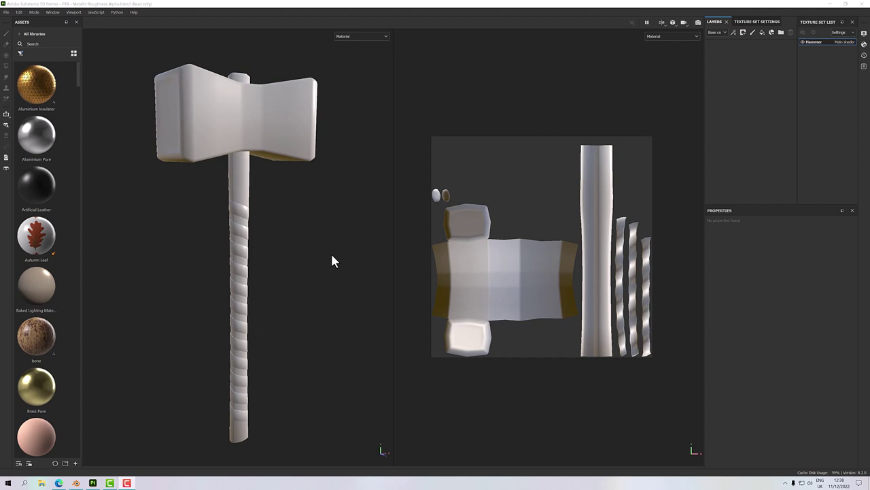
Start a new project and choose Hammer.fbx as its mesh file
left_click(6, 11)
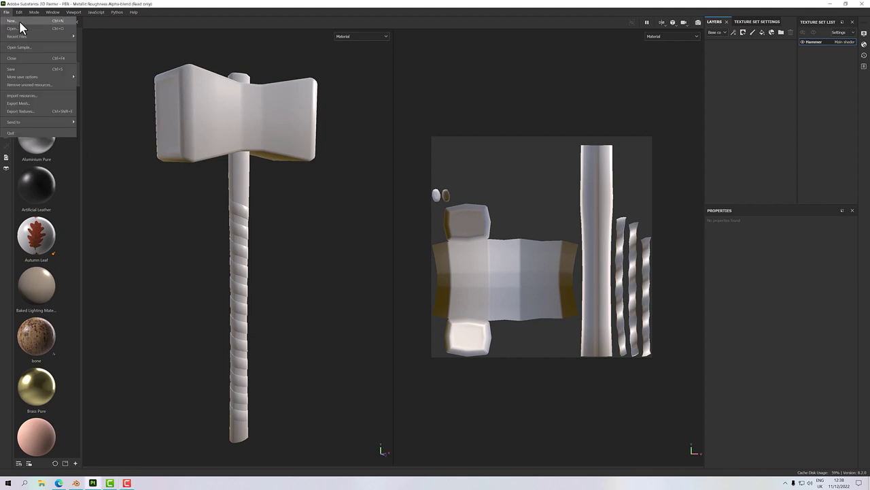
left_click(20, 22)
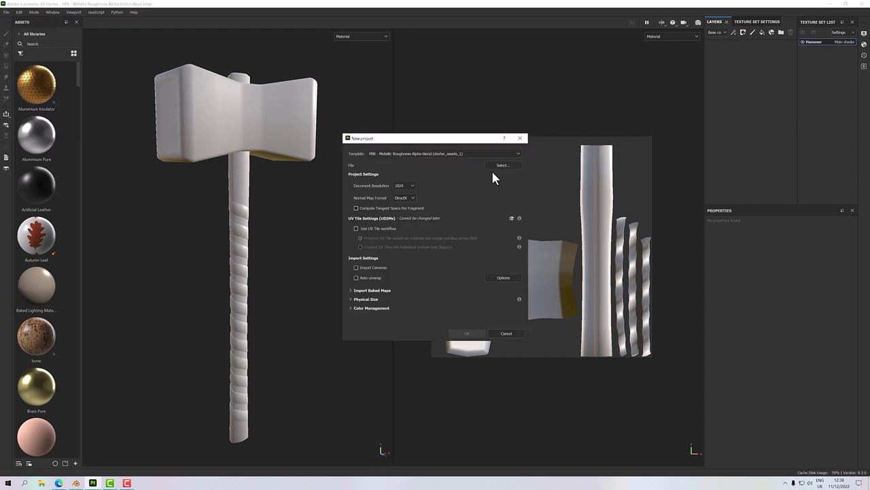
left_click(493, 167)
left_click(479, 178)
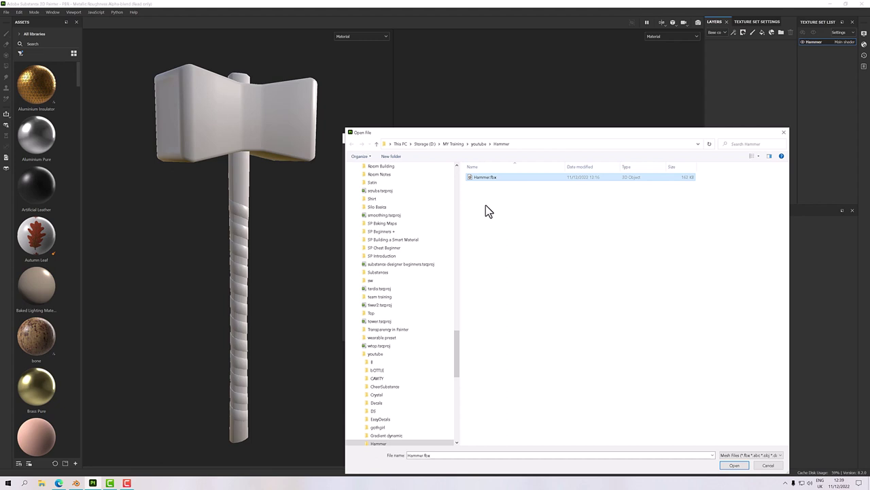
left_click(737, 465)
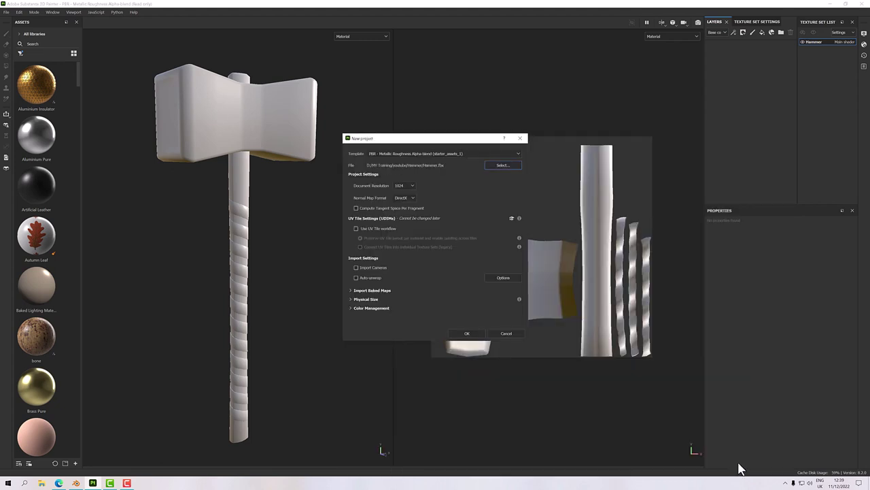
Set the document resolution to 2048 and create the project, discarding the unsaved changes of the open one
left_click(410, 188)
left_click(405, 222)
left_click(467, 333)
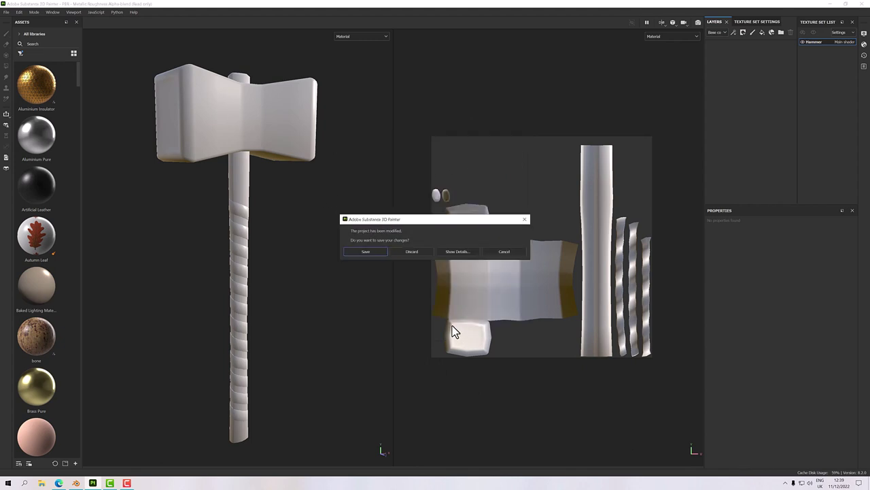
left_click(406, 250)
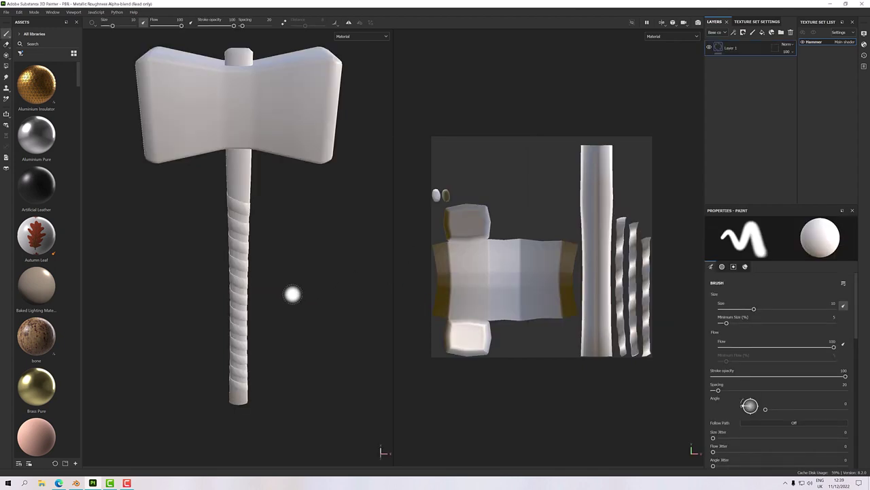
Delete the default paint layer and add three empty folders to the layer stack
mouse_move(292, 293)
left_mouse_down("alt")
mouse_move(335, 248)
mouse_move(325, 246)
mouse_move(332, 229)
mouse_move(322, 258)
left_mouse_up("alt")
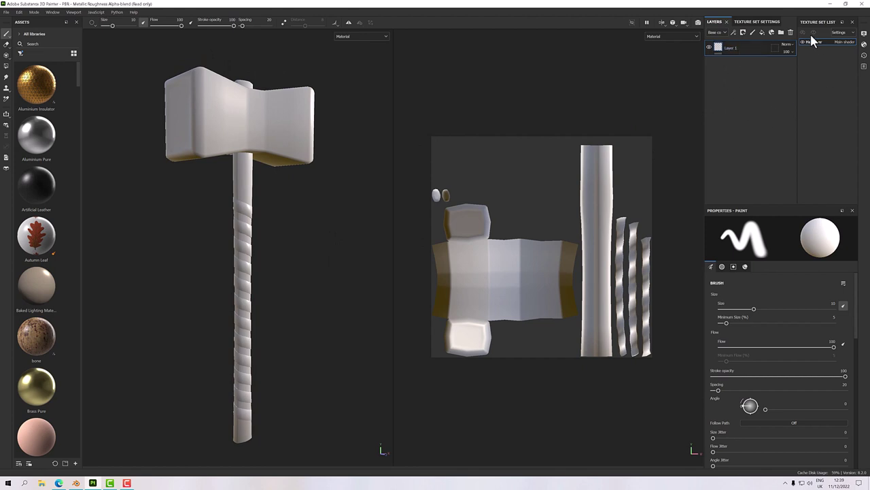
left_click(790, 32)
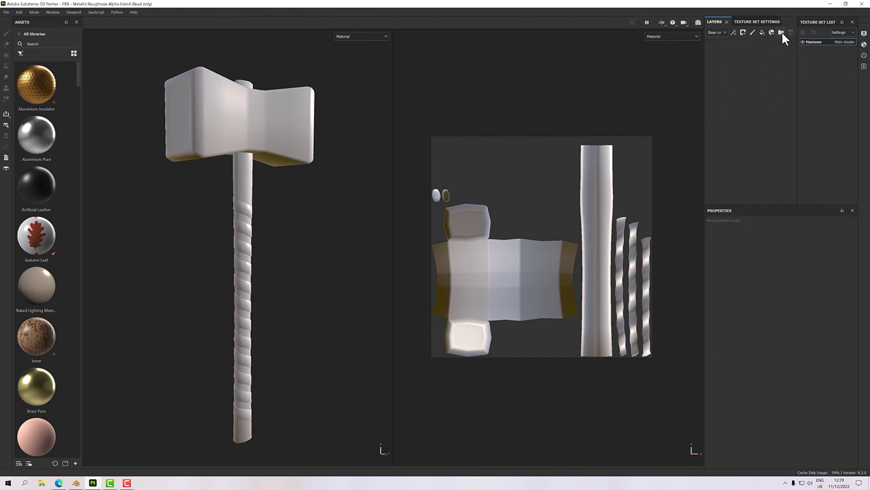
left_click(782, 33)
left_click(782, 33)
left_click(782, 32)
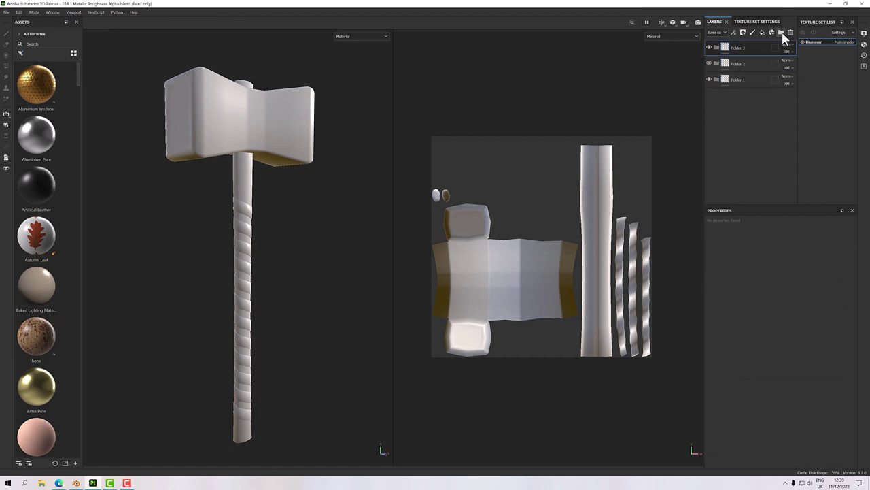
Rename the three folders, from the lowest up, as Metal, Wood and Leather
double_click(746, 80)
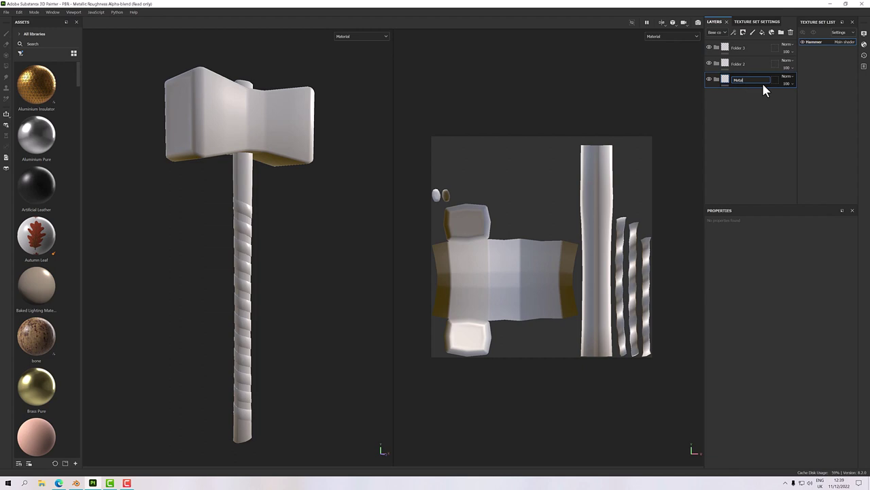
double_click(744, 64)
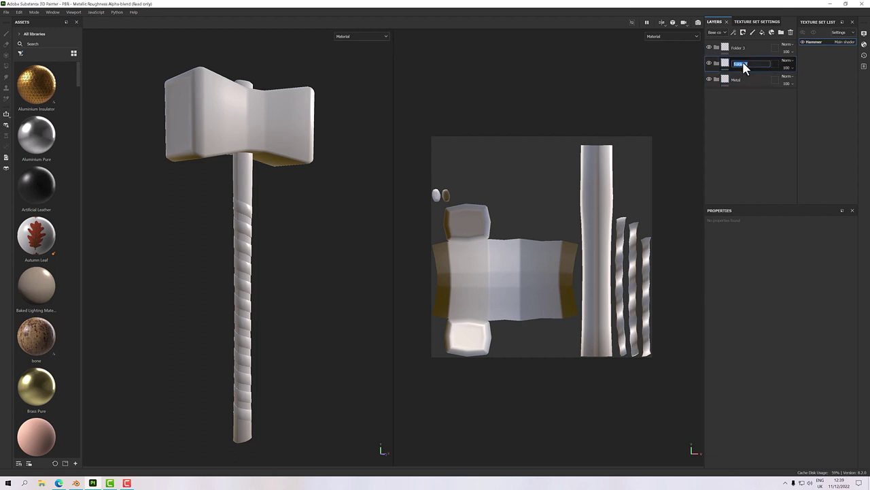
type("Wood")
key("Return")
right_click(741, 54)
left_click(741, 48)
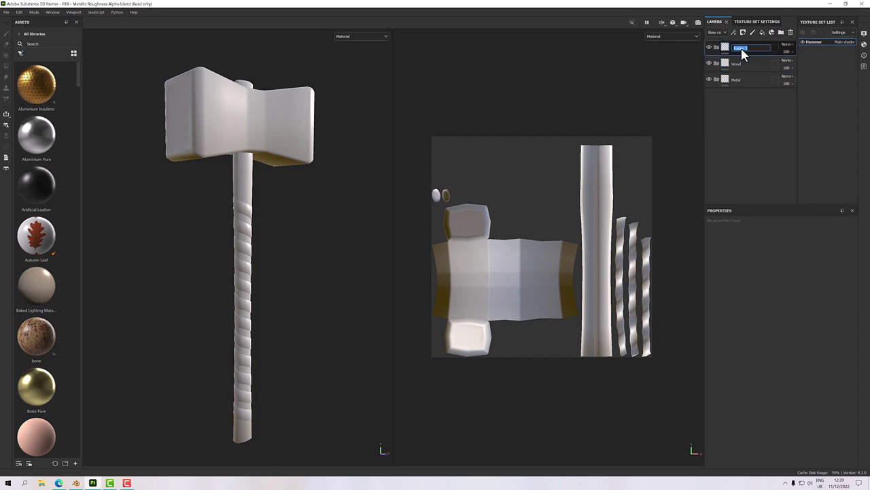
double_click(741, 48)
type("Leather")
key("Return")
Add a black mask to the Metal folder and set Polygon Fill to UV chunk mode
left_click(741, 76)
right_click(741, 78)
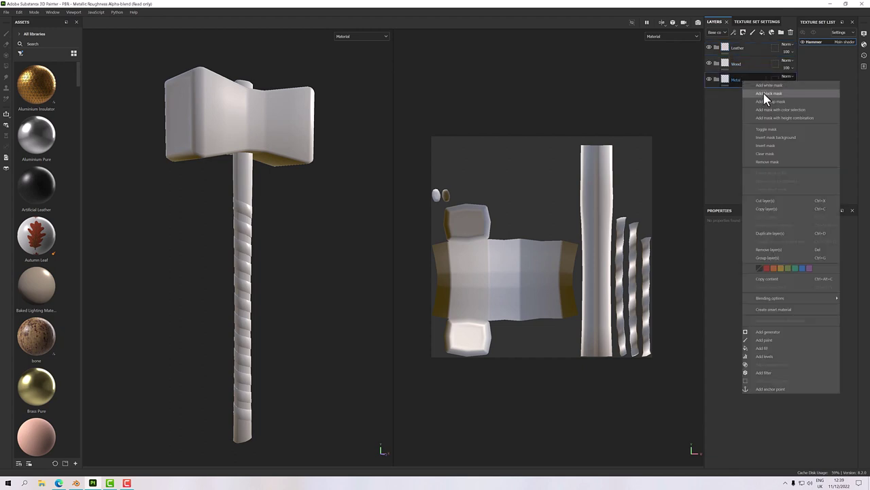
left_click(766, 94)
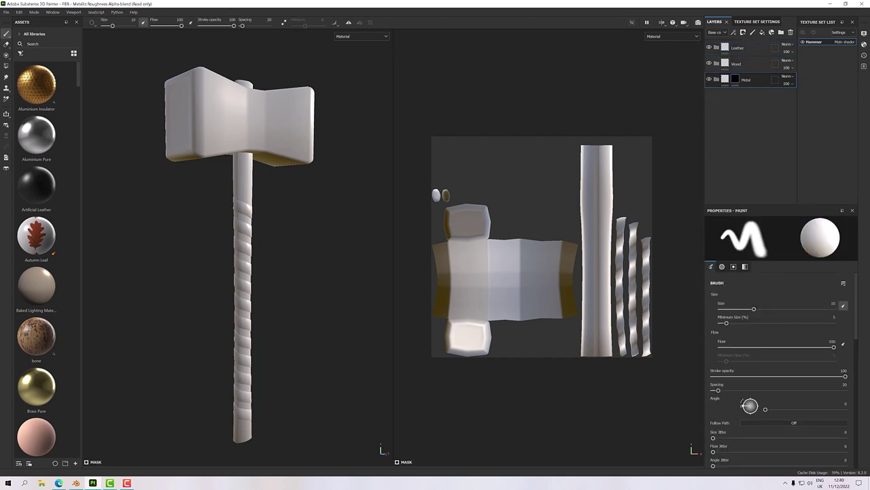
left_click(6, 66)
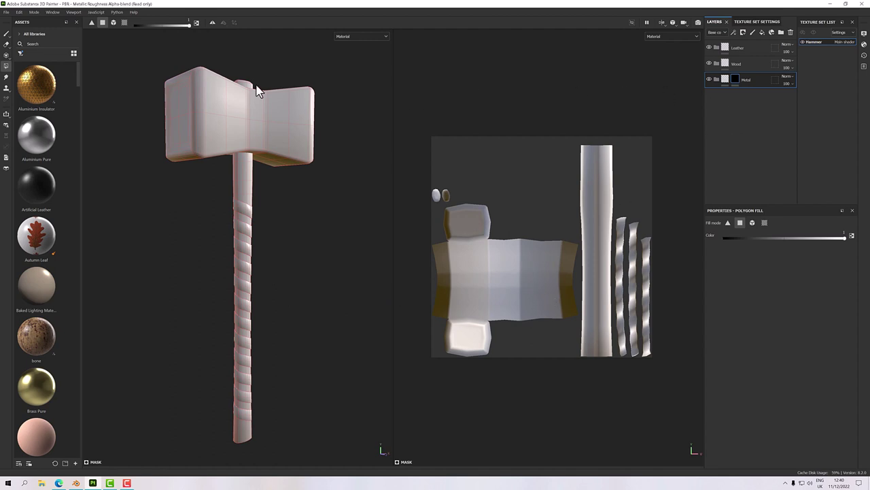
left_click(124, 23)
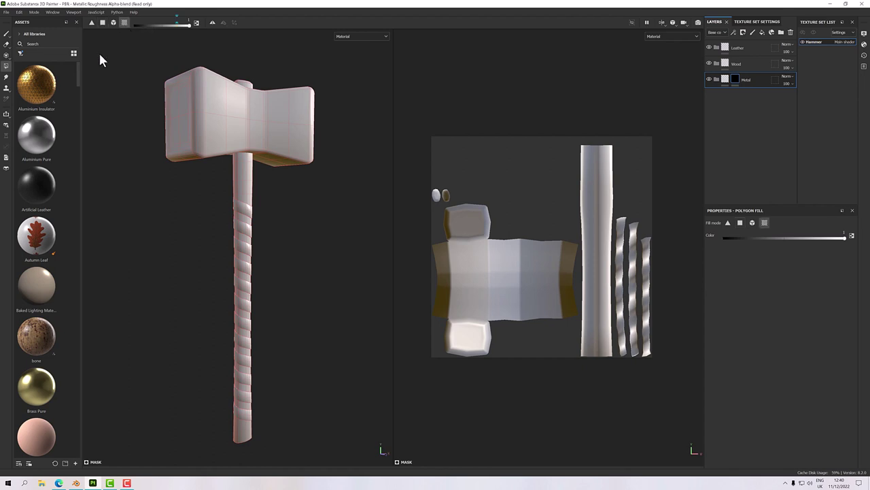
Display the mask channel and fill the hammer head's UV island white in the Metal folder's mask
left_click(350, 38)
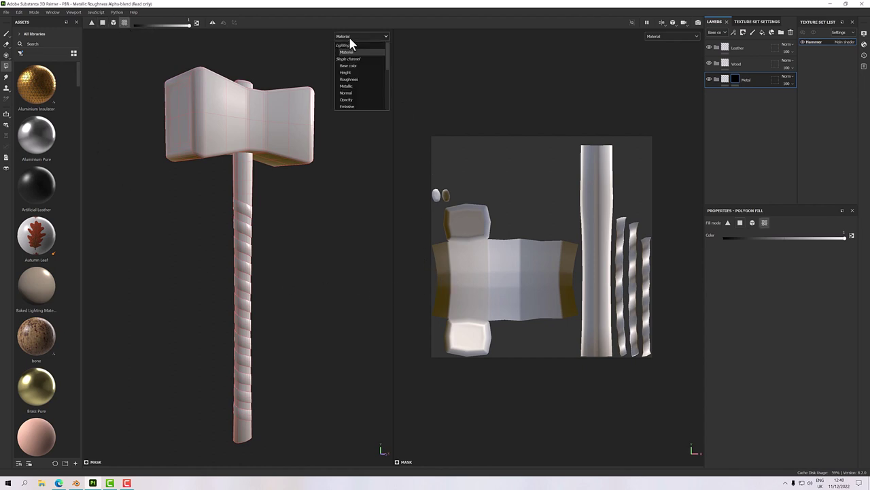
scroll(351, 87, "down", 1)
left_click(364, 96)
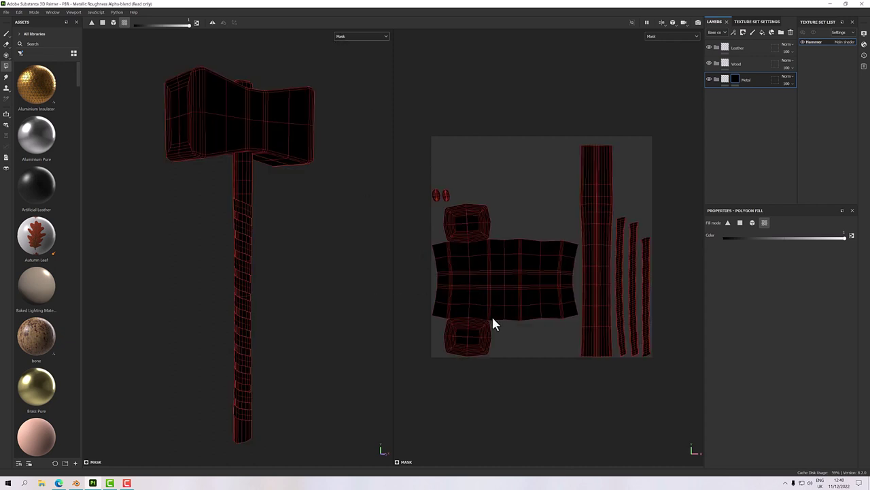
left_click(475, 283)
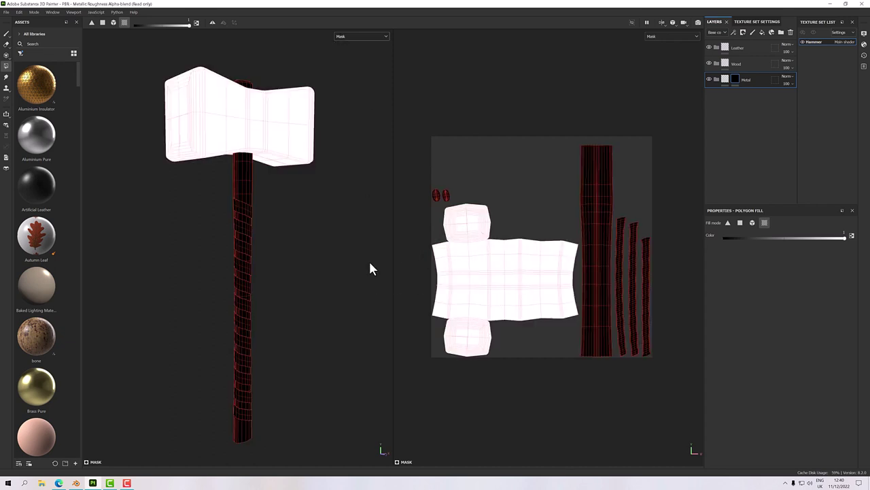
left_click_drag(354, 265, 333, 249, "alt")
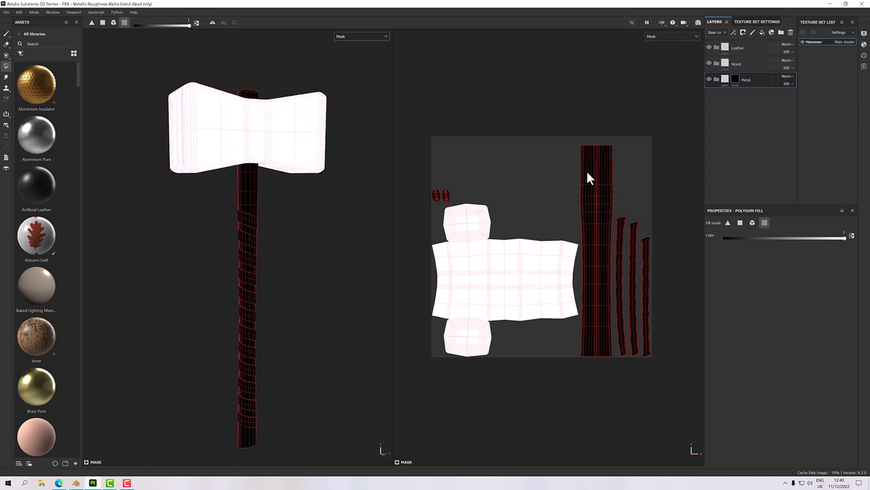
Add a black mask to the Wood folder and fill the handle white in it with the mask channel displayed
left_click(737, 60)
right_click(737, 60)
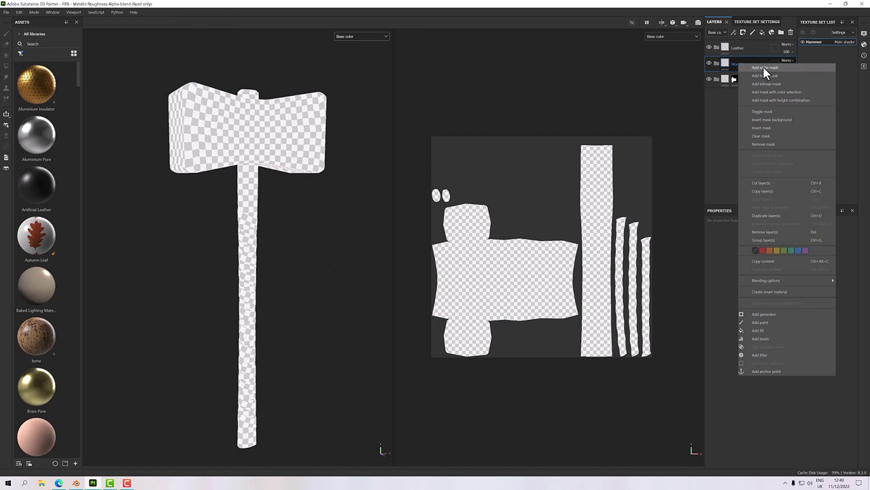
left_click(764, 76)
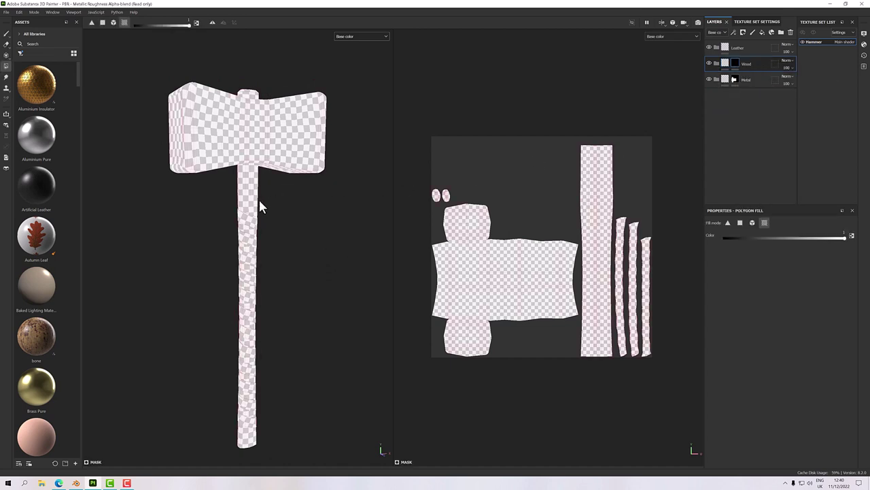
left_click(354, 35)
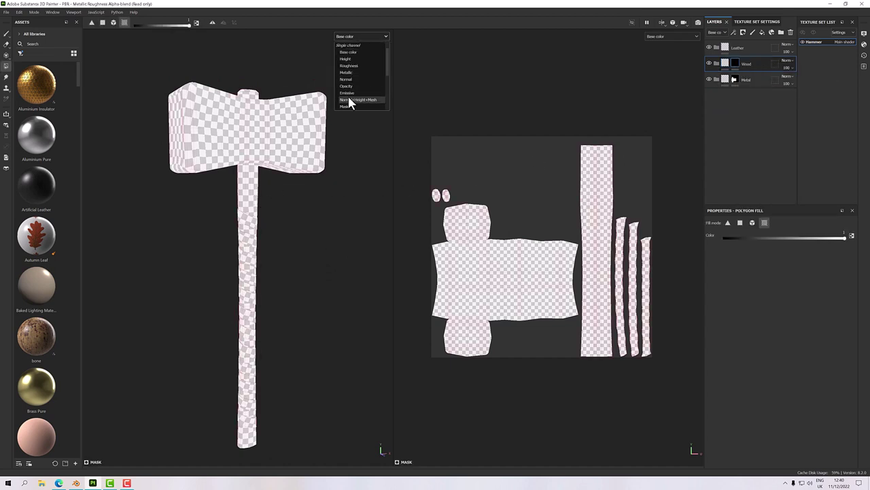
left_click(347, 102)
left_click(253, 185)
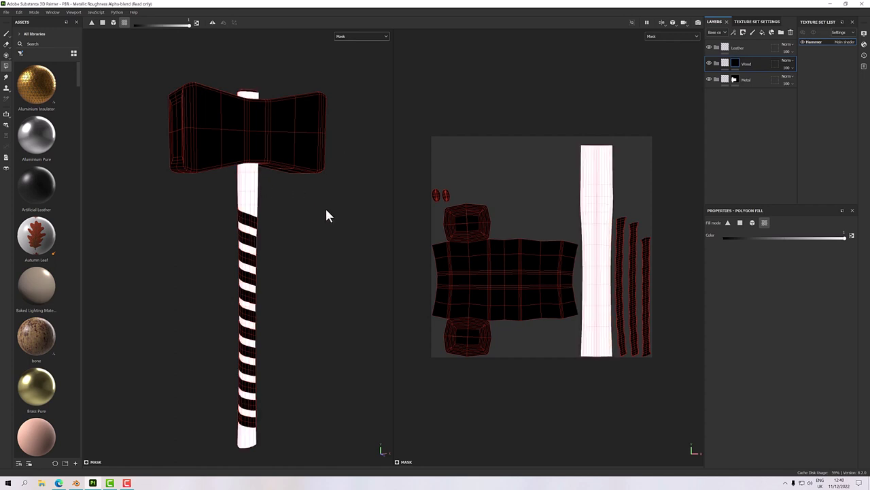
mouse_move(326, 214)
left_mouse_down("alt")
mouse_move(354, 200)
mouse_move(333, 227)
left_mouse_up("alt")
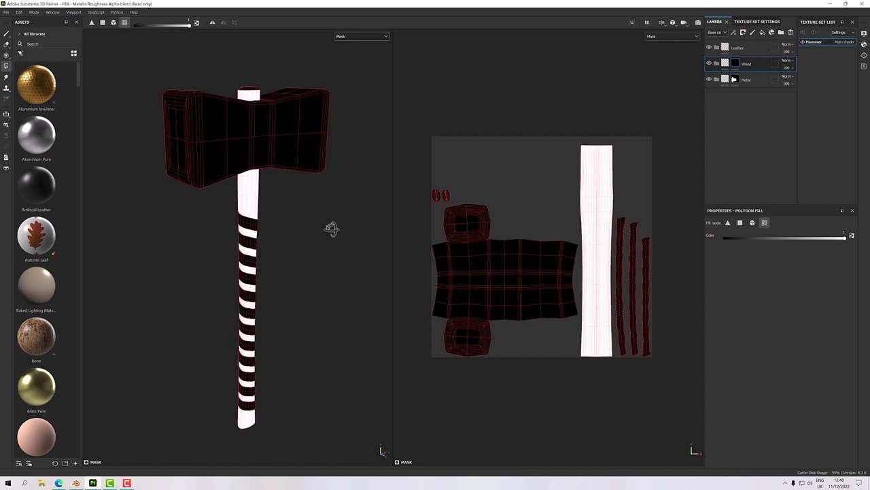
Add a black mask to the Leather folder and fill the three wrapped grip strips white with the mask channel displayed
right_click(736, 45)
left_click(762, 60)
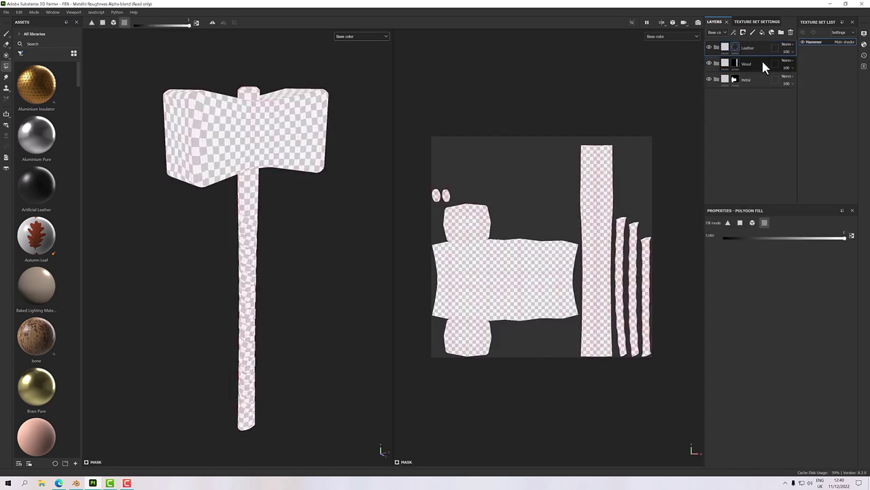
left_click(363, 35)
scroll(353, 104, "down", 2)
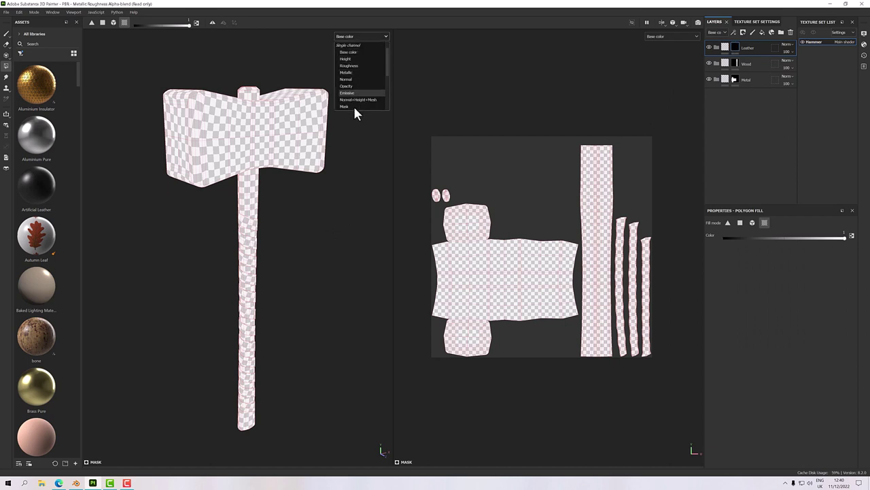
left_click(353, 103)
left_click_drag(356, 174, 261, 297, "alt")
left_click(251, 231)
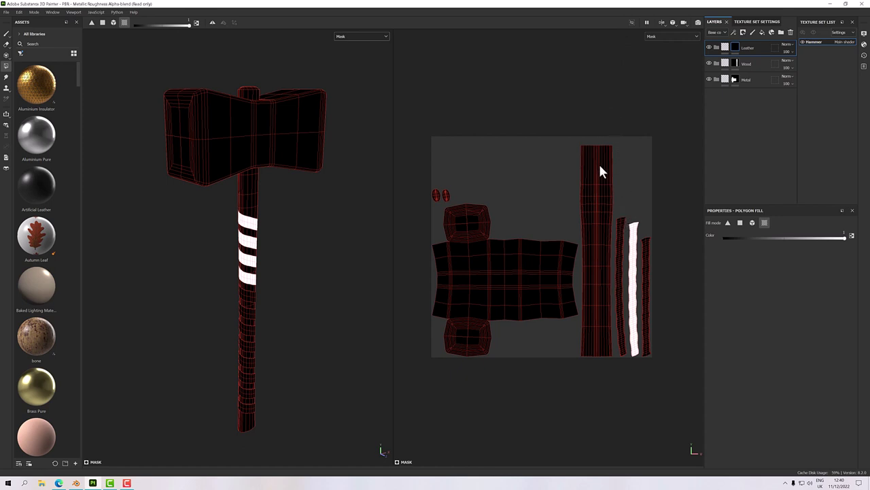
left_click(621, 245, "shift")
left_click(646, 260, "shift")
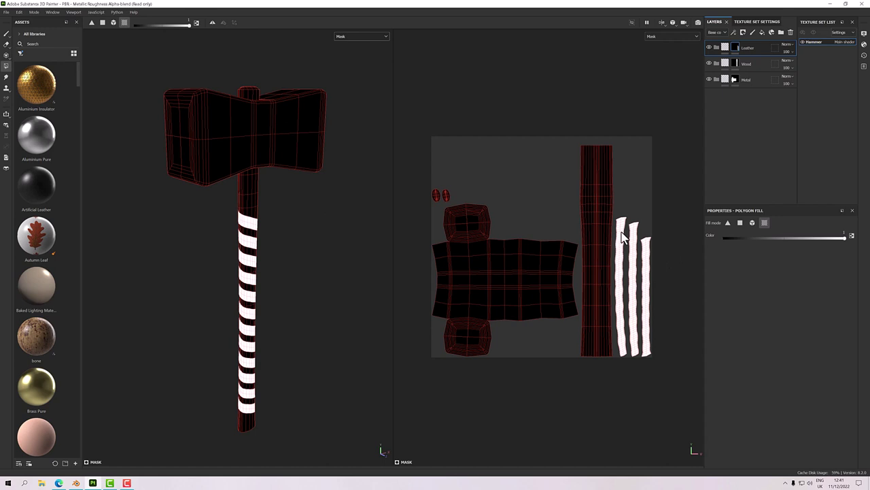
left_click_drag(311, 315, 330, 292, "alt")
middle_click_drag(317, 278, 351, 266, "alt")
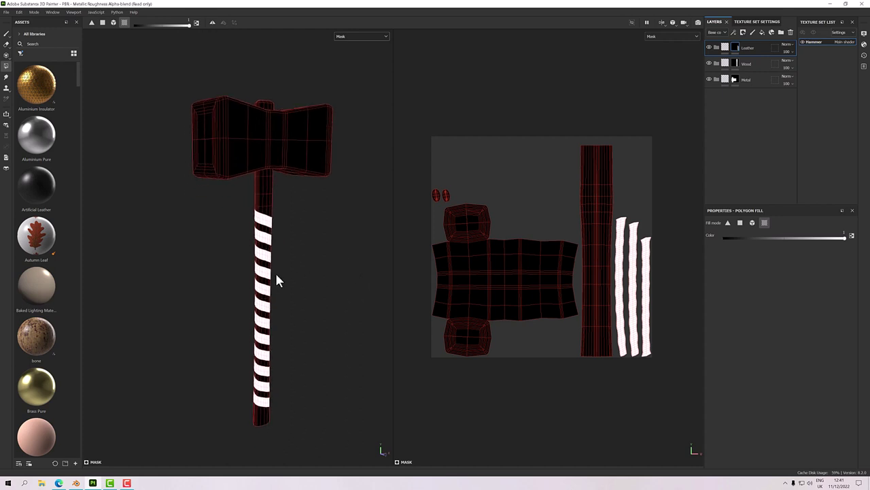
left_click_drag(326, 285, 327, 272, "alt")
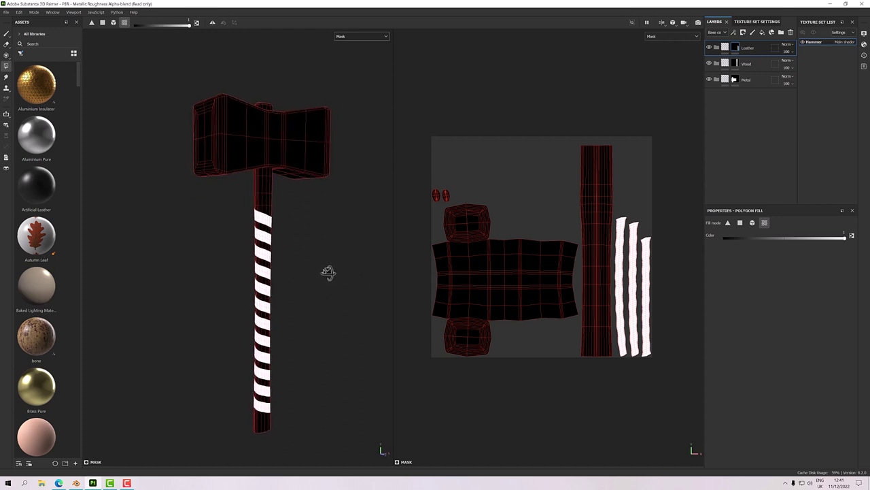
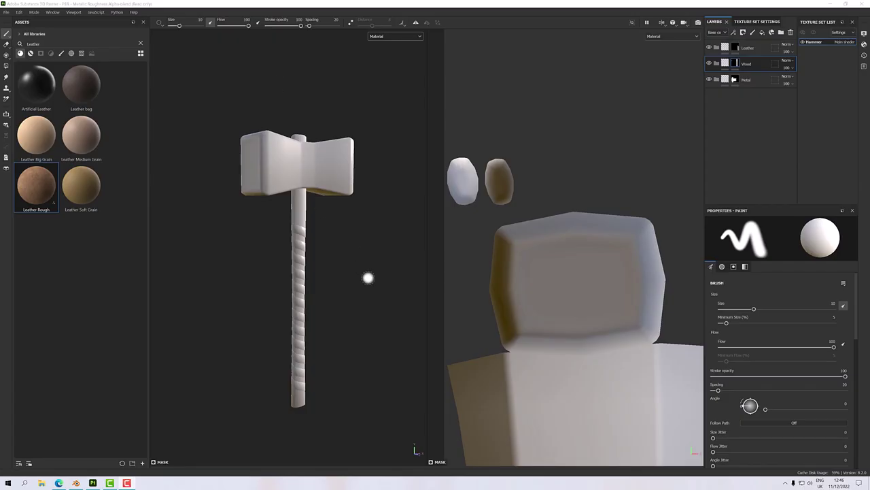
Open the mesh map baking settings for the hammer, set the output size to 2048 and exclude the ID map
left_click_drag(411, 253, 363, 245, "alt")
scroll(379, 242, "up", 2)
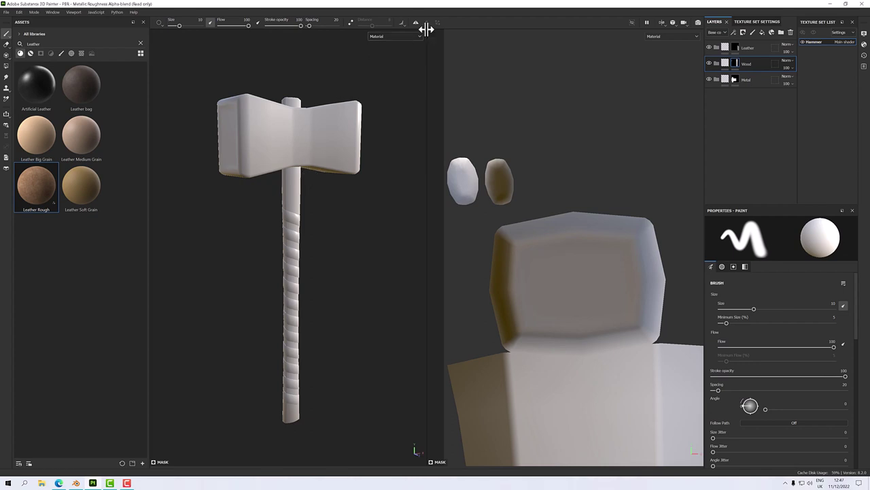
left_click(757, 23)
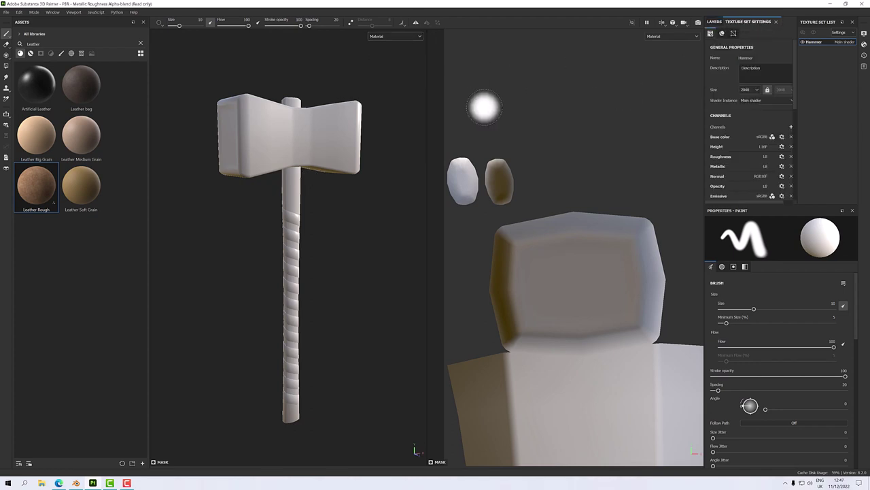
scroll(748, 124, "down", 5)
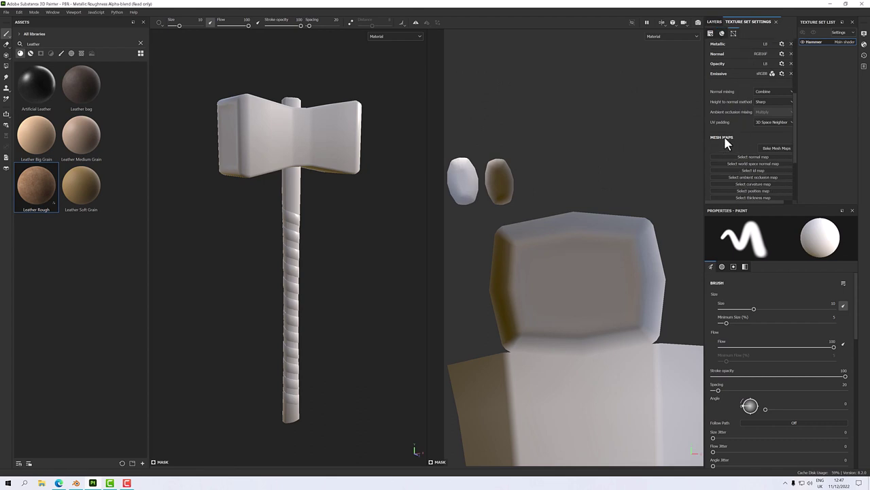
scroll(738, 151, "down", 2)
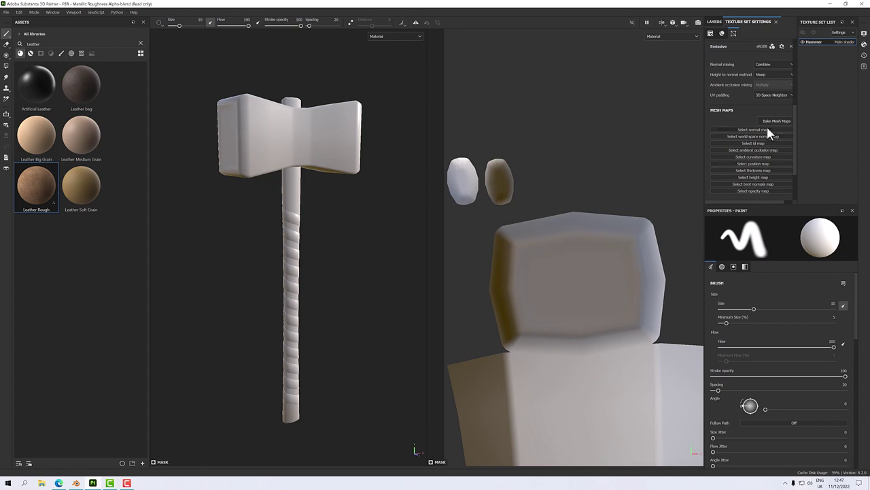
left_click(768, 121)
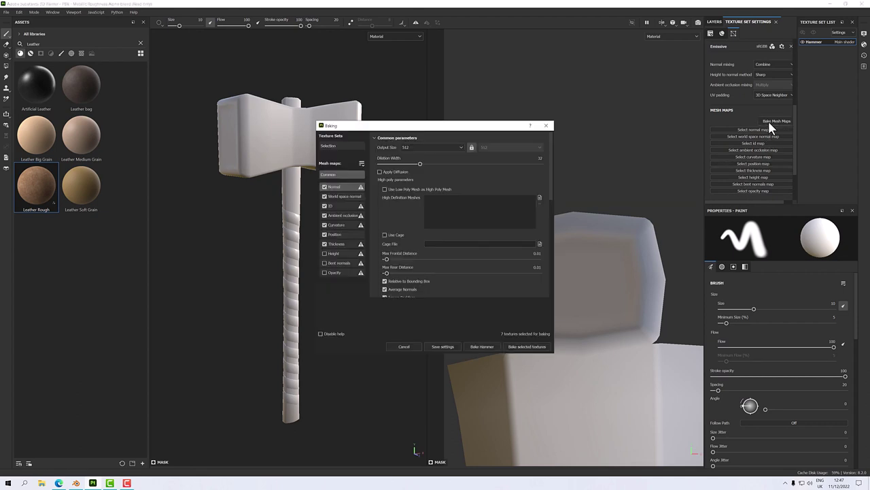
left_click(426, 147)
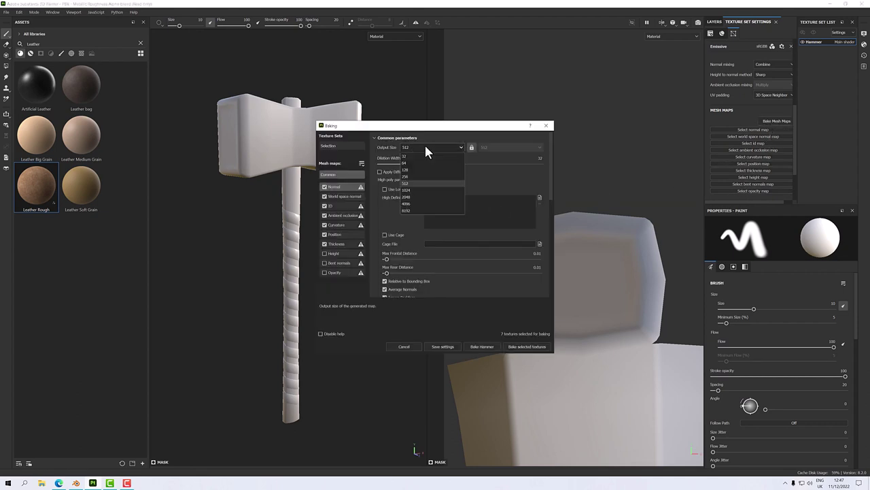
left_click(424, 196)
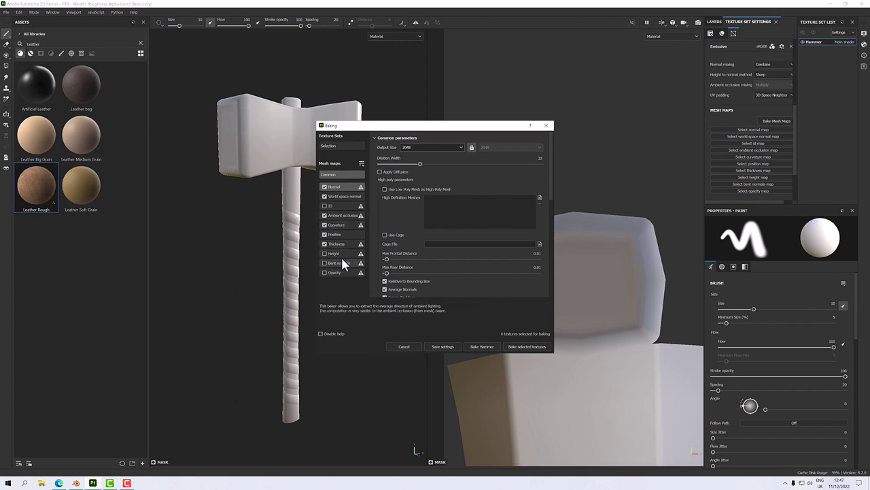
Check the Normal and World space normal baker parameters, and set the Ambient occlusion baker's secondary rays to 256
left_click(343, 188)
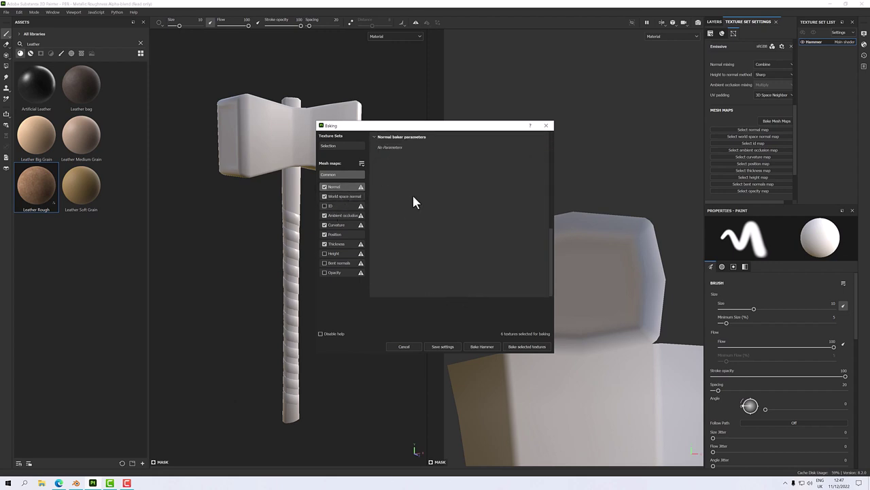
left_click(339, 196)
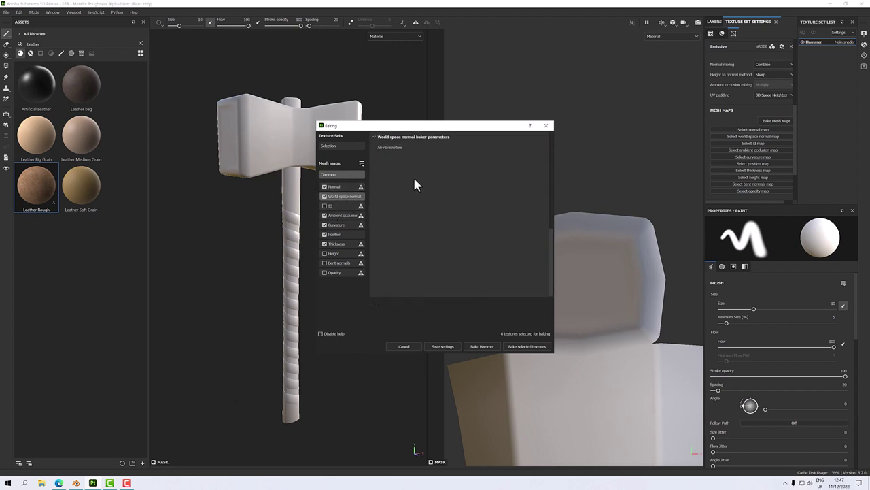
left_click(336, 216)
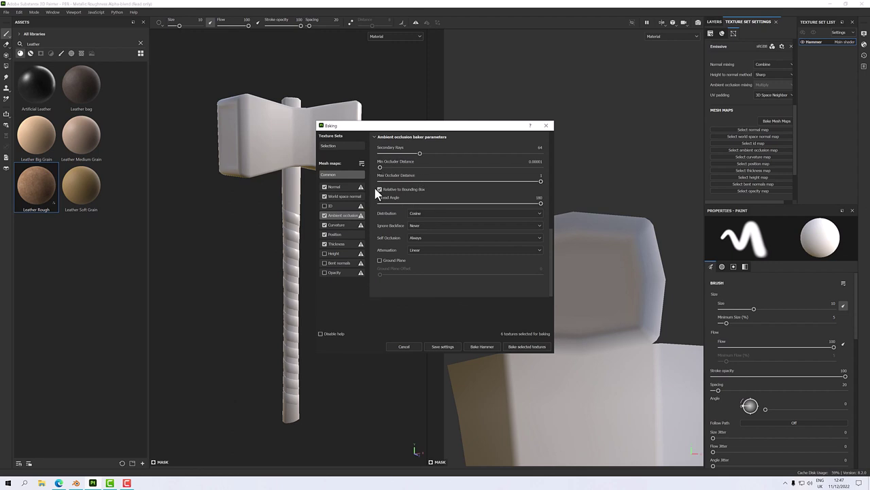
left_click_drag(421, 154, 526, 156)
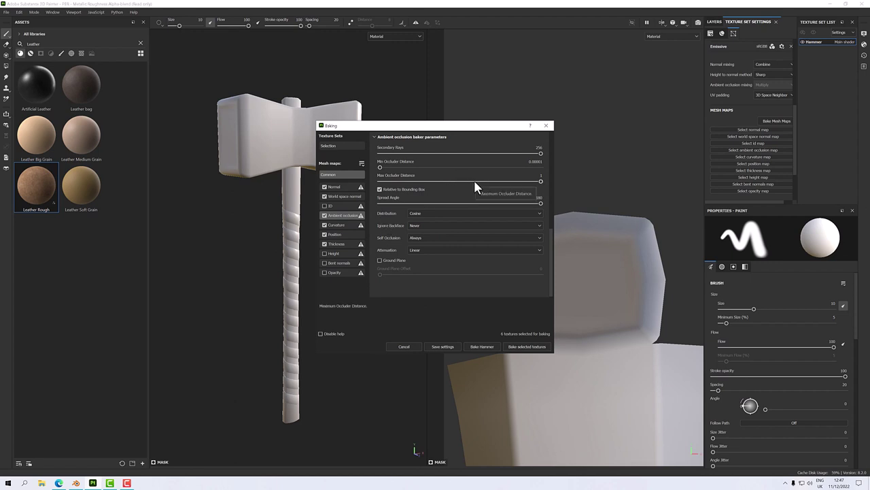
Set the Curvature baker's secondary rays to 256 and its sampling radius to 0.005
left_click(339, 226)
left_click_drag(399, 163, 507, 163)
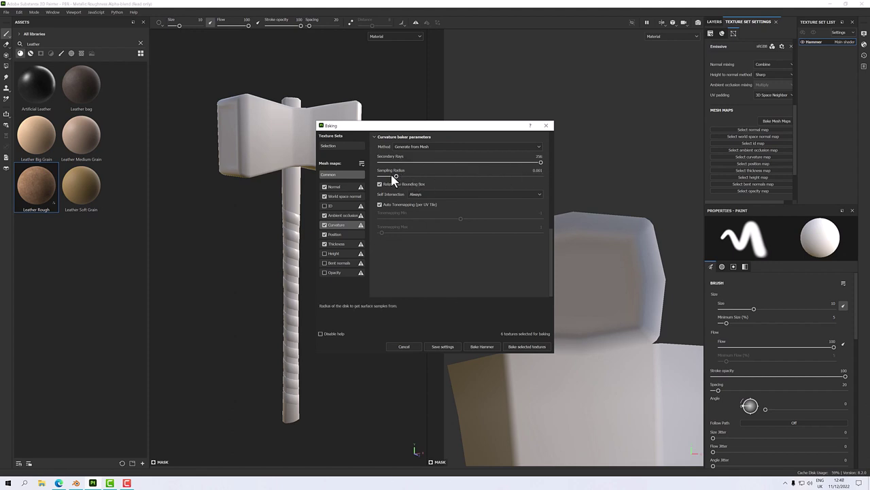
left_click_drag(397, 176, 459, 177)
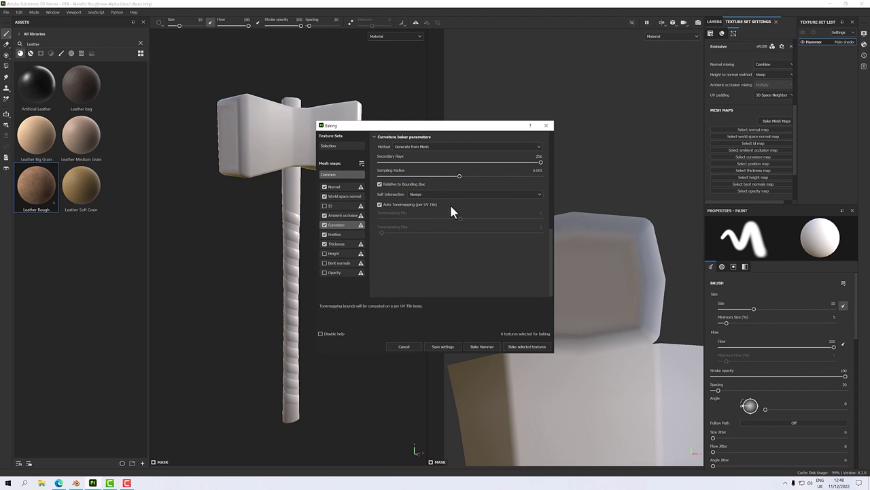
Set the Thickness baker's secondary rays to 256 and bake the selected mesh maps
left_click(339, 234)
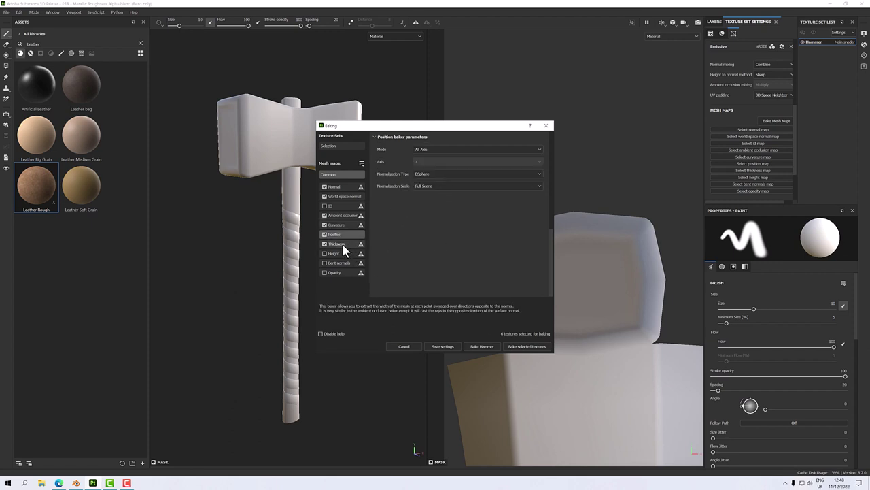
left_click(342, 243)
left_click_drag(420, 154, 518, 153)
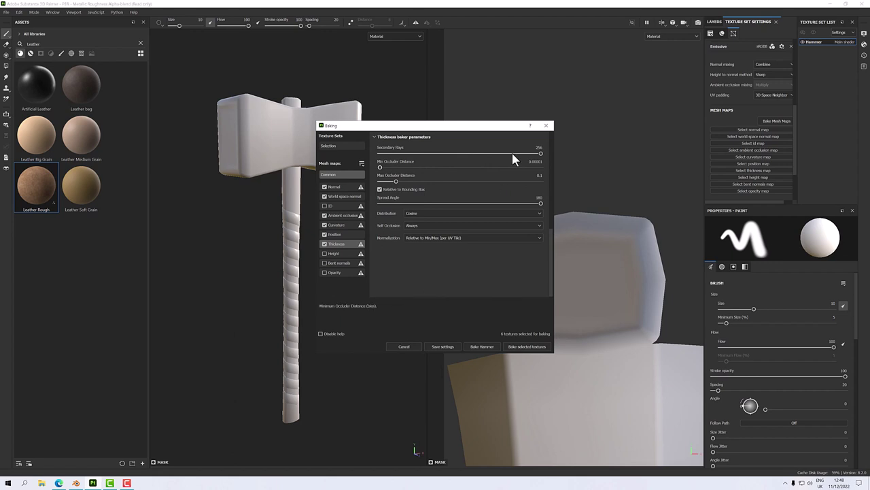
left_click(520, 347)
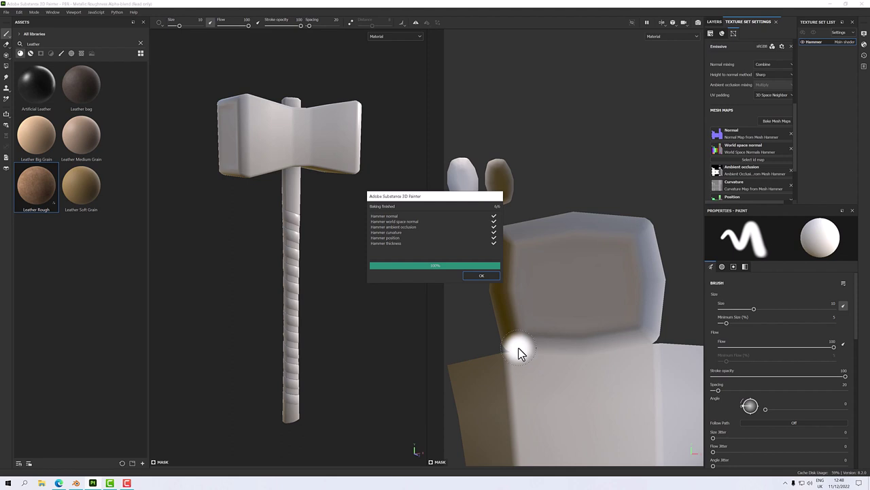
left_click(480, 275)
Display the baked Curvature mesh map on the hammer in the viewports
left_click_drag(331, 263, 332, 244, "alt")
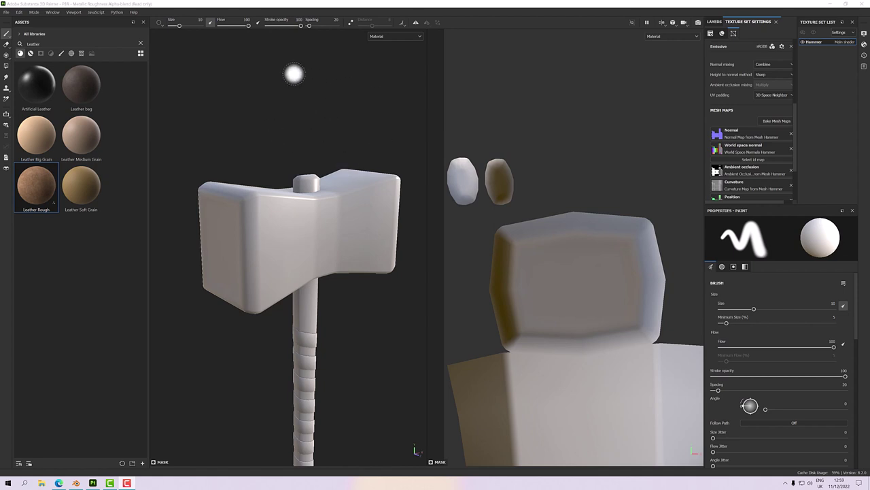
left_click(380, 41)
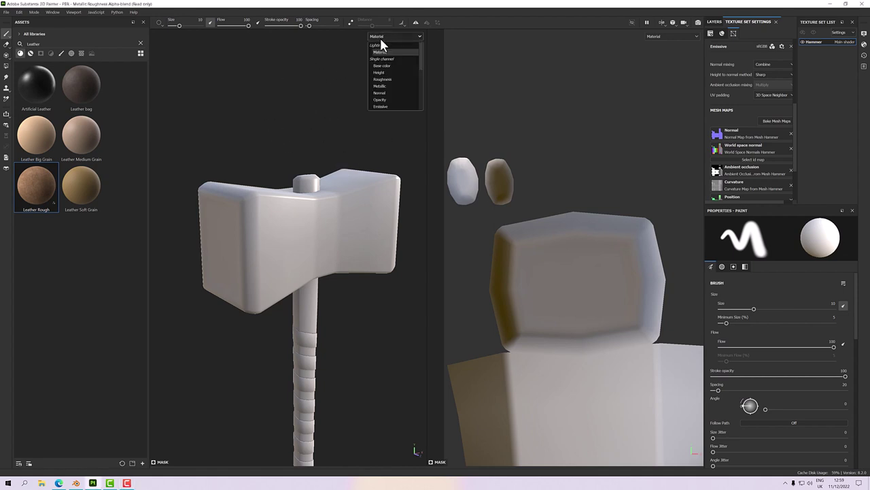
scroll(384, 92, "down", 2)
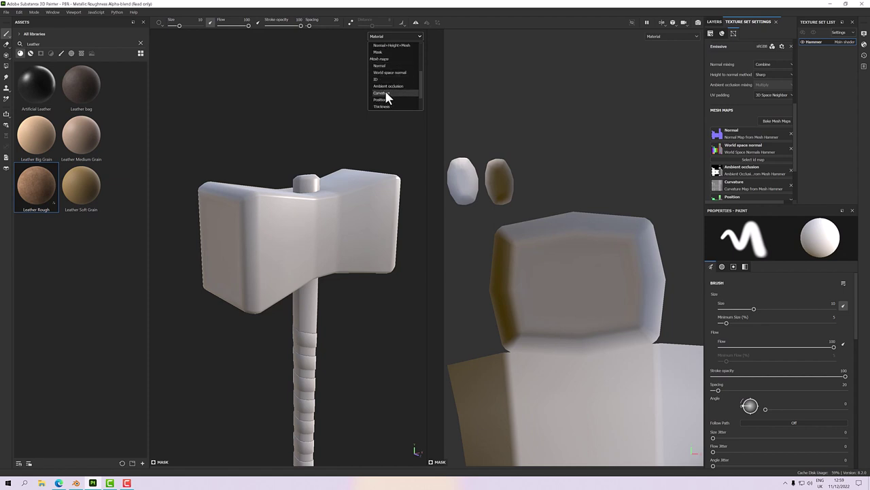
left_click(384, 90)
Examine the Curvature map along the hammer head's edges, the handle's top and the wrapped grip strips
left_click_drag(292, 234, 323, 224, "alt")
scroll(340, 252, "up", 3)
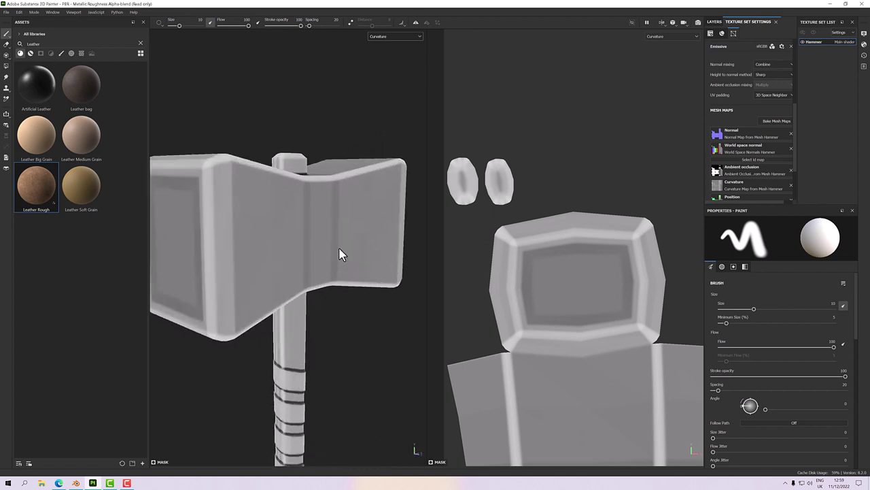
left_click_drag(340, 252, 331, 257, "alt")
left_click_drag(295, 217, 257, 216, "alt")
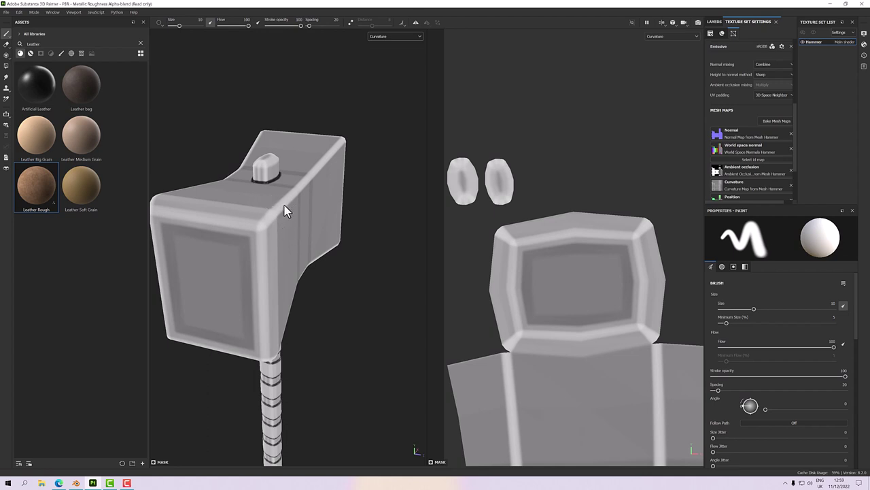
left_click_drag(284, 225, 299, 271, "alt")
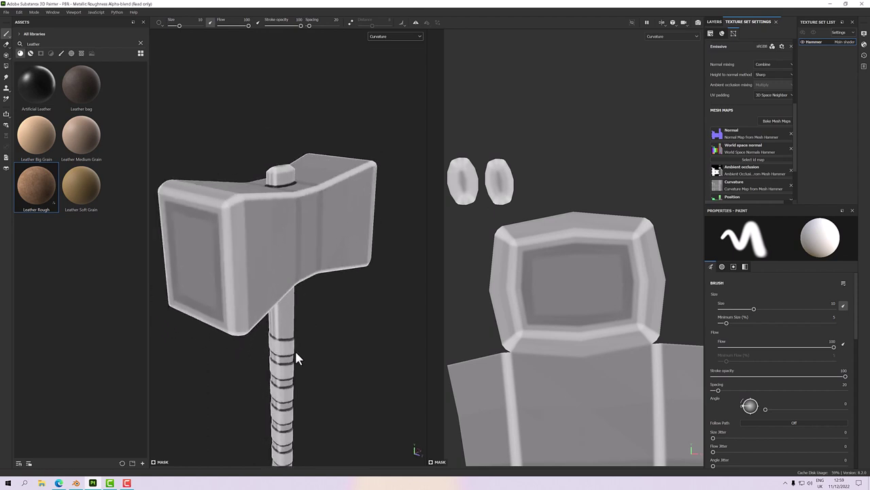
scroll(294, 349, "up", 3)
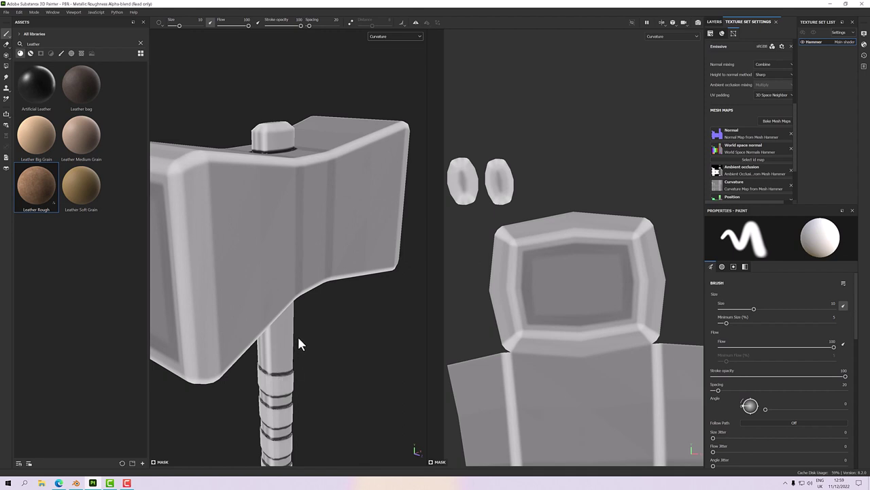
scroll(297, 334, "down", 4)
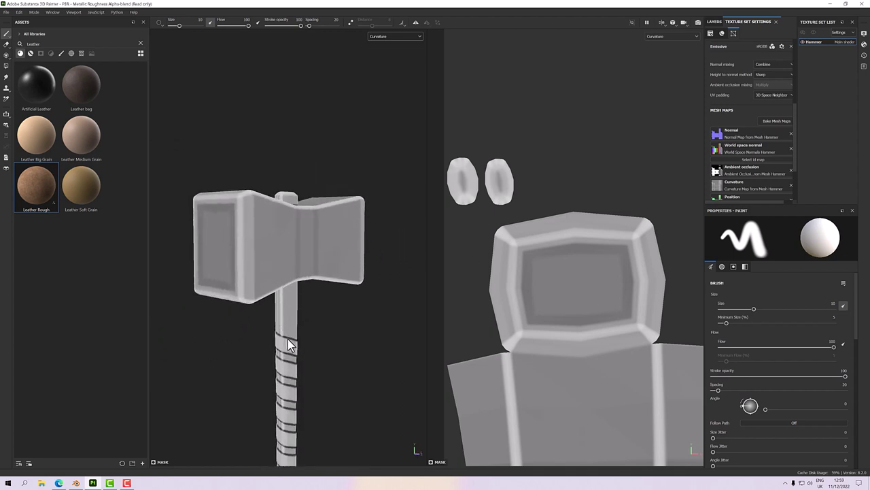
left_click_drag(291, 272, 266, 209, "alt")
scroll(266, 209, "up", 2)
middle_click_drag(264, 229, 229, 239, "alt")
right_click_drag(228, 236, 252, 246, "alt")
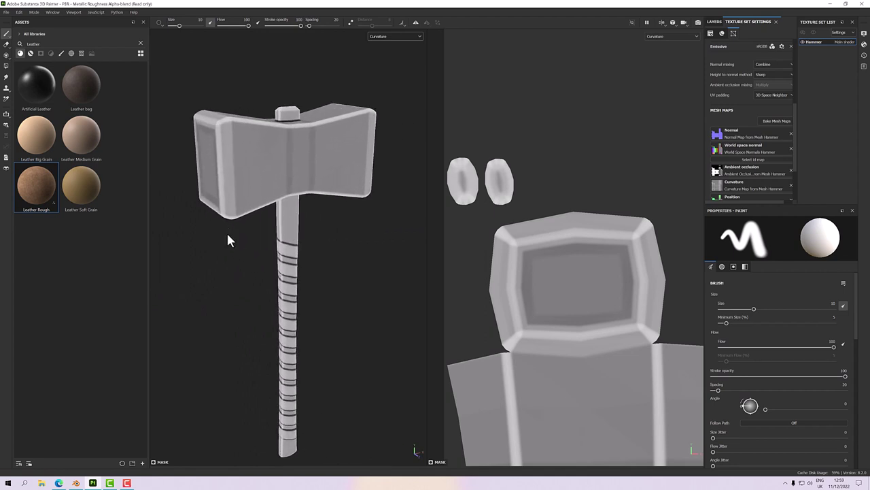
middle_click_drag(251, 252, 252, 268, "alt")
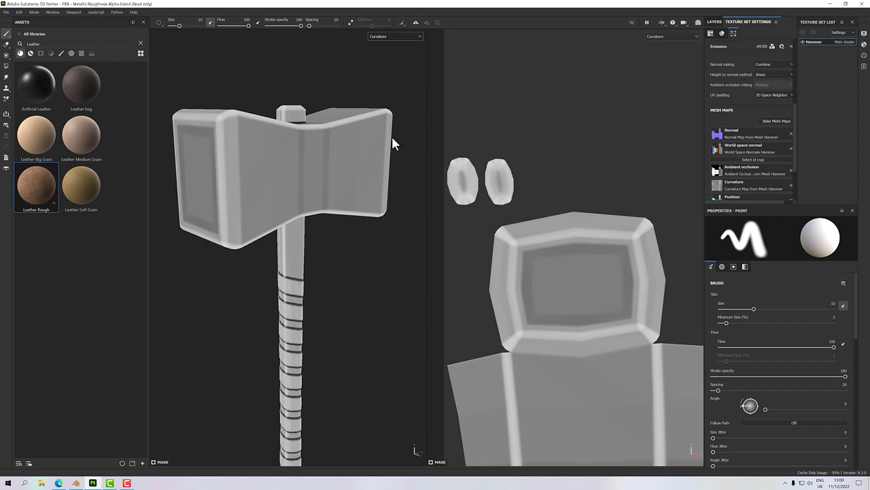
Rebake only the Curvature map with Relative to Bounding Box disabled, leaving all other mesh maps deselected
left_click(776, 120)
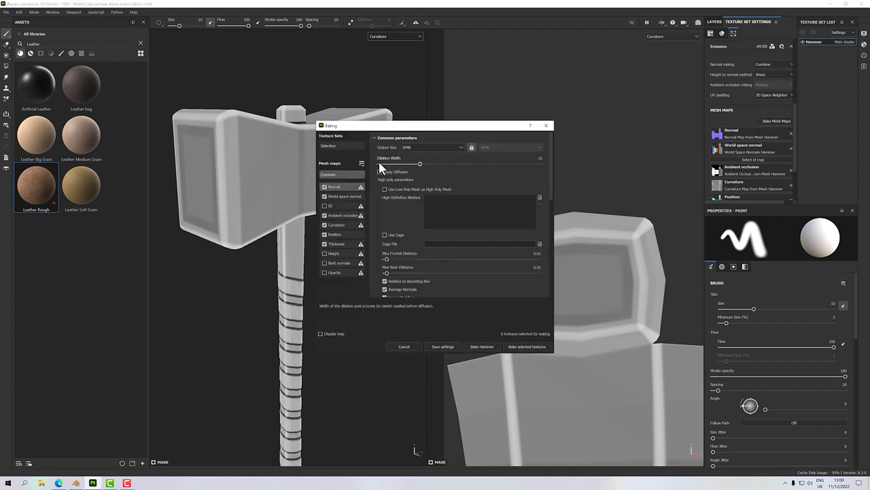
left_click(362, 164)
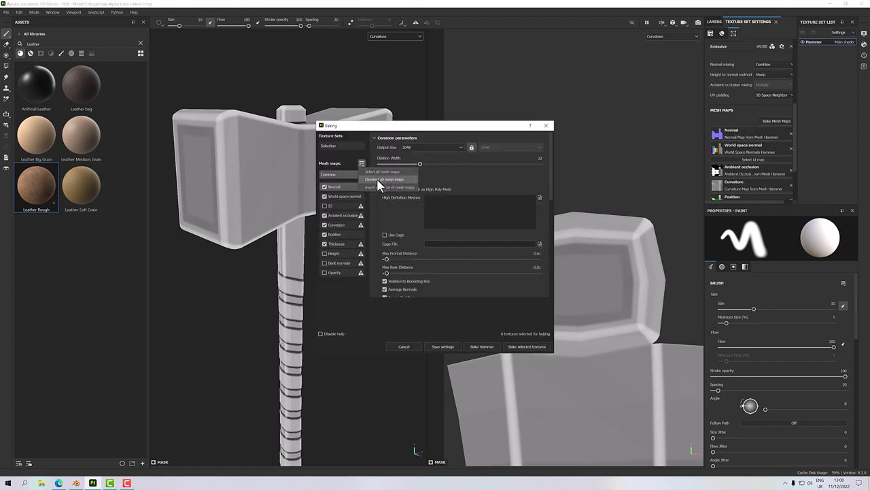
left_click(374, 180)
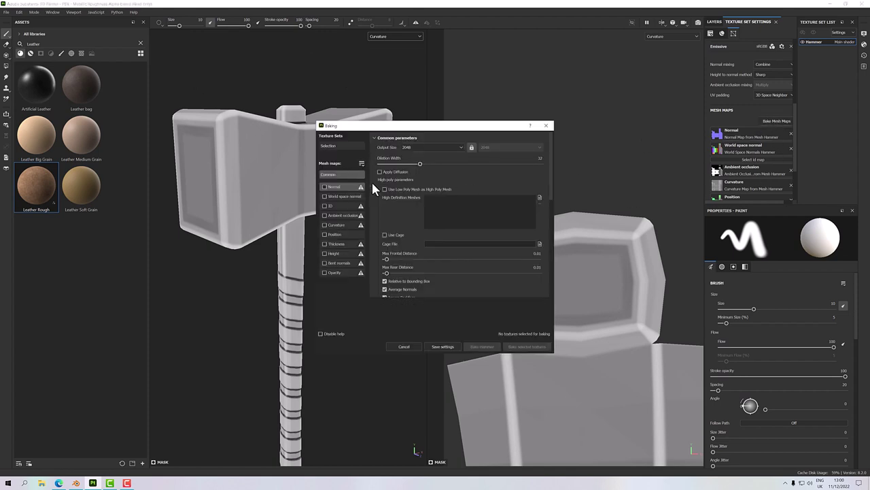
left_click(332, 227)
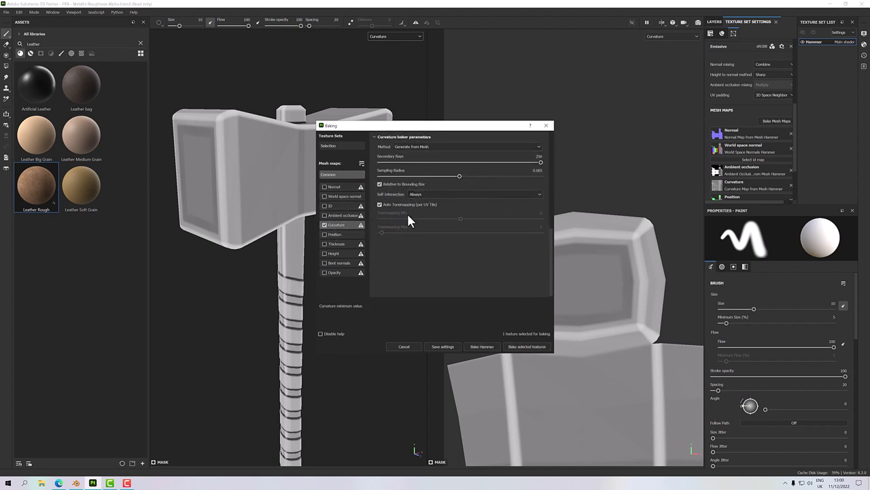
left_click(380, 185)
left_click(524, 346)
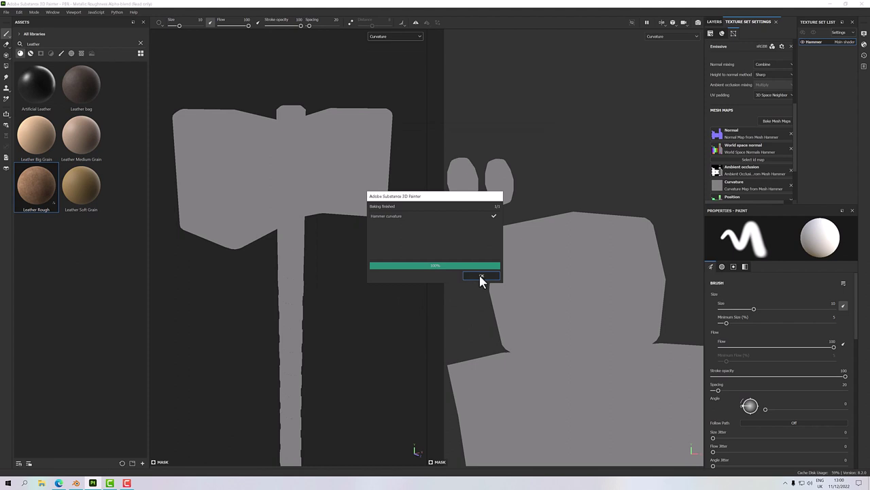
left_click(481, 277)
Reopen the Curvature baker parameters and bake the Curvature map again on its own
left_click_drag(329, 276, 352, 288, "alt")
scroll(301, 258, "up", 5)
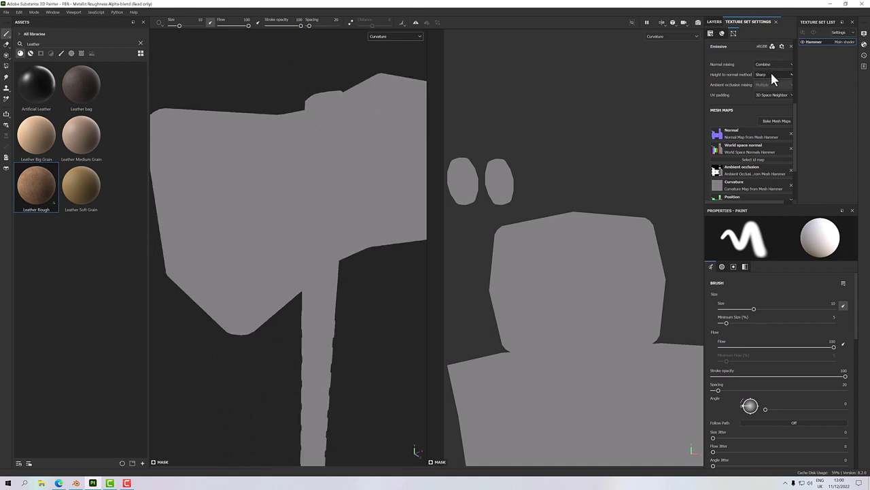
left_click(777, 121)
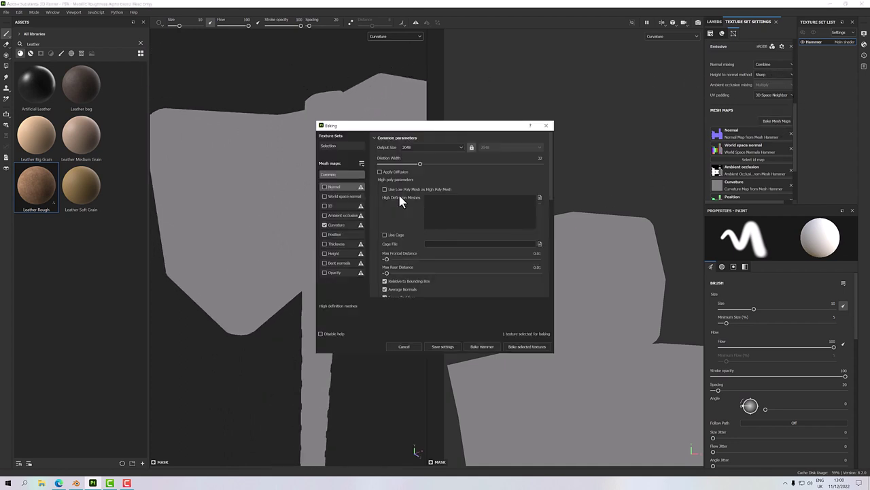
left_click(342, 225)
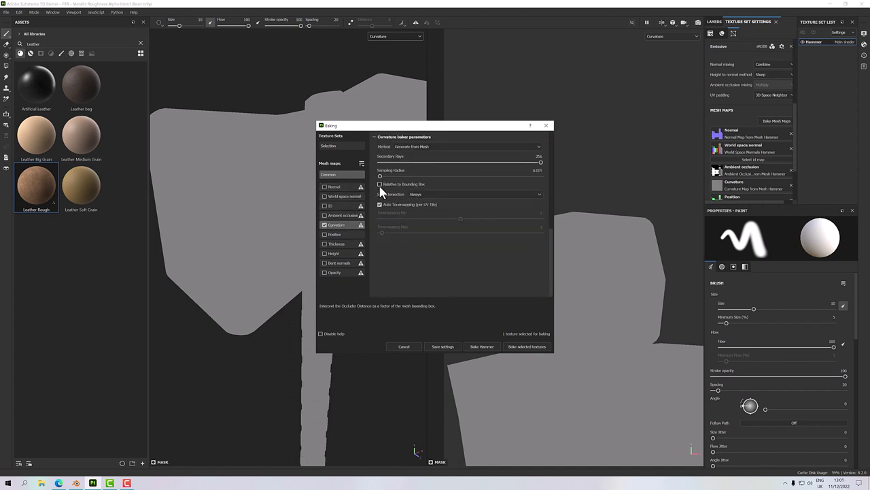
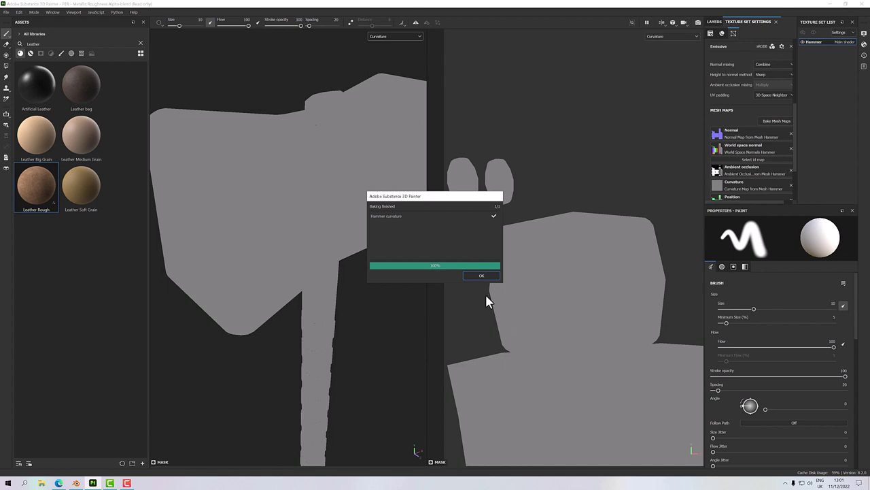
Rebake only the Curvature map with its Sampling Radius raised to about 47.57
left_click(481, 276)
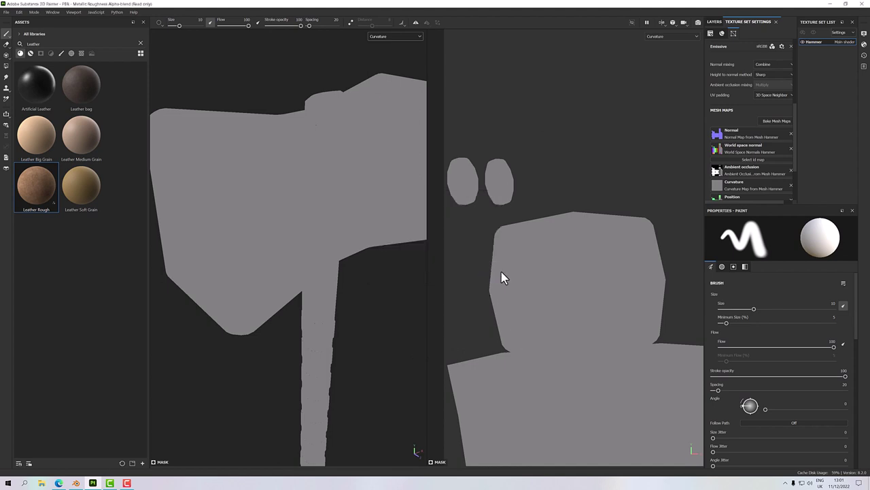
left_click(769, 121)
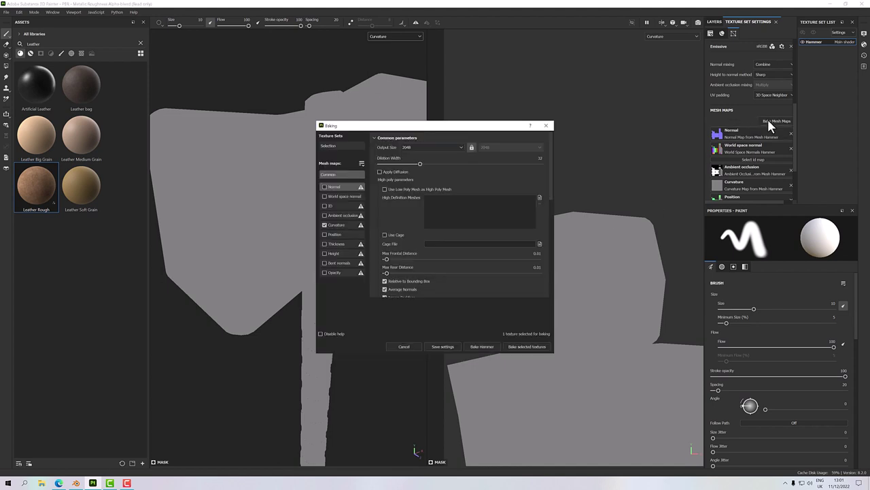
left_click(340, 224)
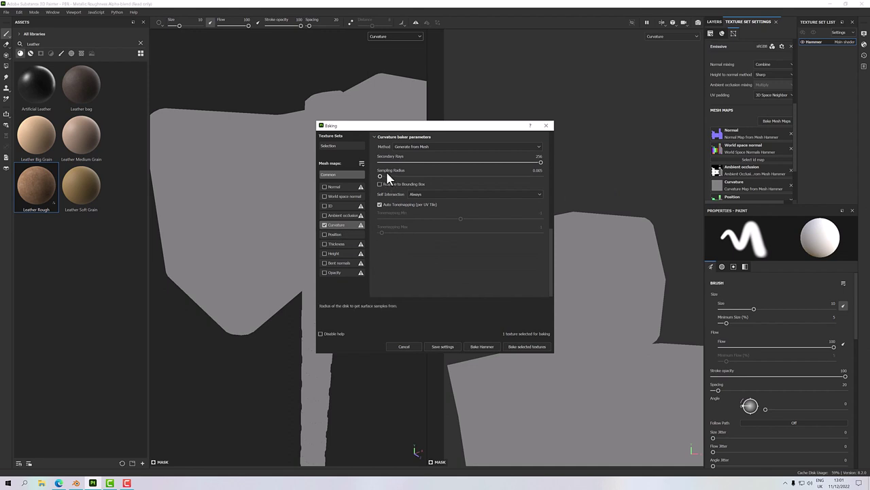
left_click_drag(381, 175, 456, 177)
left_click(521, 347)
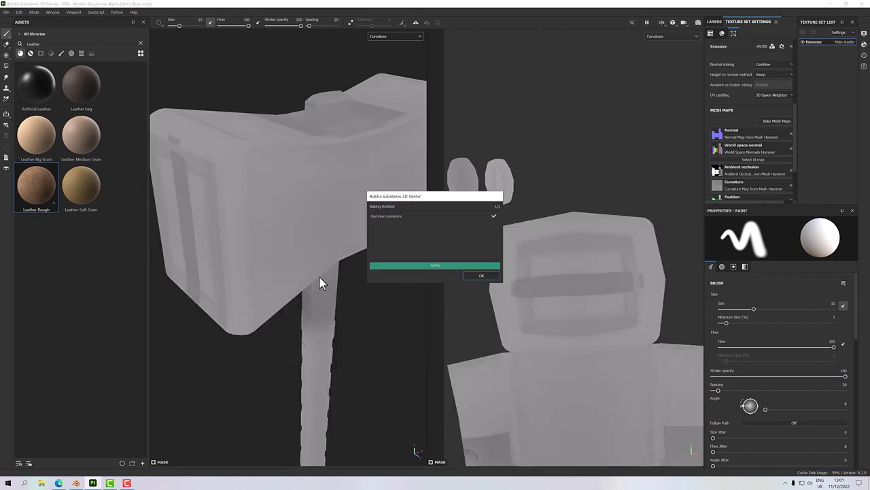
left_click(481, 276)
left_click_drag(283, 281, 291, 257, "alt")
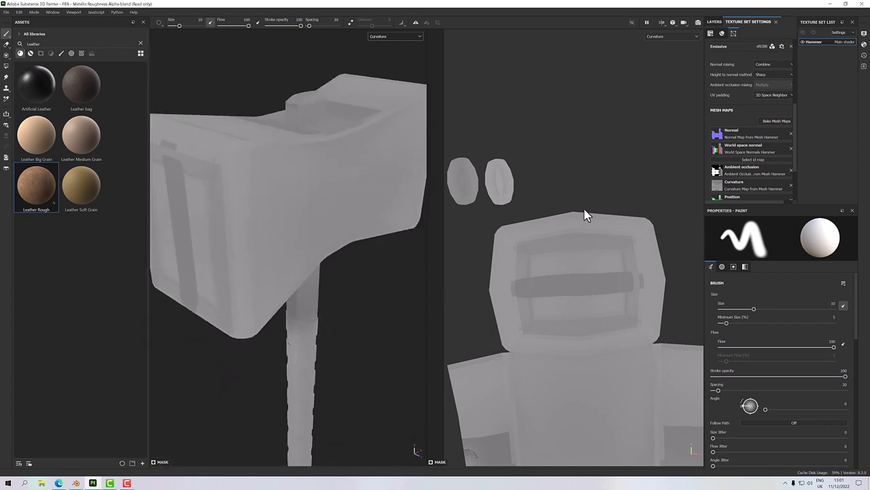
Enable Relative to Bounding Box for the Curvature baker, set the Sampling Radius to about 0.0049 and rebake the map
left_click(776, 121)
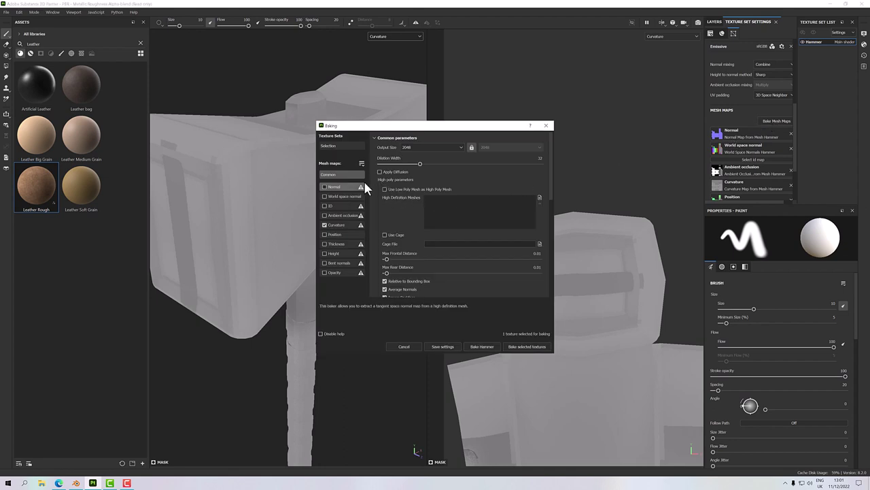
left_click(342, 225)
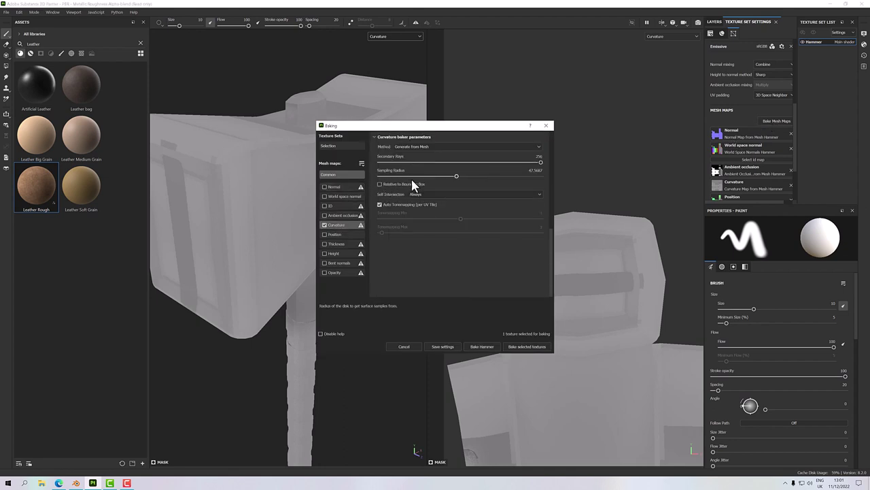
left_click(380, 184)
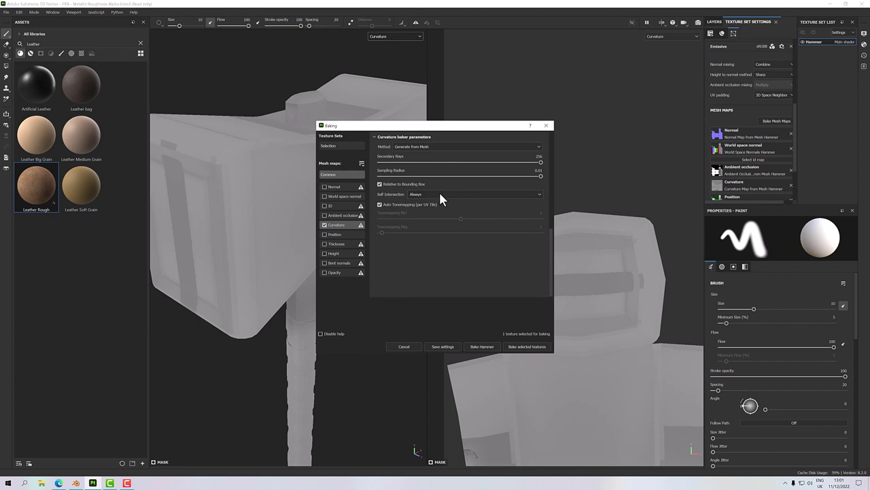
left_click_drag(541, 176, 461, 177)
left_click(508, 346)
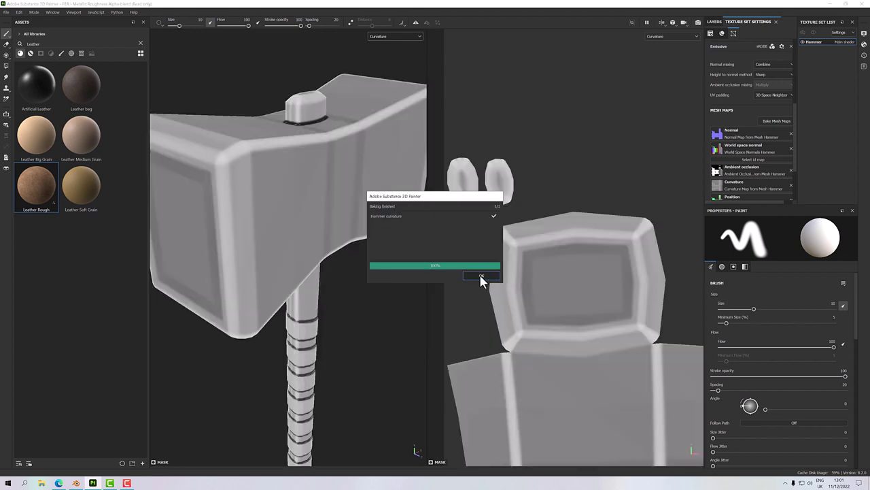
left_click(481, 276)
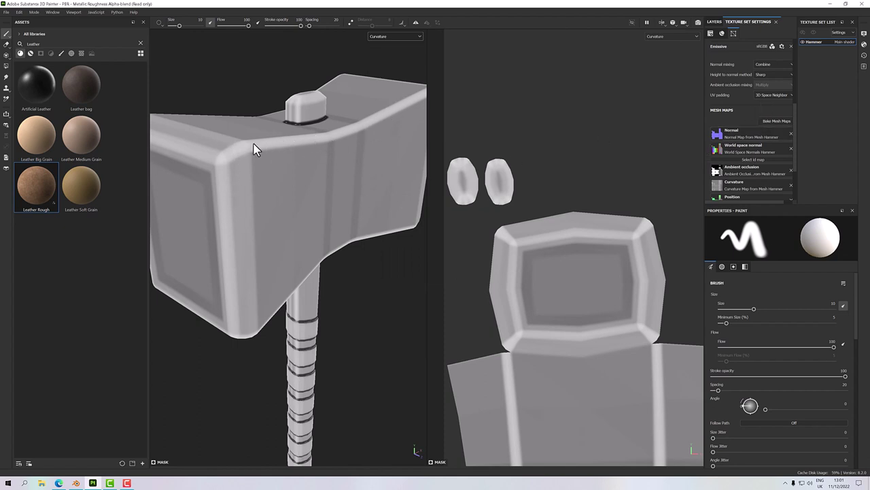
Lower the Curvature baker's Sampling Radius to about 0.0017 and bake the map again
left_click(774, 120)
left_click(349, 223)
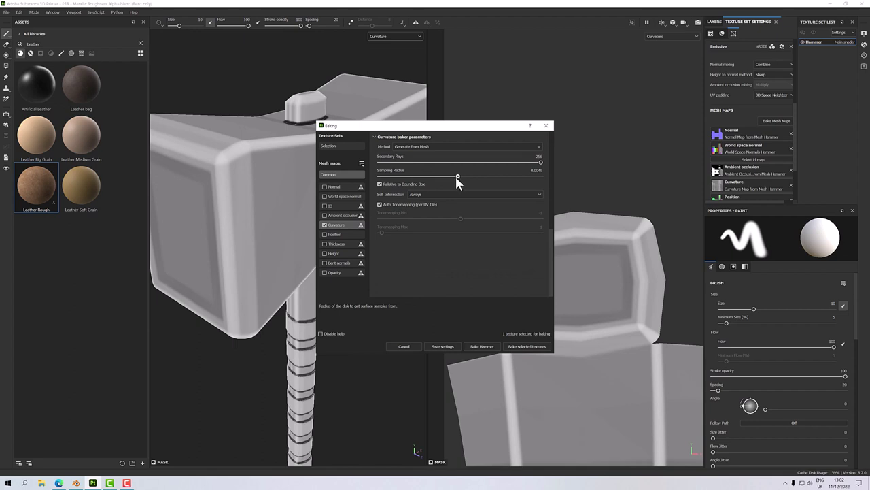
left_click_drag(457, 178, 405, 179)
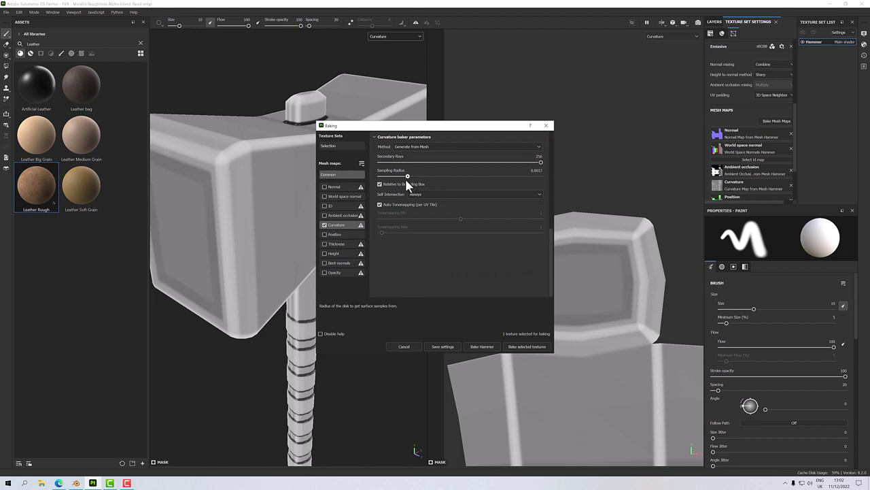
left_click(524, 347)
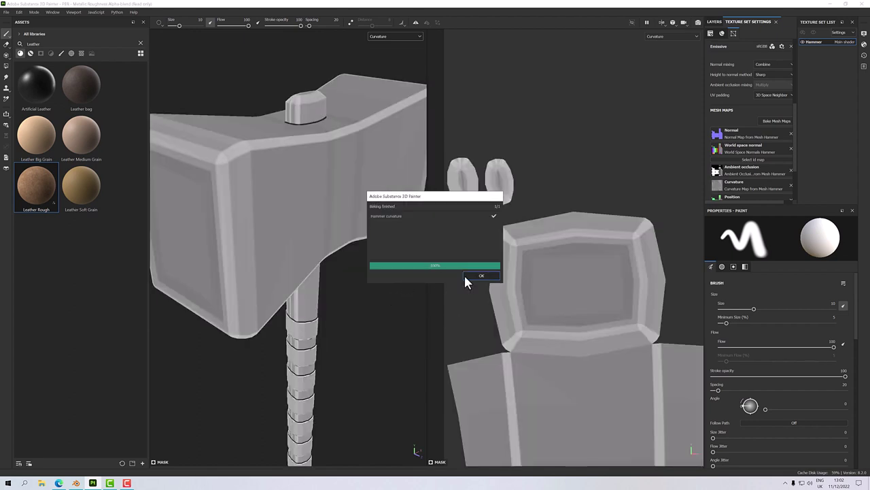
left_click(480, 277)
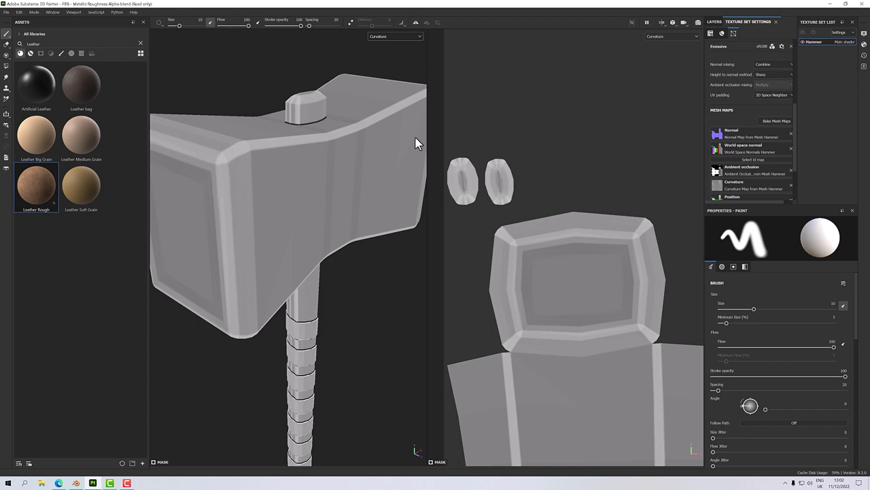
Raise the Curvature baker's Sampling Radius to about 0.0083 and rebake only that map
left_click(773, 118)
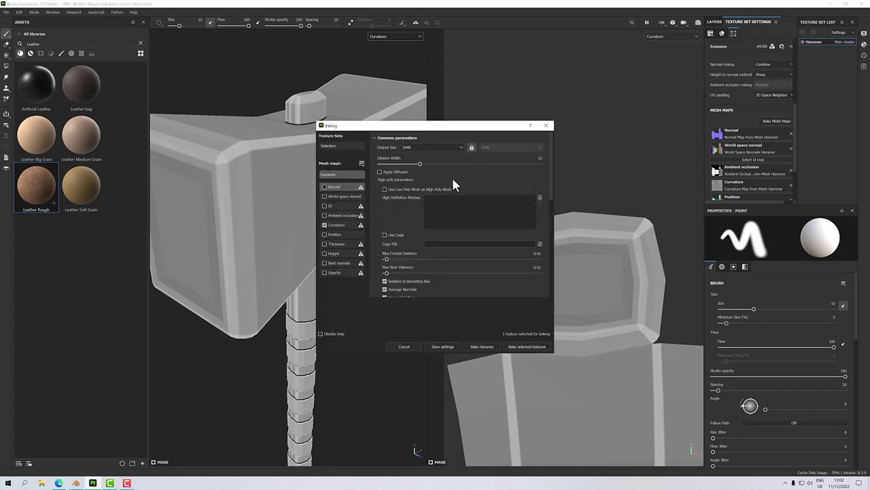
left_click(342, 224)
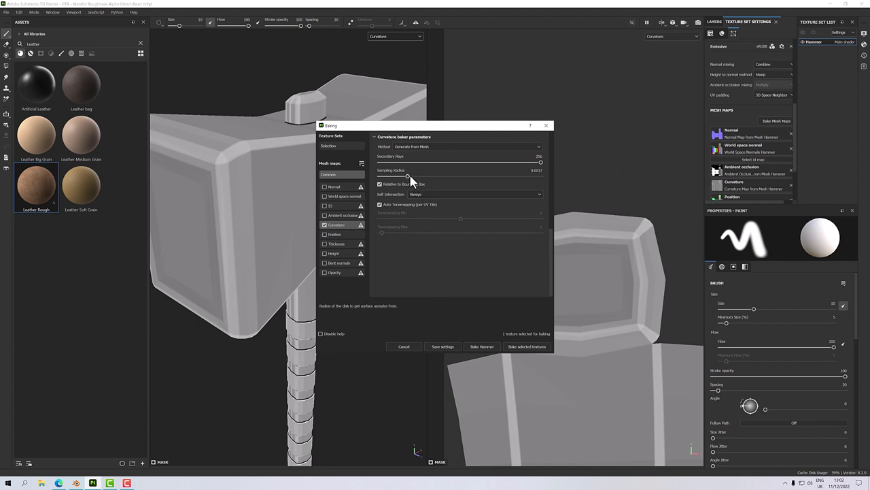
left_click(534, 347)
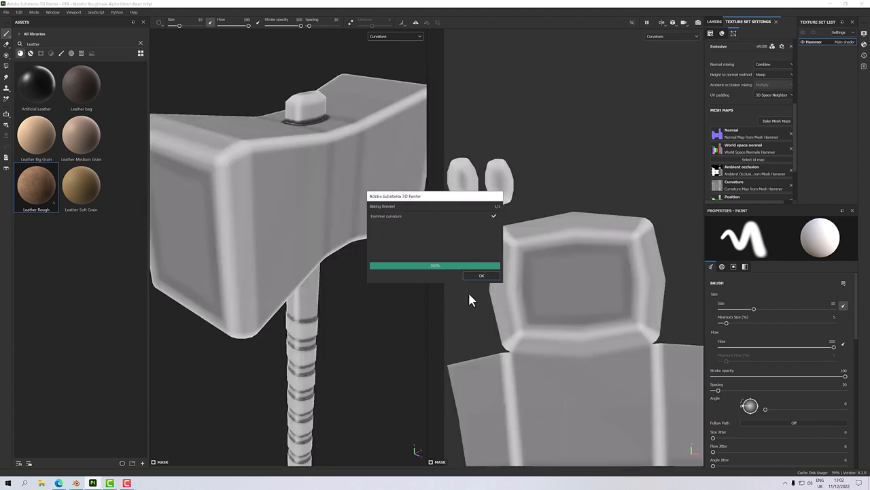
left_click(482, 276)
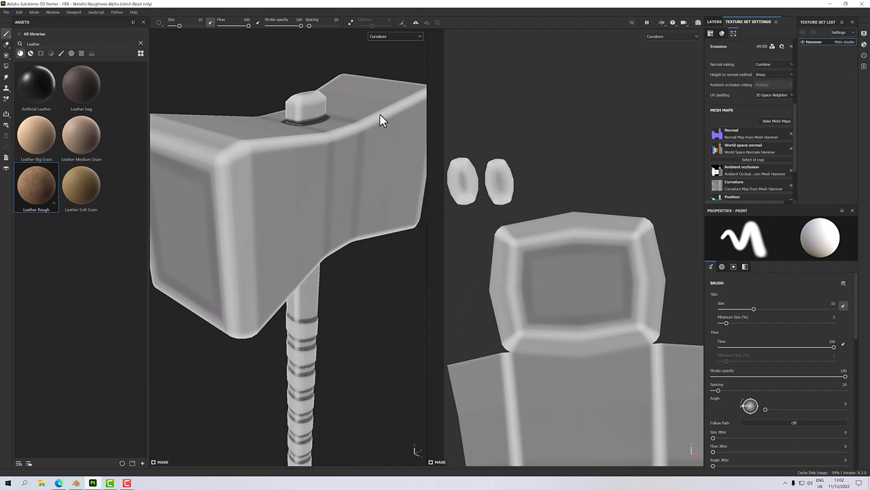
left_click_drag(236, 286, 262, 289, "alt")
Rebake the Curvature map with a Sampling Radius of 0.01 and inspect the hammer head's edges from several angles
left_click(771, 122)
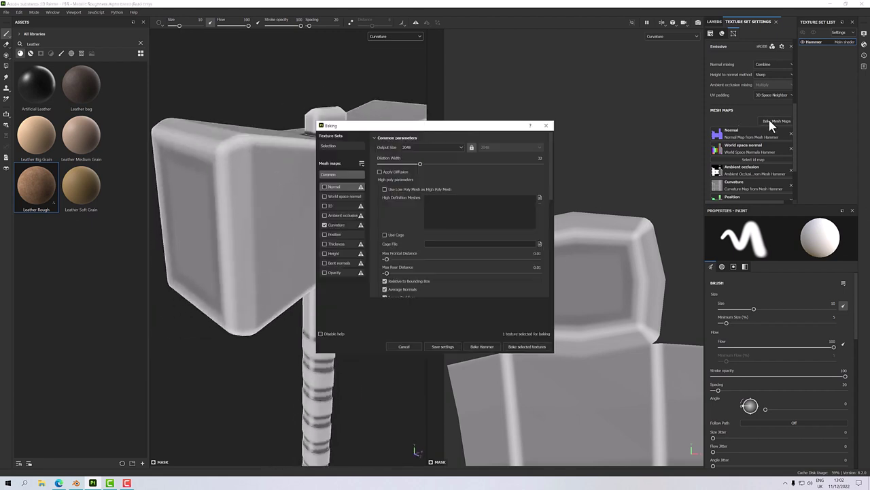
left_click(338, 224)
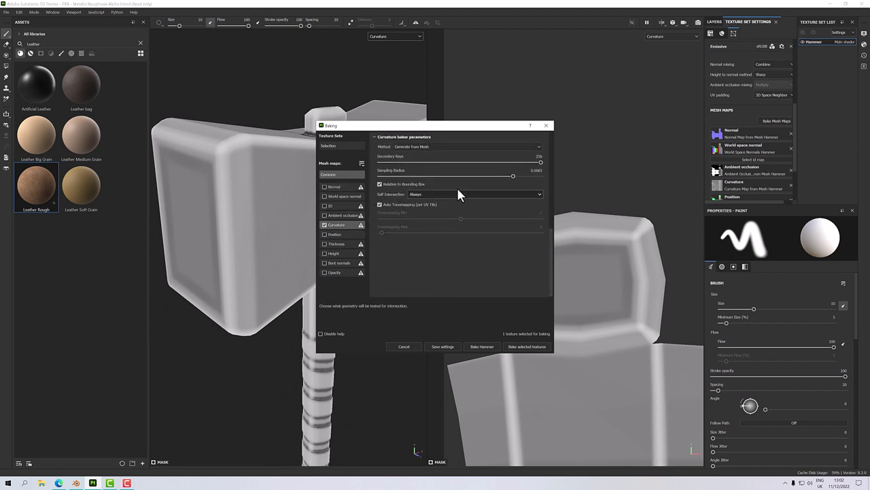
left_click(522, 347)
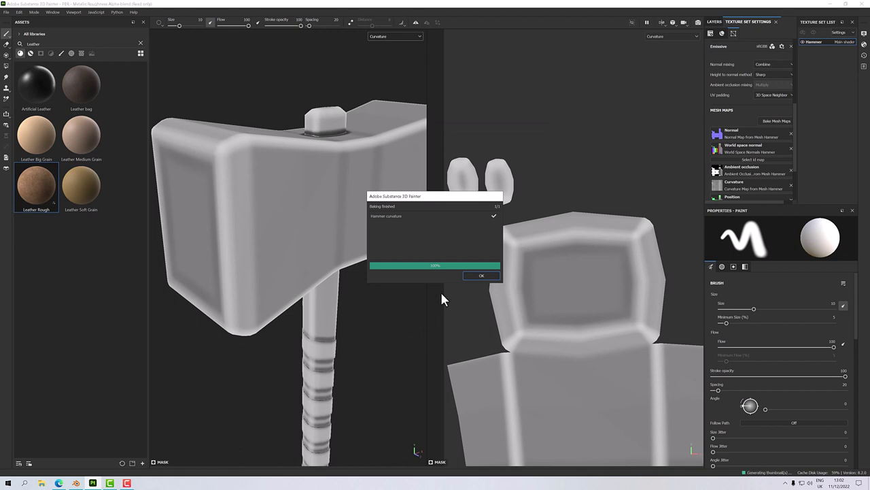
left_click(480, 277)
left_click_drag(381, 286, 299, 153, "alt")
left_click_drag(345, 208, 295, 195, "alt")
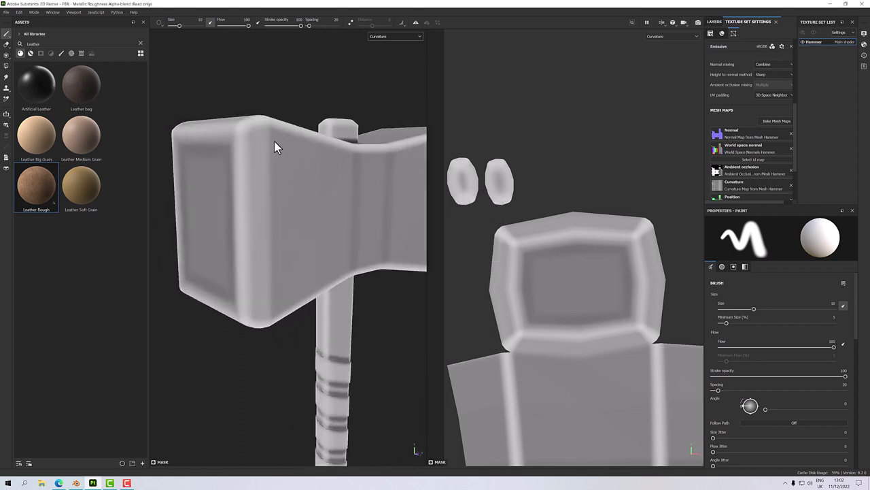
left_click_drag(277, 241, 272, 171, "alt")
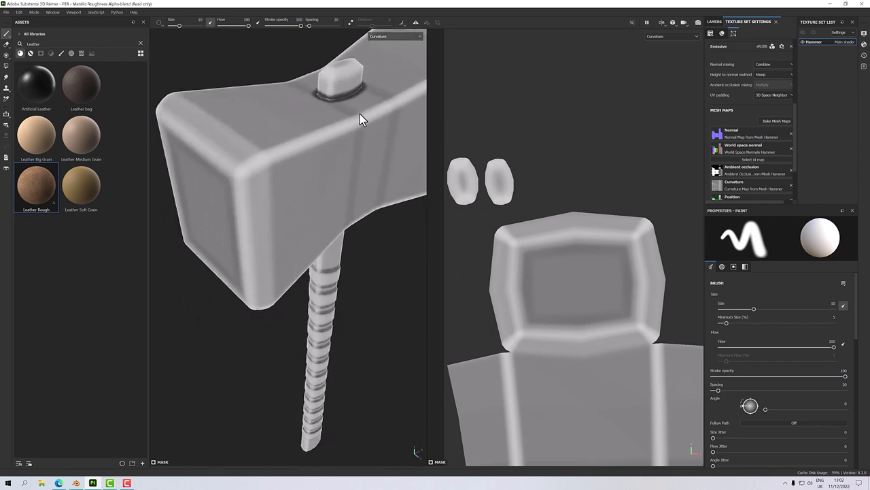
Review the Curvature baker parameters and close the baking settings without baking
left_click(775, 121)
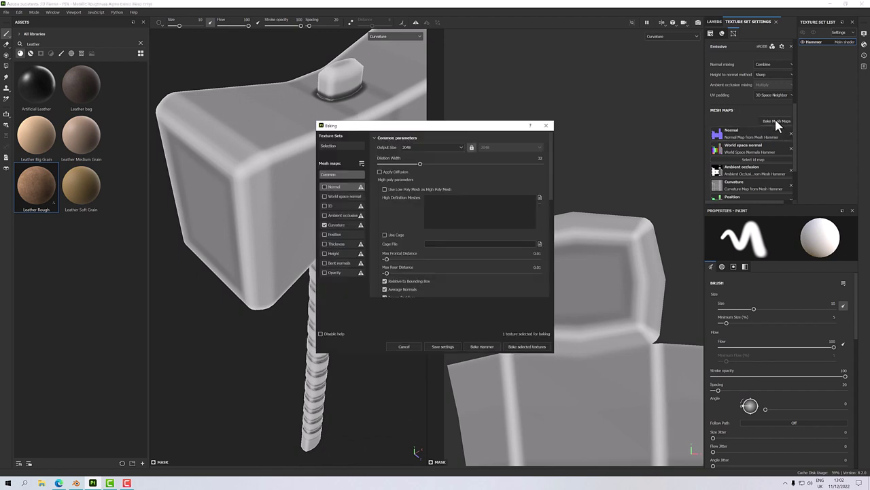
left_click(340, 224)
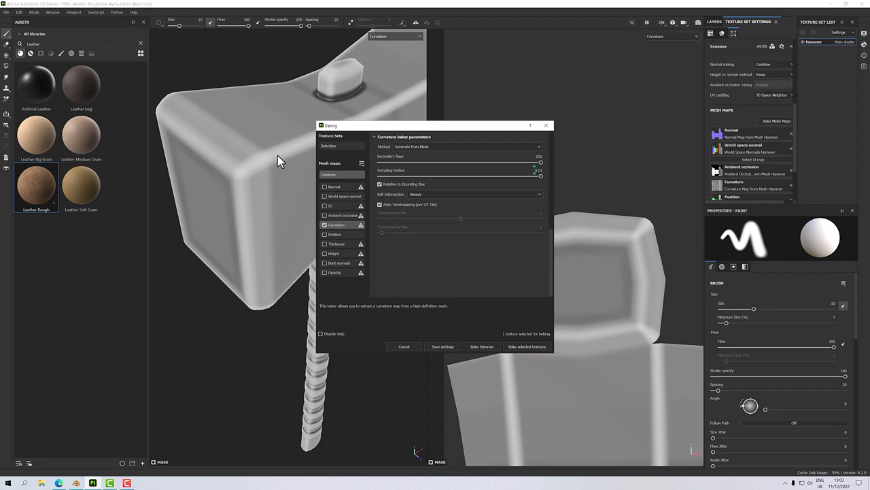
left_click(406, 347)
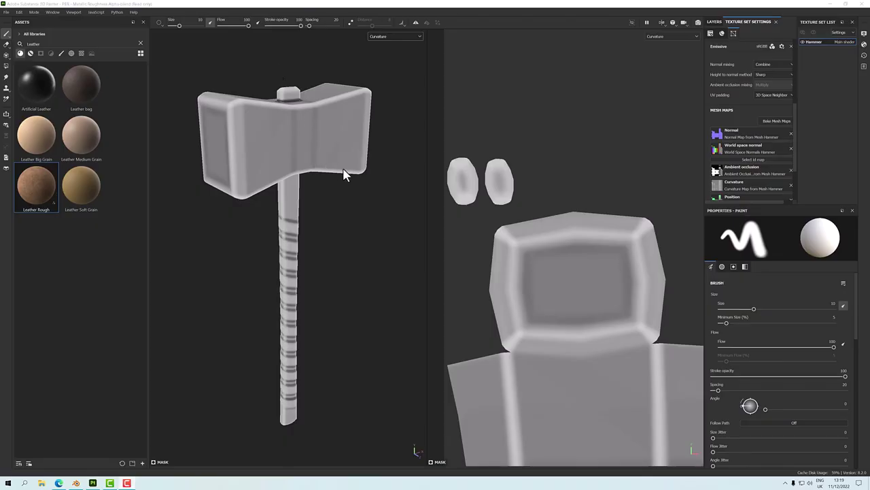
Switch the viewports back to the Material display and show the layer stack with the Leather, Wood and Metal folders
left_click(389, 36)
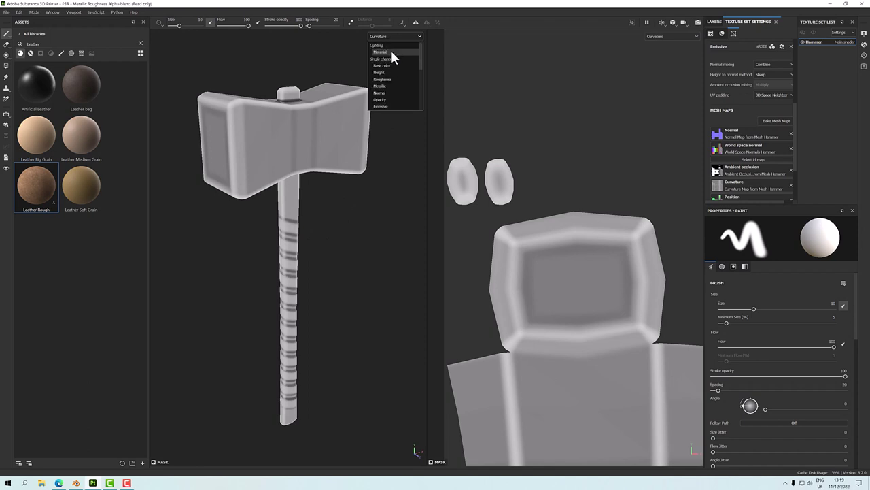
left_click(386, 51)
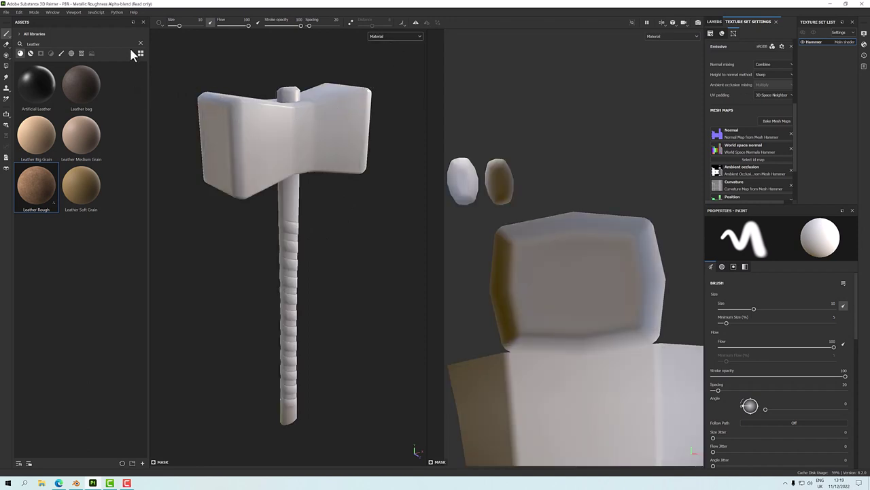
left_click(712, 34)
left_click(714, 22)
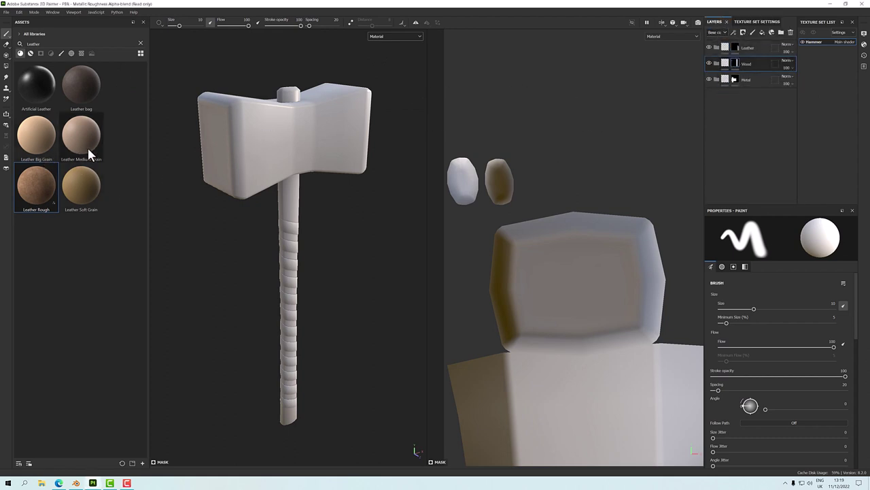
Replace the asset search with "metal" and browse the matching metal materials
left_click(141, 44)
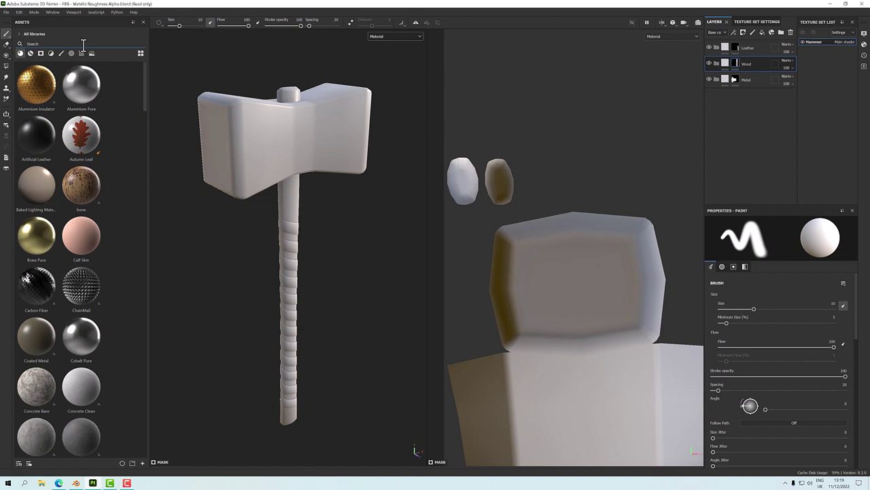
type("metal")
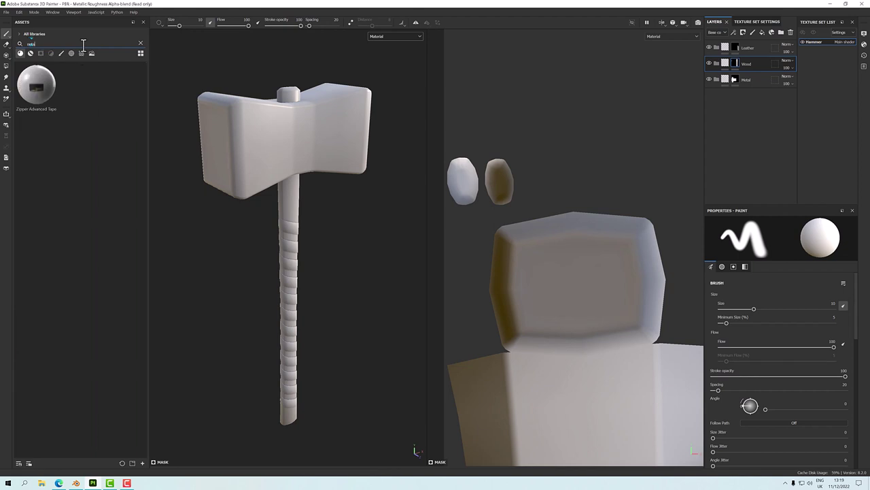
key("BackSpace")
key("BackSpace")
key("BackSpace")
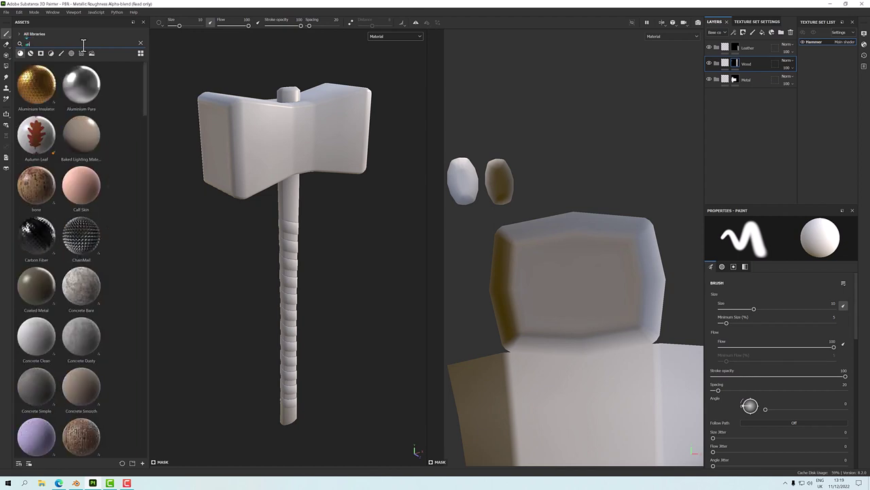
key("BackSpace")
key("BackSpace")
type("metal")
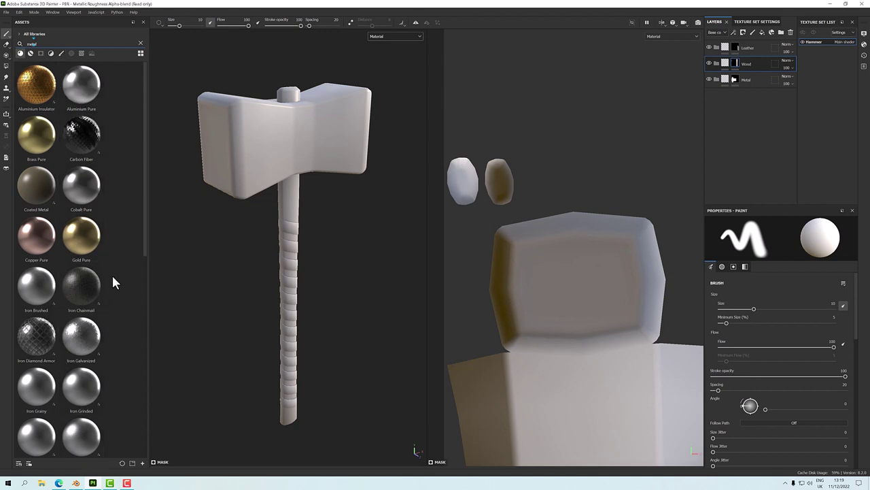
scroll(122, 300, "down", 5)
scroll(127, 318, "up", 5)
scroll(126, 265, "down", 5)
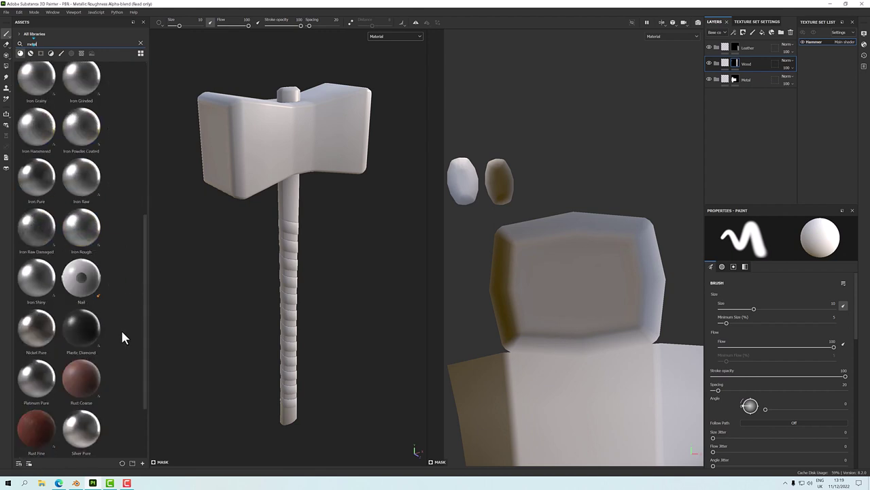
scroll(112, 343, "down", 2)
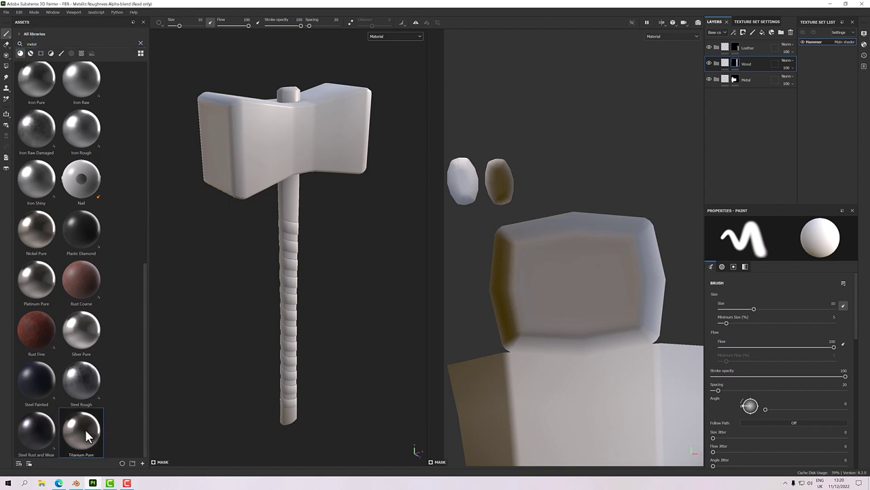
Add the Titanium Pure material to the Metal folder, then search the assets for "wood" and add Wood Rough to the Wood folder
left_click_drag(86, 435, 749, 78)
scroll(345, 184, "up", 1)
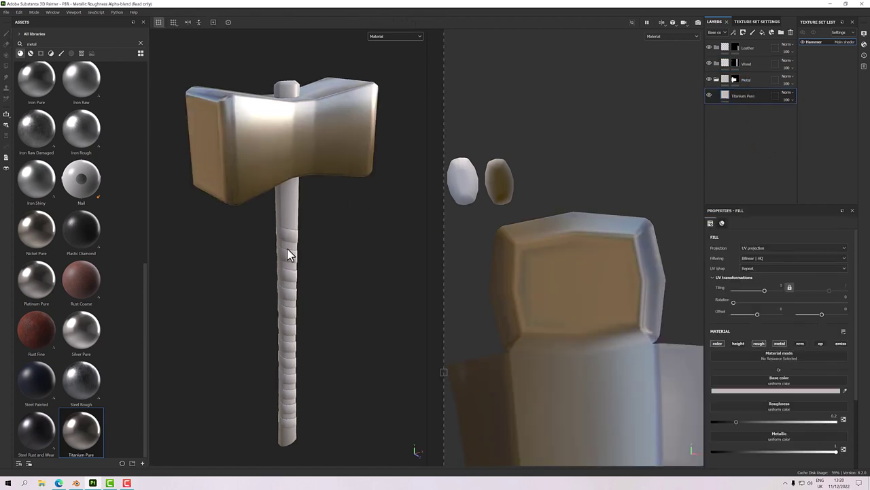
double_click(57, 43)
type("wood")
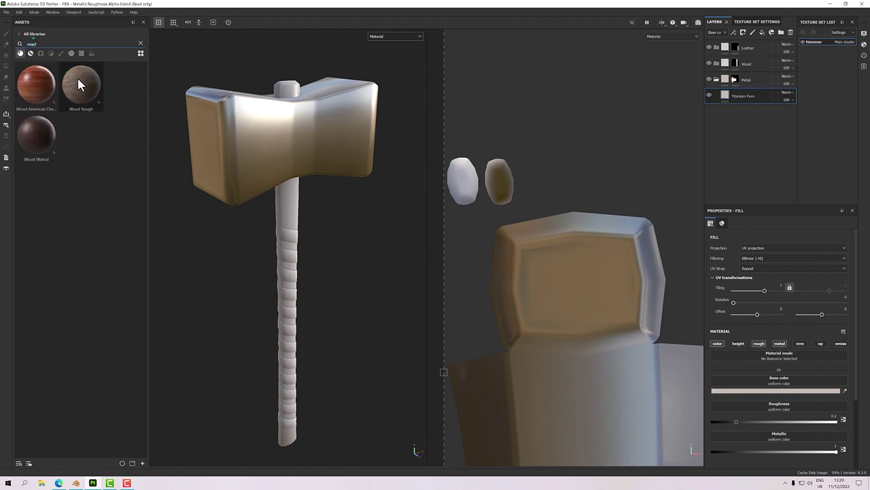
left_click_drag(77, 78, 752, 60)
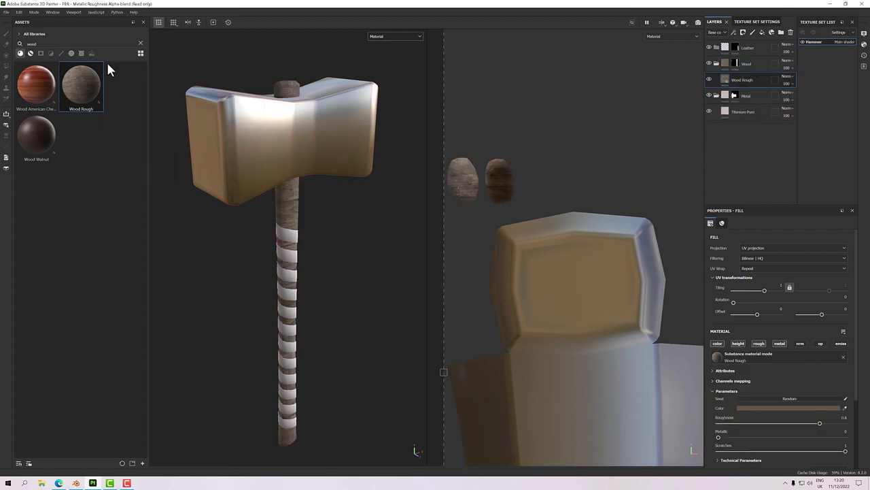
Search the assets for "leather" and add the Leather Rough material to the Leather folder
double_click(58, 45)
type("leather")
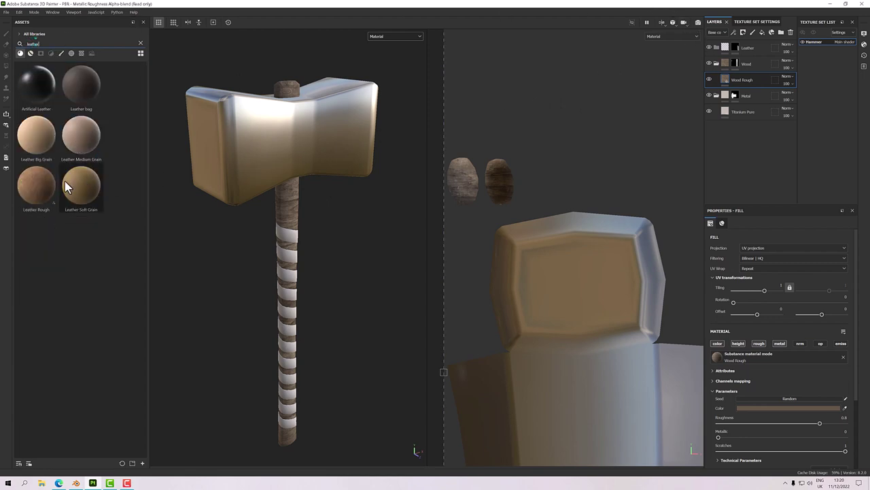
left_click_drag(39, 184, 749, 43)
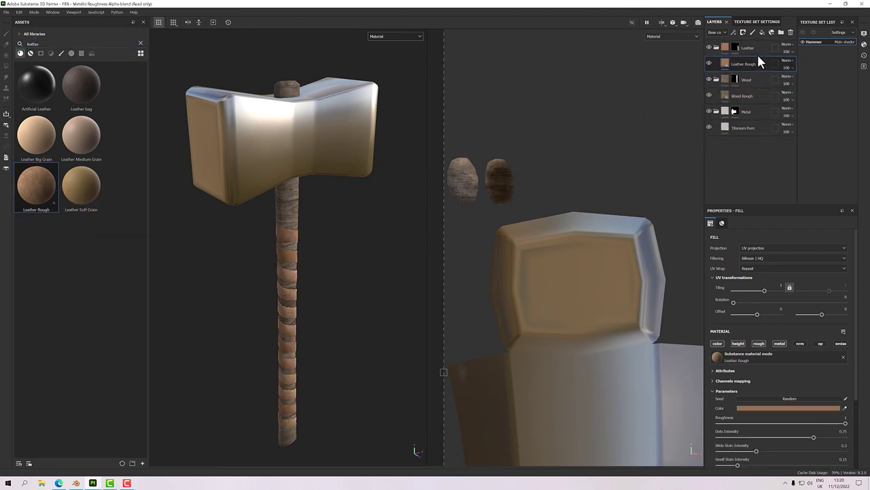
Examine the metal, wood and leather materials on the hammer's head and handle from several angles
scroll(313, 269, "up", 3)
left_click_drag(307, 274, 274, 224, "alt")
scroll(342, 268, "down", 3)
left_click_drag(340, 272, 378, 266, "alt")
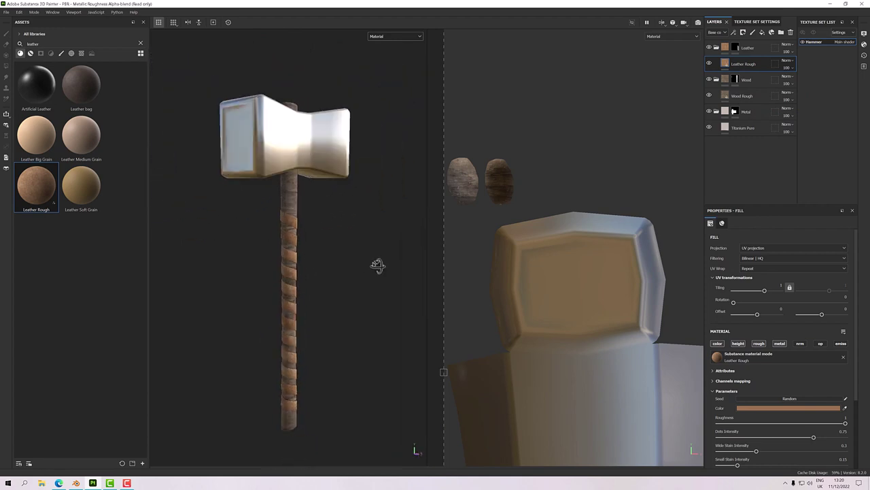
scroll(297, 229, "up", 4)
left_click_drag(297, 228, 245, 285, "alt")
scroll(347, 244, "down", 3)
scroll(336, 255, "up", 3)
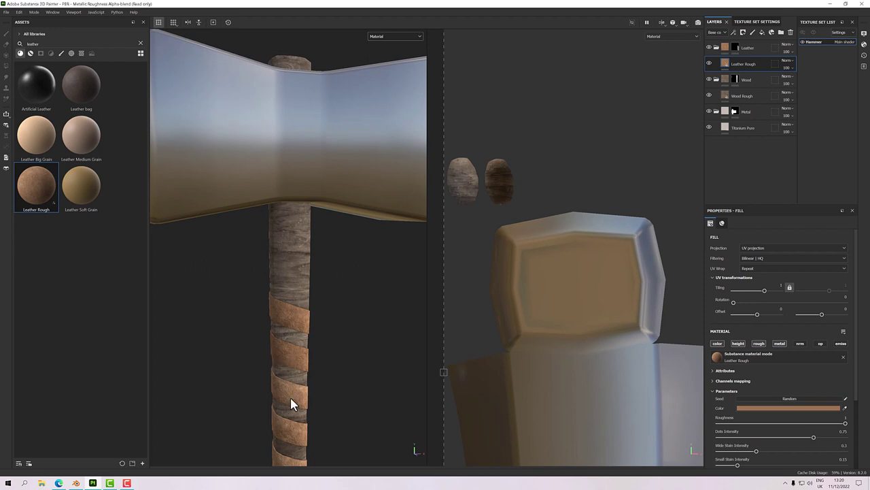
left_click_drag(345, 235, 352, 238, "alt")
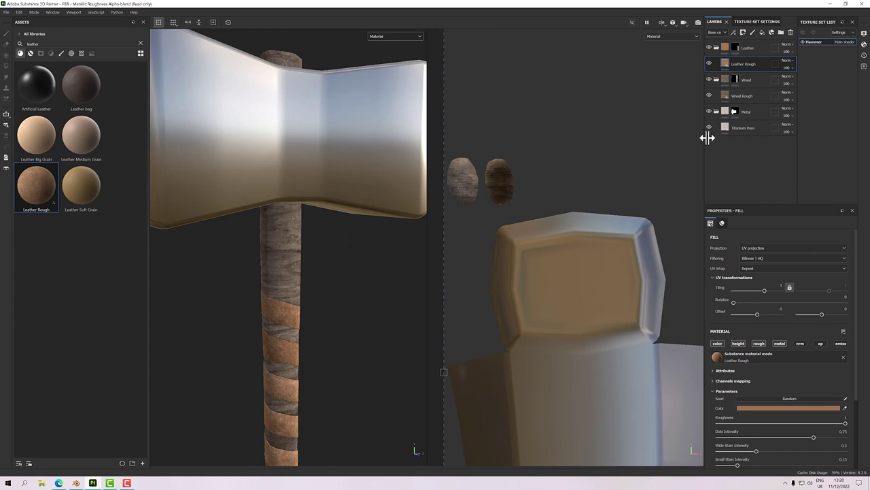
Set the Wood Rough layer's UV rotation to 90 and check the grain direction along the handle
left_click(744, 96)
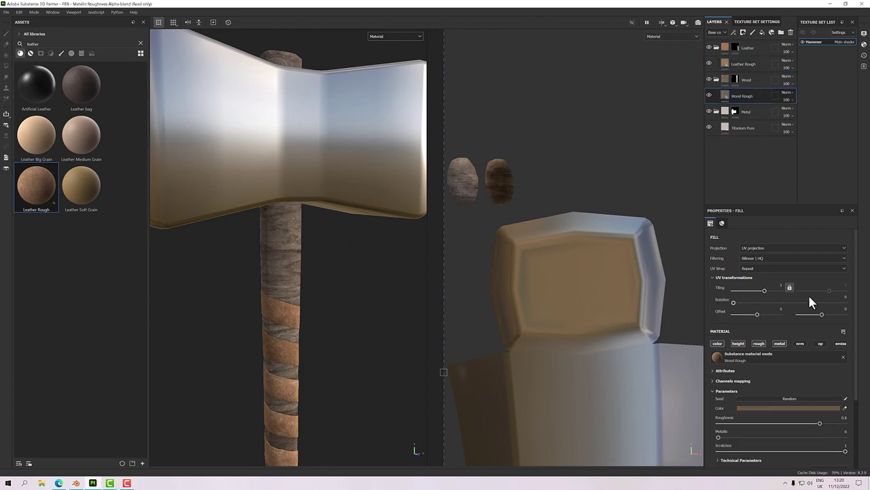
left_click(843, 297)
type("90")
key("Return")
left_click_drag(315, 303, 297, 282, "alt")
scroll(297, 281, "down", 6)
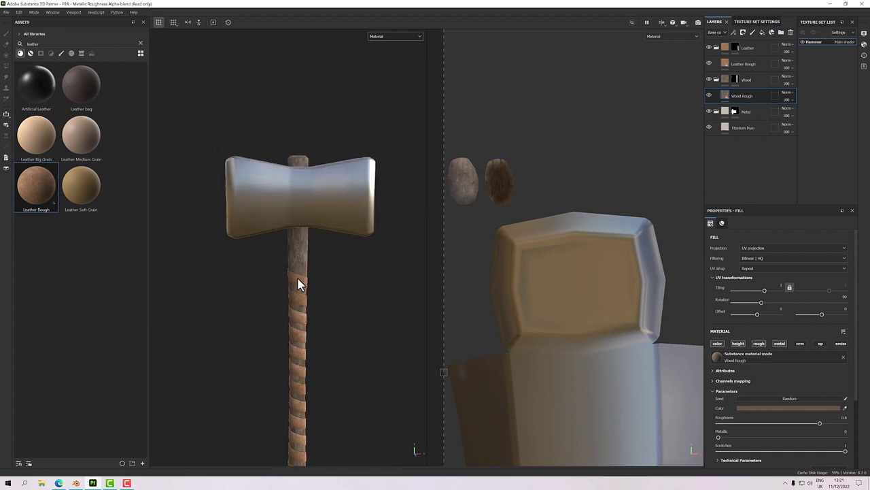
middle_click_drag(294, 282, 295, 238, "alt")
left_click_drag(295, 237, 307, 255, "alt")
scroll(307, 252, "up", 10)
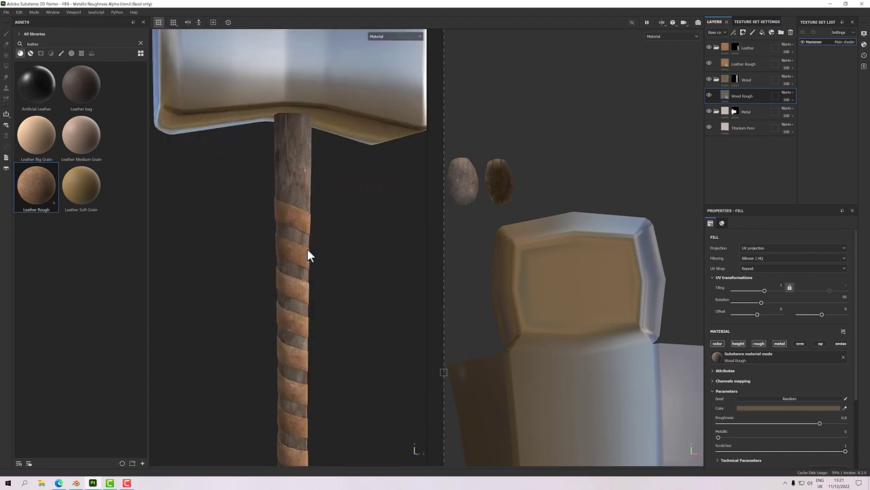
scroll(306, 212, "up", 6)
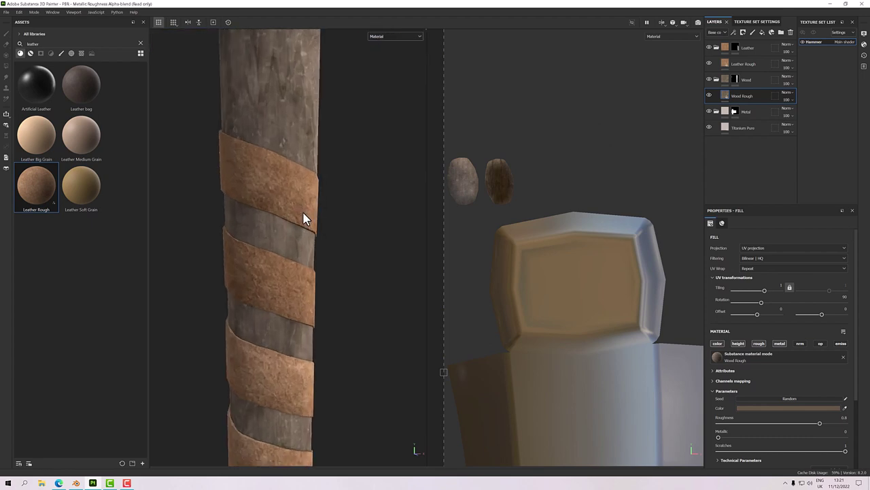
left_click_drag(303, 218, 292, 204, "alt")
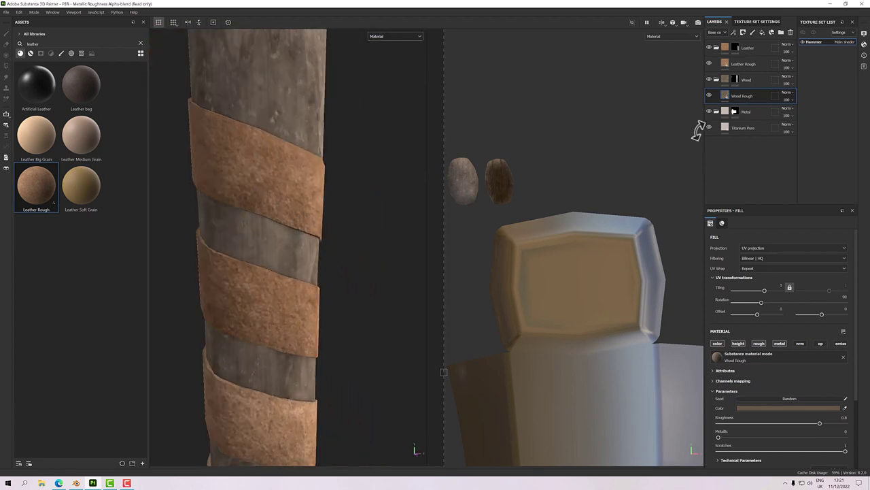
Select the Leather Rough layer and compare its texture on the strap UV islands with the wraps around the handle
left_click(735, 64)
scroll(614, 243, "down", 5)
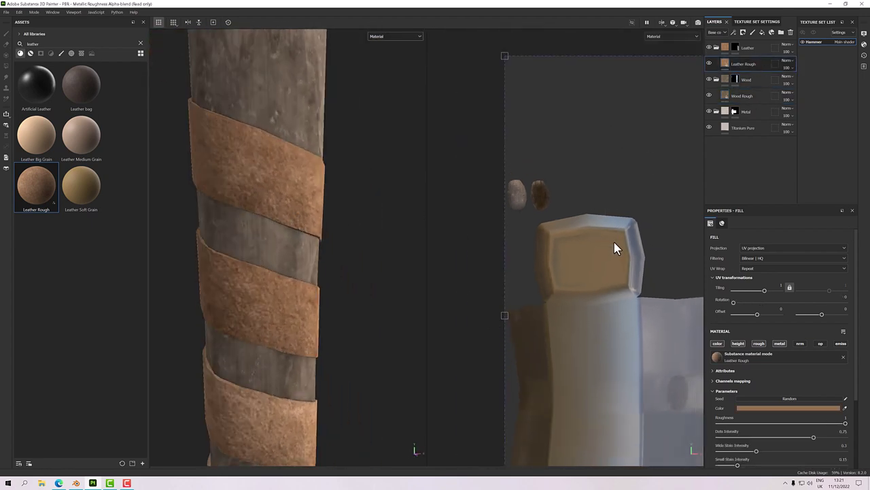
left_click_drag(627, 297, 597, 370)
scroll(658, 278, "up", 3)
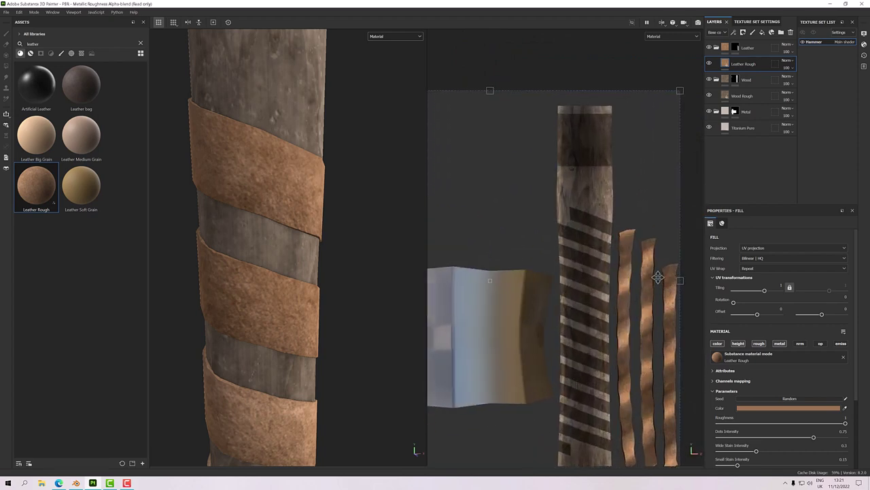
scroll(658, 277, "up", 5)
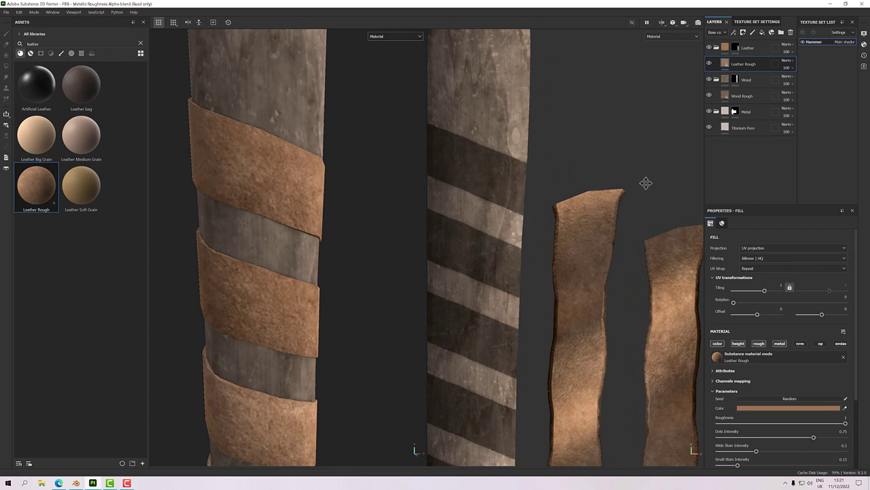
left_click_drag(343, 279, 330, 284, "alt")
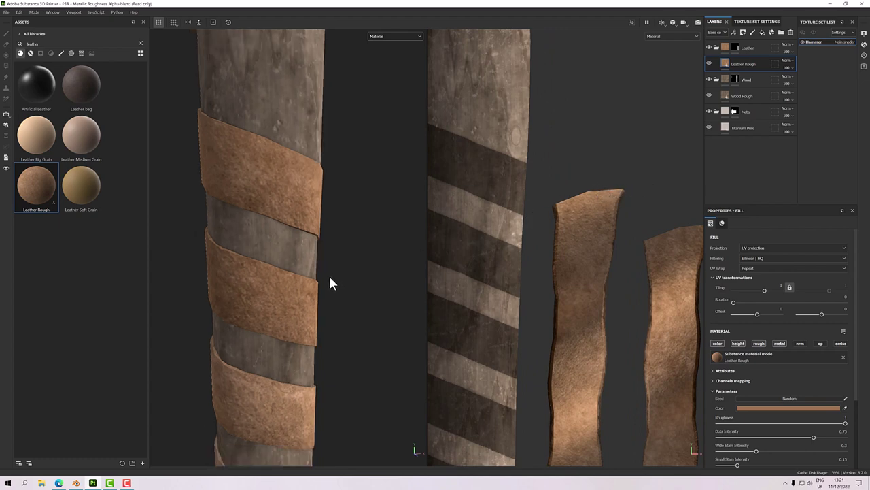
scroll(297, 317, "down", 4)
left_click_drag(297, 316, 418, 271, "alt")
scroll(306, 276, "up", 2)
scroll(330, 303, "up", 3)
scroll(330, 304, "down", 1)
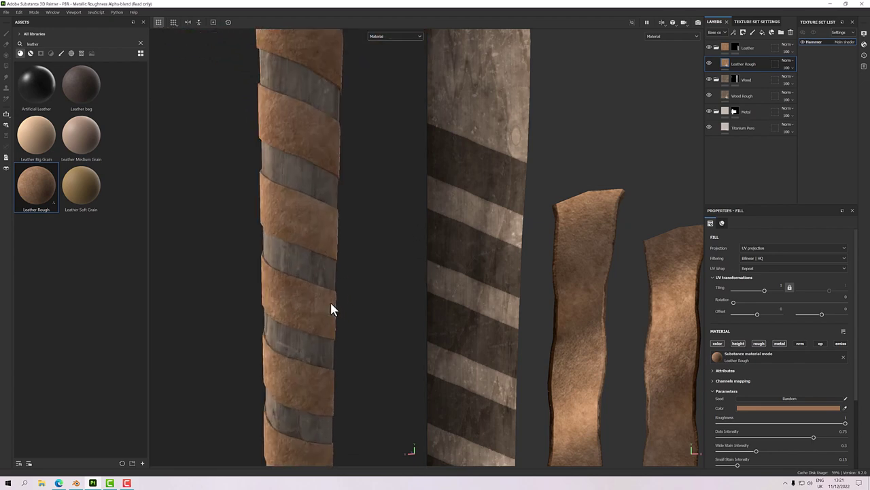
left_click_drag(331, 303, 307, 294, "alt")
left_click_drag(352, 325, 418, 312, "alt")
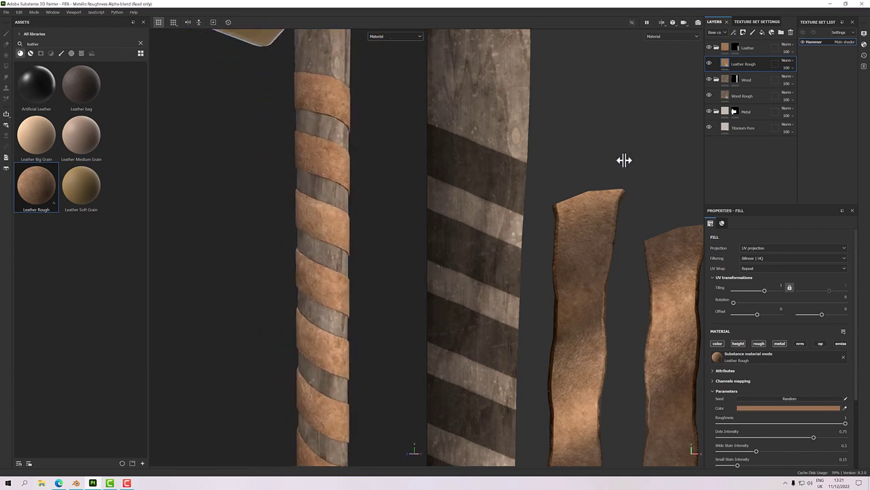
Change the Leather Rough layer's projection to Tri-planar projection
left_click(762, 249)
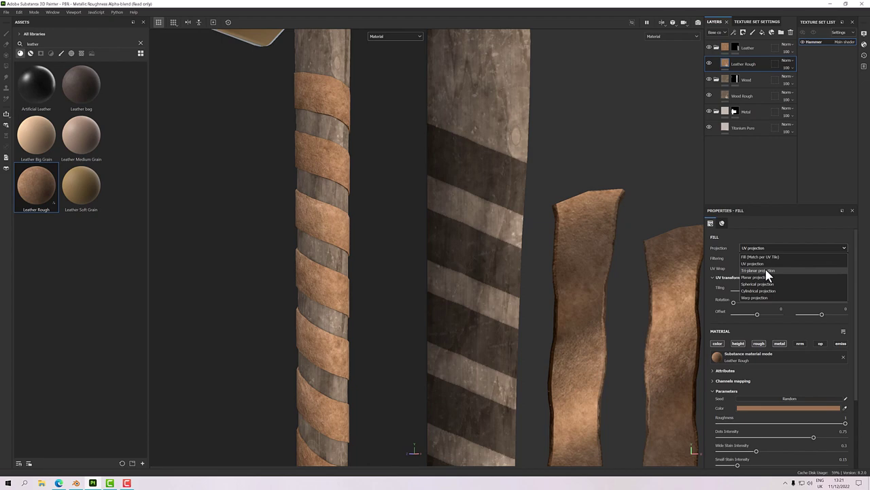
left_click(767, 274)
scroll(317, 229, "down", 2)
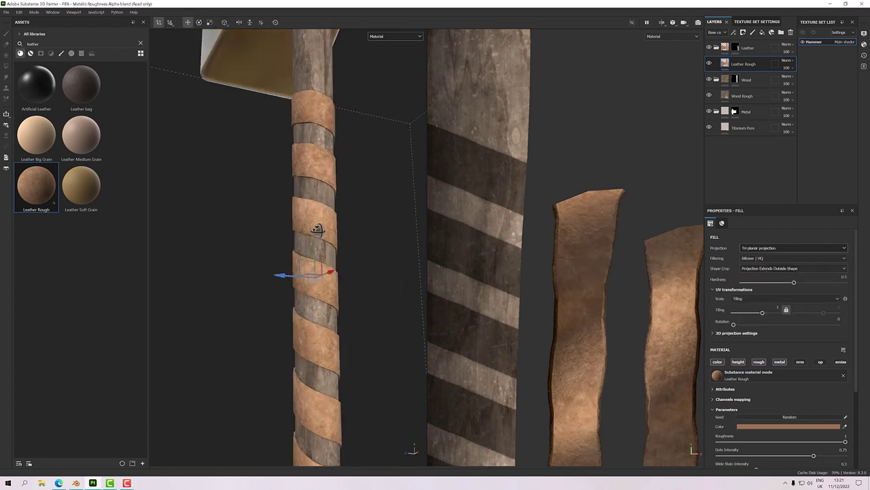
Examine the tri-planar leather on the wraps for visible seams, up close and on the whole hammer
left_click_drag(318, 229, 229, 254, "alt")
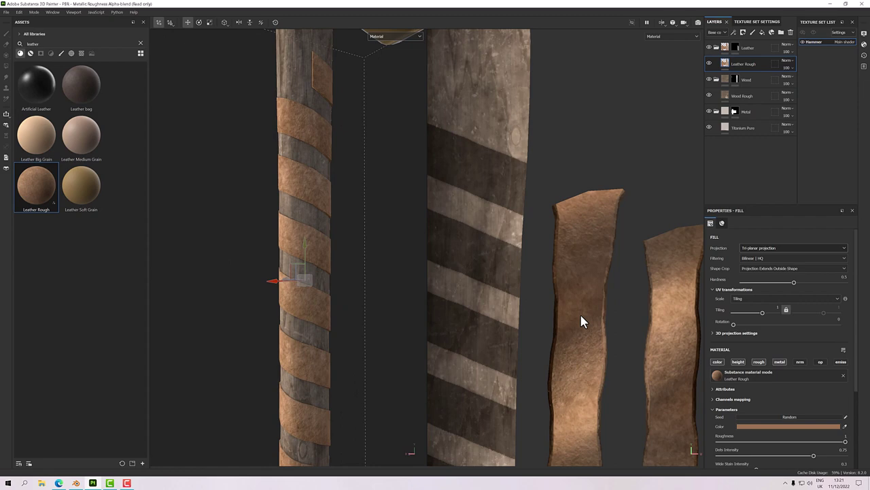
scroll(329, 293, "down", 3)
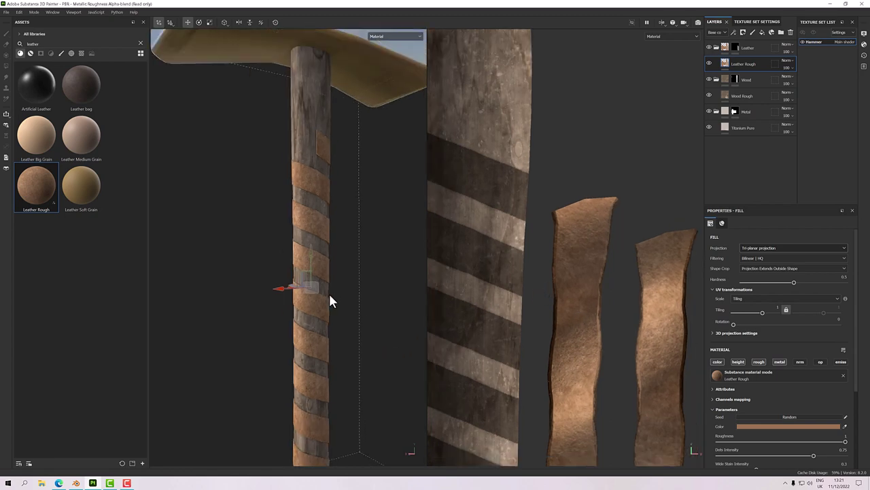
left_click_drag(329, 293, 363, 261, "alt")
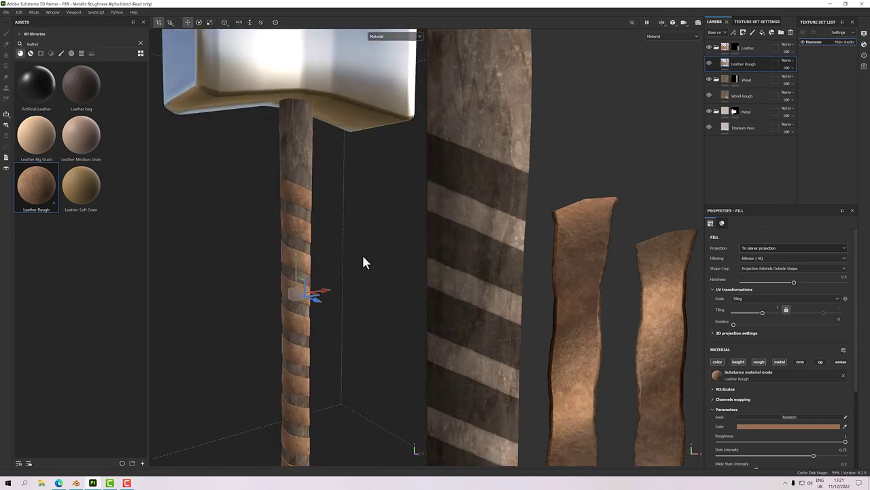
scroll(300, 250, "up", 3)
scroll(297, 247, "up", 5)
left_click_drag(297, 248, 287, 271, "alt")
scroll(274, 251, "down", 5)
scroll(276, 250, "down", 5)
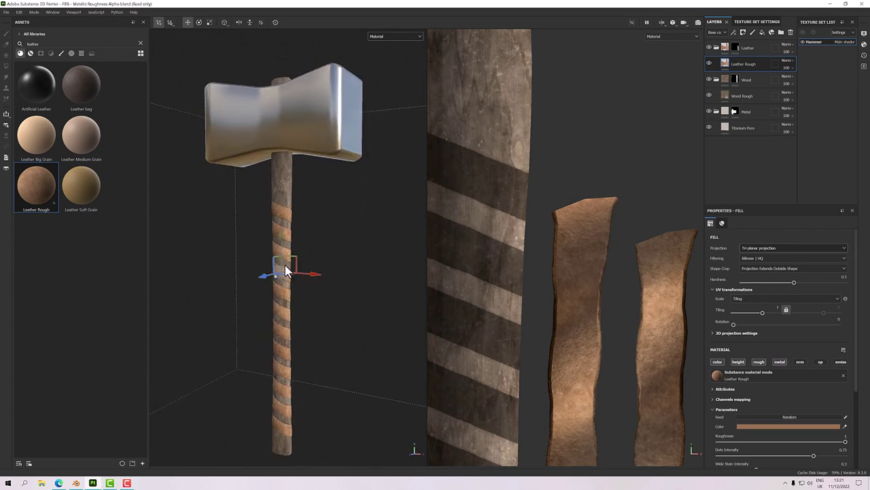
middle_click_drag(320, 244, 320, 231, "alt")
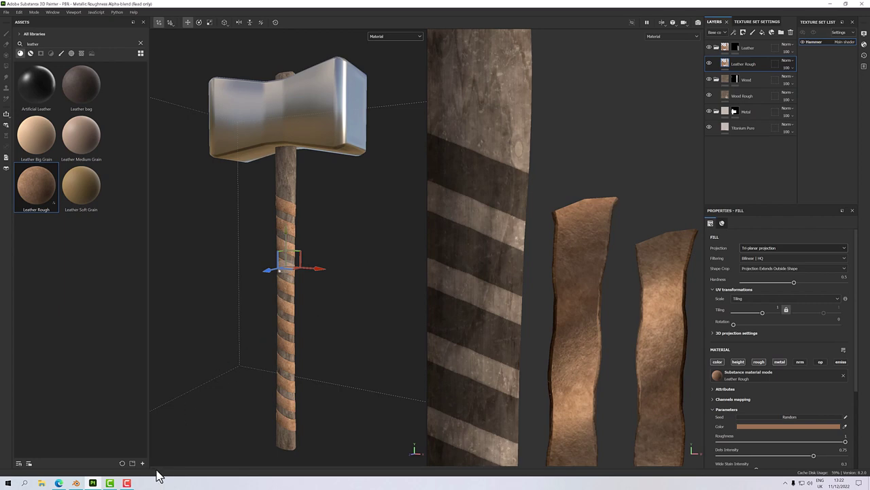
left_click(126, 482)
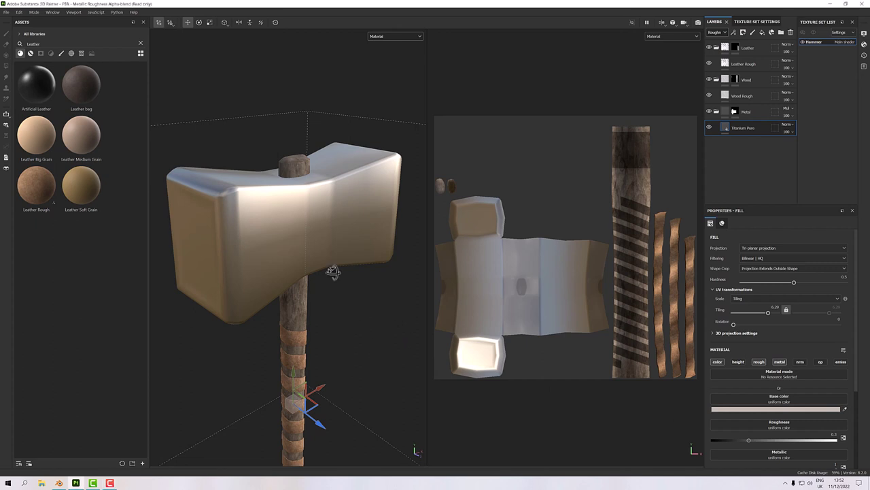
Set the Titanium Pure layer's roughness to about 0.32 and duplicate the layer
left_click_drag(332, 272, 361, 302, "alt")
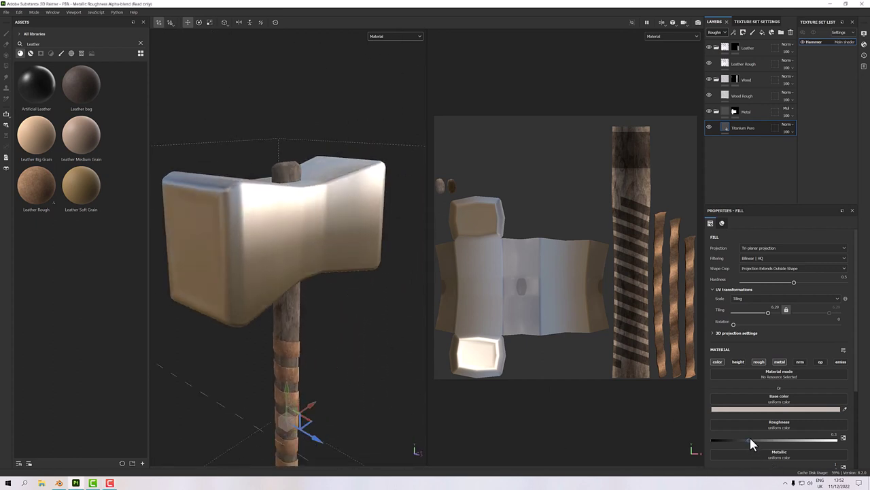
mouse_move(750, 439)
left_mouse_down()
mouse_move(734, 438)
mouse_move(751, 441)
left_mouse_up()
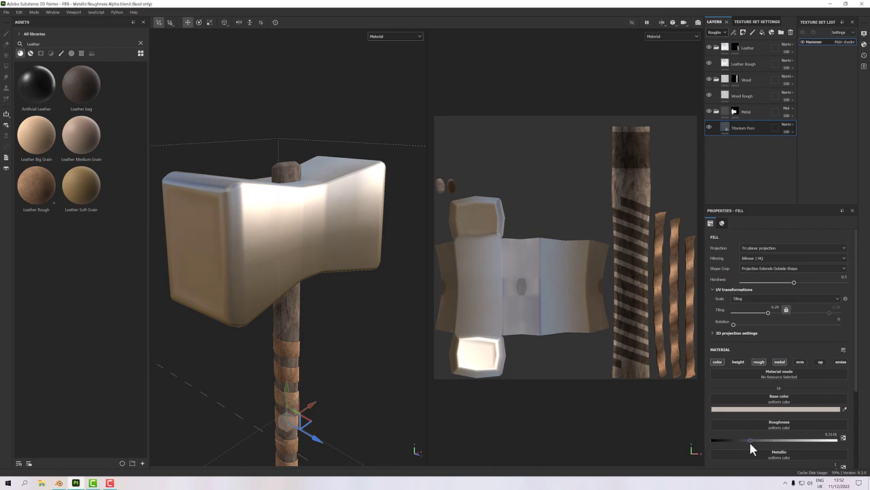
left_click_drag(218, 286, 282, 297, "alt")
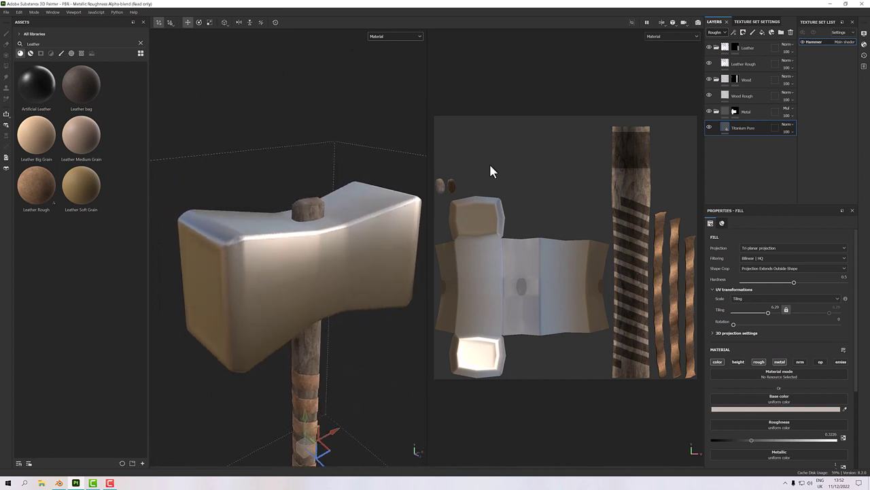
right_click(738, 128)
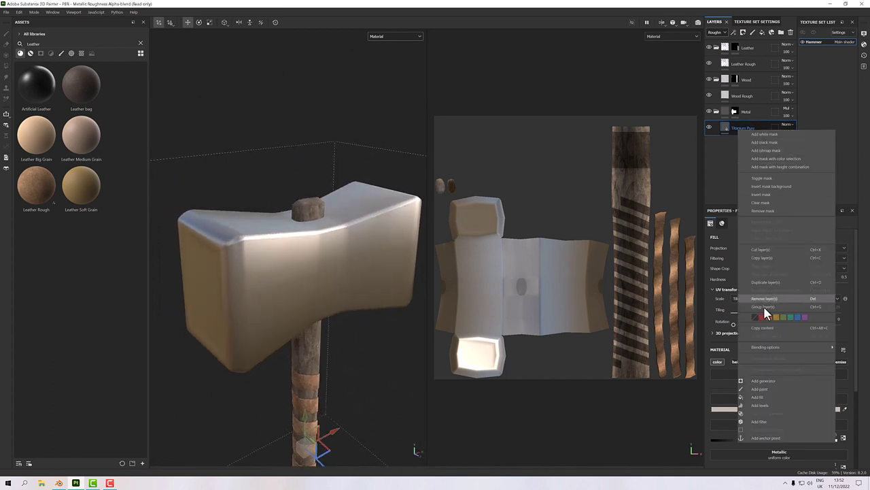
left_click(771, 281)
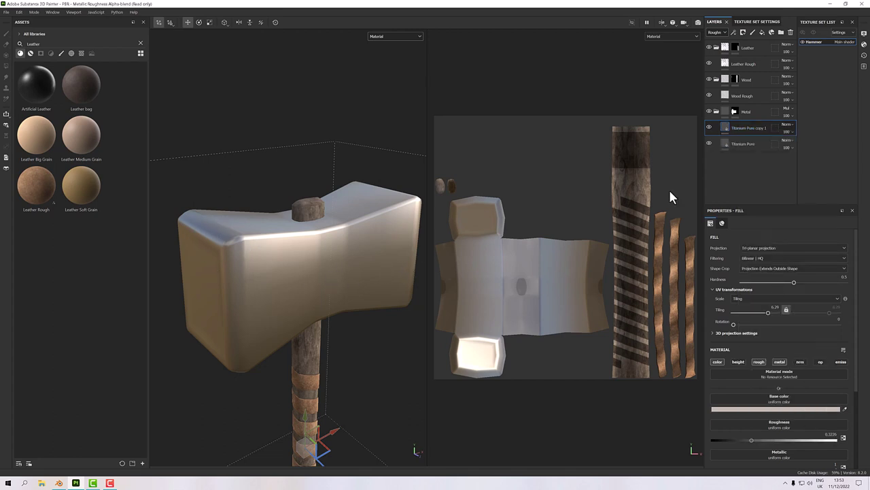
Darken the original Titanium Pure layer's base color to an HSV value of about 0.50, with the copy above it hidden
left_click(738, 145)
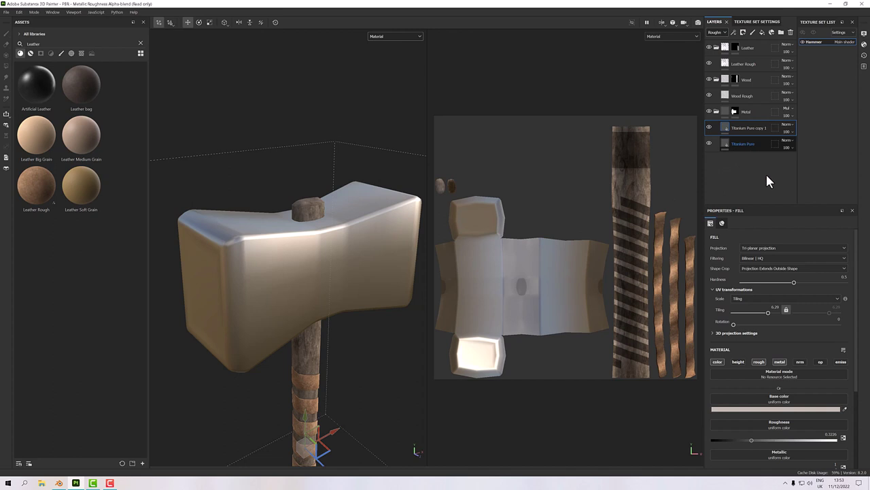
left_click(750, 411)
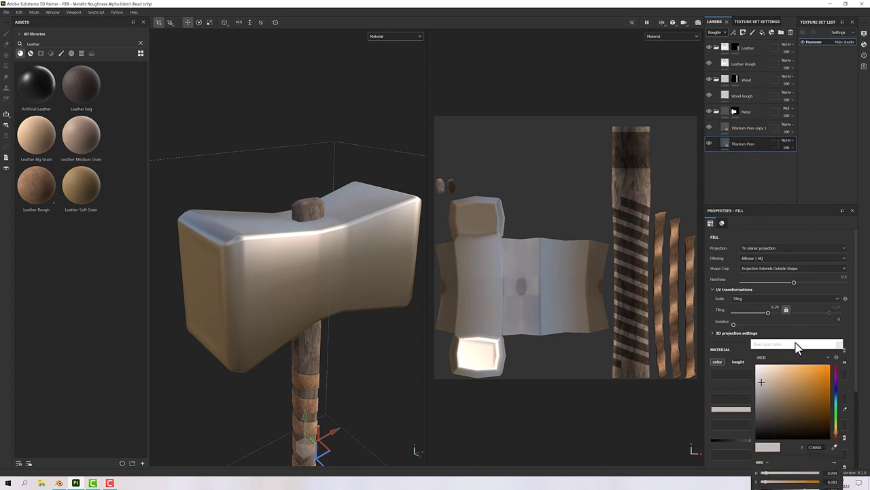
left_click_drag(797, 348, 791, 291)
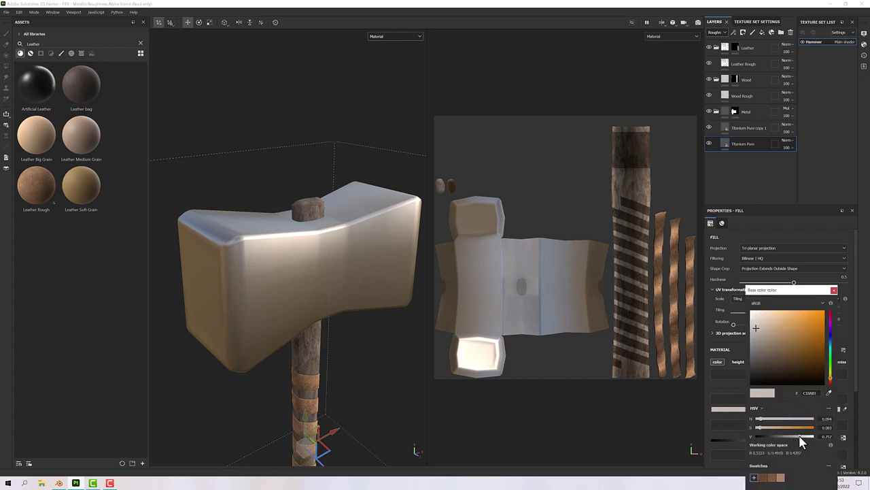
left_click_drag(801, 441, 779, 440)
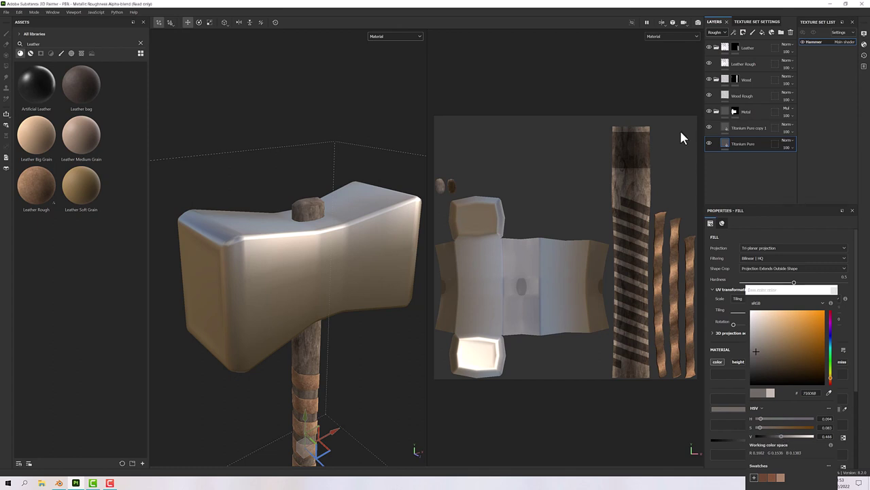
left_click(709, 128)
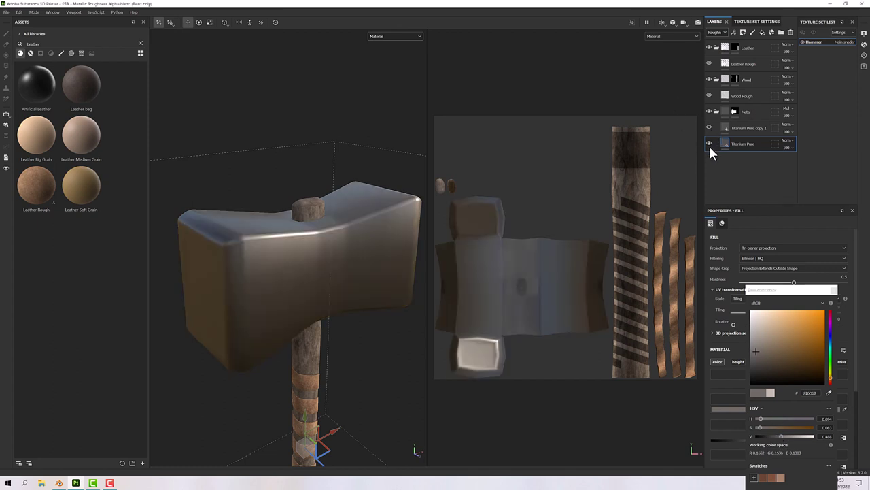
mouse_move(783, 436)
left_mouse_down()
mouse_move(780, 444)
mouse_move(776, 436)
mouse_move(784, 436)
left_mouse_up()
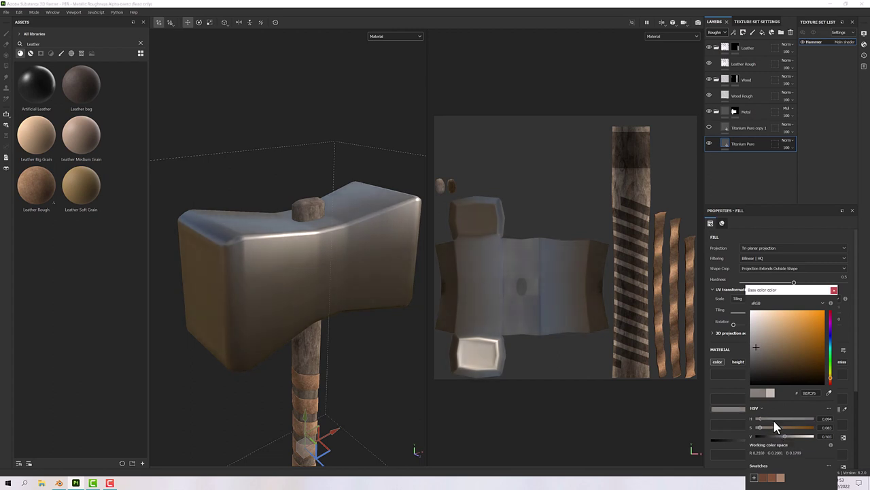
Select the Titanium Pure copy 1 layer and make it visible again to view the lighter metal on the hammer head
left_click(738, 129)
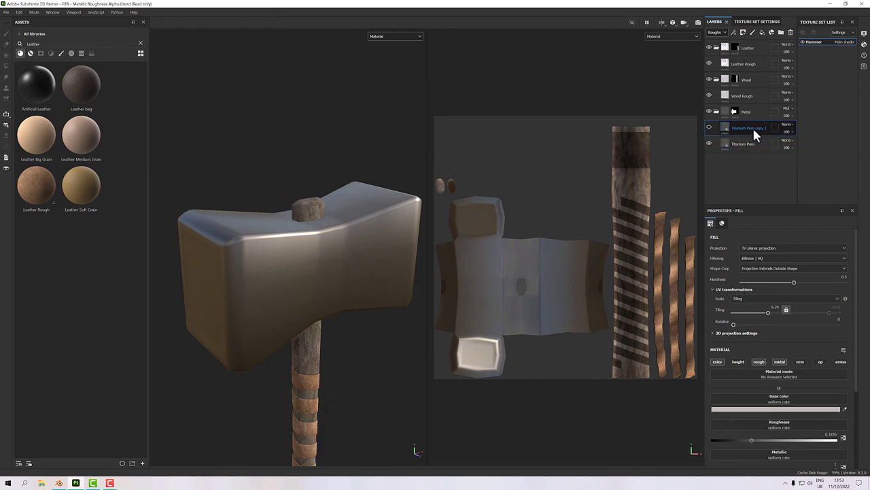
left_click(708, 126)
left_click_drag(339, 262, 304, 252, "alt")
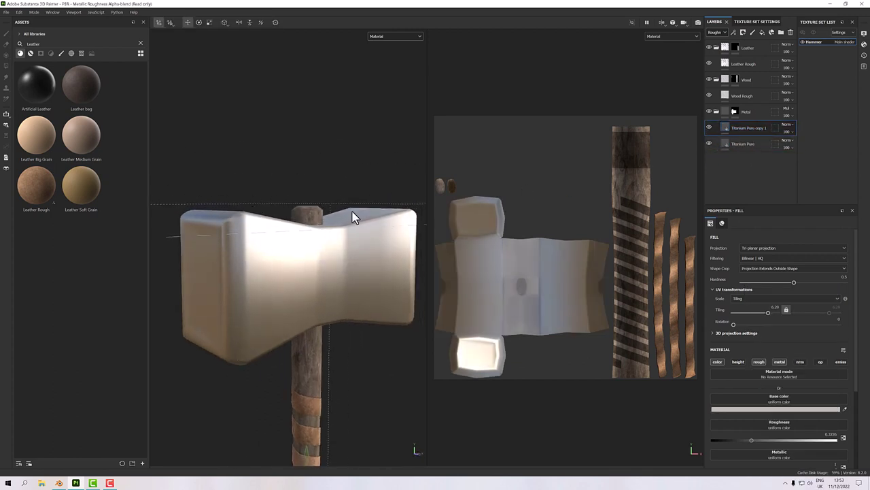
Try a Metal Edge Wear generator directly on the Titanium Pure copy 1 layer's content, then undo it and remove the generator
right_click(731, 127)
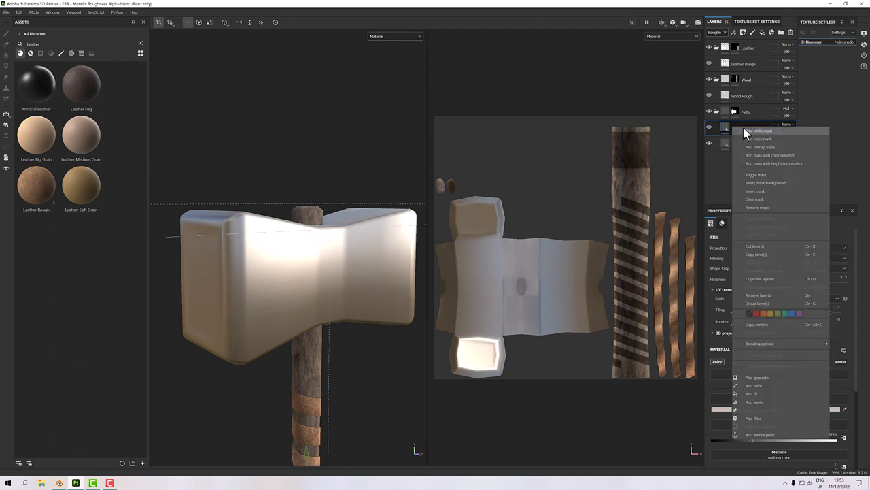
left_click(758, 376)
left_click(781, 249)
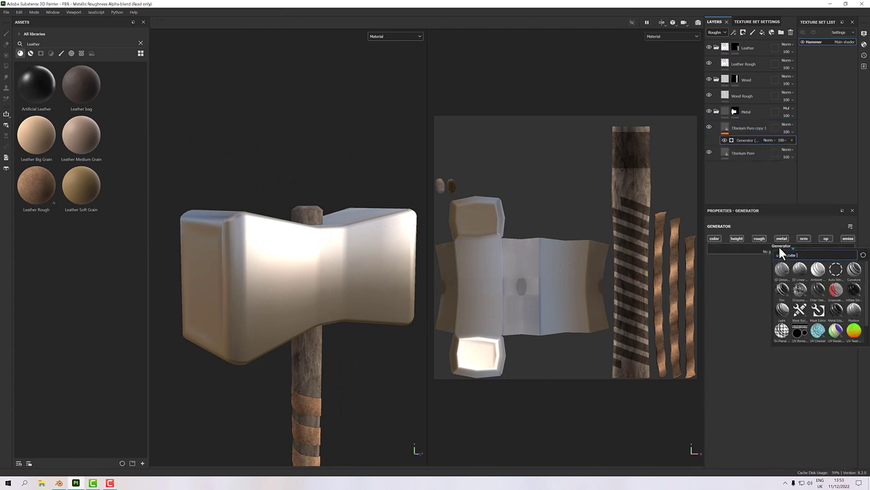
left_click(836, 311)
mouse_move(382, 295)
left_mouse_down("alt")
mouse_move(388, 351)
mouse_move(419, 350)
mouse_move(393, 318)
mouse_move(385, 278)
mouse_move(385, 292)
left_mouse_up("alt")
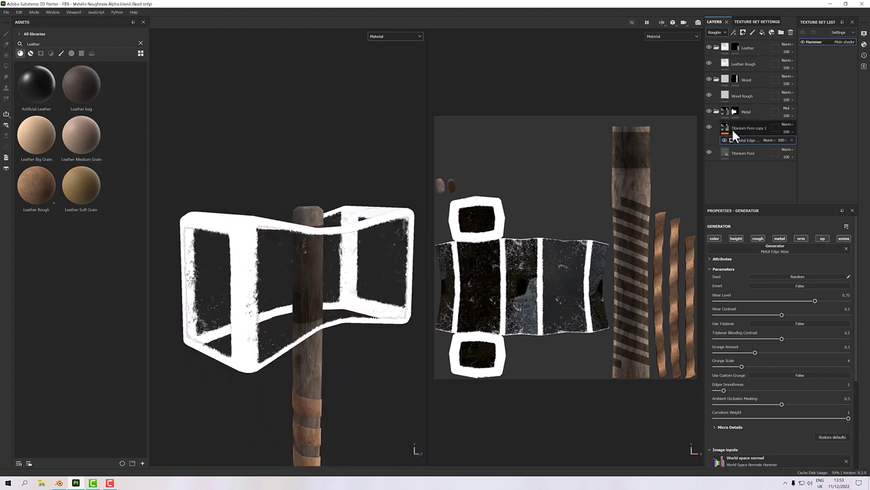
key("ctrl+z")
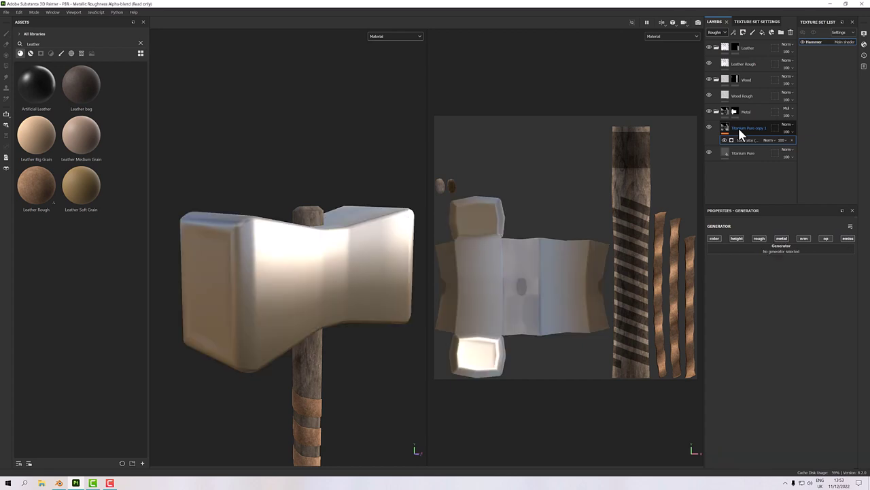
left_click(788, 139)
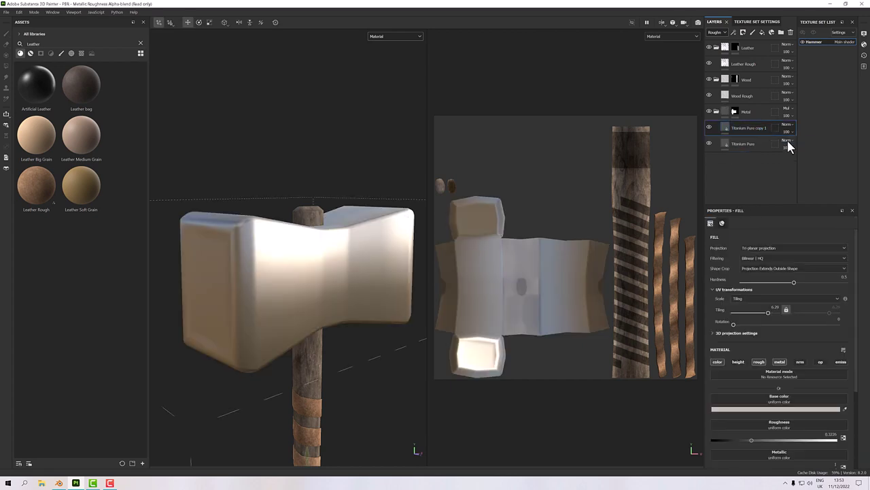
Add a black mask to the Titanium Pure copy 1 layer and apply a Metal Edge Wear generator to that mask
right_click(736, 123)
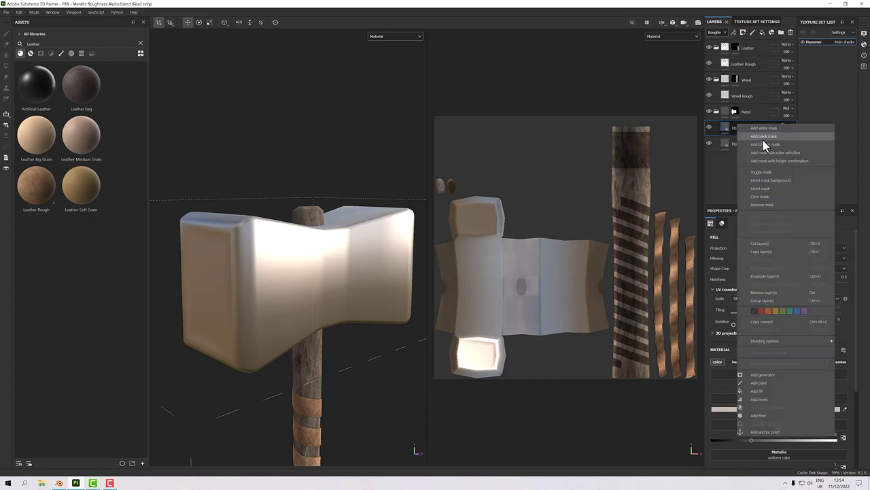
left_click(761, 137)
right_click(737, 124)
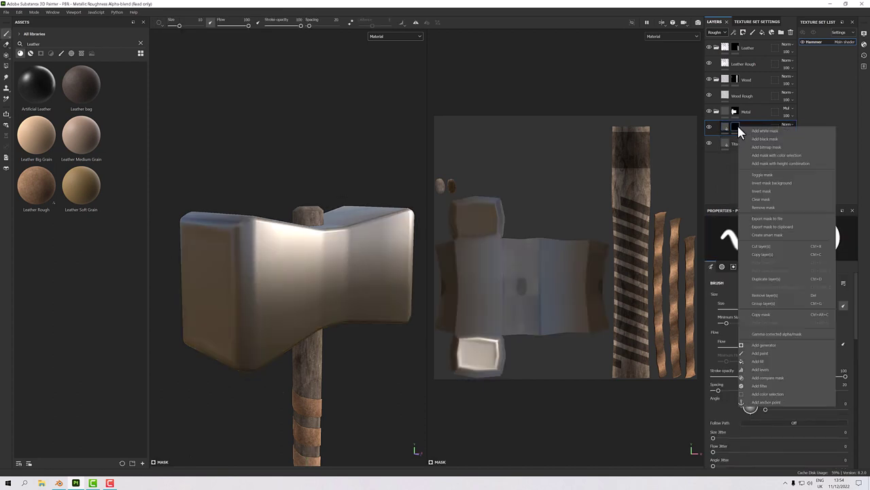
left_click(764, 345)
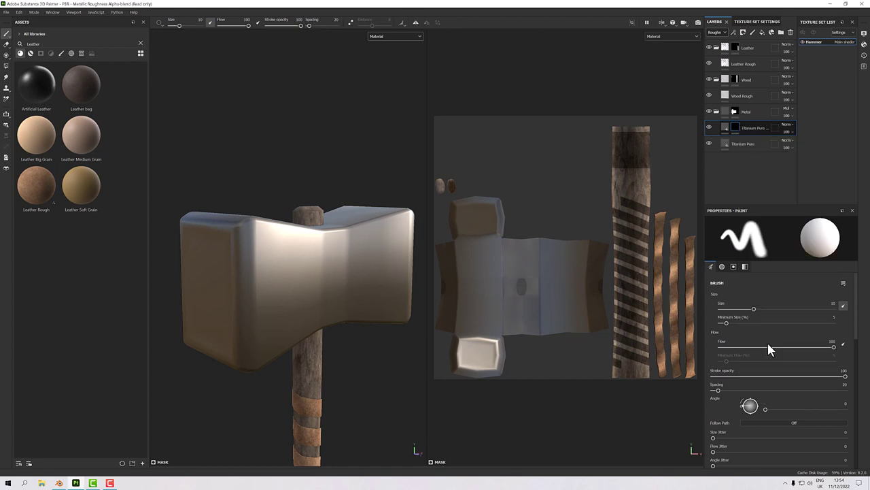
left_click(749, 240)
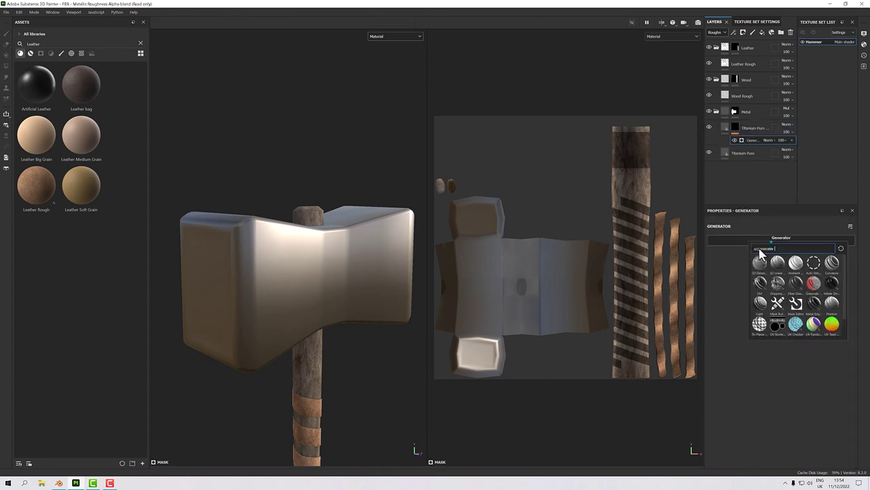
left_click(813, 305)
Set the Metal Edge Wear generator's Wear Level to about 0.59 and check the worn edges of the hammer head
left_click_drag(287, 270, 285, 241, "alt")
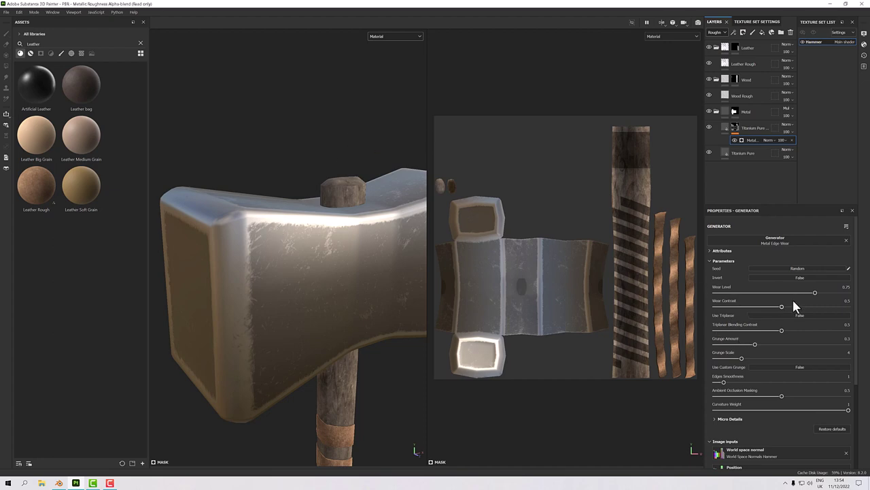
left_click_drag(815, 293, 796, 294)
left_click_drag(346, 286, 374, 326, "alt")
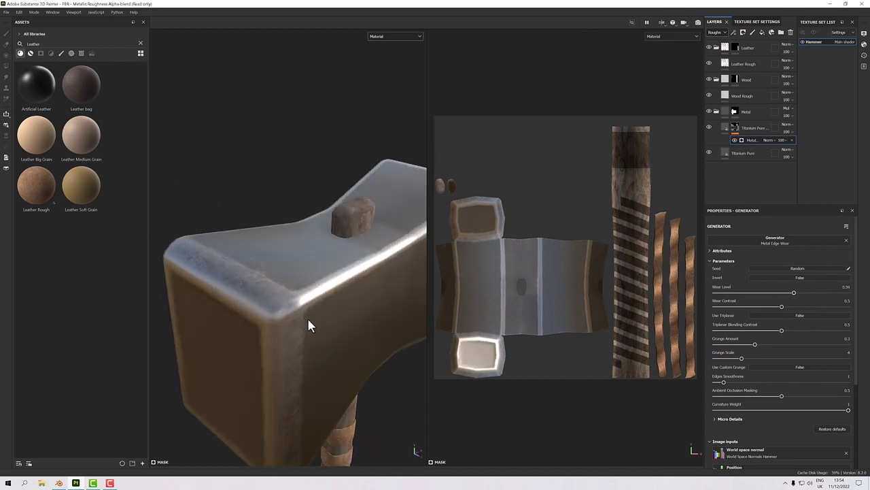
left_click_drag(306, 325, 283, 282, "alt")
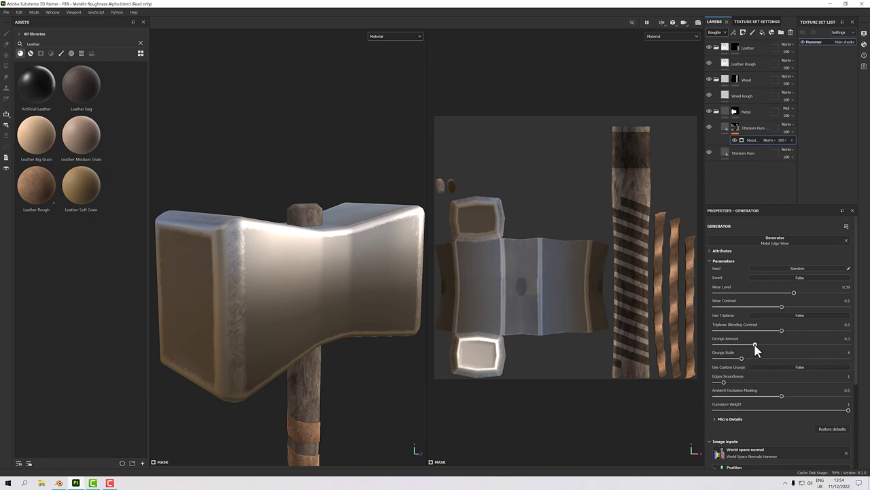
Try a Grunge Amount of 0 on the edge wear mask and inspect the clean edges
left_click_drag(754, 346, 681, 348)
left_click_drag(342, 280, 206, 288, "alt")
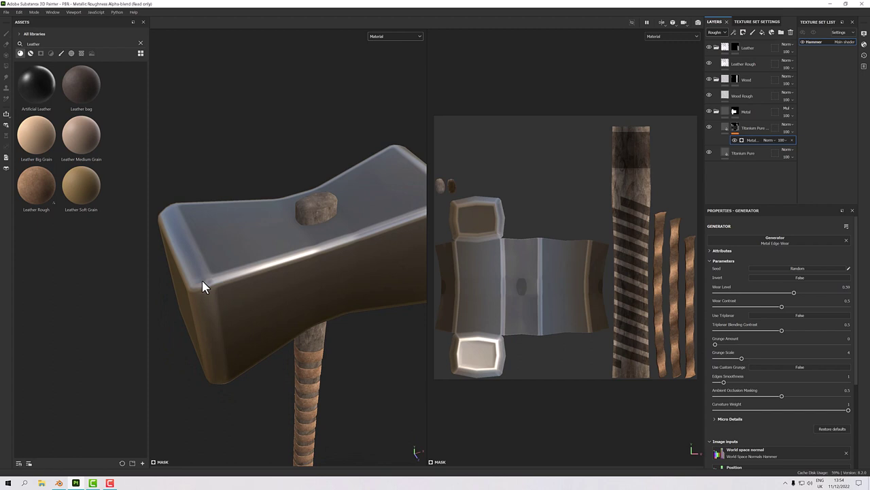
mouse_move(238, 286)
left_mouse_down("alt")
mouse_move(250, 284)
mouse_move(231, 277)
left_mouse_up("alt")
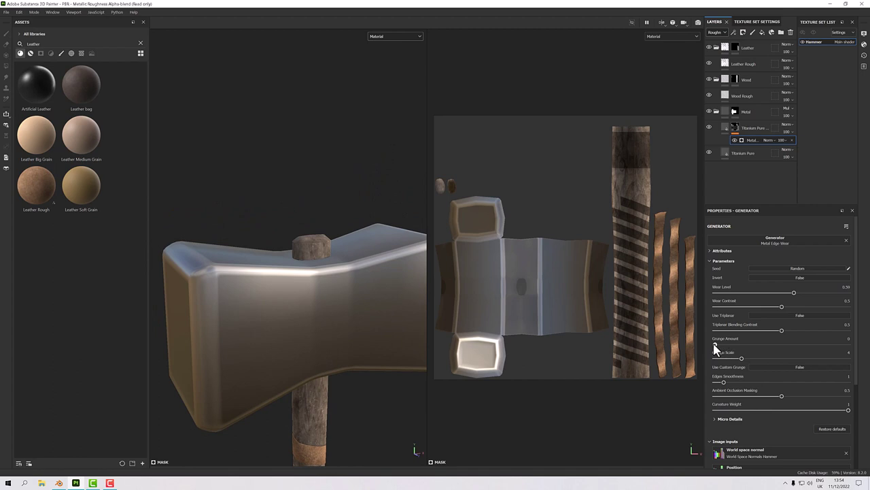
Set the edge wear mask's Grunge Amount to 0.94 and inspect the scratches across the hammer head
left_click_drag(742, 344, 840, 345)
left_click_drag(388, 350, 361, 320, "alt")
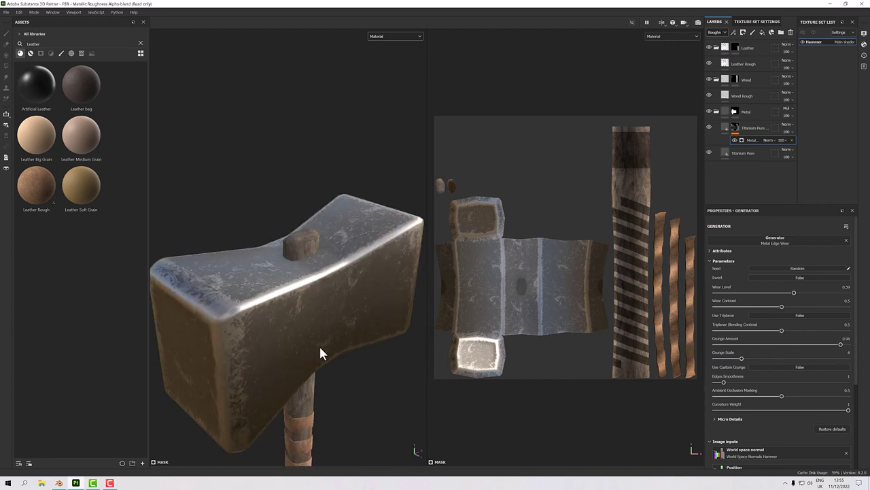
left_click_drag(321, 352, 295, 266, "alt")
left_click_drag(261, 295, 257, 282, "alt")
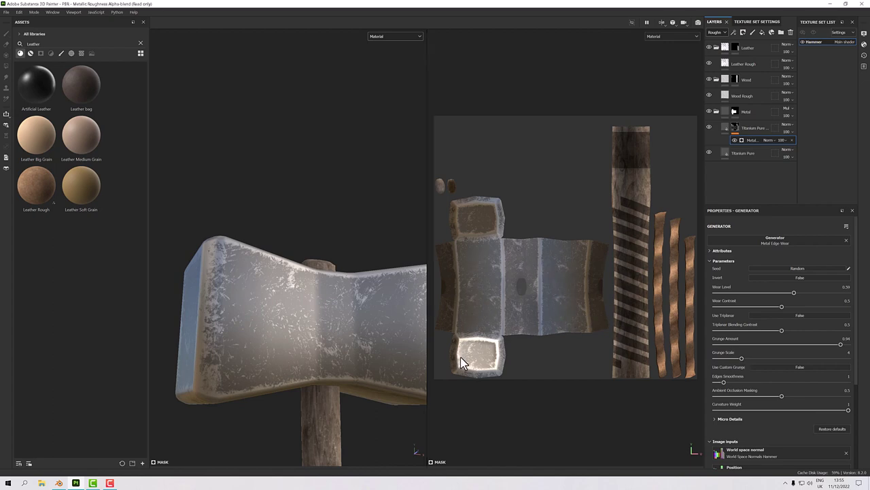
Try Grunge Scale values of 2 and 16 on the edge wear mask to compare scratch size and repetition
mouse_move(740, 359)
left_mouse_down()
mouse_move(709, 356)
mouse_move(730, 359)
left_mouse_up()
left_click(724, 358)
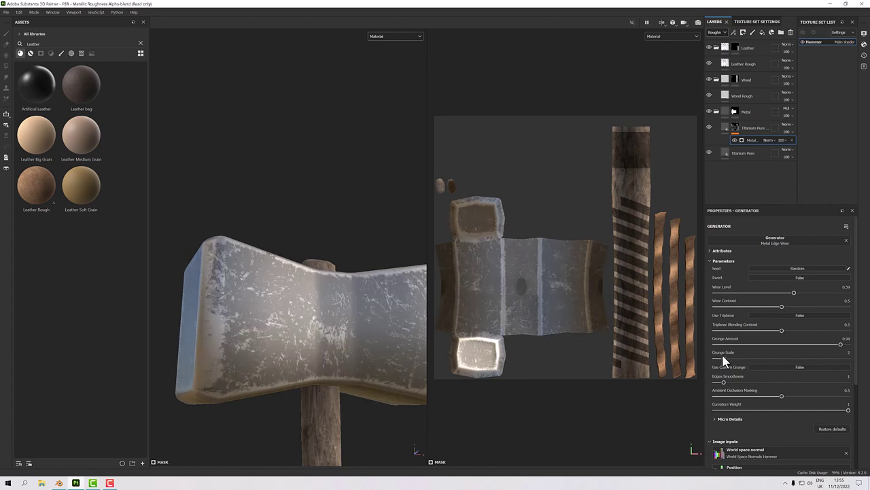
left_click_drag(321, 316, 356, 326, "alt")
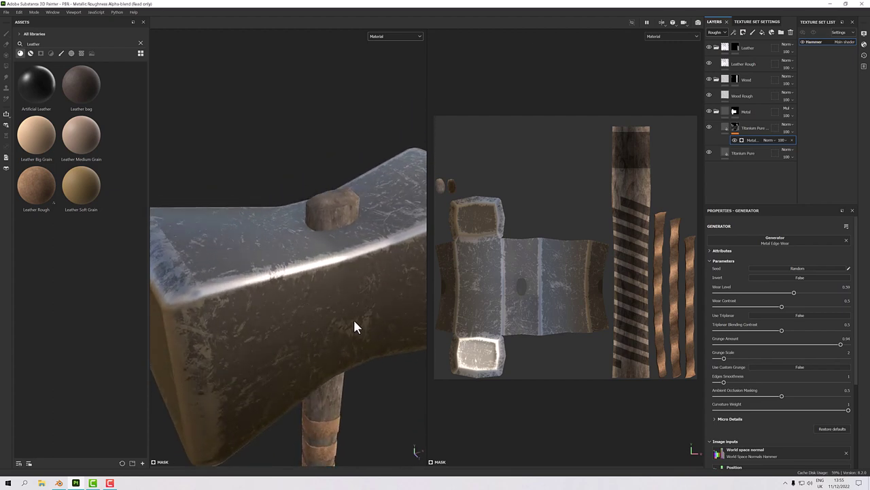
left_click_drag(724, 363, 868, 360)
left_click_drag(277, 317, 268, 271, "alt")
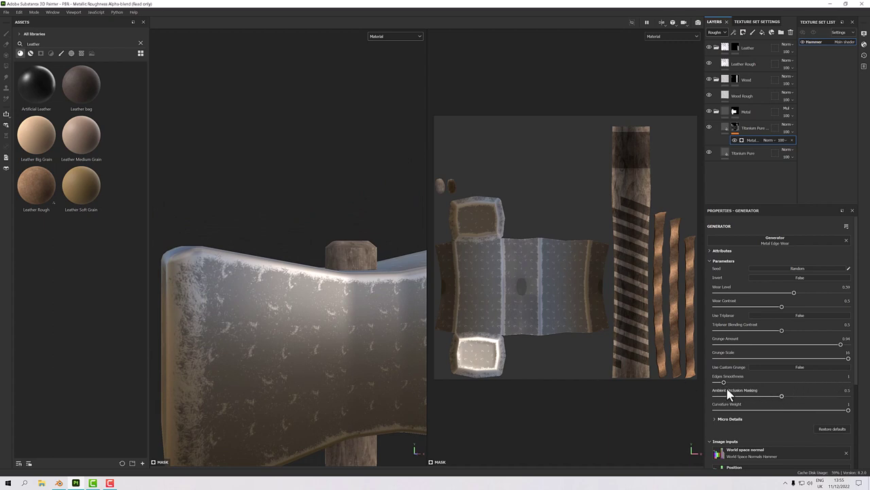
Set the edge wear mask's Grunge Scale to 3 and inspect the scratches up close on the hammer head
left_click_drag(847, 360, 731, 358)
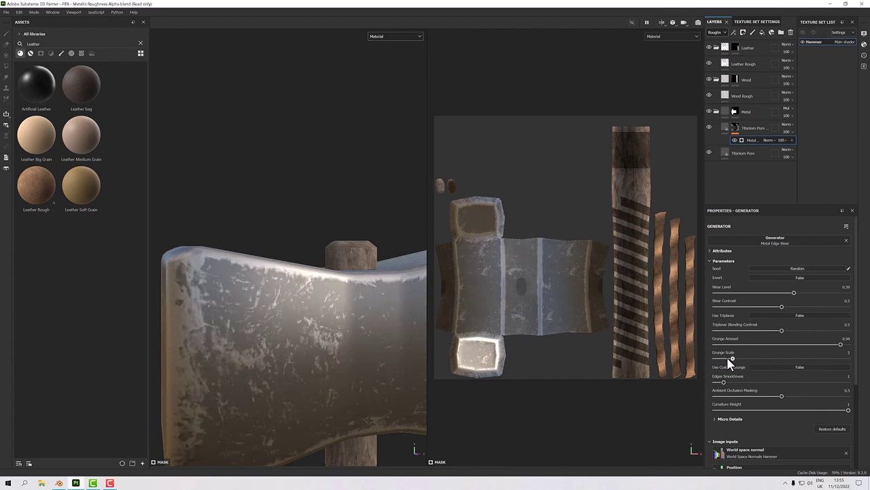
left_click_drag(303, 330, 285, 315, "alt")
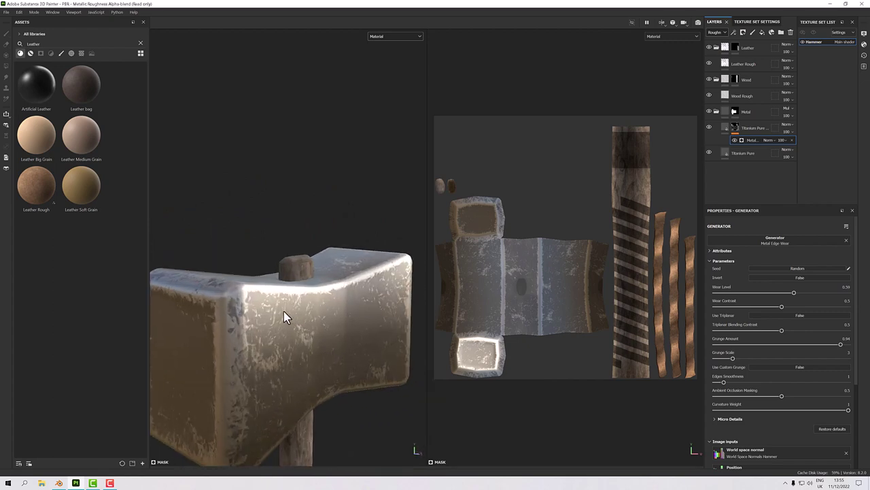
left_click_drag(370, 394, 313, 373, "alt")
left_click_drag(253, 326, 235, 327, "alt")
scroll(234, 327, "up", 5)
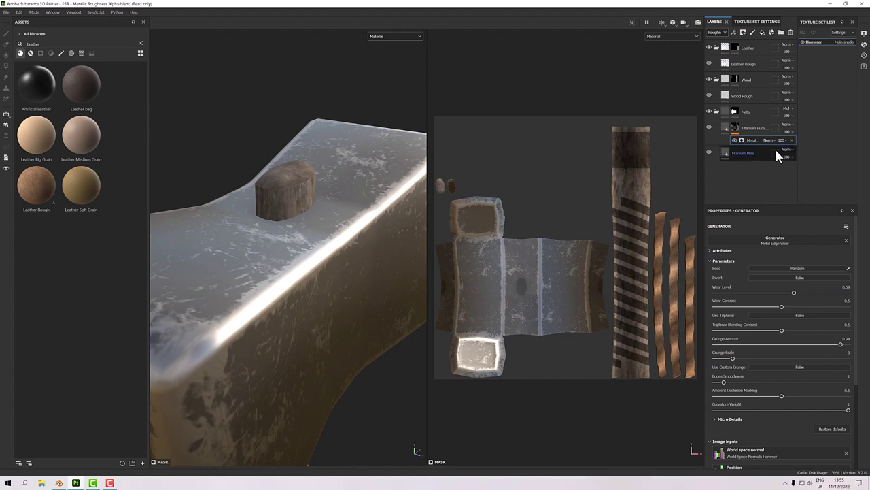
Set the original Titanium Pure layer's roughness to about 0.40 and check its reflections against the scratches
left_click_drag(307, 297, 339, 291, "alt")
left_click(741, 152)
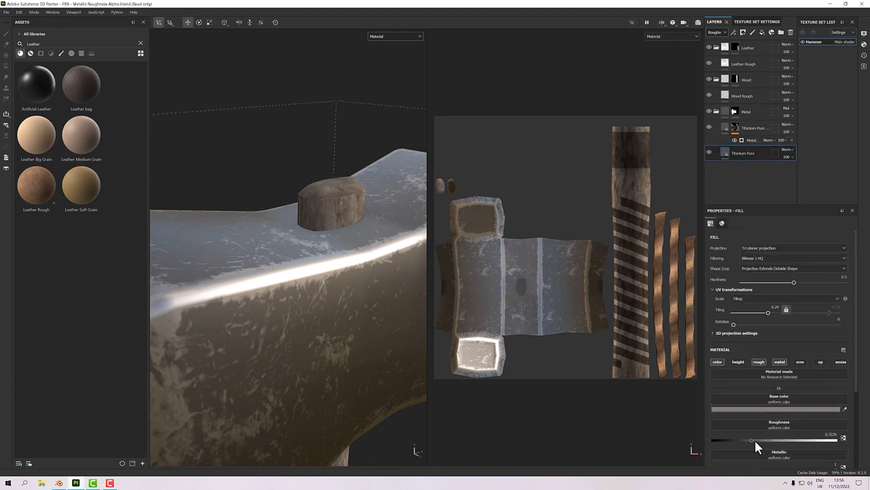
left_click_drag(750, 441, 764, 441)
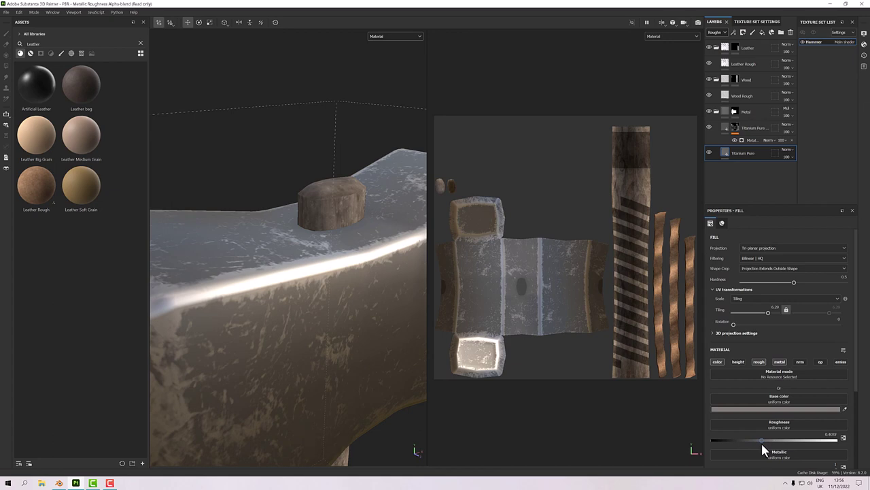
left_click_drag(244, 248, 324, 349, "alt")
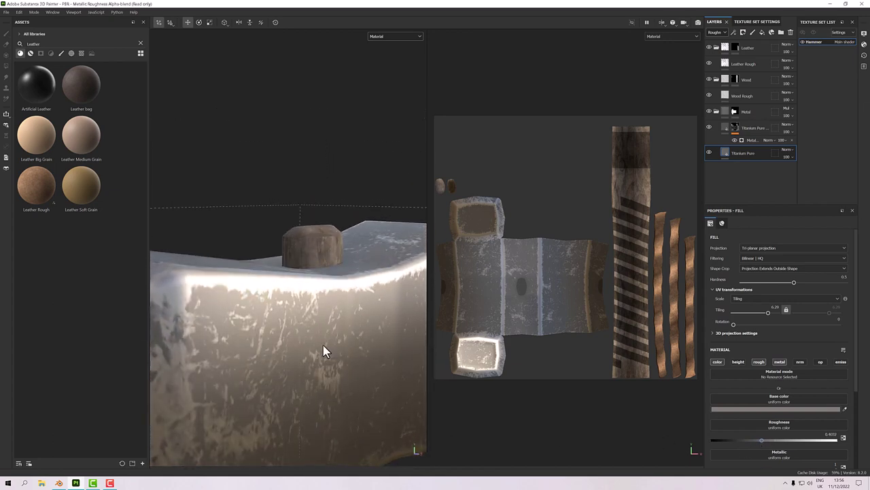
Set the masked edge wear Titanium Pure layer's roughness to about 0.49, checking the highlights along the hammer's edges
left_click(748, 136)
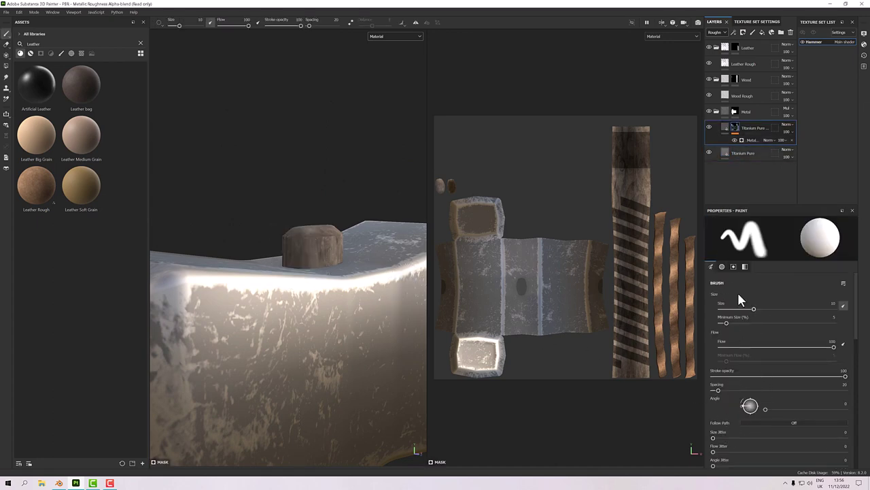
left_click(726, 129)
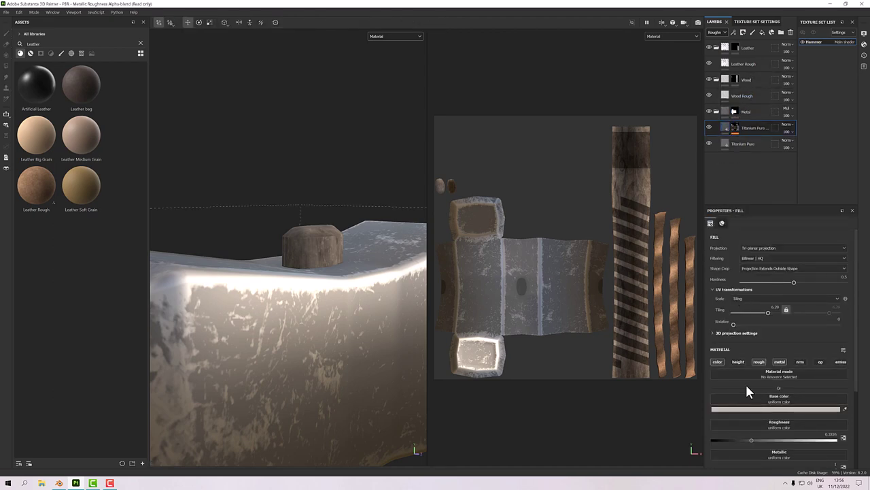
scroll(748, 386, "down", 2)
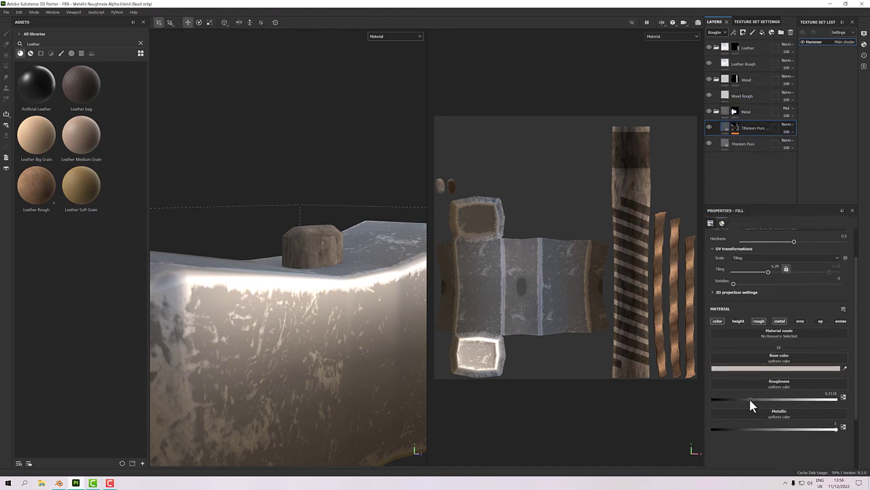
left_click_drag(759, 399, 794, 401)
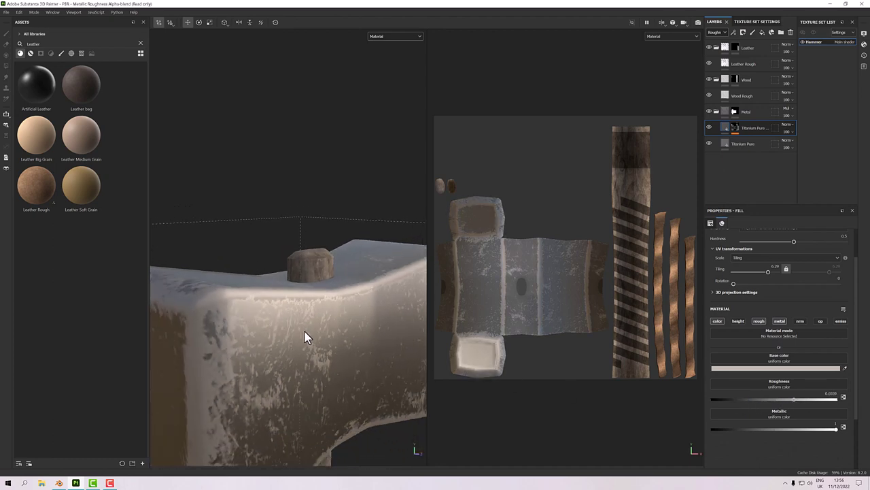
left_click_drag(305, 336, 275, 334, "alt")
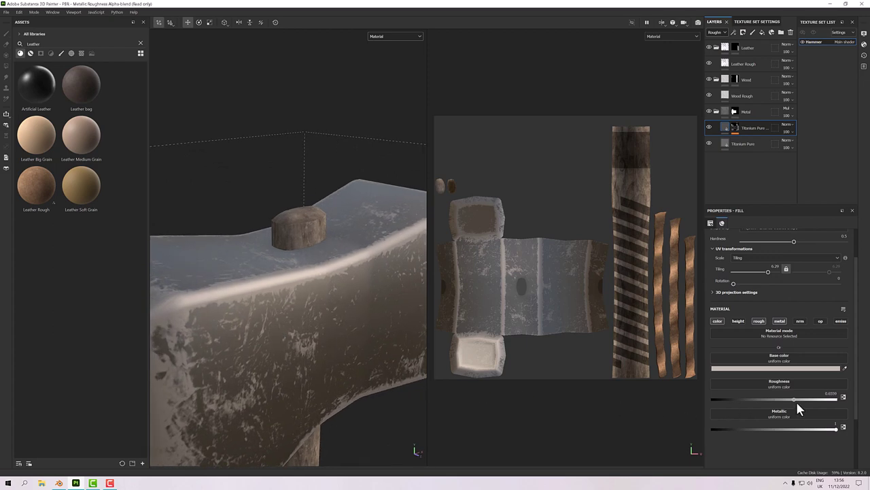
left_click_drag(787, 399, 767, 399)
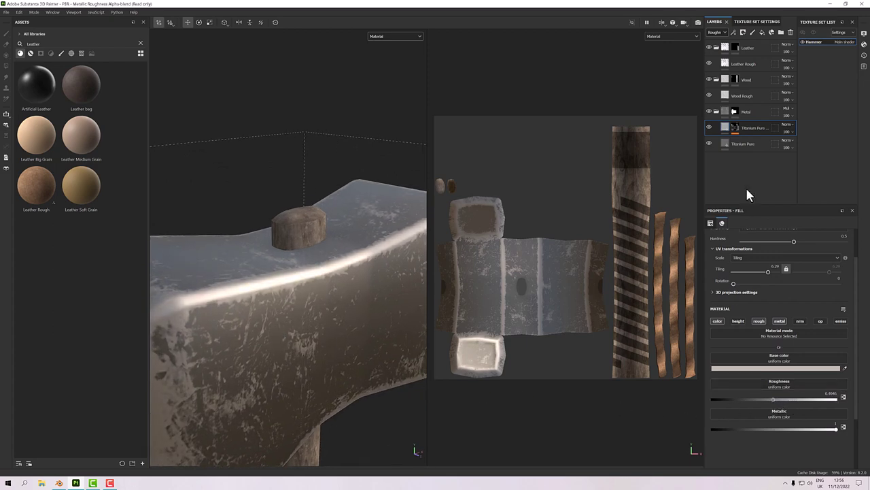
Set the base Titanium Pure layer's roughness to about 0.24 and compare its reflections with the scratches on the hammer head
left_click(738, 144)
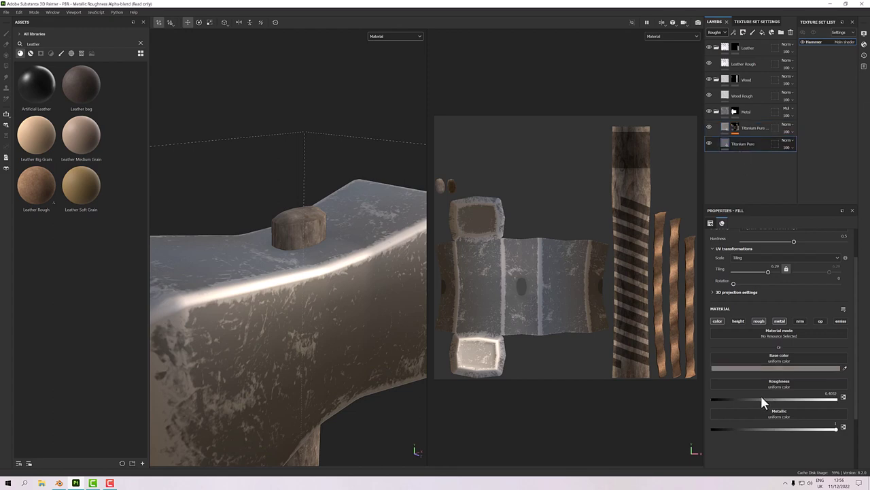
left_click_drag(761, 400, 741, 402)
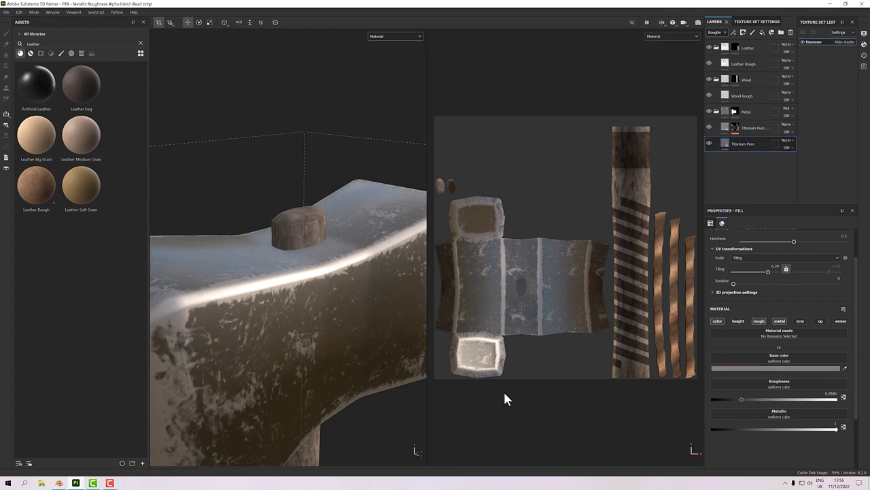
left_click_drag(327, 292, 303, 343, "alt")
scroll(304, 349, "up", 5)
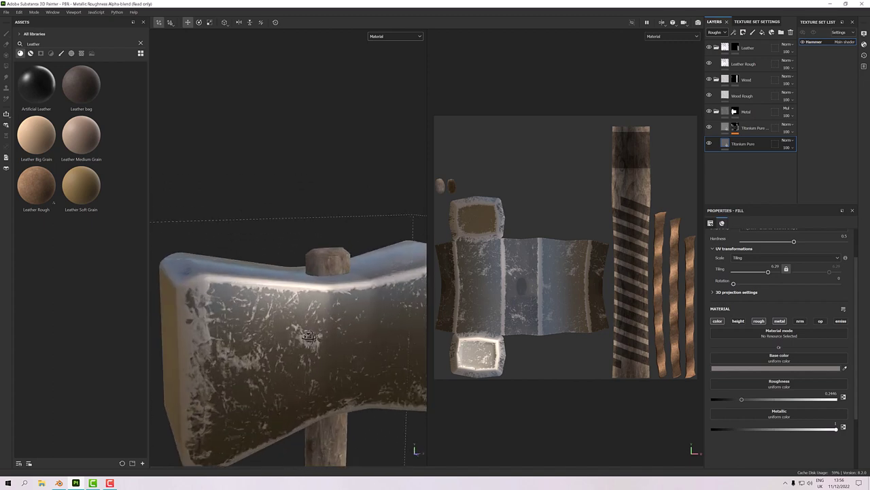
Display only the Roughness channel and set the base Titanium Pure layer's roughness to about 0.35
left_click(395, 37)
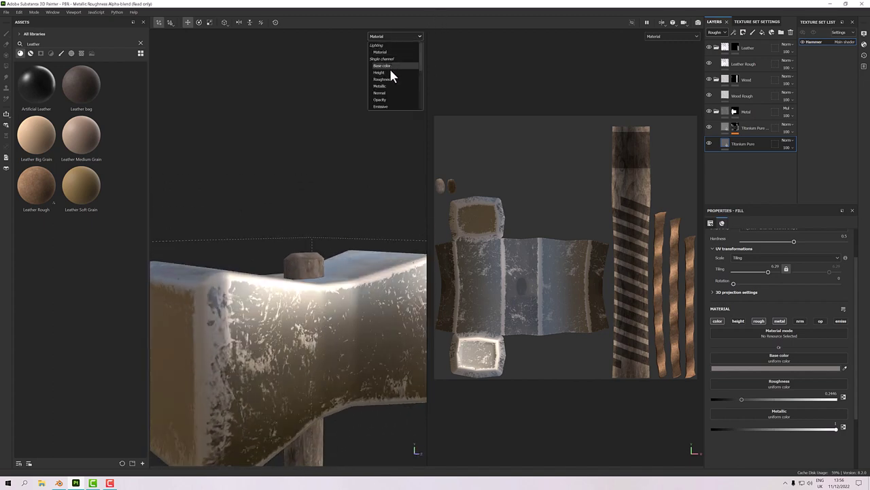
left_click(390, 79)
left_click_drag(313, 292, 343, 323, "alt")
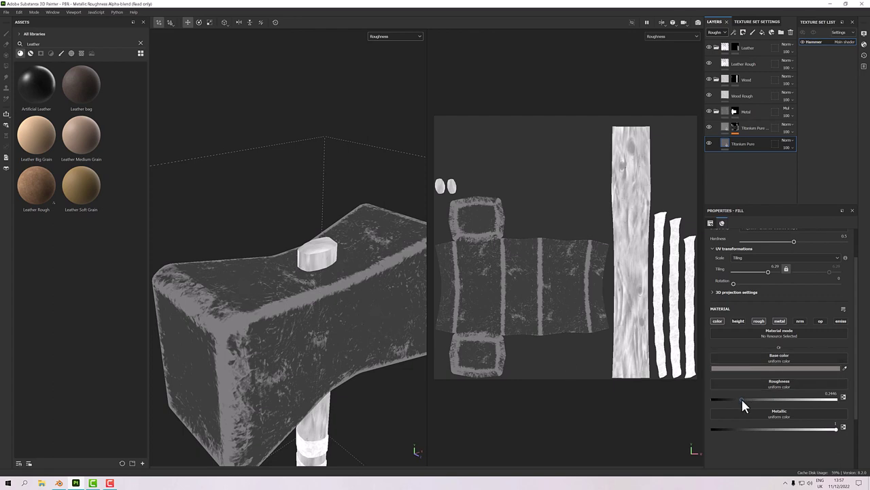
left_click_drag(747, 401, 750, 404)
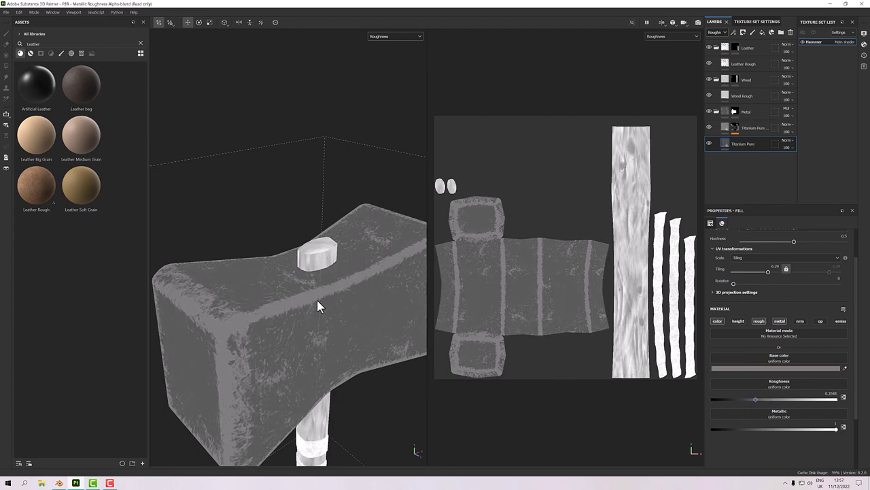
Set the masked edge wear layer's roughness to about 0.59 and check its contrast against the base metal
left_click(725, 131)
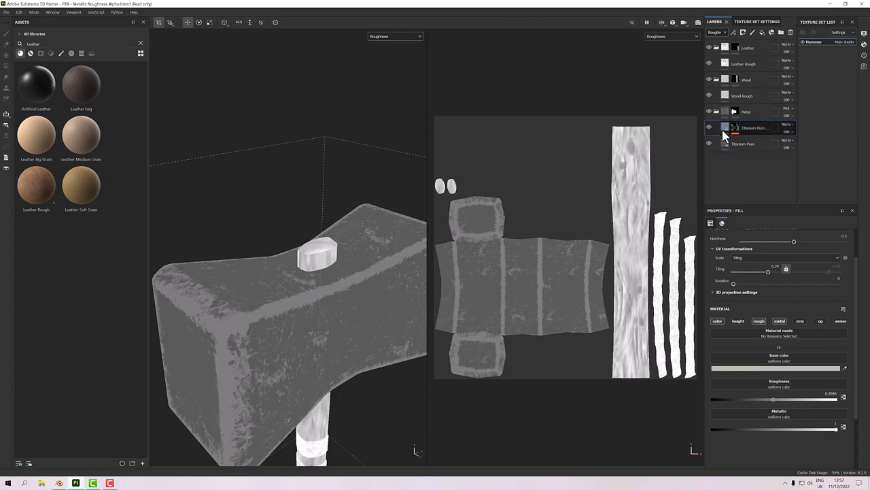
left_click_drag(775, 404, 785, 404)
left_click_drag(292, 306, 340, 303, "alt")
Return the viewport to the full Material display and inspect the worn edges and scratches on the hammer head
left_click(381, 36)
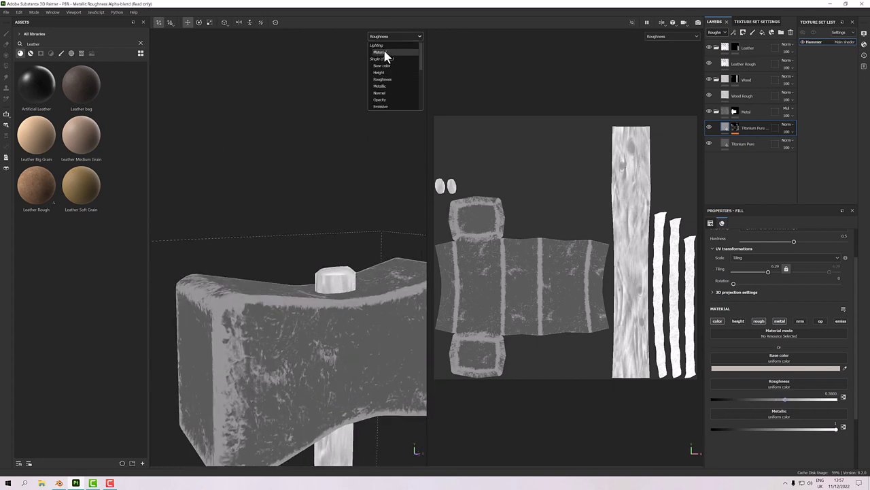
left_click(389, 53)
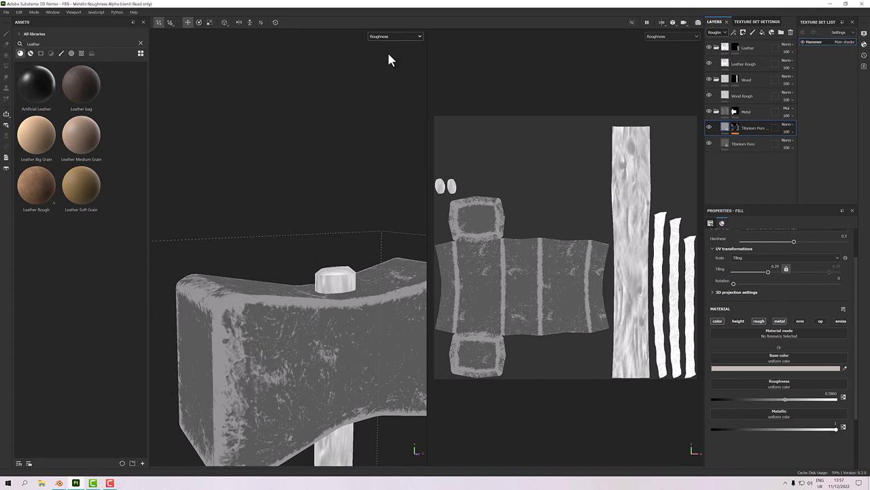
left_click_drag(361, 246, 365, 287, "alt")
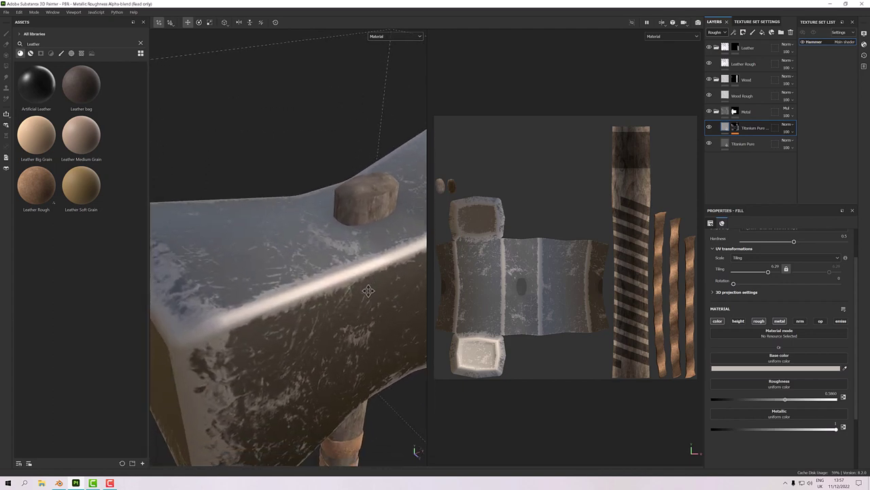
mouse_move(245, 321)
left_mouse_down("alt")
mouse_move(241, 315)
mouse_move(229, 326)
mouse_move(245, 305)
mouse_move(253, 320)
mouse_move(241, 323)
left_mouse_up("alt")
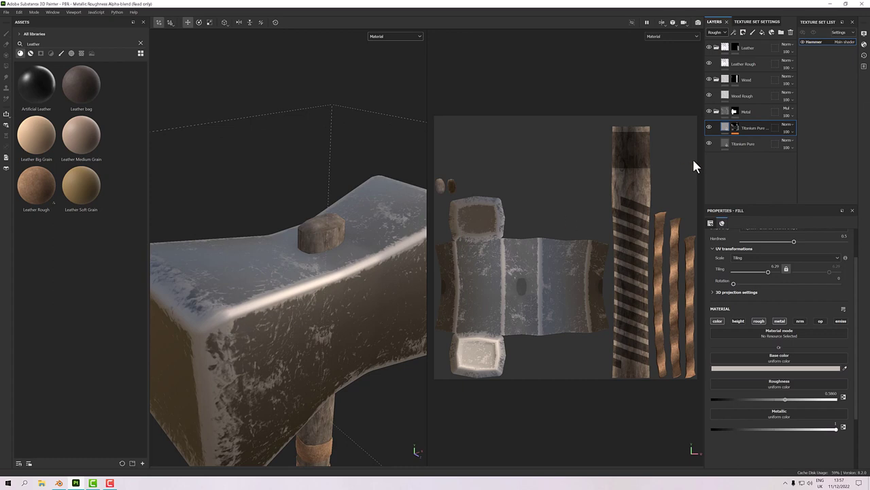
Try enabling the height channel on the masked edge wear layer and lowering its height slightly
left_click(738, 321)
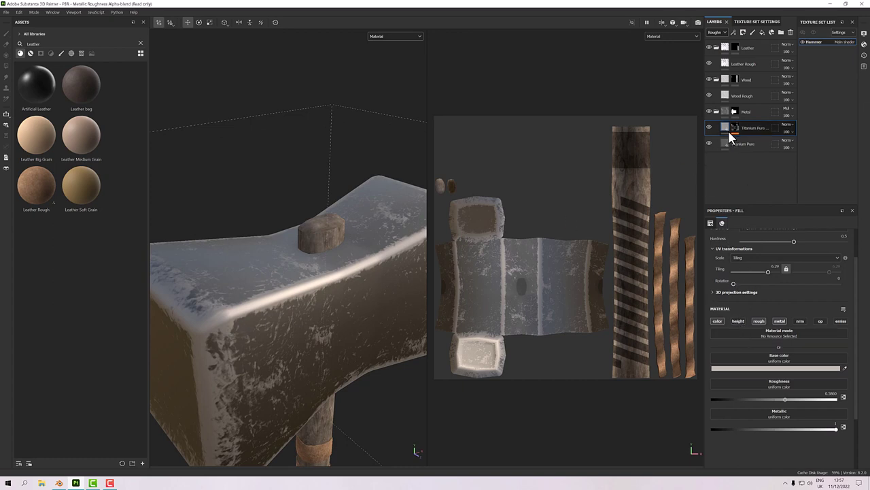
left_click(737, 320)
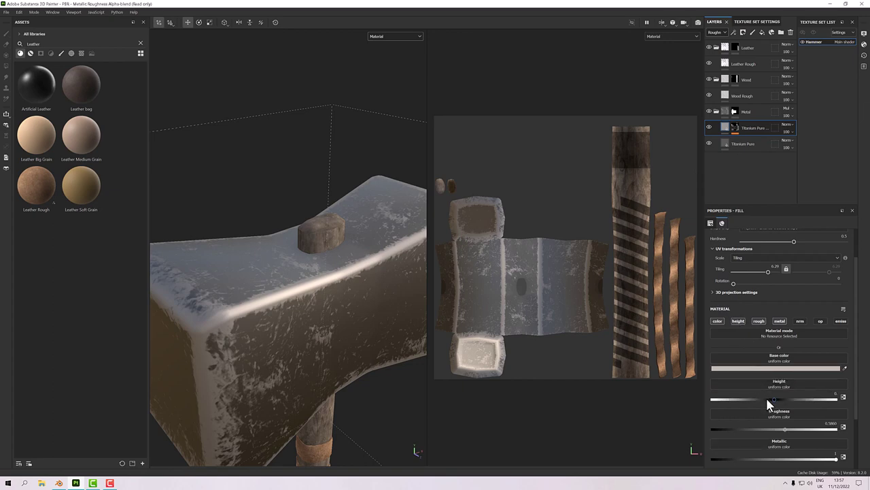
left_click_drag(773, 406, 771, 406)
left_click_drag(304, 352, 297, 335, "alt")
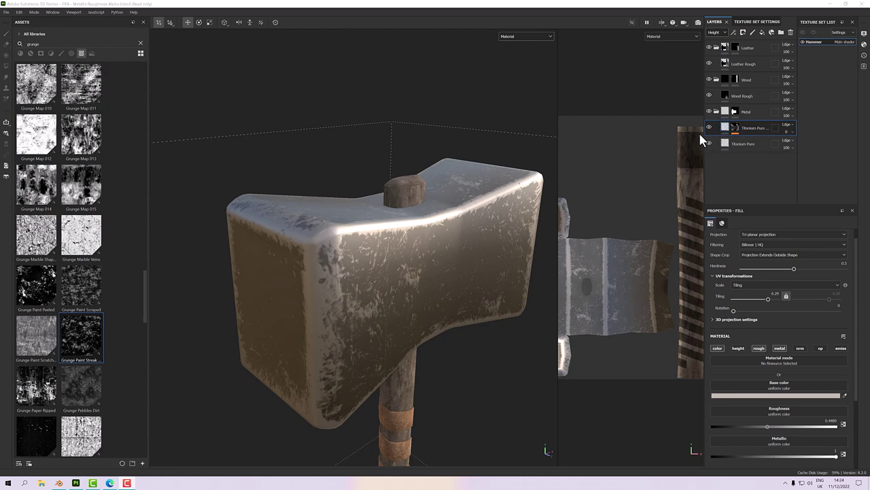
Add a fill effect to the content of the masked edge wear layer, affecting only the height channel
right_click(725, 132)
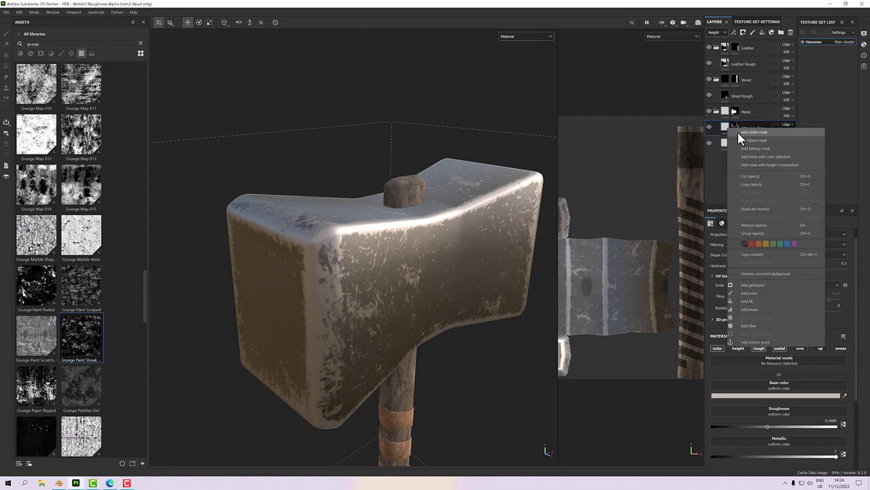
left_click(752, 300)
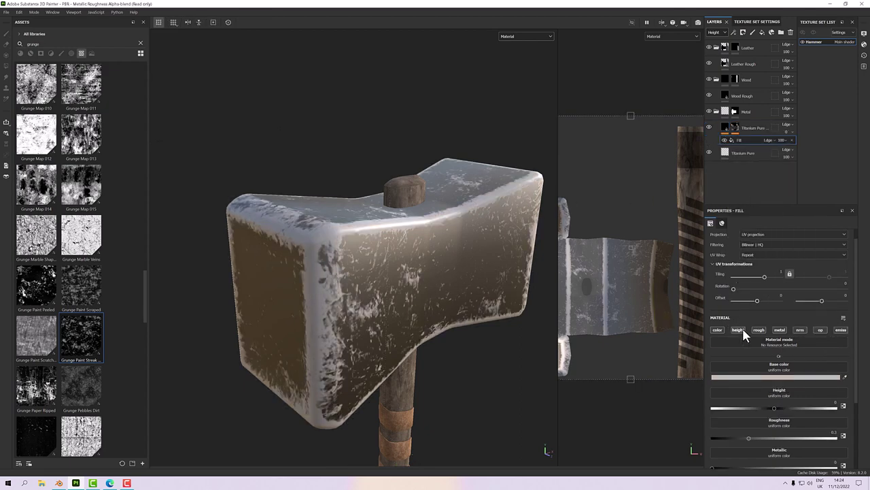
left_click(738, 329)
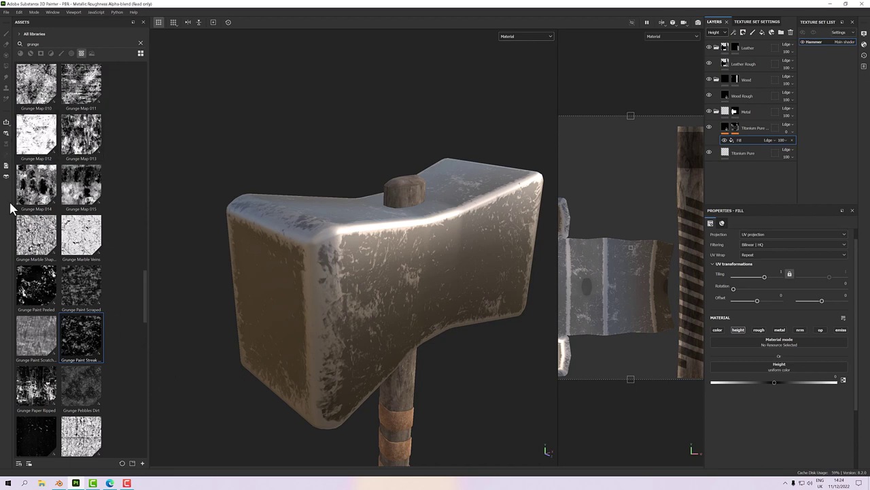
Assign the Grunge Paint Streak Circular texture to the fill effect's height channel
scroll(114, 399, "down", 2)
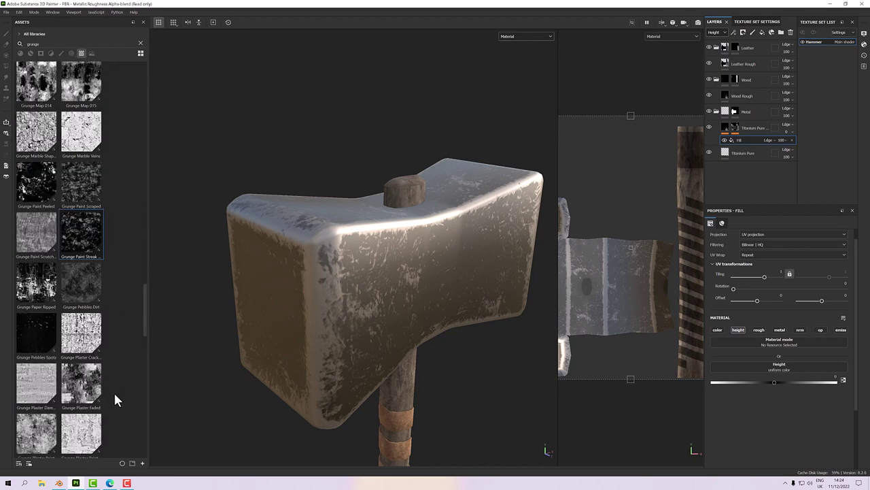
left_click(76, 287)
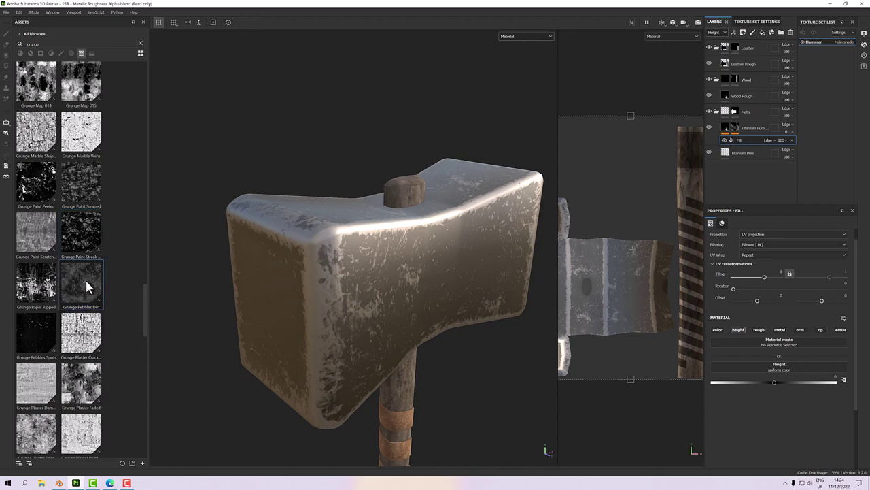
scroll(85, 285, "up", 2)
mouse_move(86, 324)
left_mouse_down()
mouse_move(88, 339)
mouse_move(757, 366)
left_mouse_up()
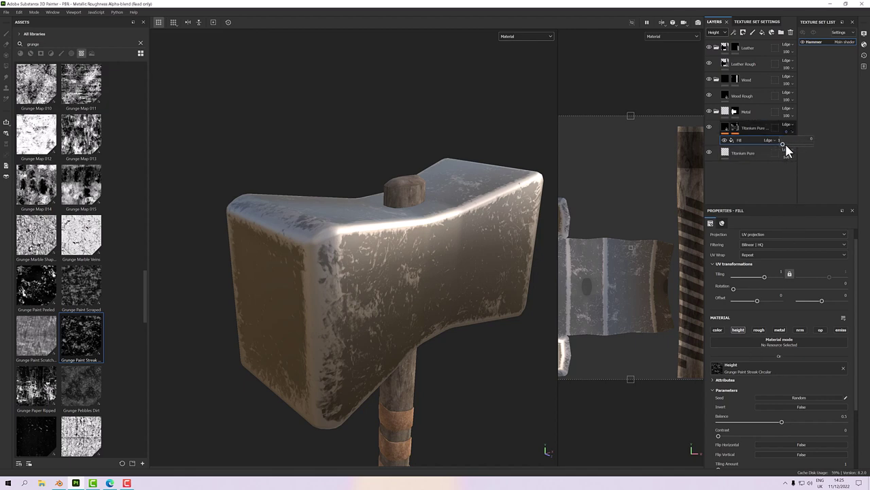
Raise the masked edge wear layer's height opacity to 100 and inspect the relief on the hammer head
left_click_drag(786, 144, 833, 143)
scroll(324, 307, "up", 1)
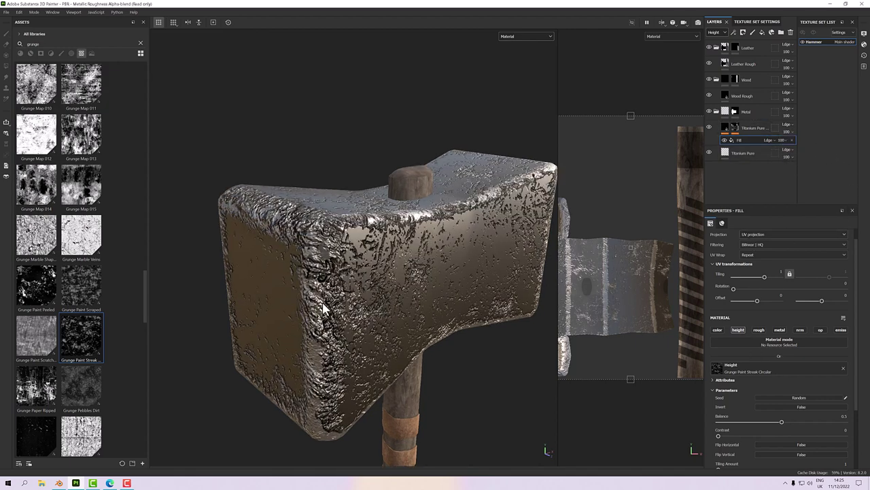
left_click_drag(323, 308, 300, 150, "alt")
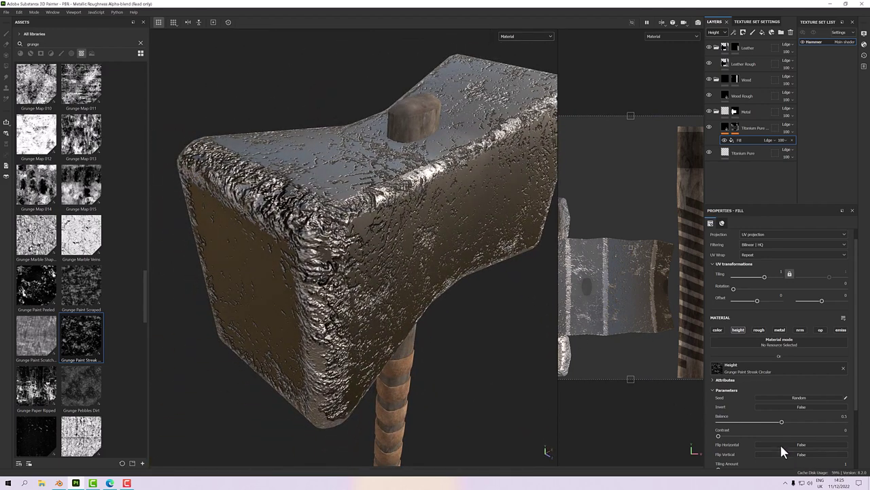
Set the height fill's tiling to 2 and reduce its opacity to 10
scroll(783, 438, "down", 2)
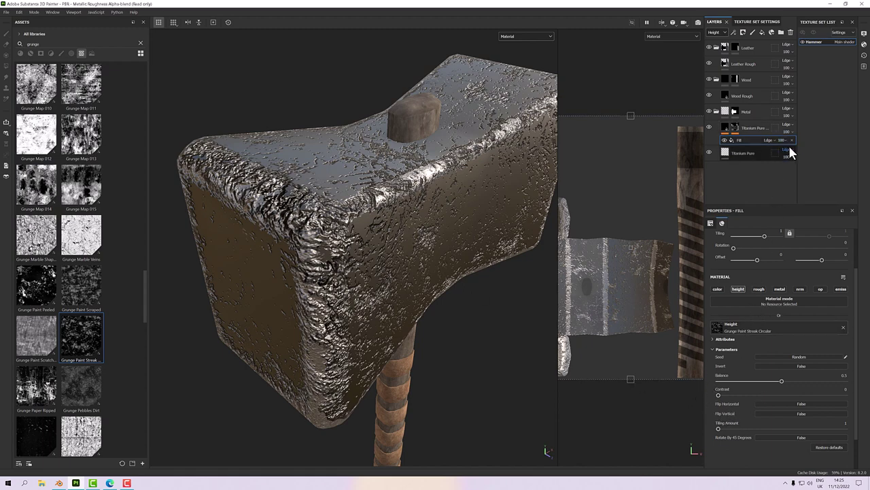
left_click(781, 232)
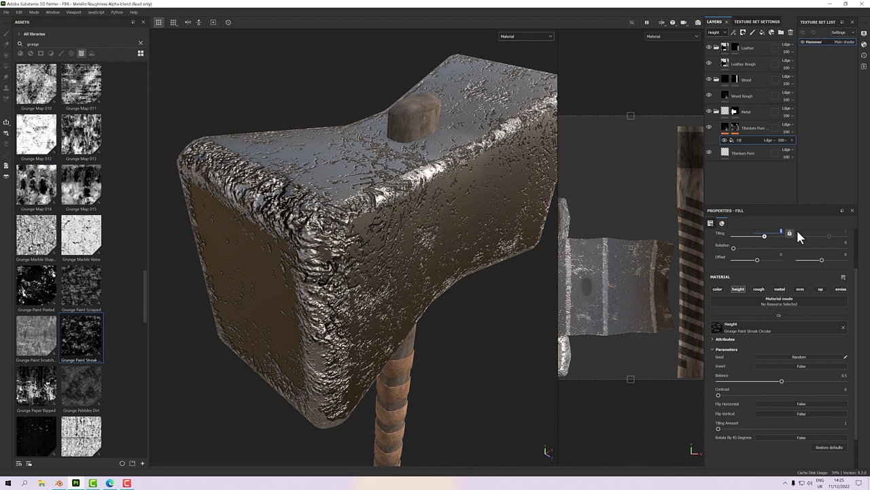
type("2")
key("Return")
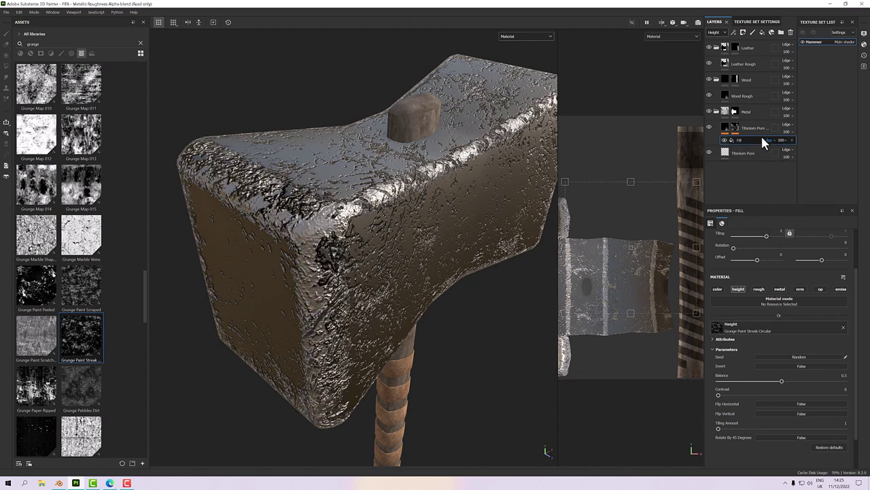
left_click_drag(805, 152, 780, 156)
left_click_drag(394, 279, 397, 240, "alt")
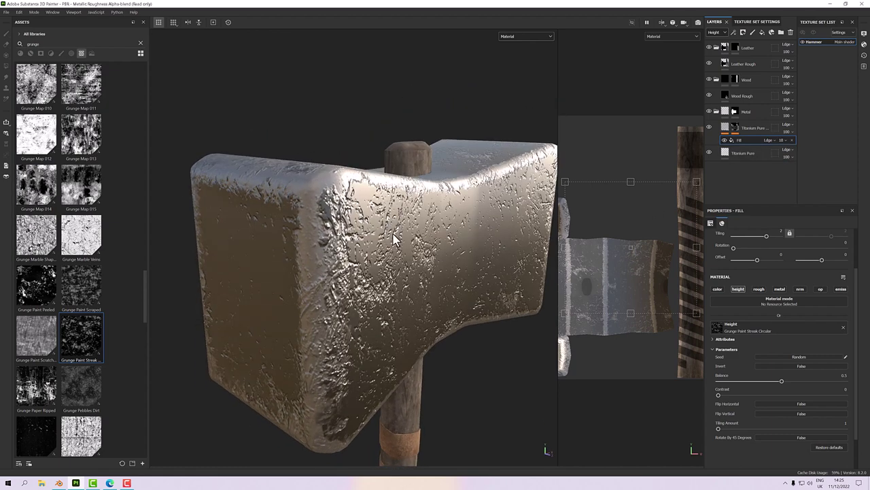
Test the height grunge's Contrast at 1 on the hammer head, and settle on 0.2
left_click_drag(719, 397, 731, 395)
mouse_move(733, 397)
left_mouse_down()
mouse_move(809, 396)
mouse_move(741, 406)
left_mouse_up()
left_click_drag(799, 404, 854, 406)
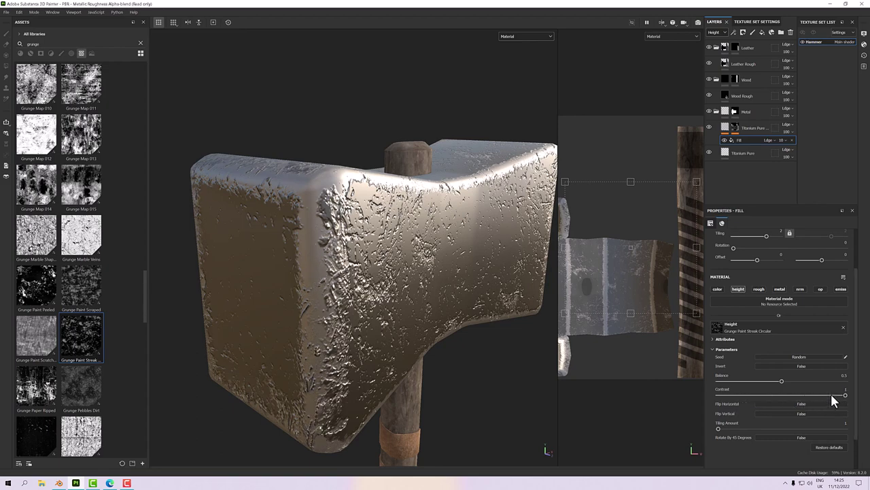
left_click_drag(424, 288, 353, 246, "alt")
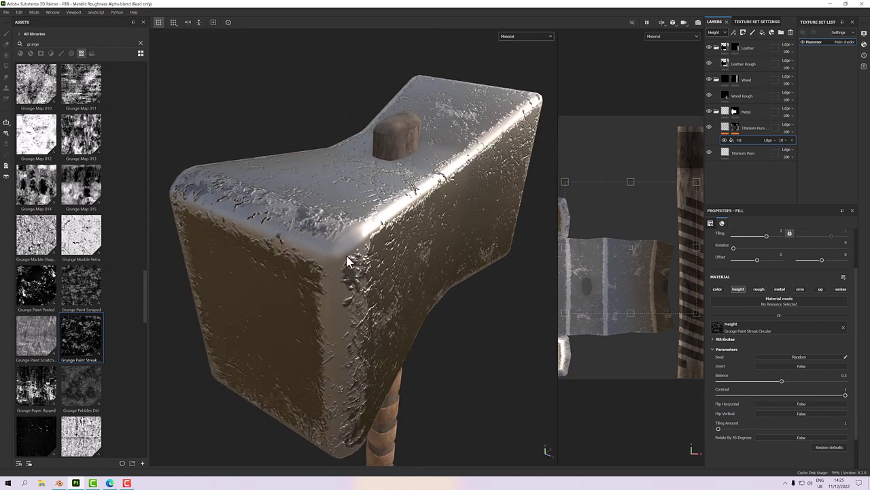
left_click(844, 395)
left_click_drag(819, 396, 743, 396)
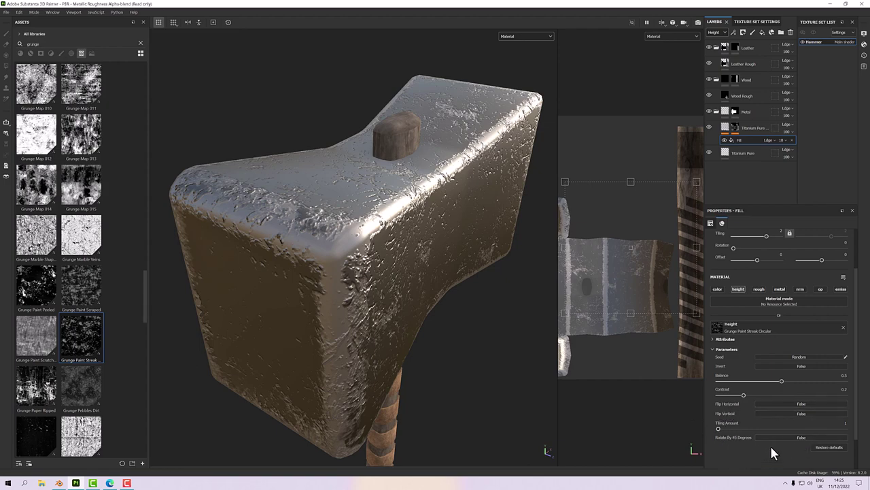
Add a Height To Normal filter to the content of the masked titanium edge wear layer
left_click_drag(394, 326, 415, 277, "alt")
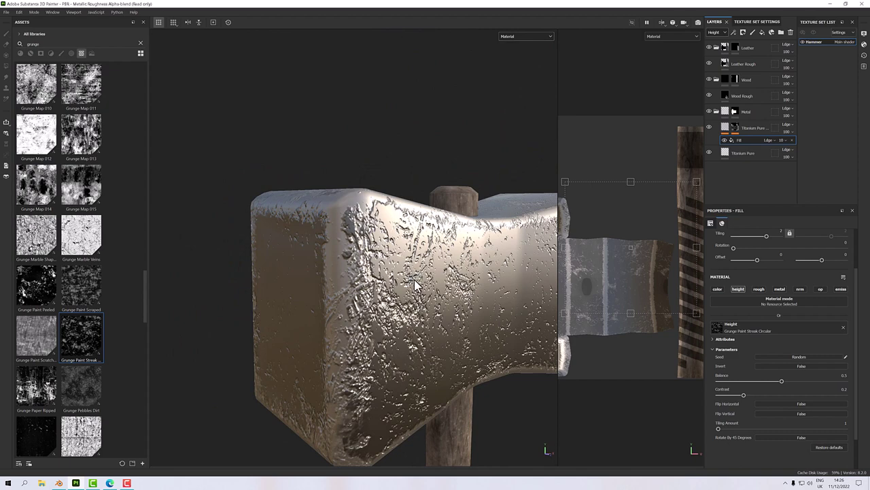
left_click(723, 127)
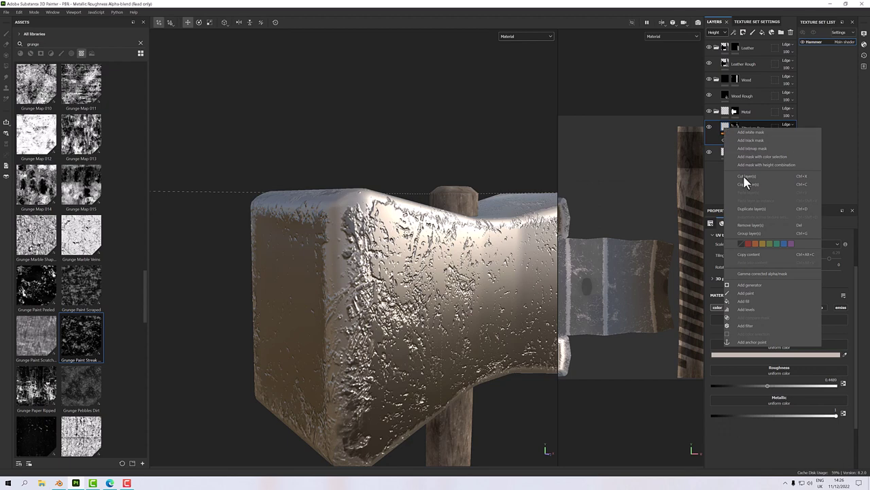
left_click(760, 326)
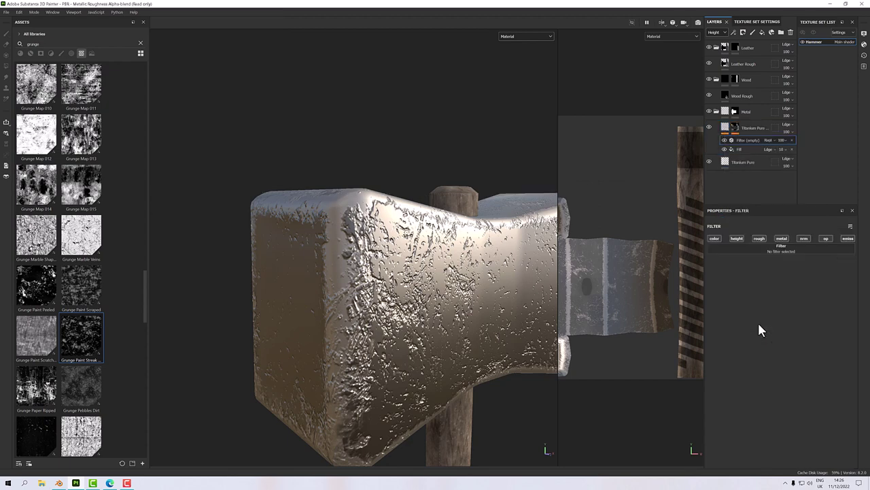
left_click(777, 248)
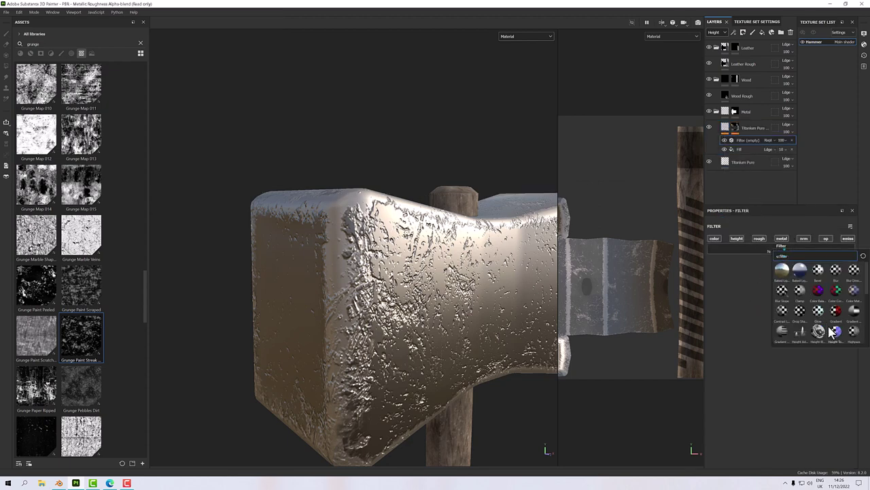
mouse_move(837, 333)
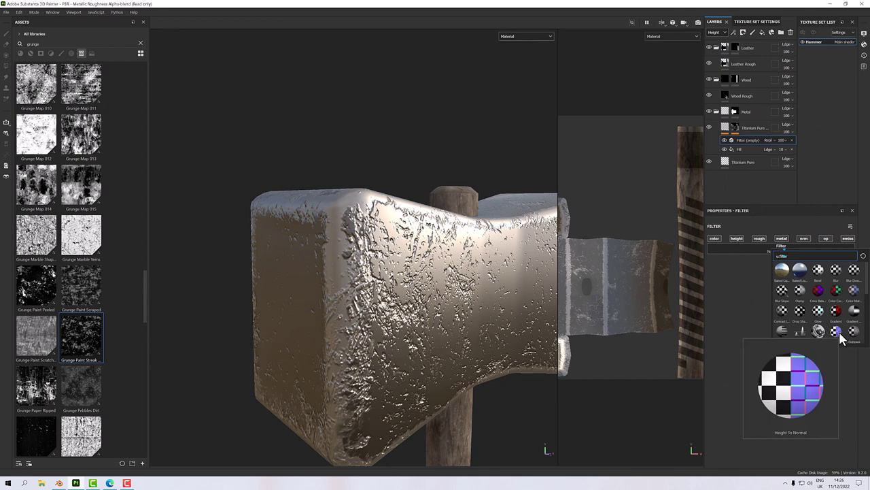
left_click(840, 335)
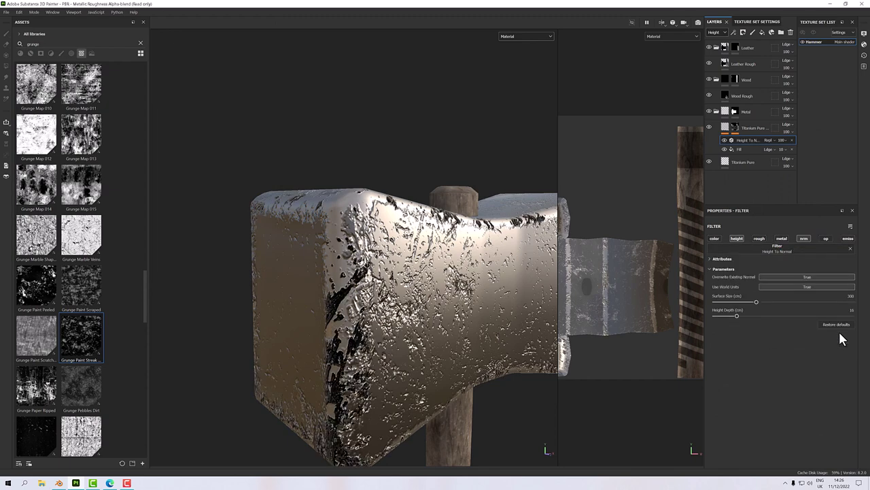
Display the Normal channel and set the Height To Normal filter's Surface Size to 1000 and Height Depth to about 1
left_click_drag(426, 247, 392, 305, "alt")
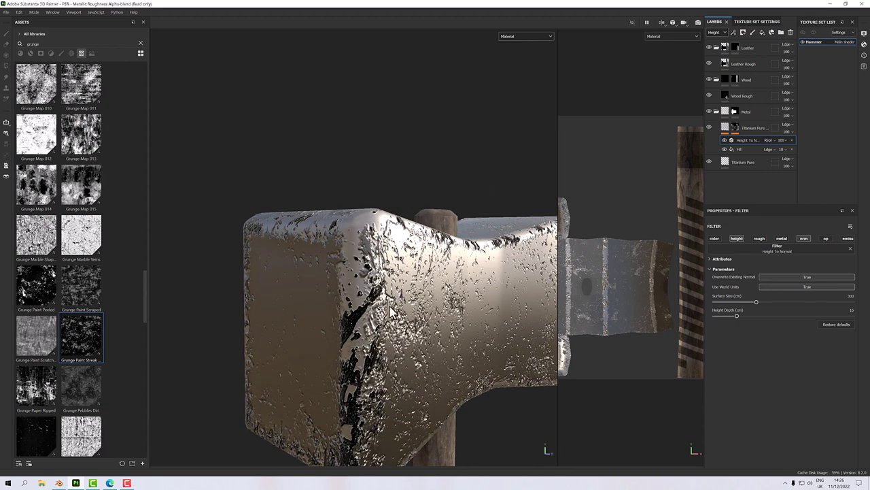
left_click_drag(381, 263, 393, 316, "alt")
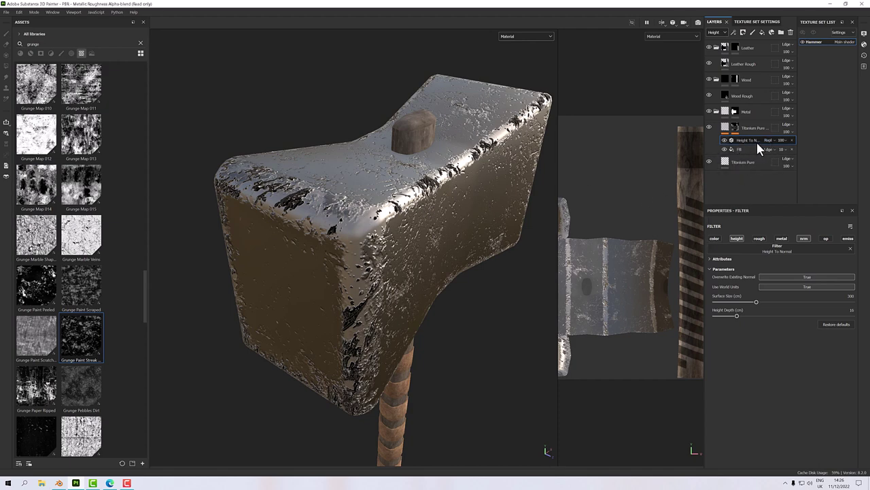
left_click(515, 36)
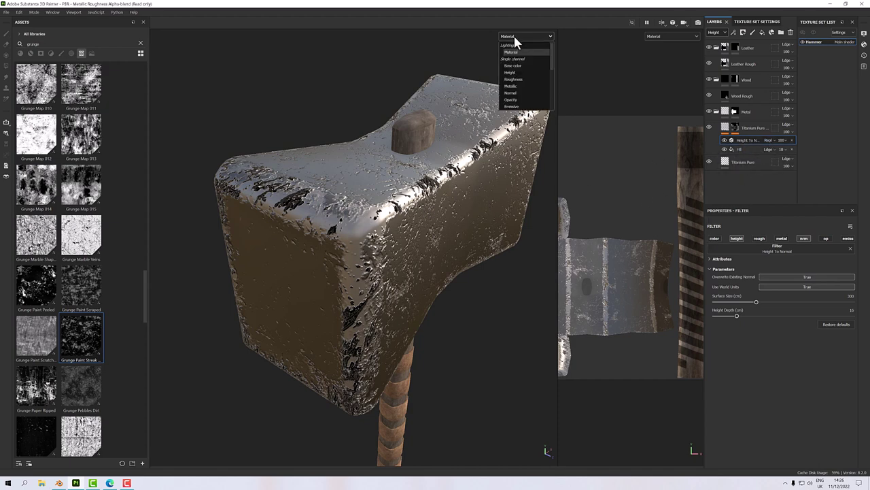
left_click(513, 97)
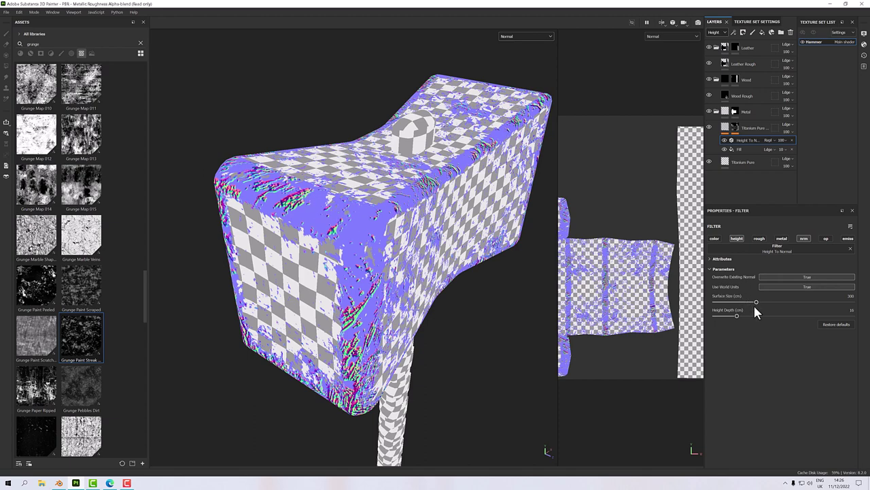
left_click_drag(756, 303, 854, 310)
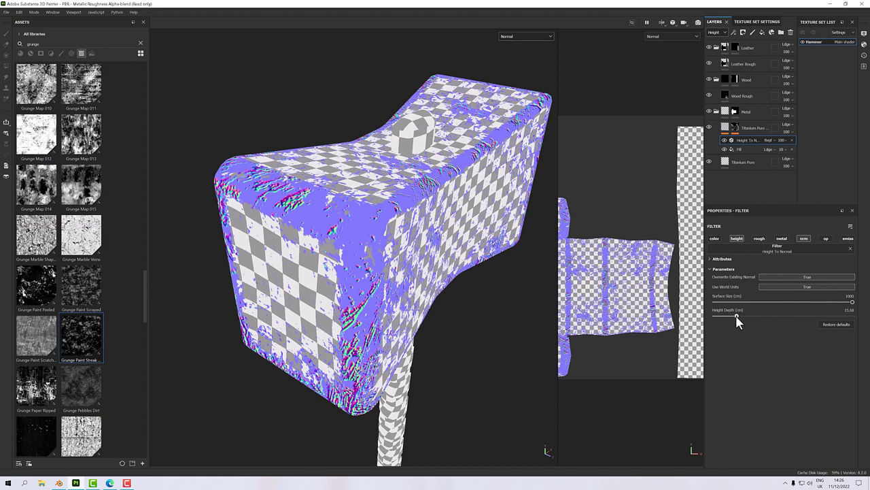
left_click_drag(735, 316, 716, 317)
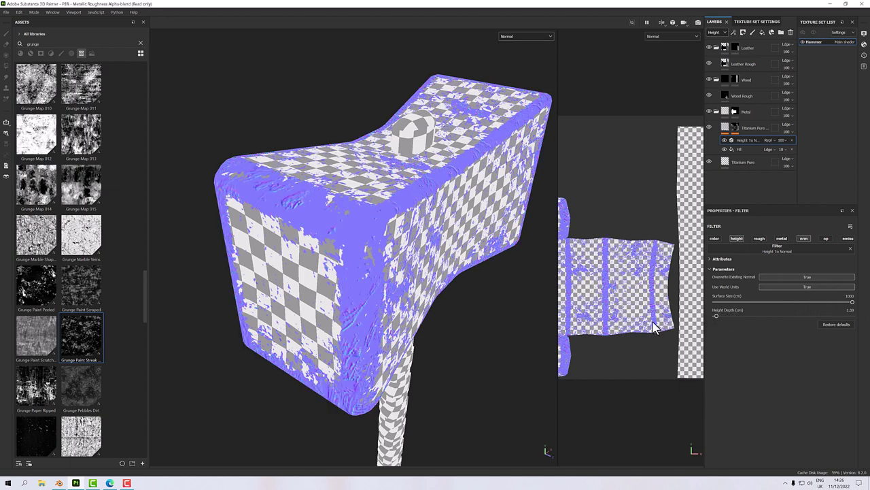
Examine the hammer head's relief in the Material view and compare the Height and Normal channel displays
left_click_drag(371, 334, 367, 306, "alt")
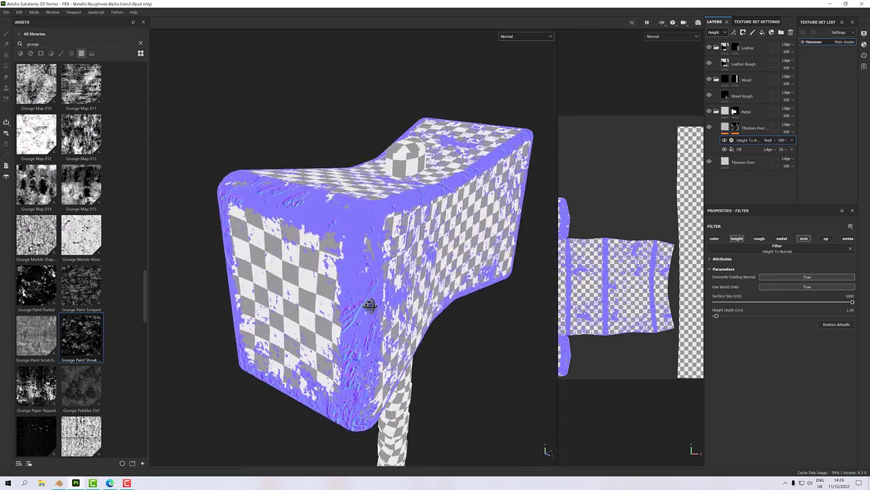
left_click(517, 38)
left_click(514, 47)
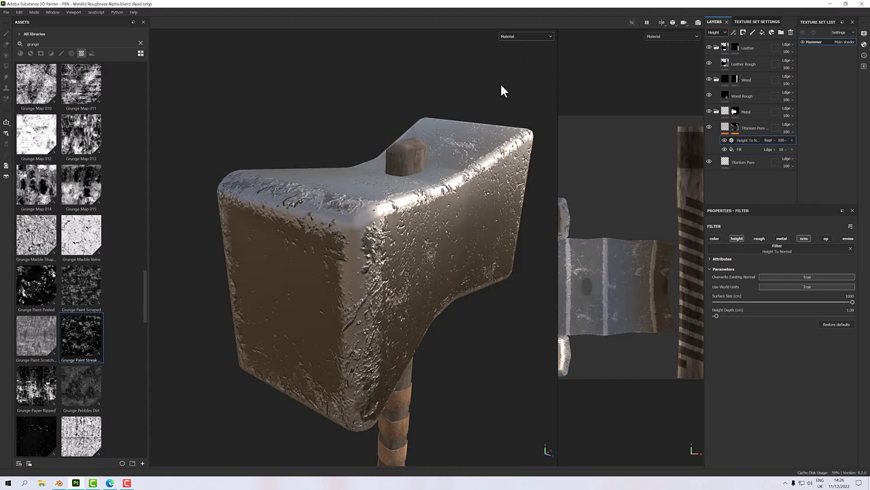
left_click_drag(502, 90, 442, 262, "alt")
right_click_drag(442, 262, 340, 263, "alt")
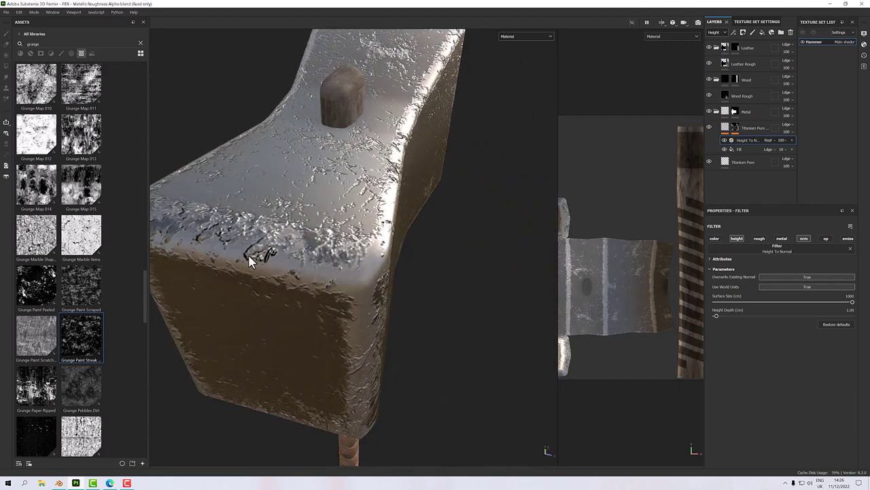
left_click_drag(326, 266, 534, 114, "alt")
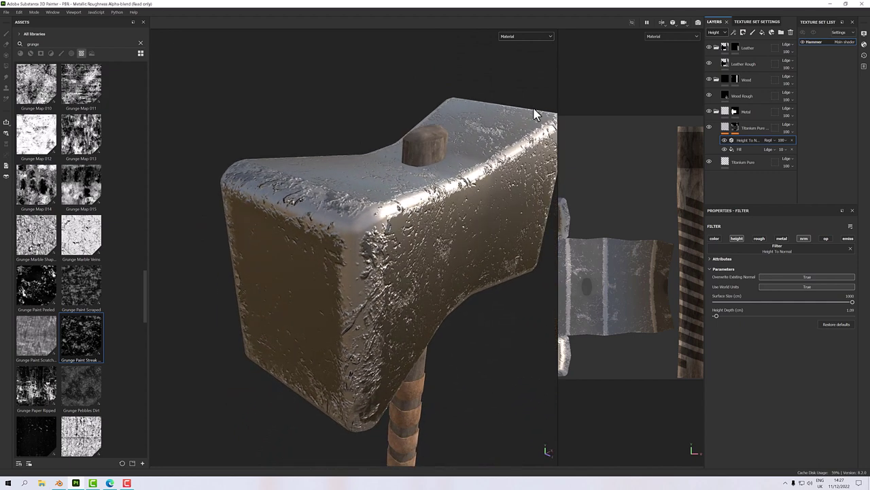
left_click(526, 37)
left_click(524, 71)
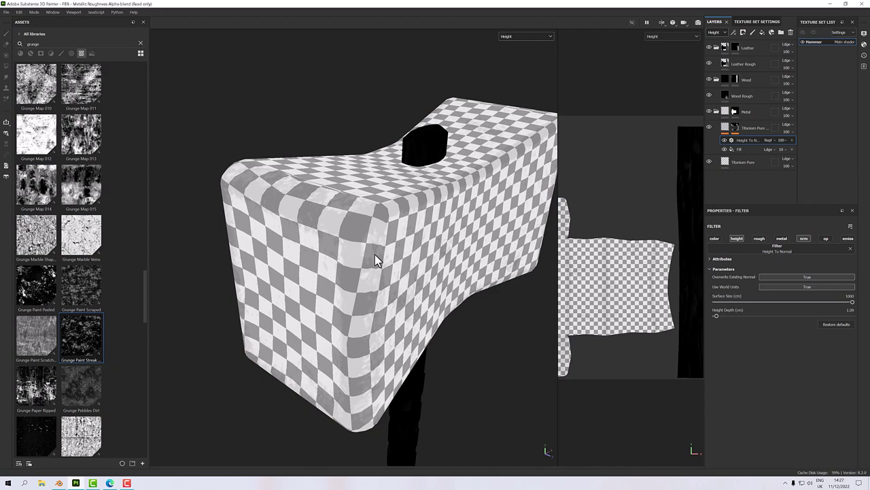
left_click(516, 36)
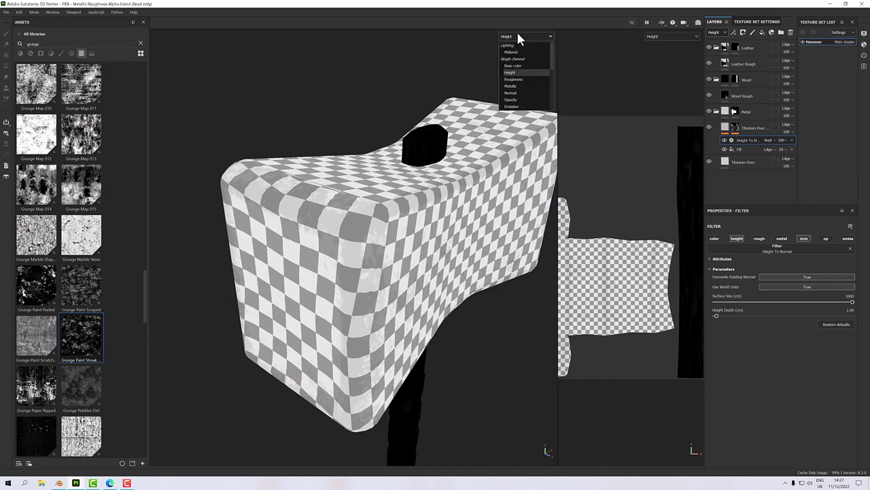
left_click(516, 92)
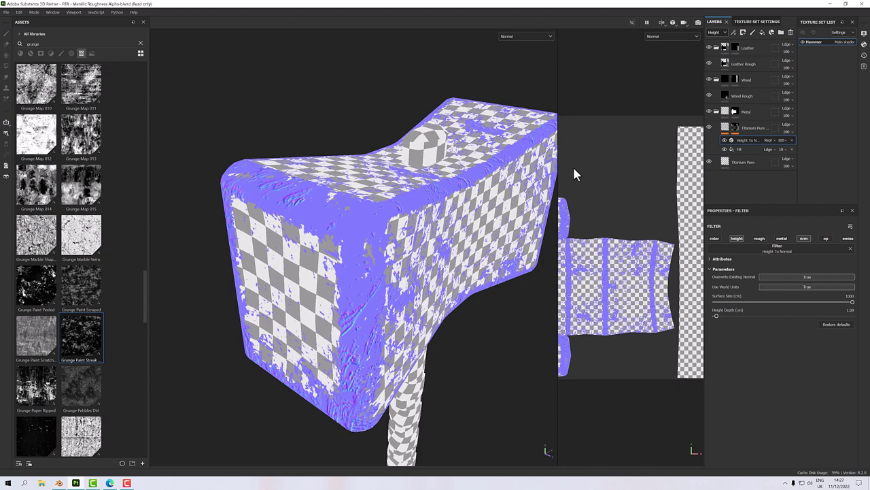
Set the masked titanium layer's height opacity to 0 and inspect the remaining normal relief in the Material view
left_click(725, 128)
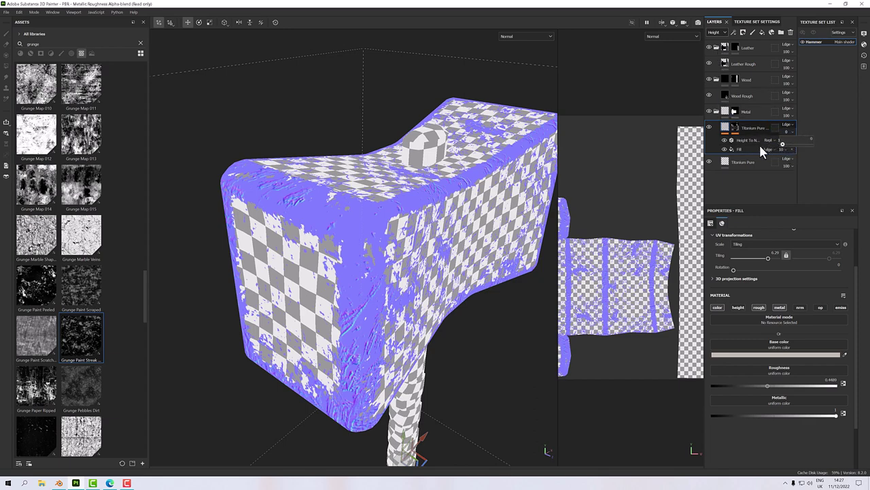
left_click(512, 37)
left_click(513, 47)
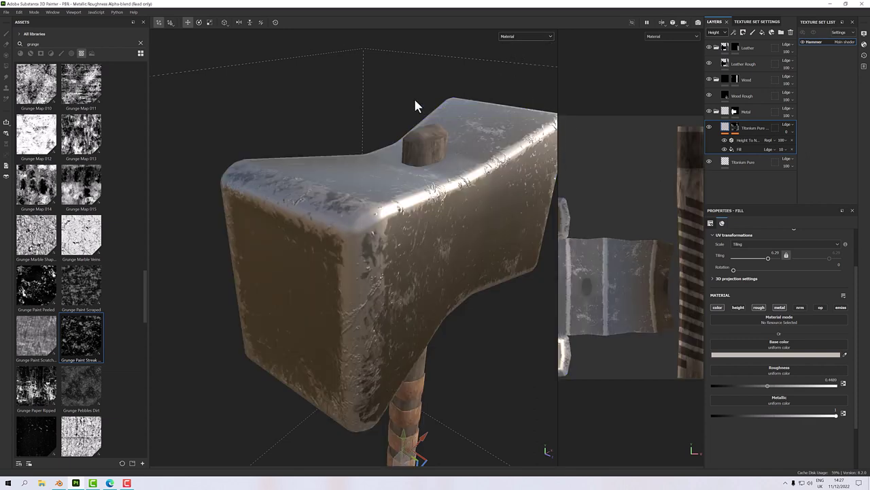
left_click_drag(413, 107, 436, 195, "alt")
left_click_drag(295, 270, 229, 179, "alt")
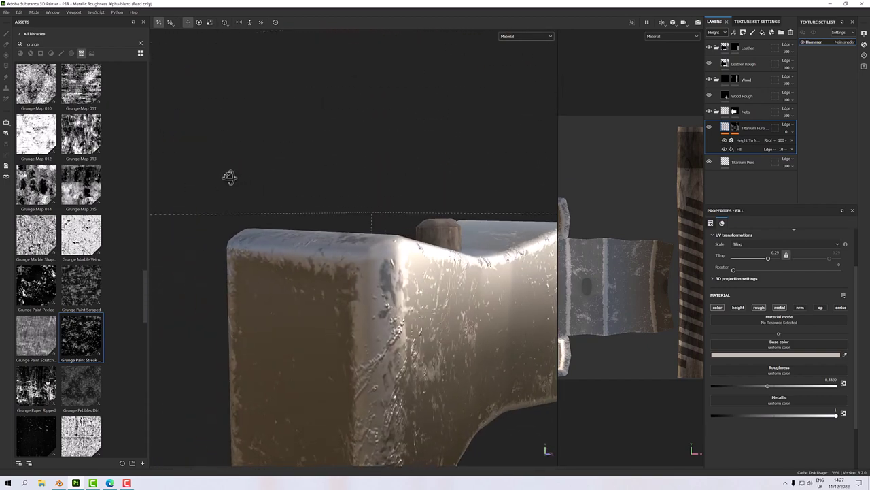
left_click_drag(306, 231, 301, 174, "alt")
scroll(326, 224, "down", 3)
left_click_drag(368, 201, 424, 235, "alt")
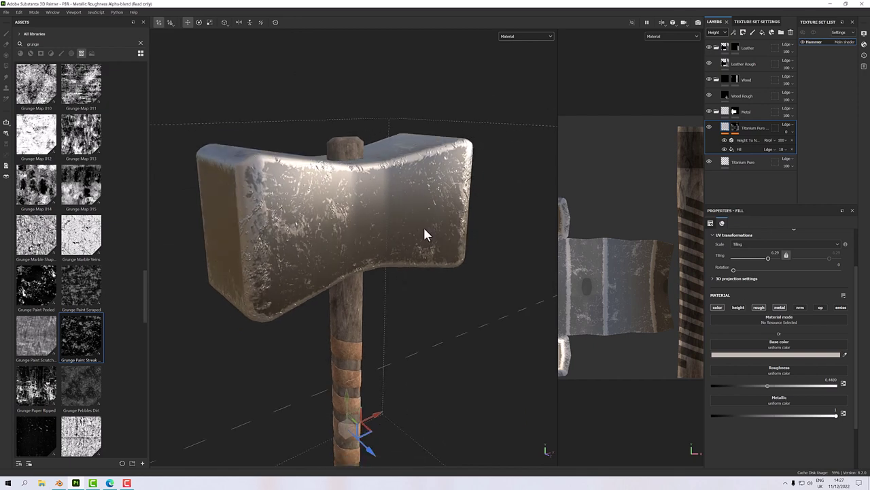
left_click_drag(335, 204, 347, 227, "alt")
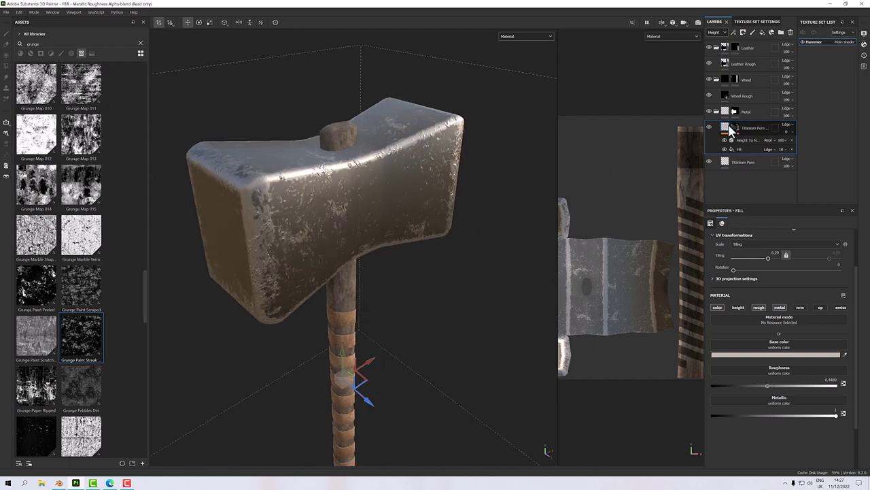
Try enabling the normal channel on the masked titanium layer's fill and check the hammer head, then disable it again
left_click(729, 128)
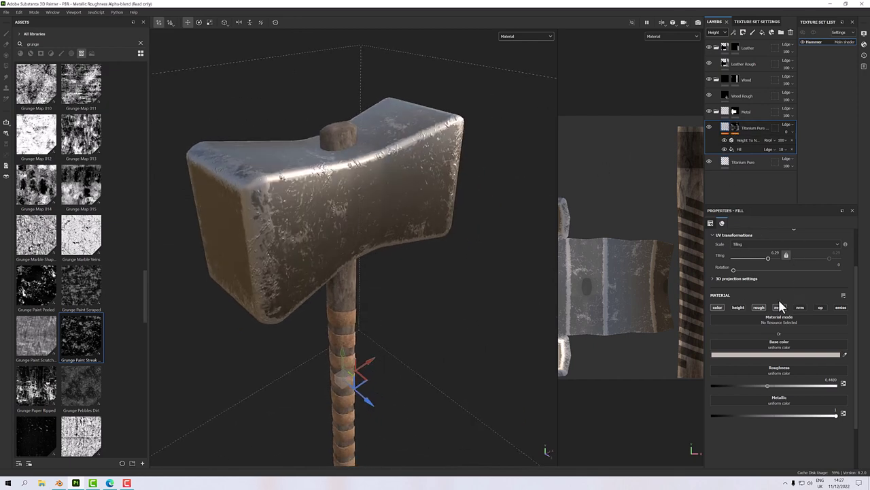
left_click(801, 307)
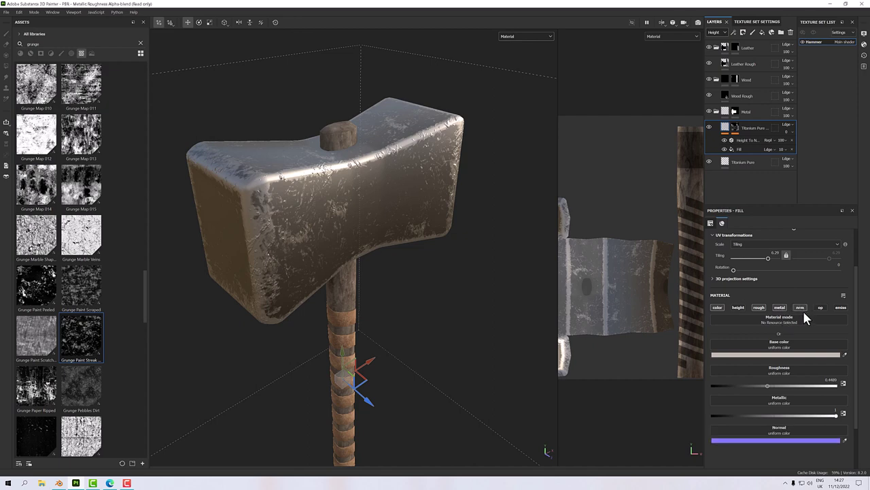
left_click_drag(371, 225, 360, 232, "alt")
scroll(315, 199, "up", 3)
scroll(315, 199, "up", 2)
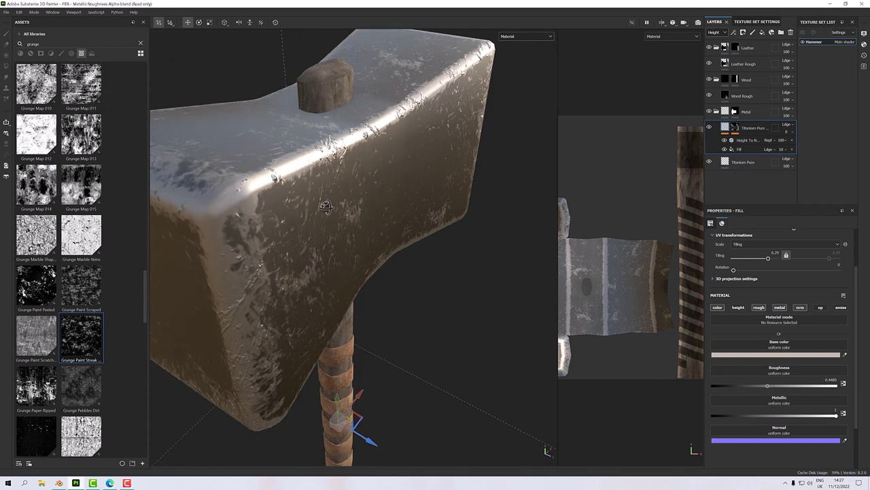
left_click(803, 306)
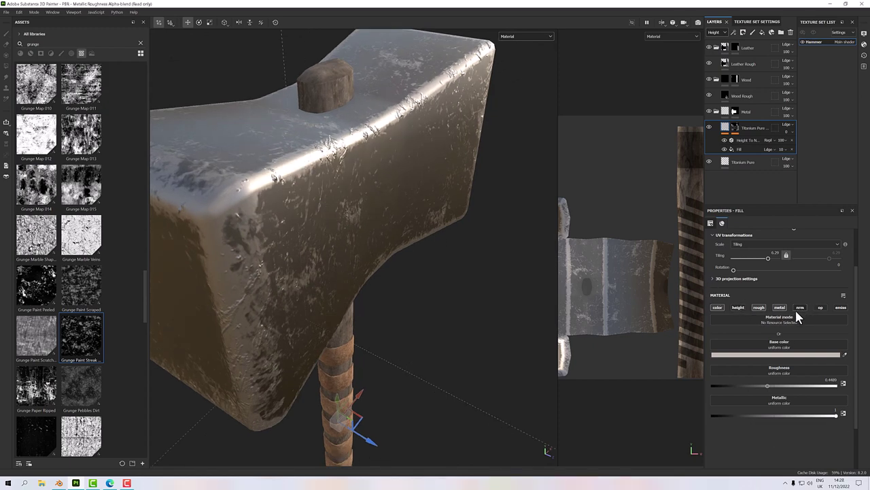
left_click_drag(439, 265, 412, 239, "alt")
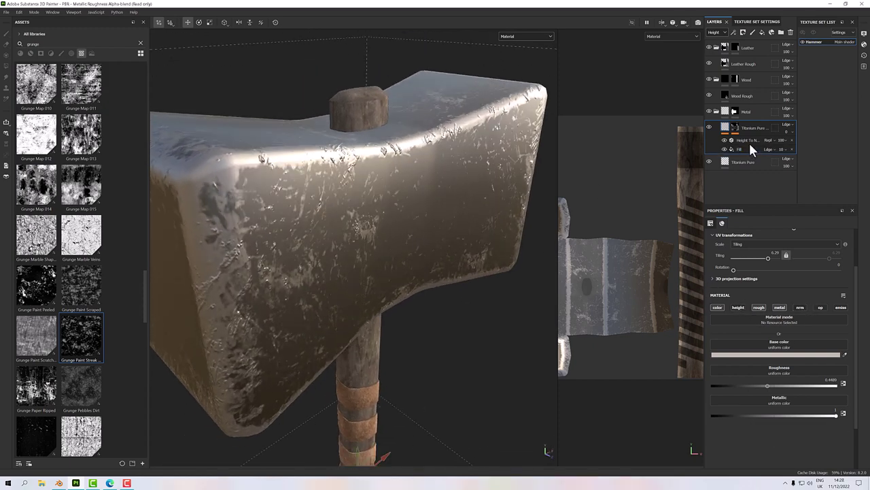
Compare the metal surface with the grunge fill effect's height channel switched off and back on
left_click(750, 146)
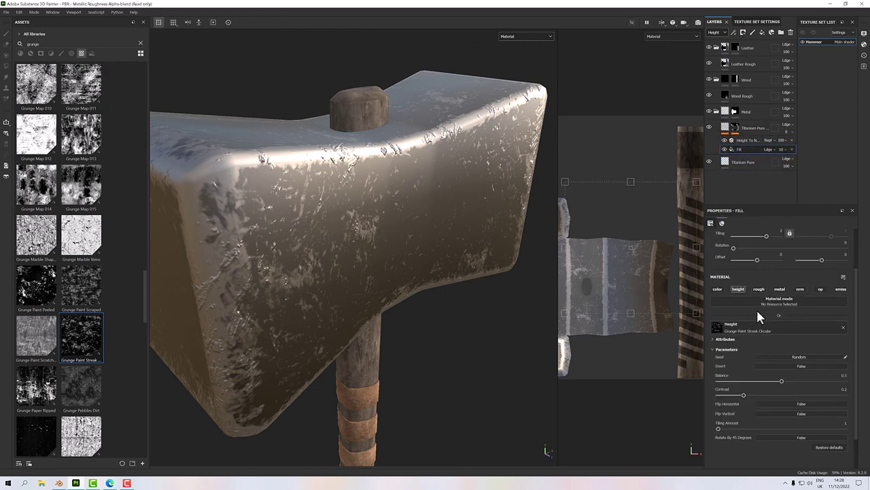
left_click(738, 289)
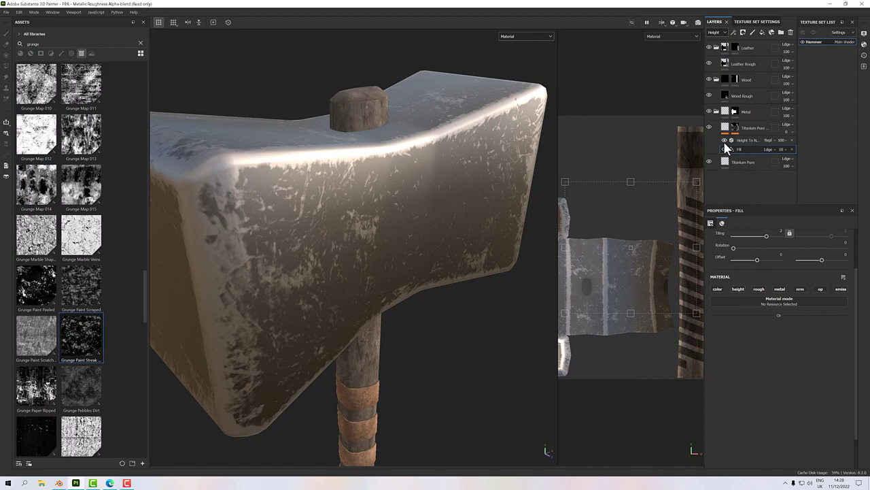
left_click(741, 289)
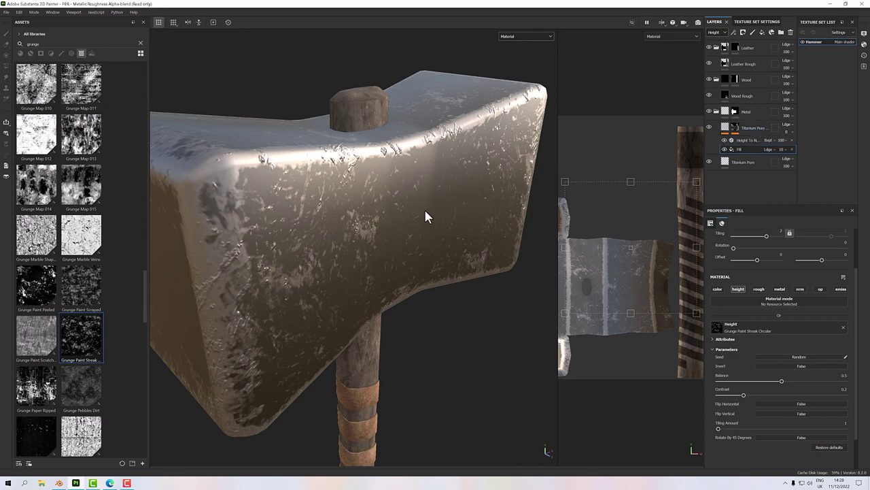
left_click_drag(424, 216, 446, 252, "alt")
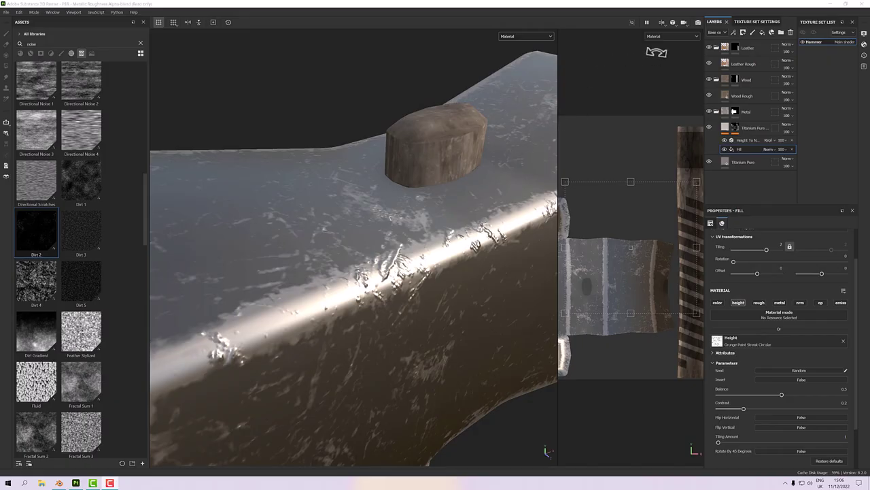
Show only the 3D view of the hammer, hiding the 2D texture view
left_click(664, 21)
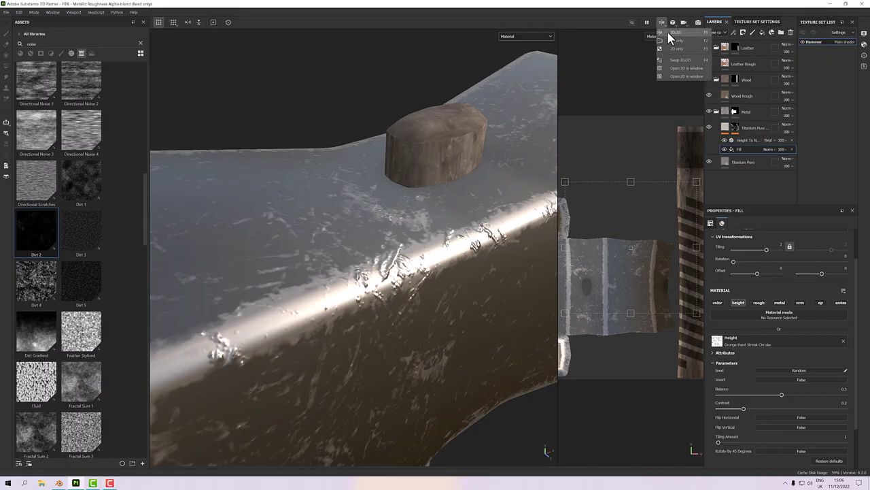
left_click(669, 34)
scroll(551, 196, "down", 3)
left_click_drag(551, 196, 410, 200, "alt")
scroll(472, 162, "up", 1)
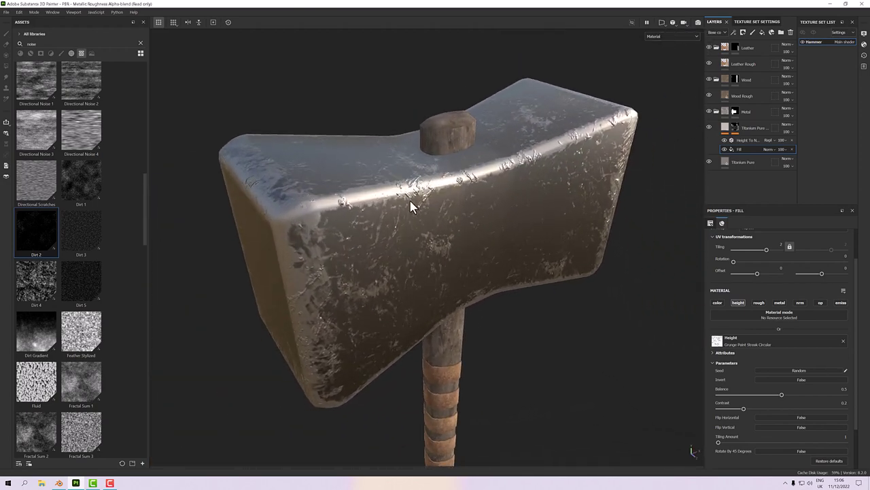
Invert the Grunge Paint Streak Circular height of the masked titanium layer's fill effect and inspect the hammer head
scroll(410, 199, "up", 3)
left_click_drag(456, 215, 447, 171, "alt")
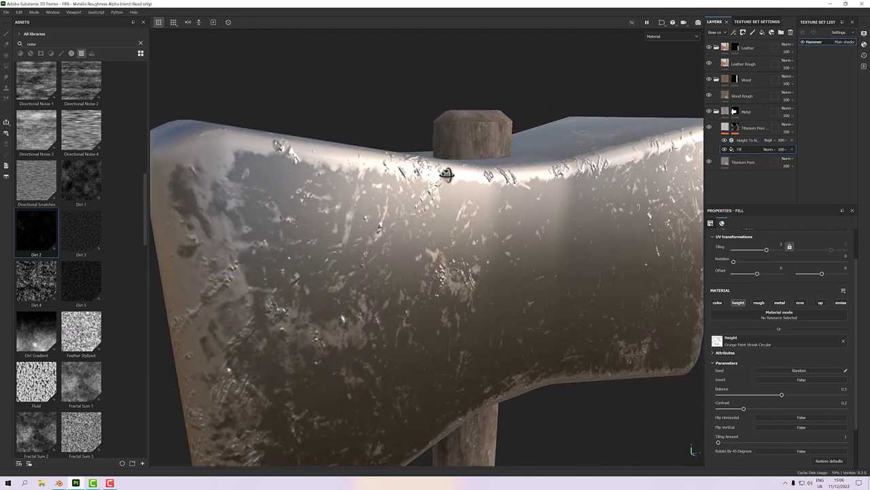
left_click_drag(426, 225, 467, 280, "alt")
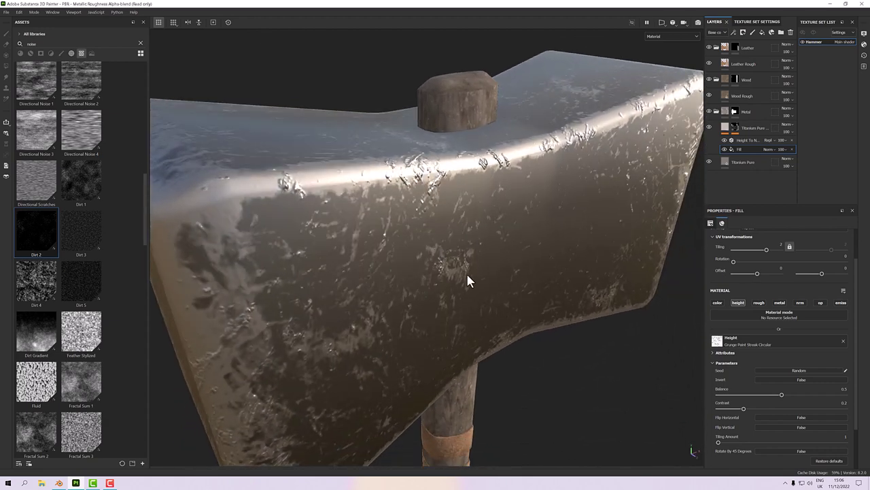
left_click(741, 146)
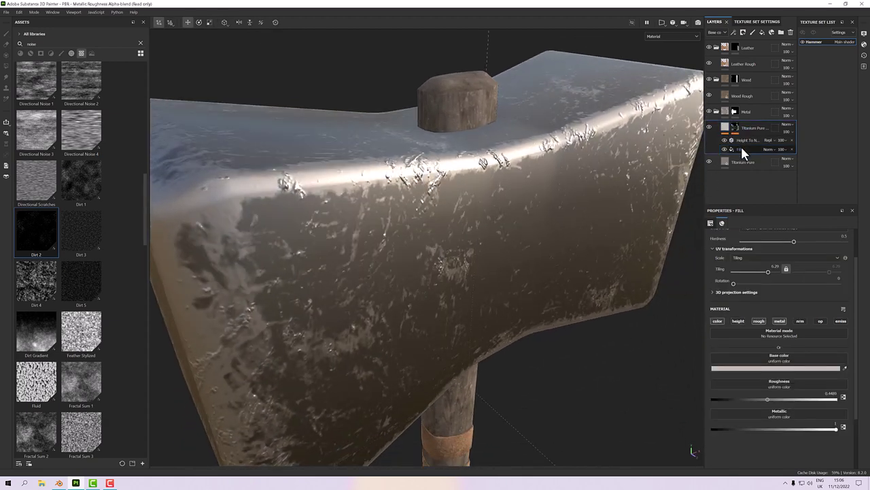
left_click(740, 145)
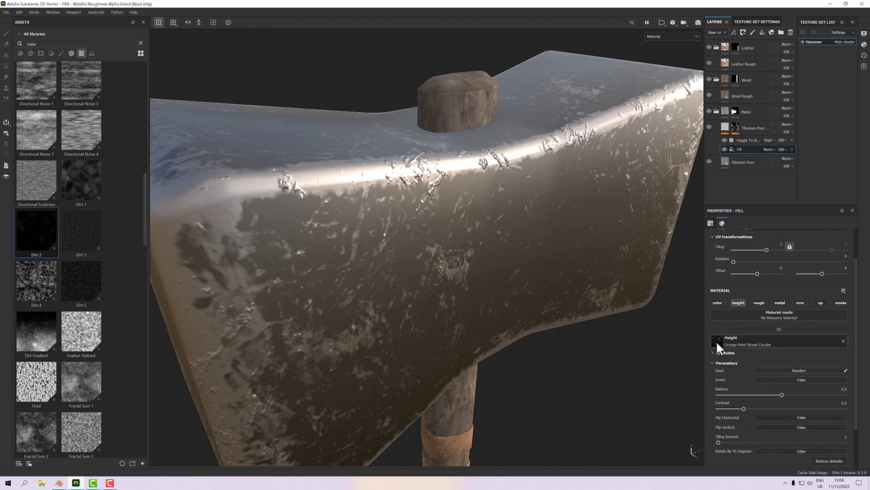
left_click(781, 378)
left_click_drag(558, 333, 496, 334, "alt")
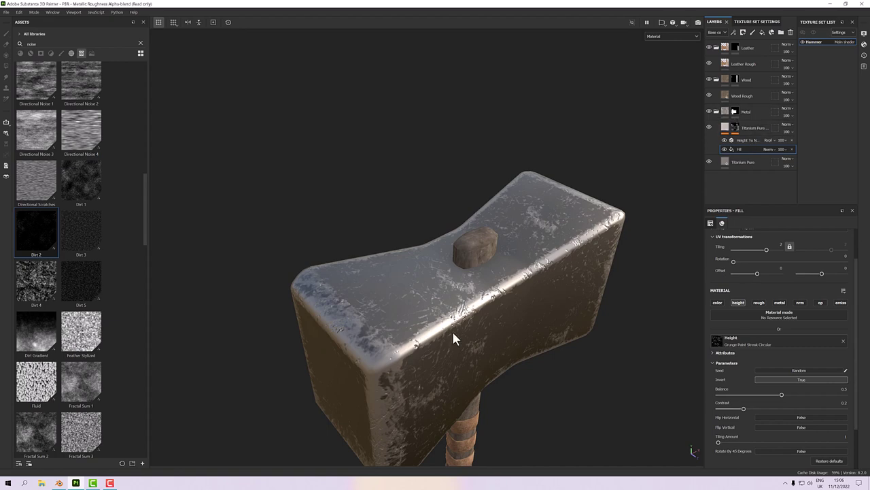
Add a fill layer directly above the Metal folder and give it a black mask
left_click(725, 114)
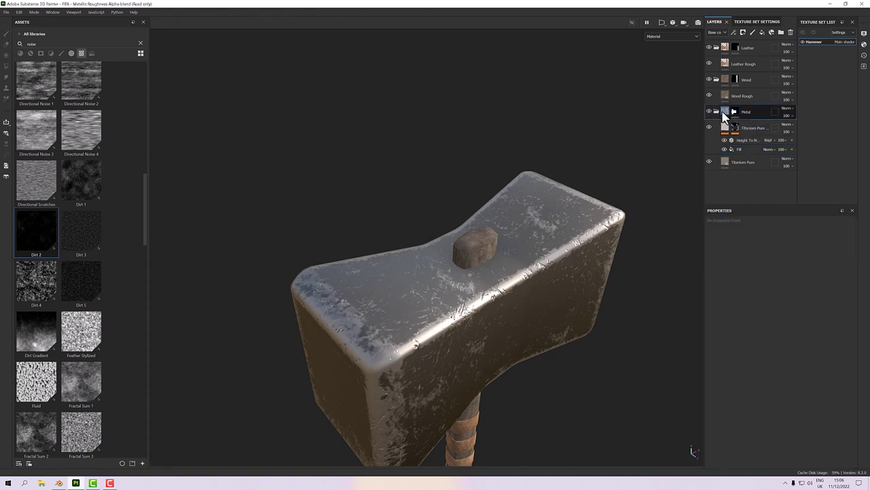
left_click(763, 31)
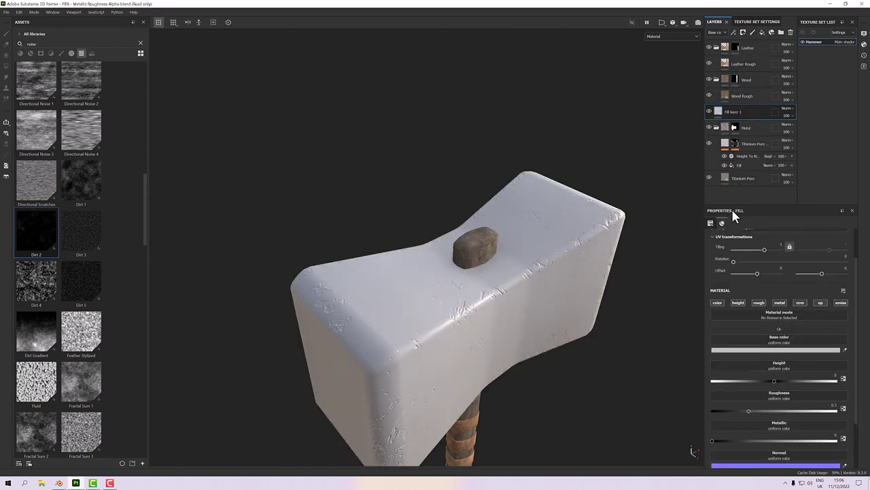
right_click(734, 111)
left_click(762, 124)
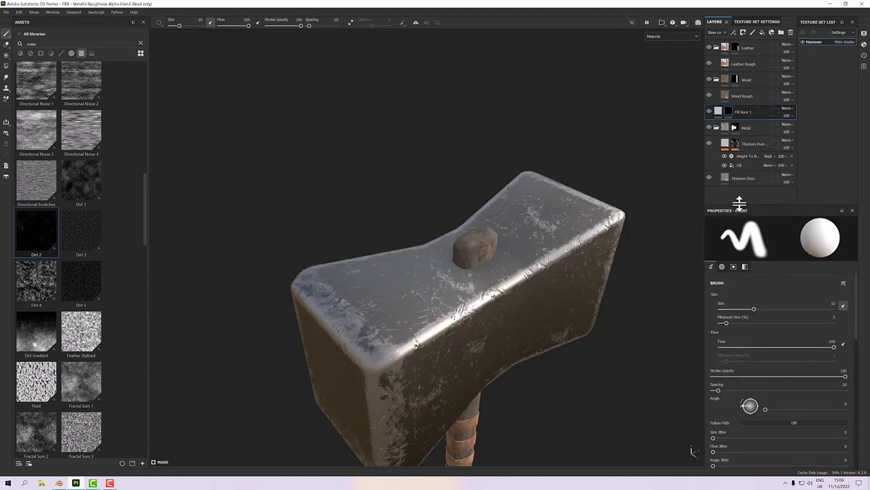
Add a Dirt generator to the new fill layer's mask and inspect the dirt around the handle and its image inputs
right_click(733, 108)
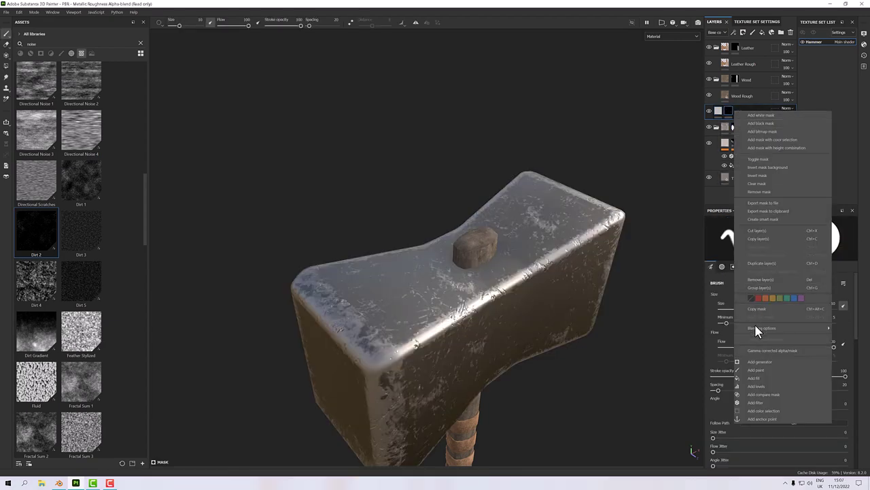
left_click(767, 361)
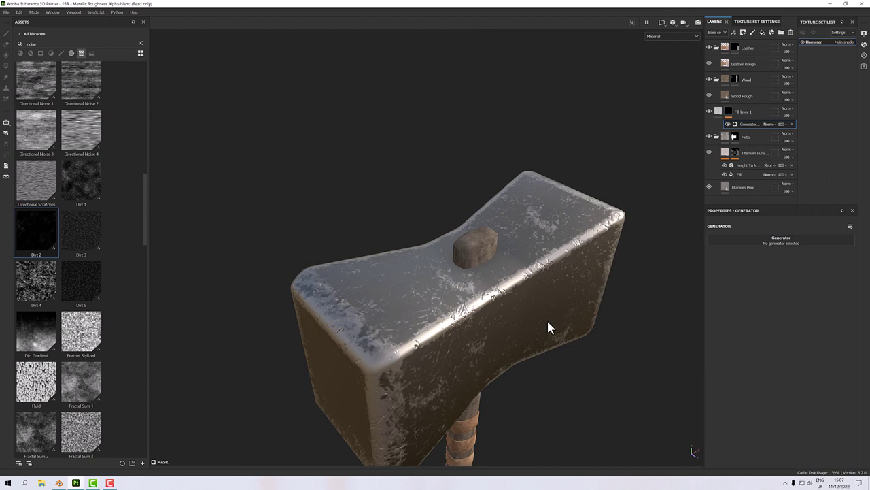
left_click(769, 243)
left_click_drag(538, 298, 473, 270, "alt")
scroll(473, 270, "up", 3)
left_click_drag(474, 269, 517, 278, "alt")
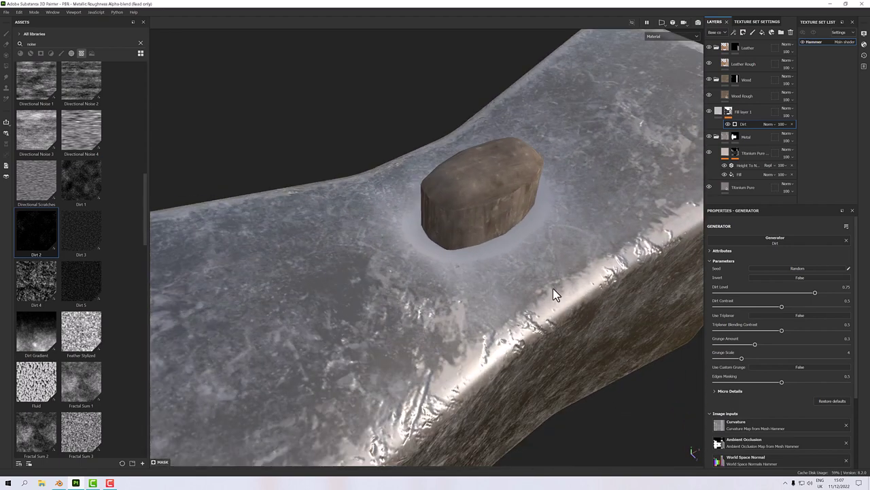
scroll(757, 297, "down", 5)
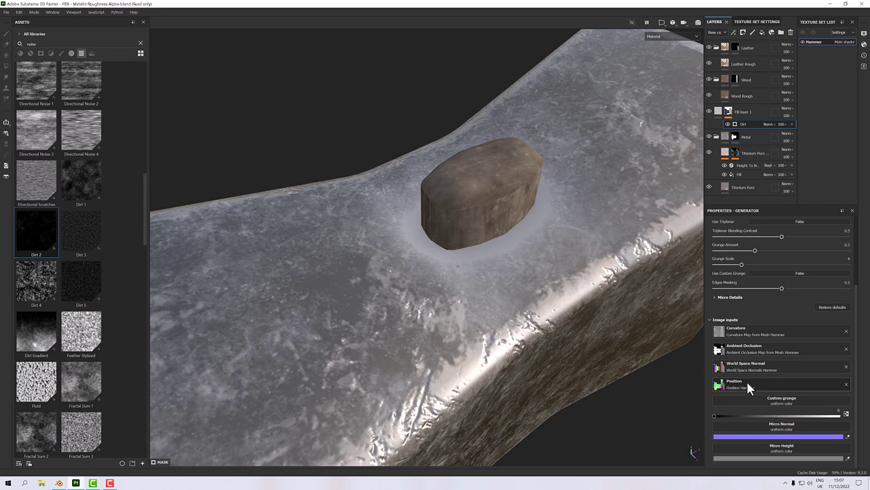
Set the dirt fill layer's base color to pure red (FF0000) and check the coverage on the hammer head
key("f")
left_click_drag(488, 322, 459, 258, "alt")
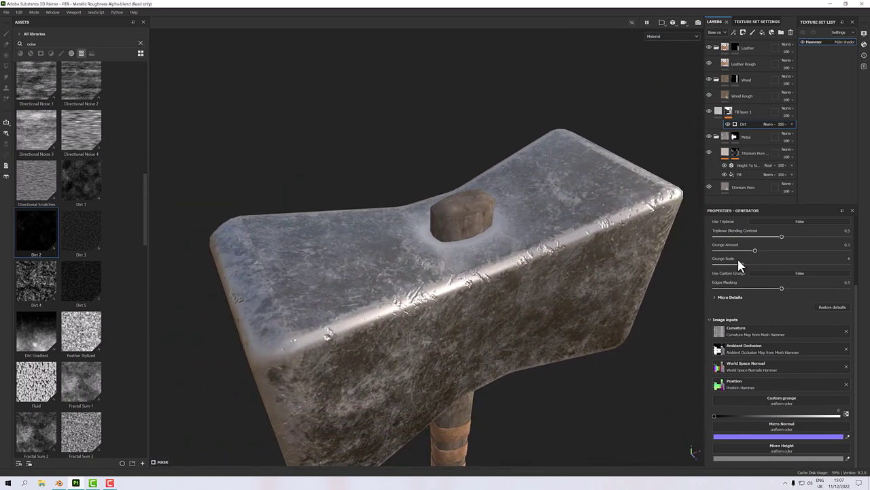
scroll(740, 266, "up", 2)
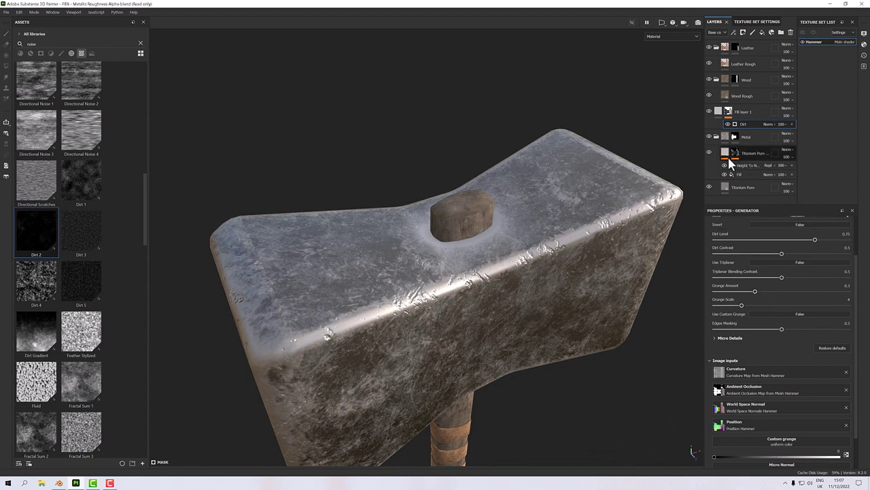
left_click(718, 113)
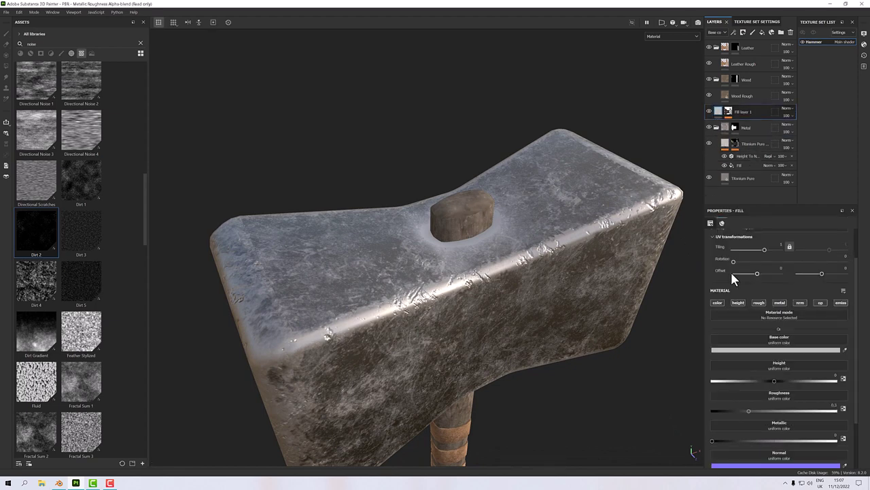
left_click(764, 350)
left_click_drag(804, 340, 829, 298)
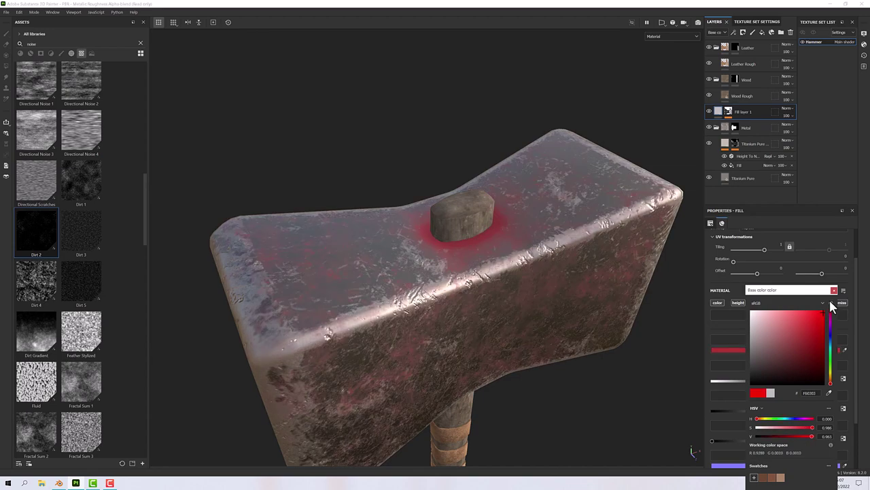
mouse_move(567, 301)
left_mouse_down("alt")
mouse_move(558, 245)
mouse_move(562, 291)
left_mouse_up("alt")
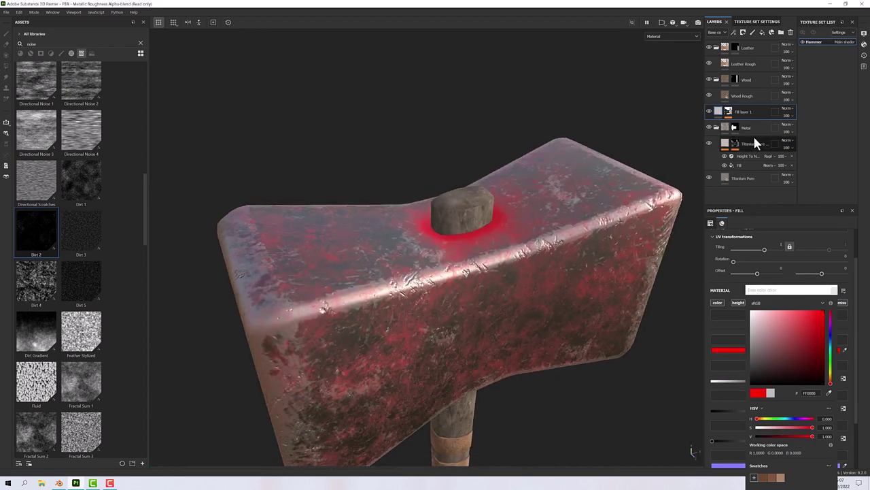
Set the Dirt generator's Dirt Level to 0.78 and enable Use Triplanar on the red fill layer's mask
left_click(729, 113)
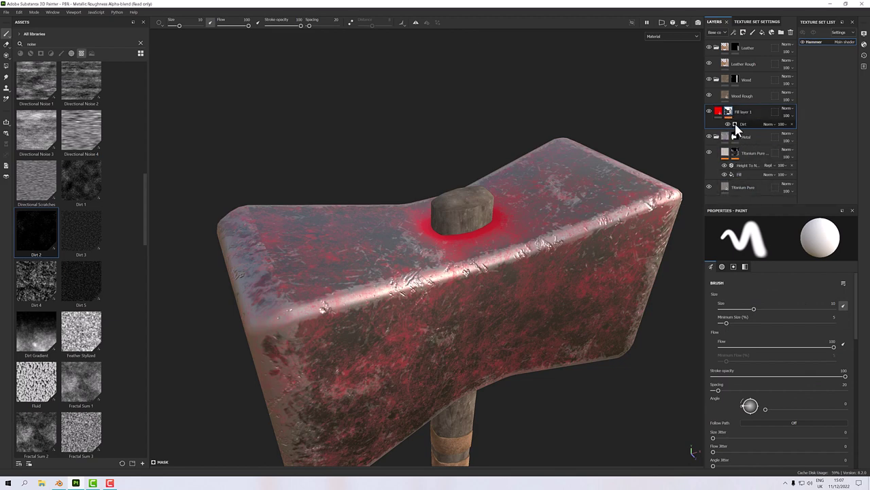
left_click(736, 123)
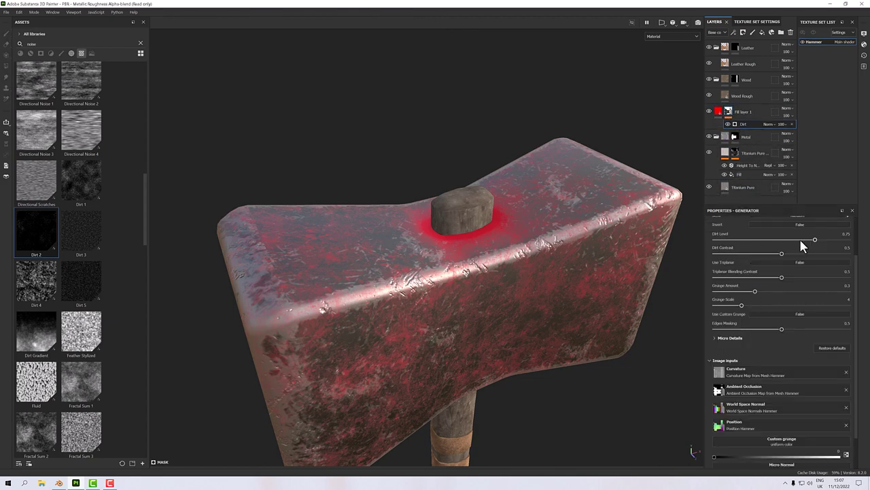
mouse_move(812, 240)
left_mouse_down()
mouse_move(726, 242)
mouse_move(849, 242)
mouse_move(818, 239)
left_mouse_up()
left_click(763, 262)
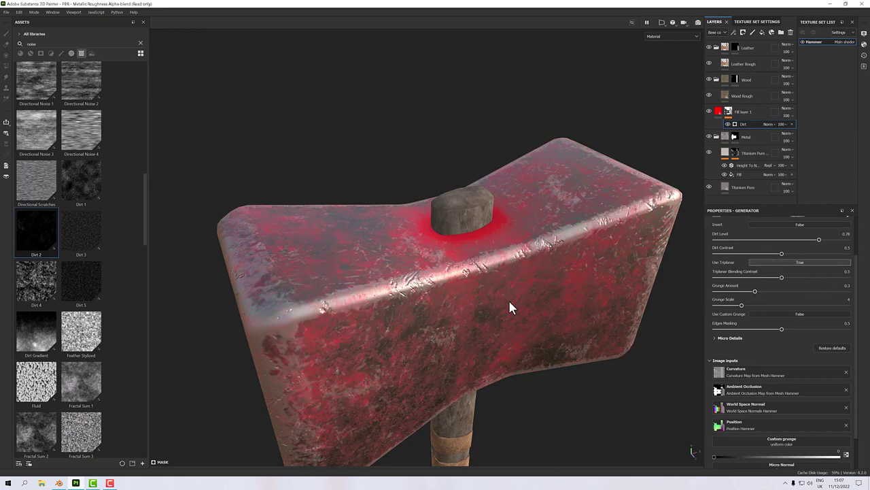
left_click_drag(510, 307, 513, 290, "alt")
scroll(511, 292, "up", 2)
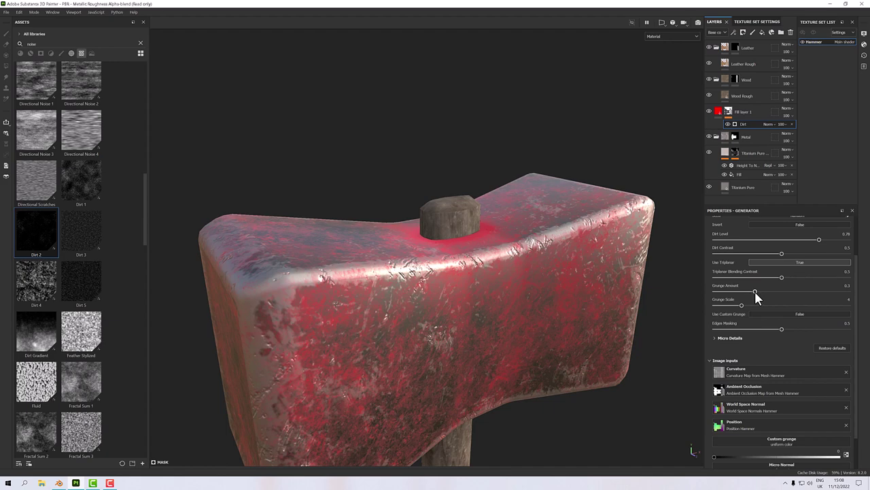
Try a Grunge Amount of 0 in the Dirt generator and inspect the dirt around the handle
left_click_drag(754, 291, 711, 298)
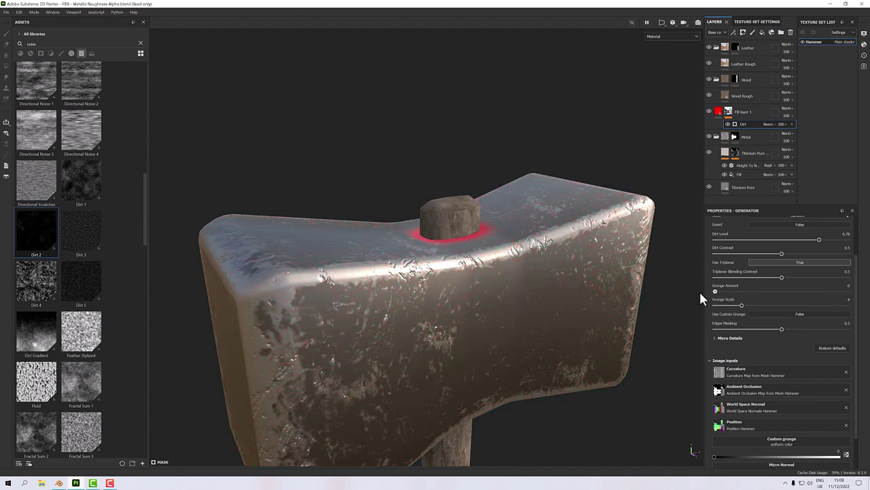
left_click_drag(592, 301, 402, 297, "alt")
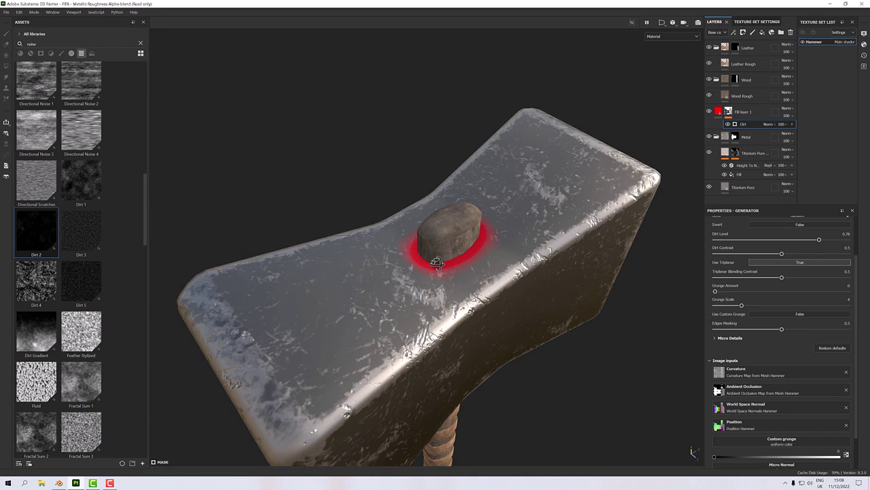
left_click_drag(437, 264, 517, 272, "alt")
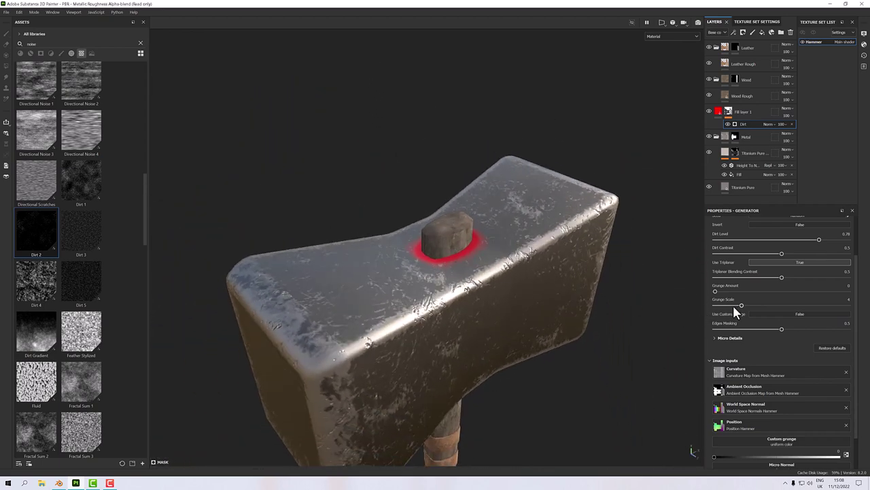
Set the Dirt generator's Grunge Amount to 0.3 and Grunge Scale to 2, then inspect the hammer head and image inputs
mouse_move(716, 291)
left_mouse_down()
mouse_move(758, 292)
mouse_move(715, 306)
mouse_move(723, 306)
left_mouse_up()
mouse_move(537, 286)
left_mouse_down("alt")
mouse_move(509, 276)
mouse_move(447, 277)
mouse_move(521, 315)
mouse_move(520, 294)
mouse_move(547, 274)
left_mouse_up("alt")
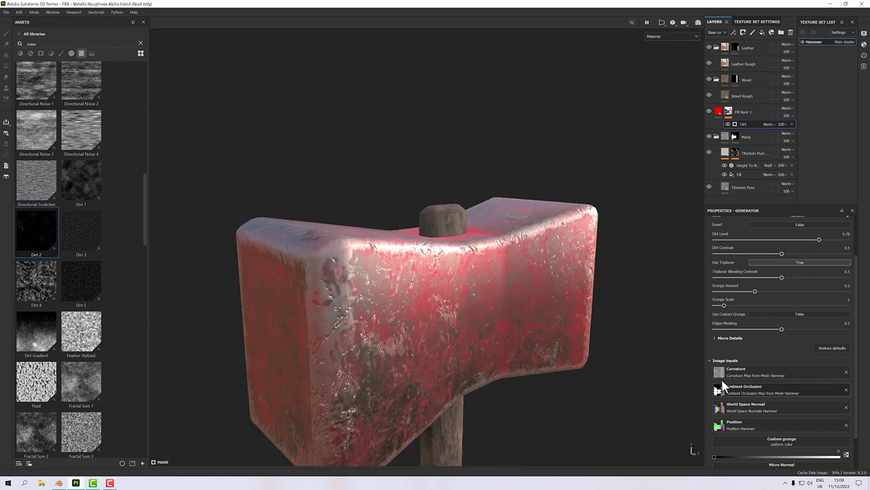
scroll(750, 348, "down", 2)
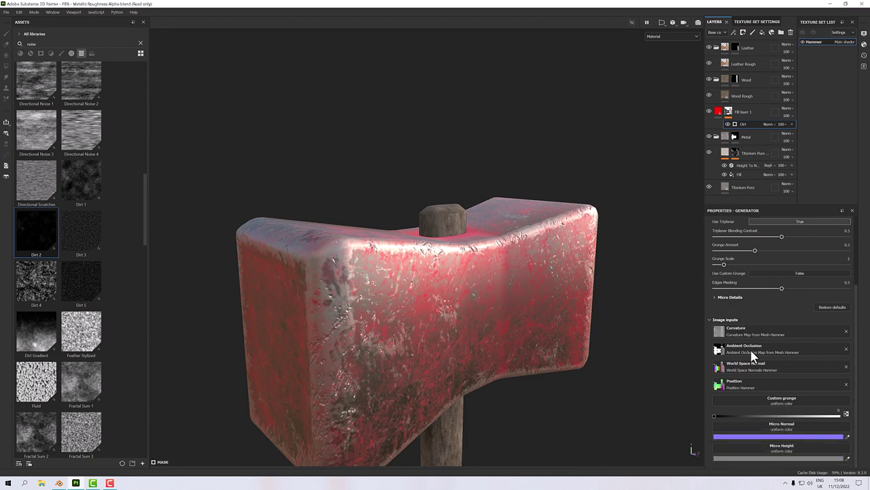
left_click_drag(505, 327, 484, 368, "alt")
scroll(412, 291, "up", 2)
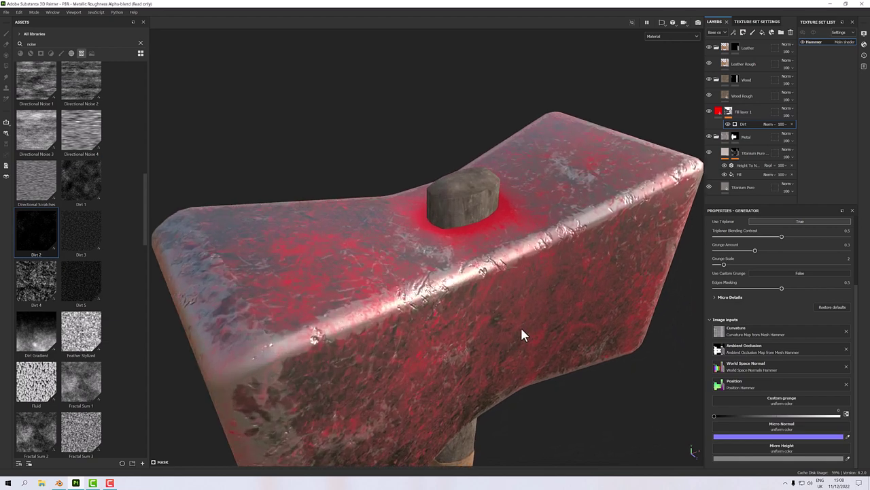
Add an anchor point to the content of the masked titanium layer in the Metal folder
left_click(725, 154)
right_click(725, 153)
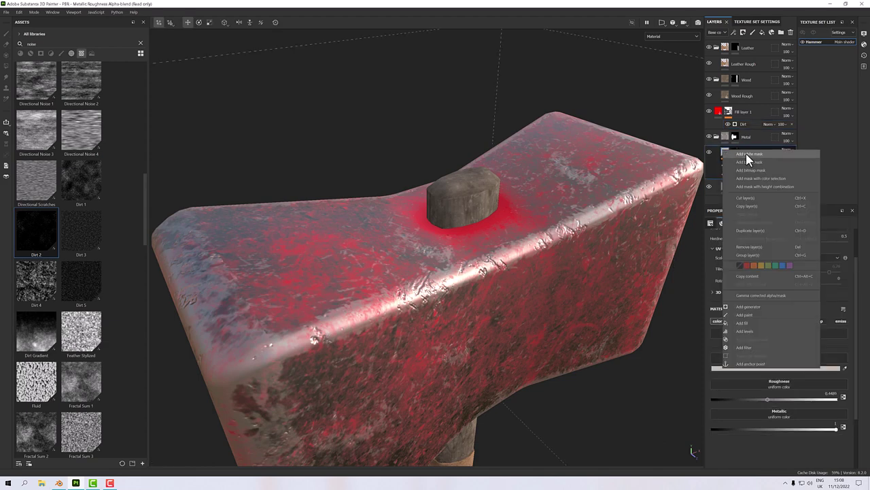
left_click(752, 364)
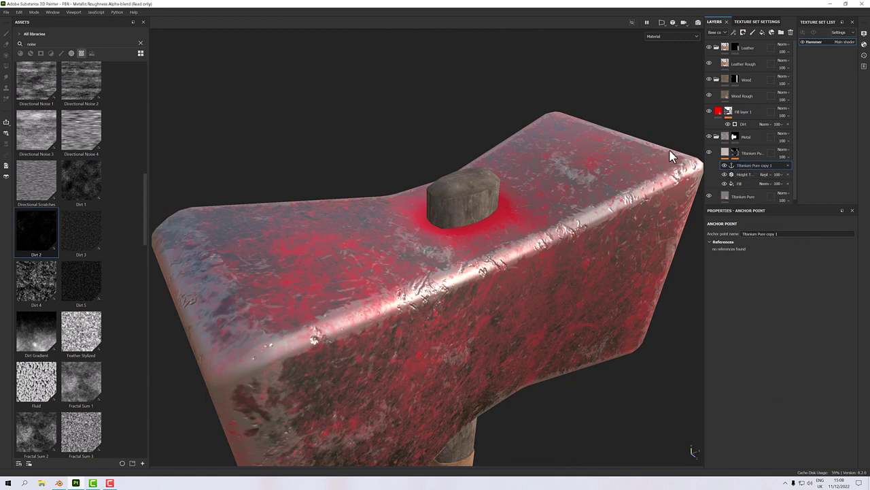
Move the red dirt fill layer into the Metal folder, above the masked titanium layer
left_click(747, 126)
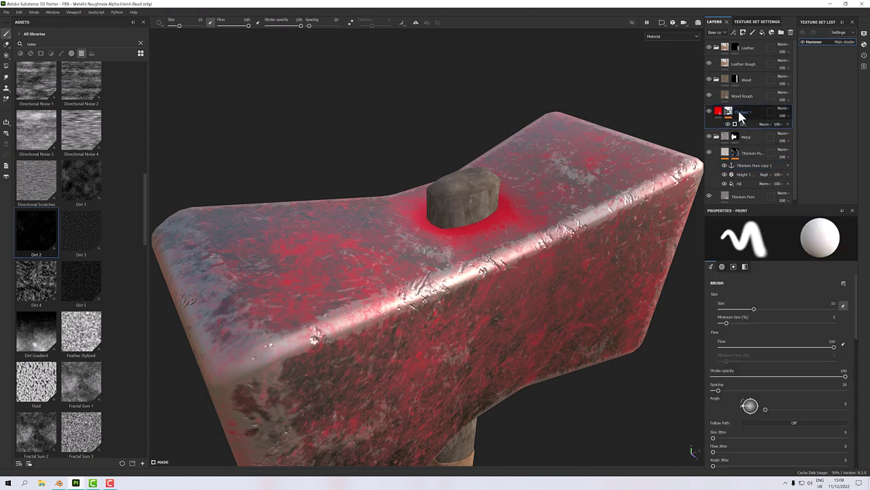
scroll(592, 243, "down", 5)
scroll(602, 231, "up", 5)
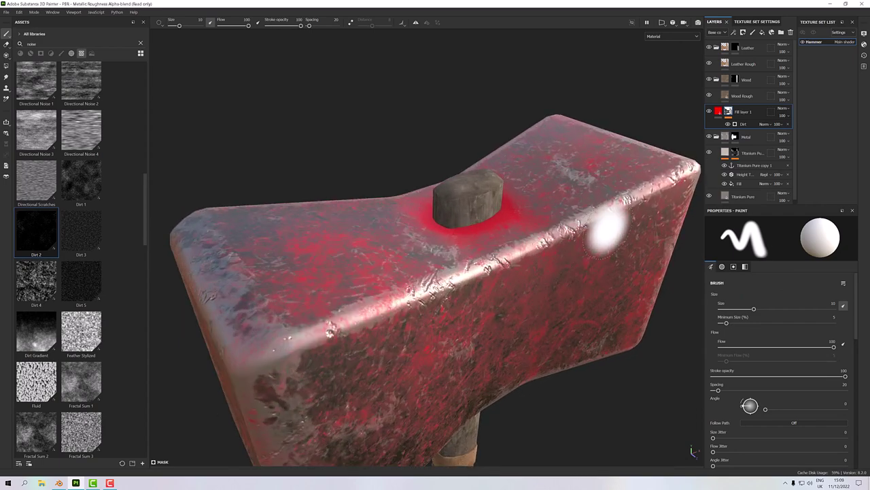
left_click_drag(738, 112, 754, 136)
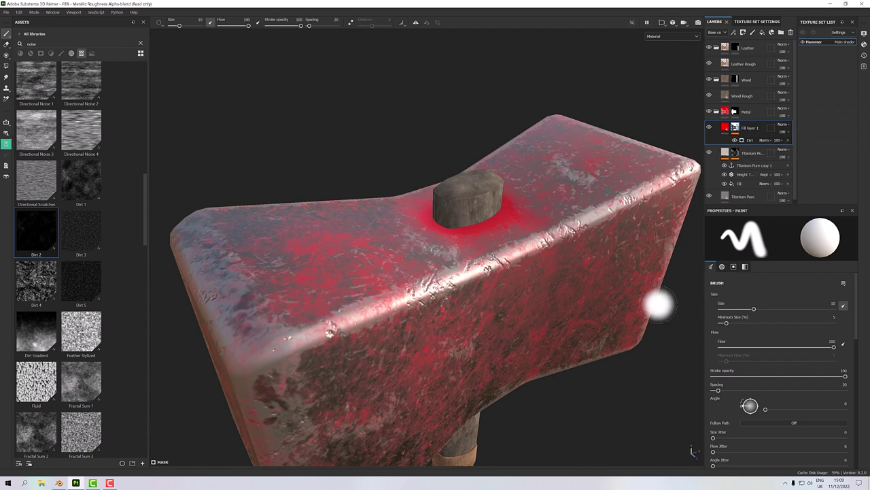
Assign the Titanium Pure copy 1 anchor point to the Dirt generator's Micro Normal input, with Normal as the referenced channel
left_click(748, 139)
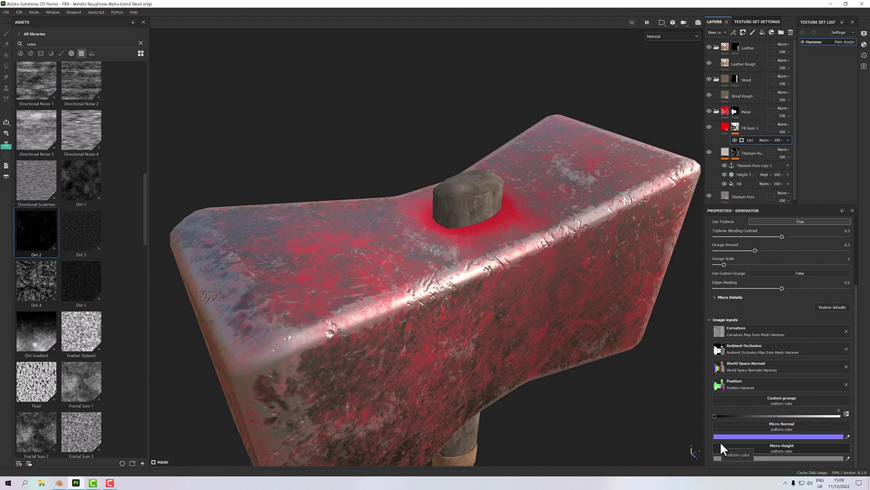
left_click(767, 435)
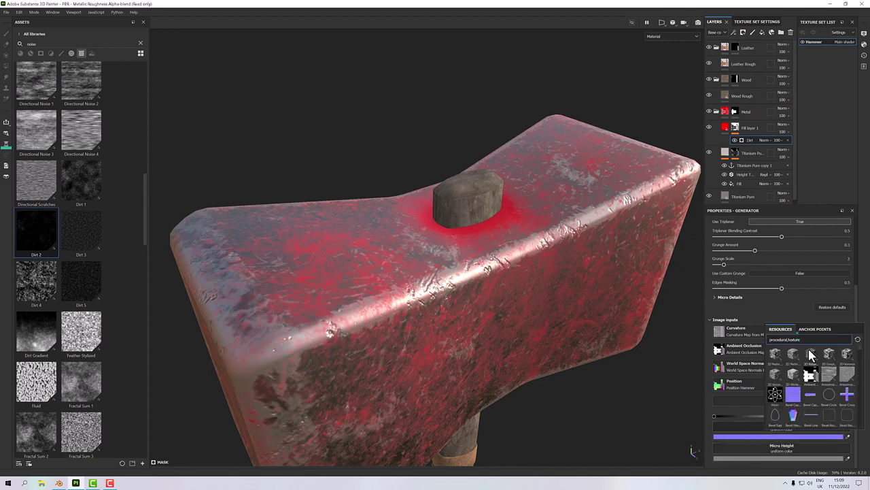
left_click(815, 330)
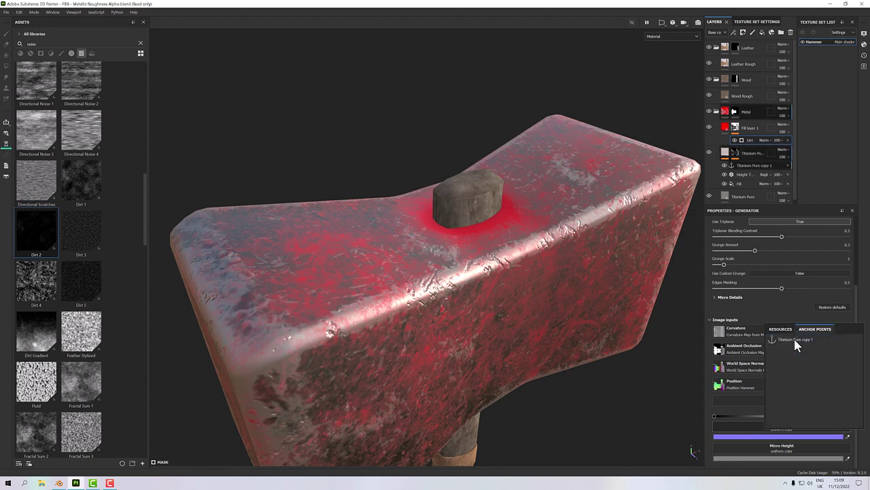
left_click(793, 338)
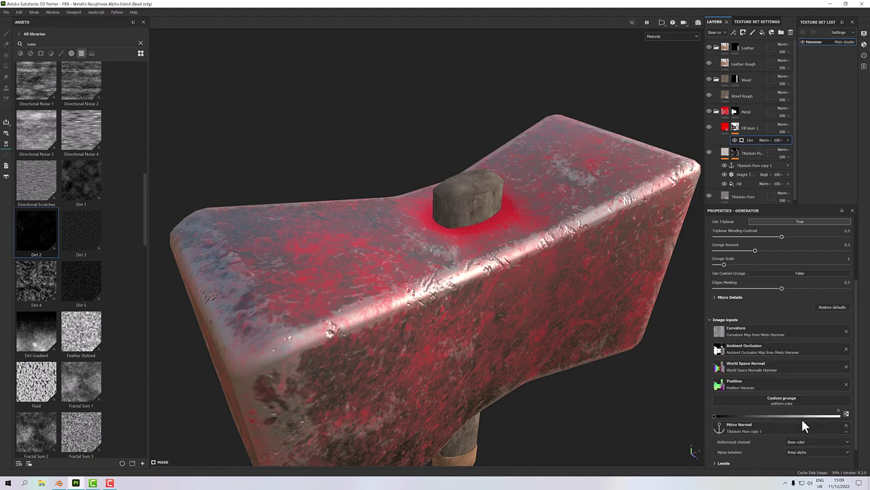
scroll(801, 416, "down", 2)
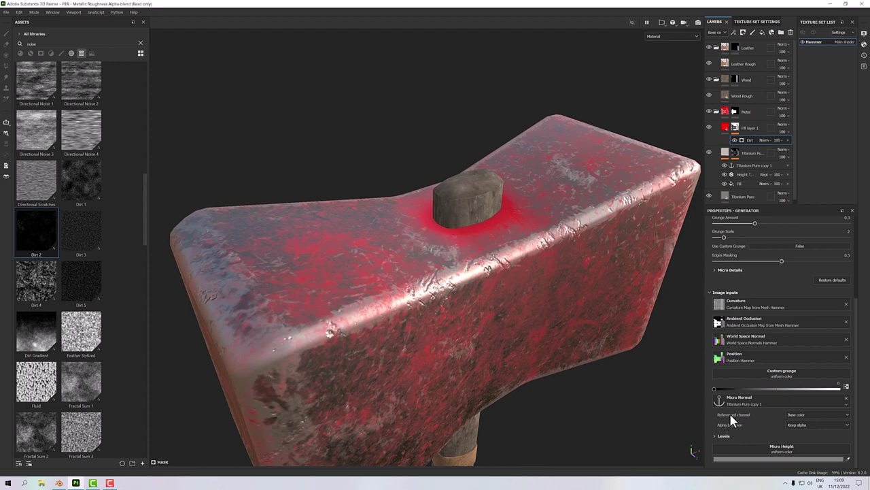
left_click(803, 415)
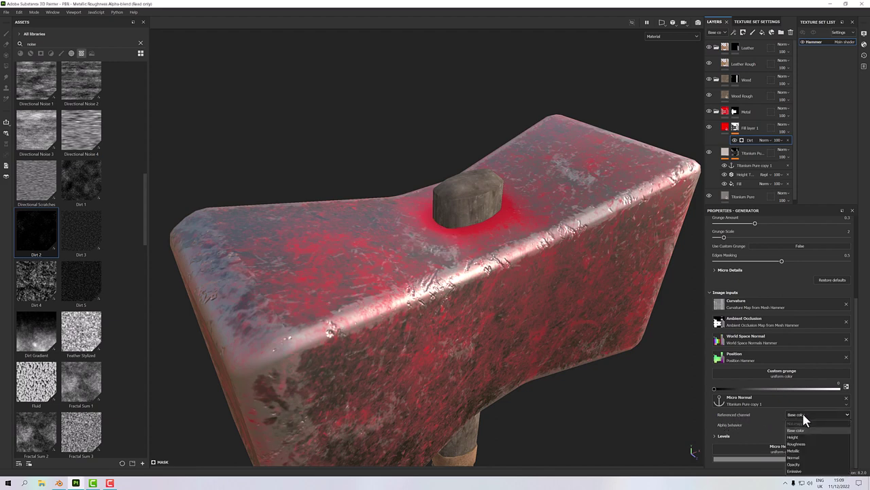
left_click(795, 458)
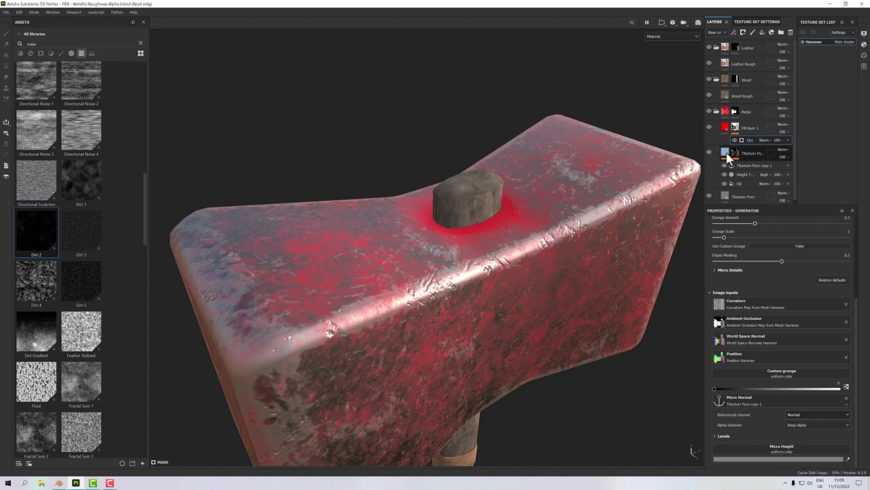
Enable Micro Normal in the Dirt generator's Micro Details
scroll(760, 300, "up", 2)
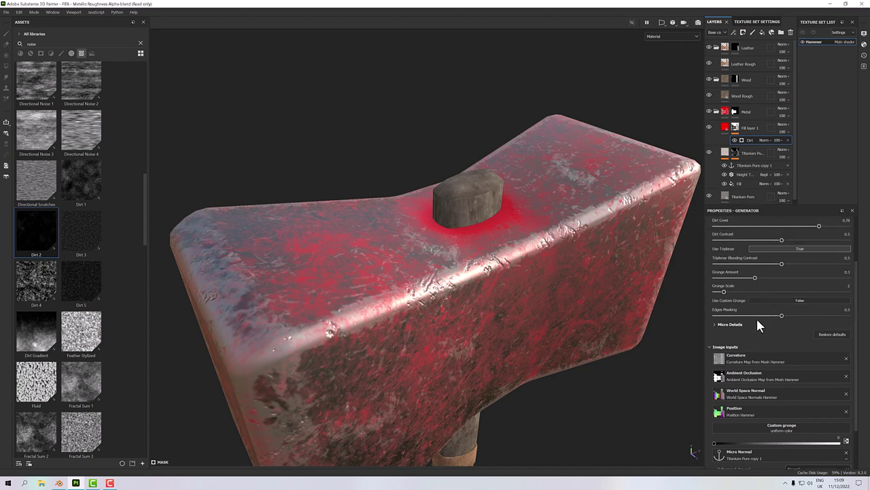
left_click(714, 325)
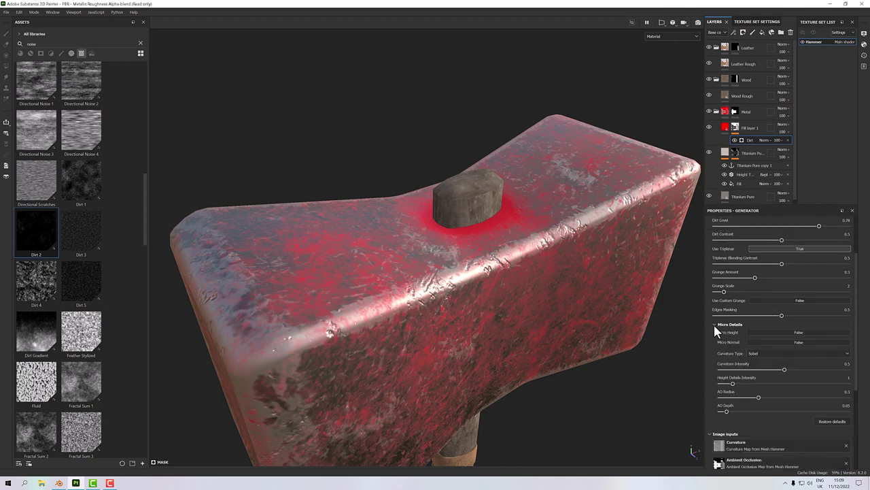
left_click(761, 342)
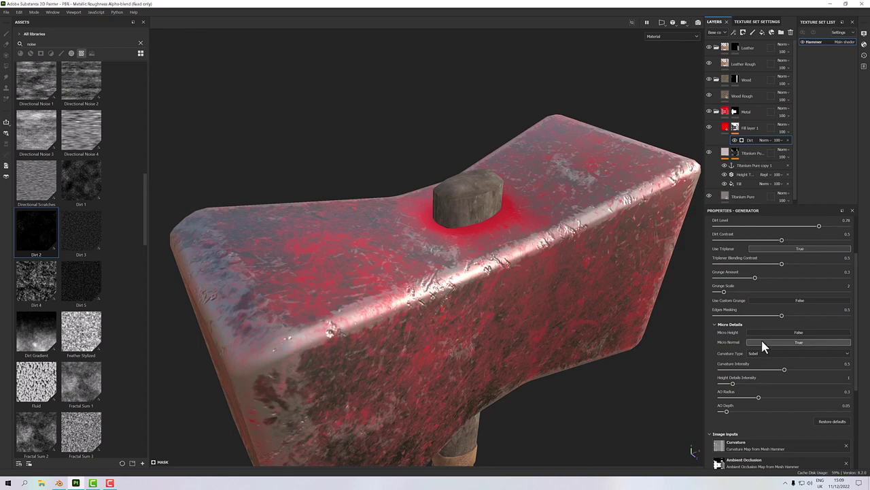
Inspect how the red dirt follows the scratches on the faces and edges of the hammer head
mouse_move(578, 340)
left_mouse_down("alt")
mouse_move(590, 258)
mouse_move(476, 311)
mouse_move(521, 219)
mouse_move(503, 258)
mouse_move(507, 338)
mouse_move(398, 294)
left_mouse_up("alt")
scroll(446, 327, "up", 2)
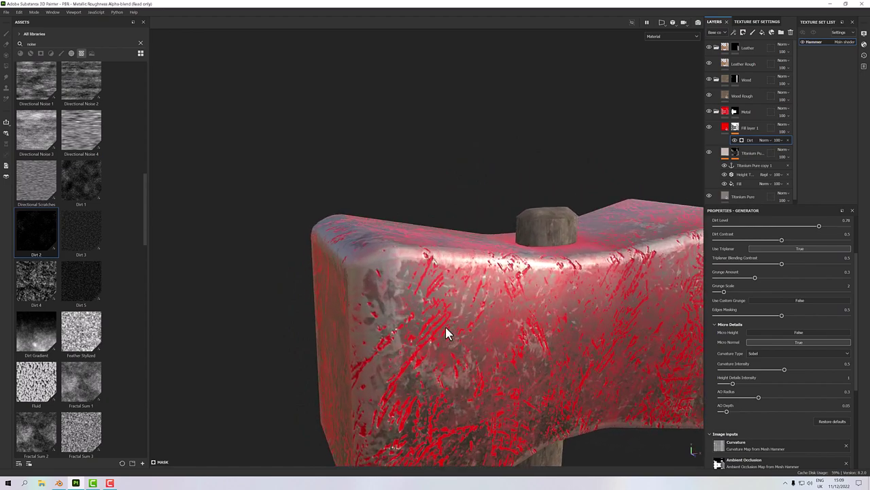
left_click_drag(437, 245, 299, 288, "alt")
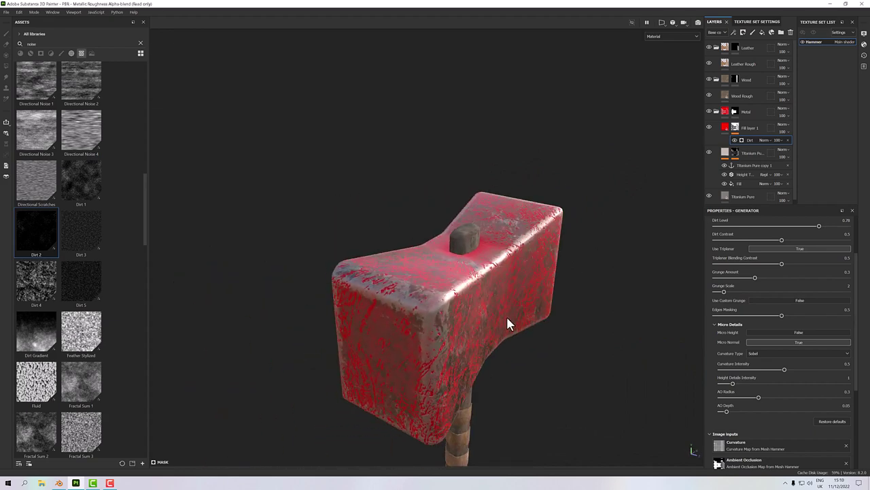
left_click_drag(506, 314, 451, 284, "alt")
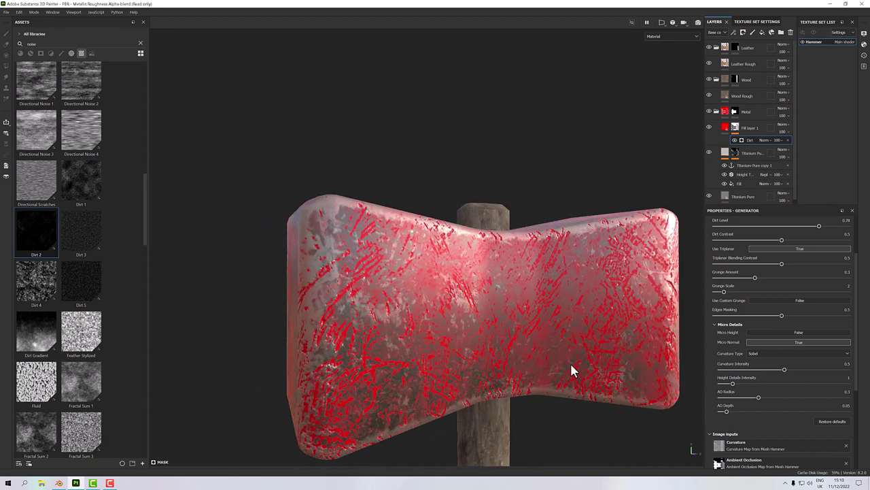
left_click_drag(472, 287, 559, 326, "alt")
left_click_drag(480, 301, 546, 330, "alt")
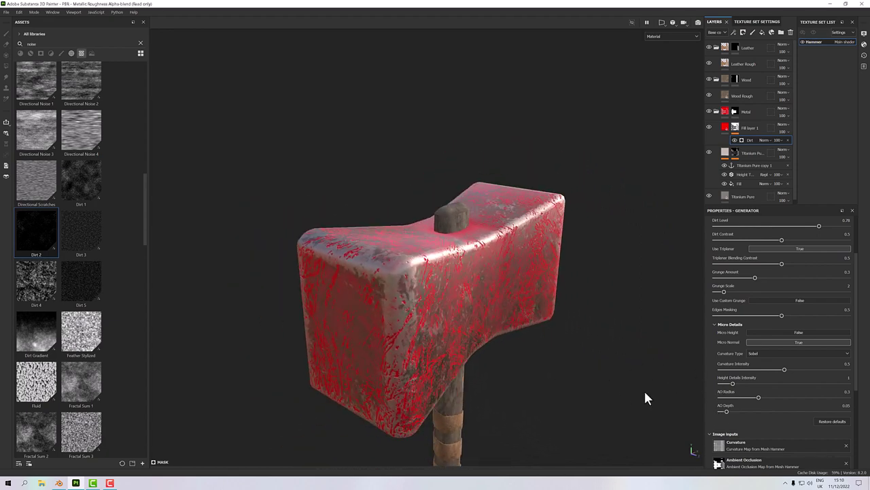
scroll(673, 385, "up", 2)
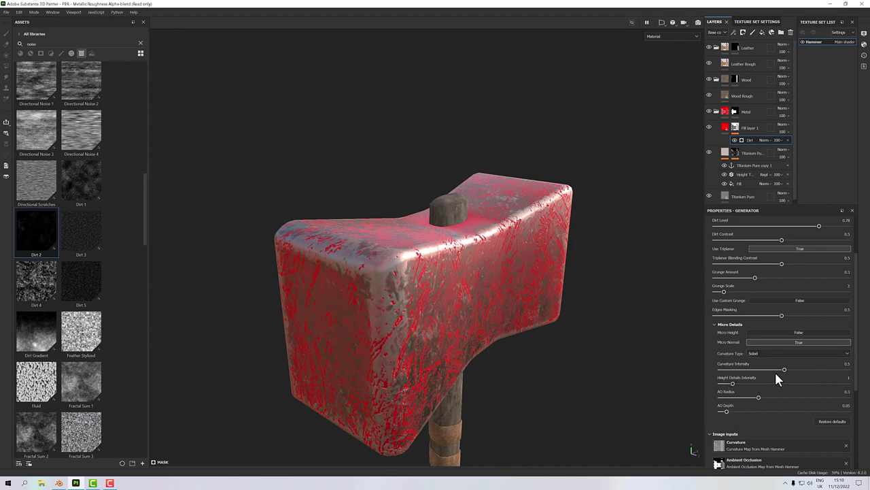
Set the Dirt generator's Curvature Intensity to 0.37, Height Details Intensity to 2.52, AO Radius to 0.14 and AO Depth to 0.03
mouse_move(774, 372)
left_mouse_down()
mouse_move(715, 369)
mouse_move(850, 374)
mouse_move(766, 374)
left_mouse_up()
left_click_drag(733, 384, 752, 389)
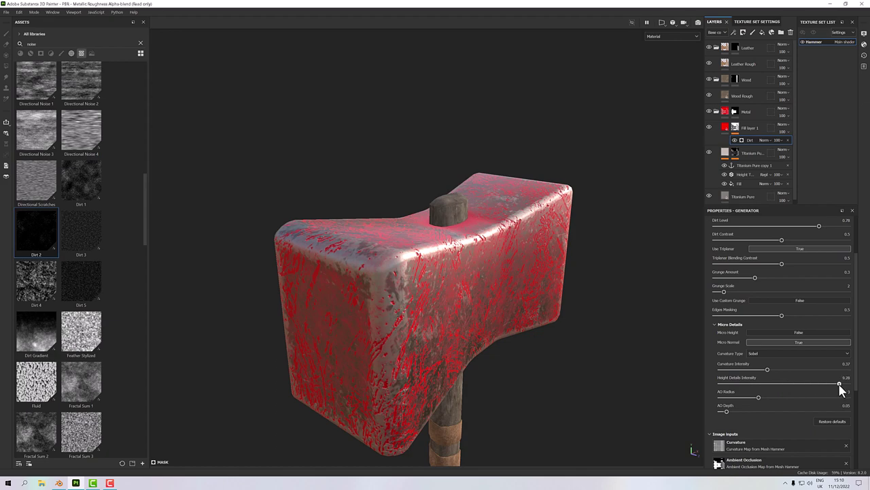
left_click_drag(840, 384, 847, 385)
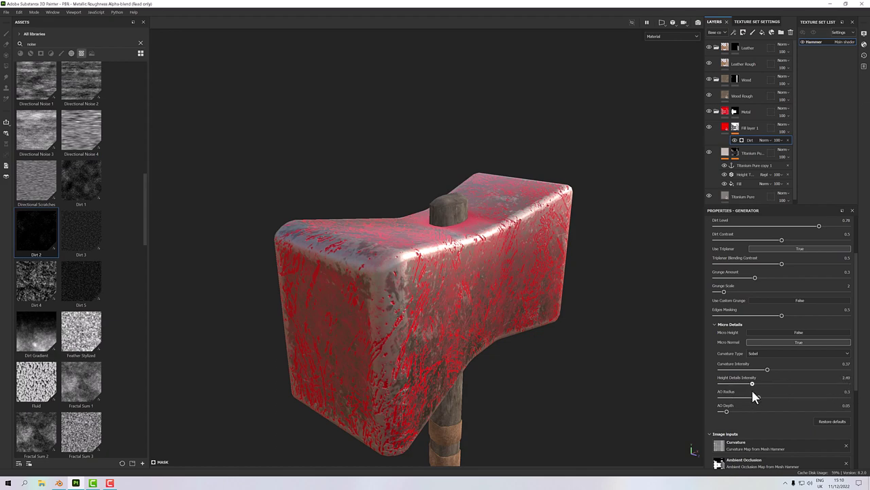
left_click_drag(732, 403, 739, 403)
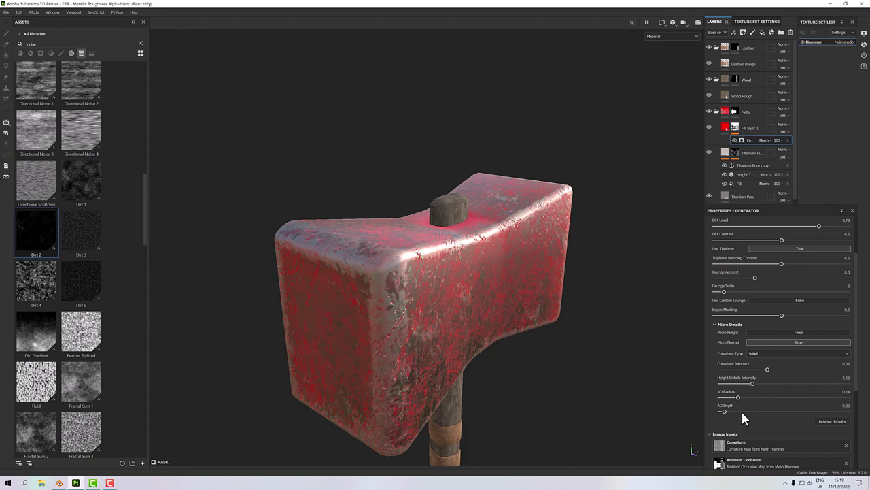
Try the Smooth and Standard curvature types in the Dirt generator's Micro Details
left_click(760, 355)
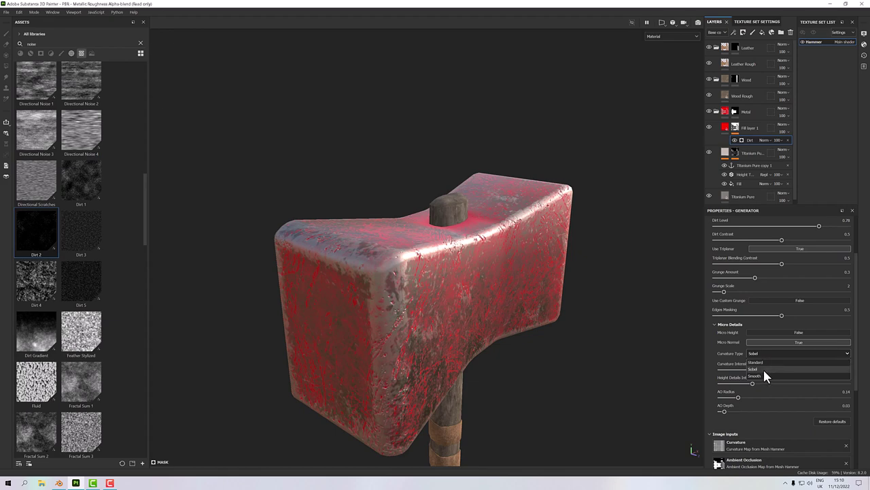
left_click(765, 375)
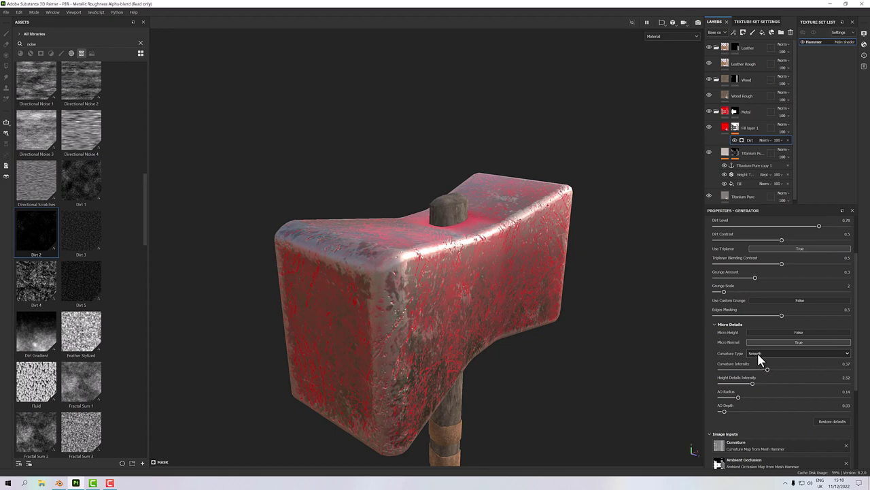
left_click(758, 355)
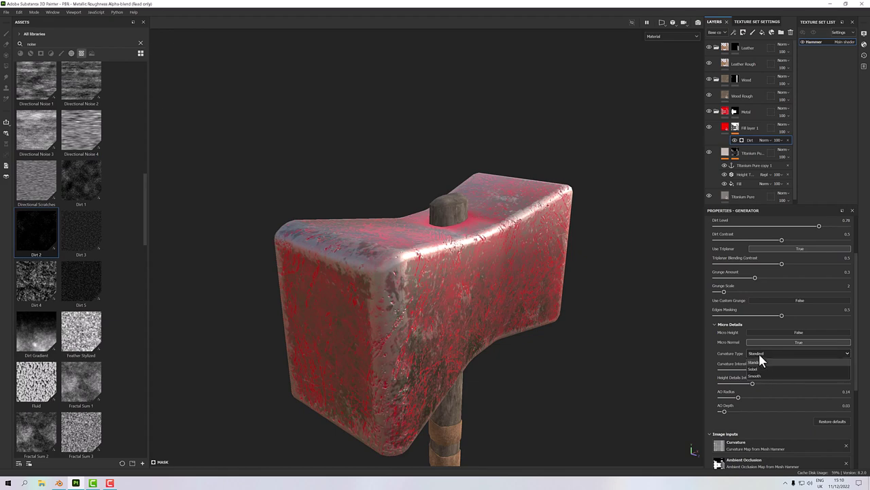
Set the Dirt generator's Curvature Type to Sobel and check the effect on the hammer head
left_click(760, 367)
left_click_drag(501, 342, 509, 373, "alt")
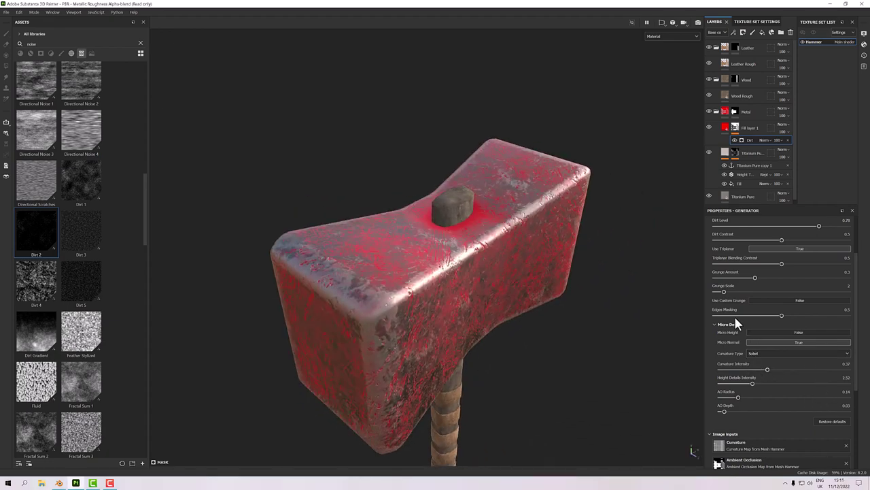
left_click_drag(618, 381, 523, 322, "alt")
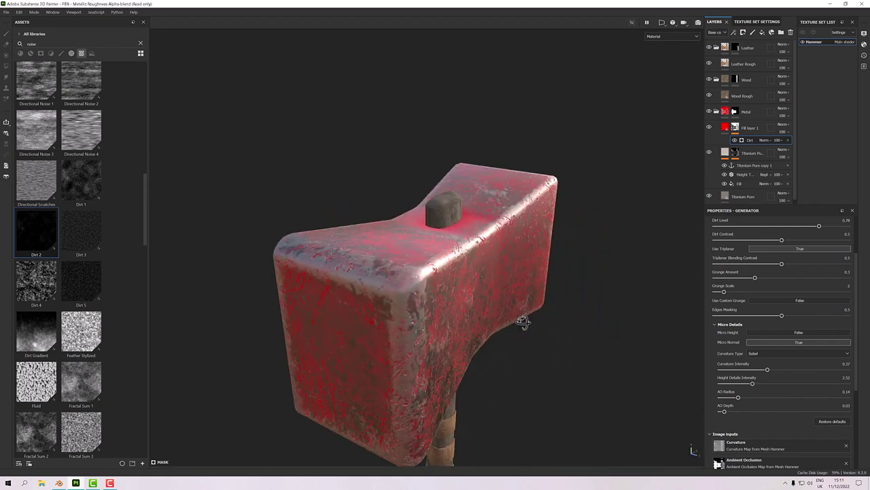
left_click_drag(441, 319, 511, 265, "alt")
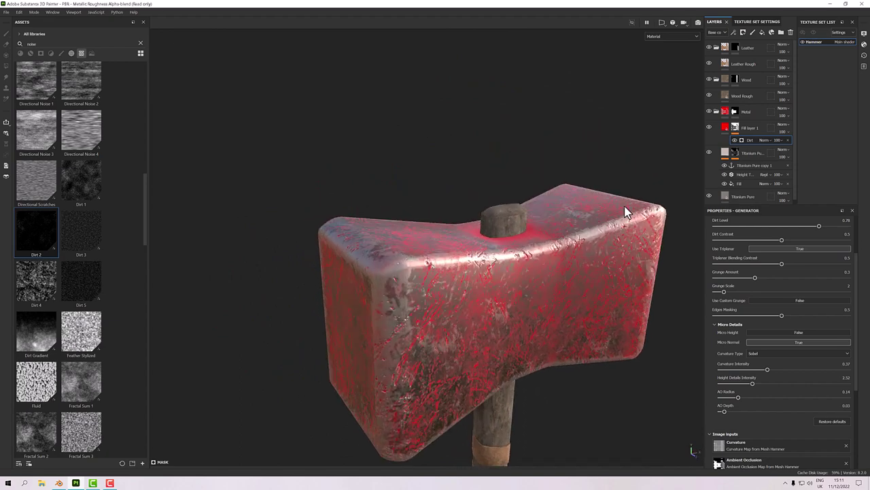
Change the base color of Fill layer 1 to a dark desaturated blue (242244)
left_click(728, 128)
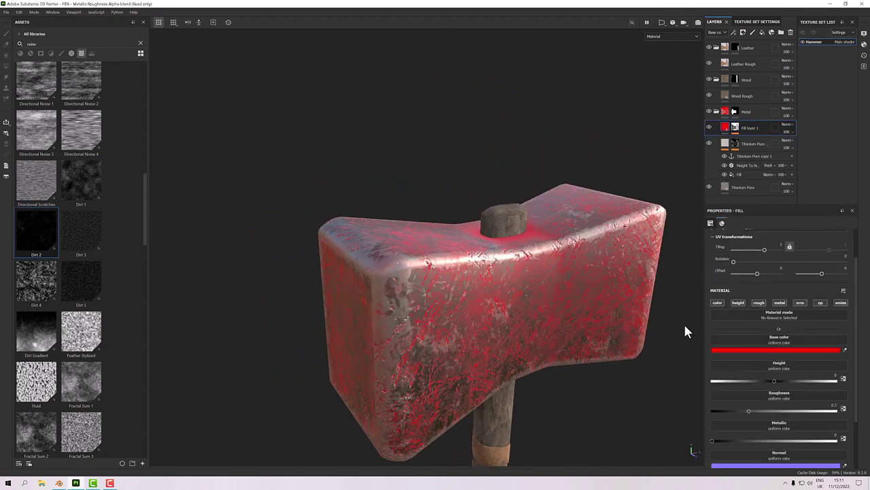
left_click(775, 351)
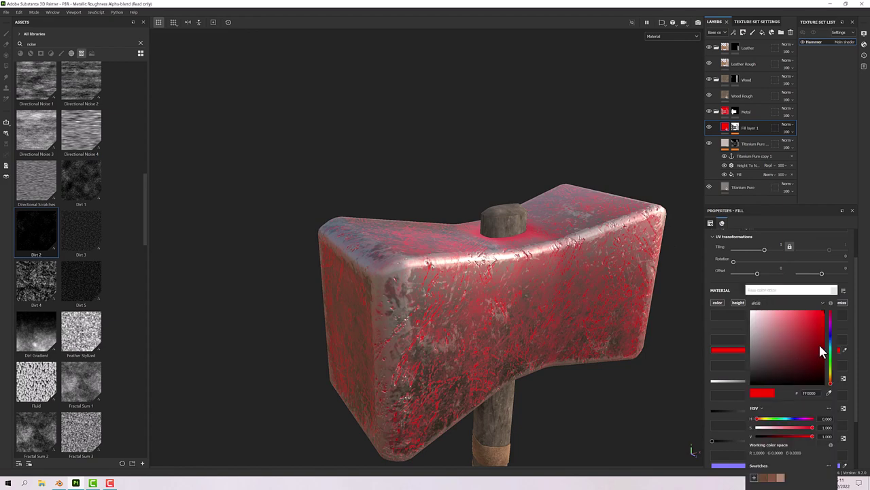
left_click_drag(831, 338, 786, 364)
left_click_drag(491, 322, 653, 304, "alt")
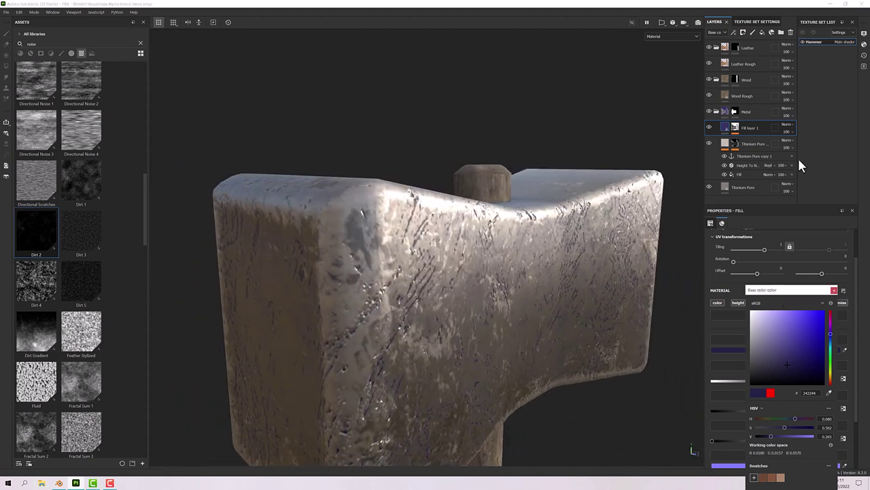
left_click(835, 292)
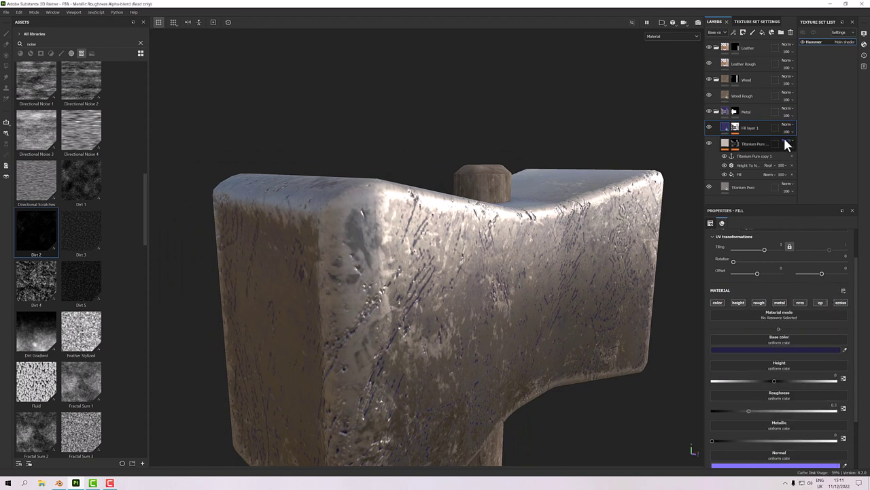
Lower the opacity of Fill layer 1 to 64 and inspect the metal from several angles
left_click_drag(811, 144, 799, 144)
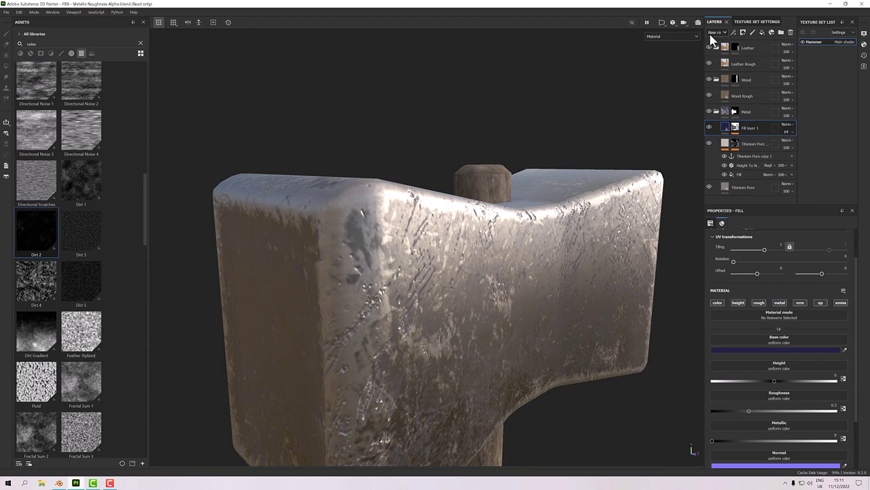
left_click_drag(482, 295, 537, 319, "alt")
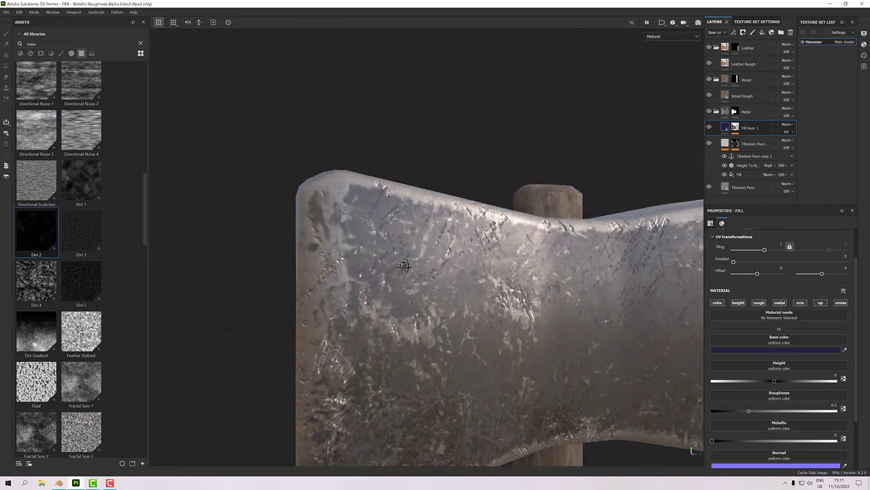
scroll(540, 320, "down", 8)
left_click_drag(520, 264, 615, 316, "alt")
scroll(615, 322, "up", 3)
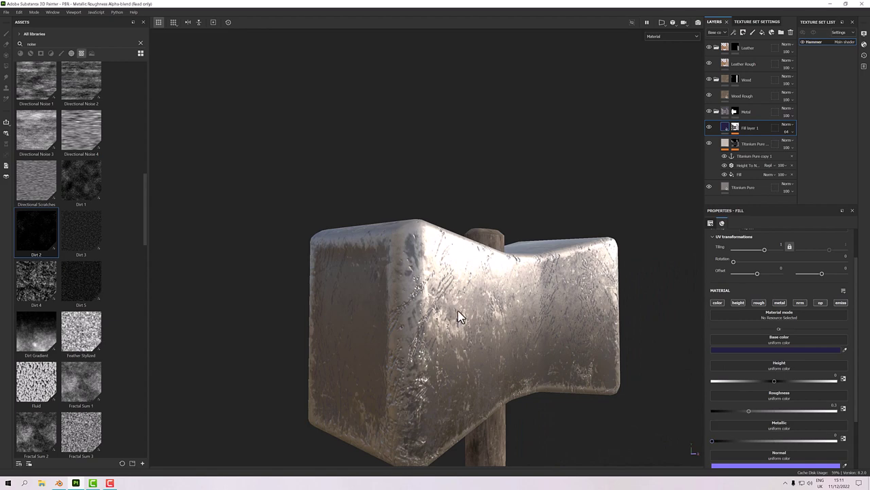
left_click_drag(568, 350, 533, 401, "alt")
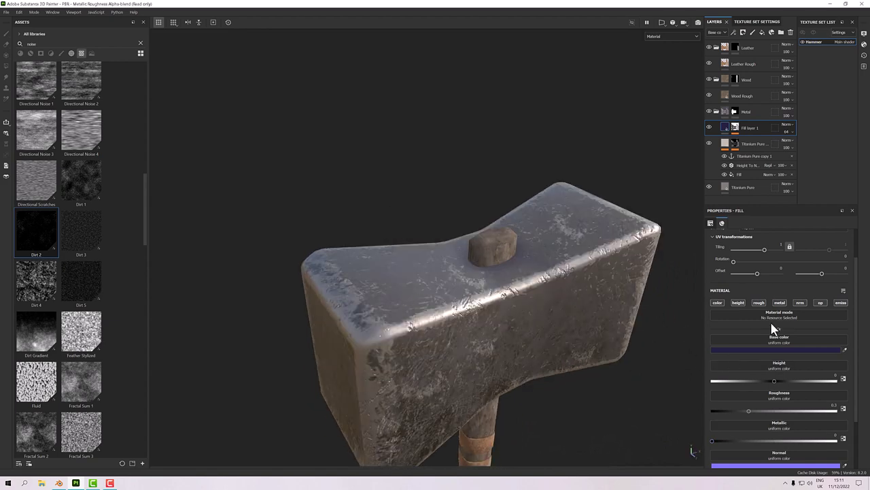
Limit the material channels of Fill layer 1 to color, roughness and metallic
left_click(718, 304)
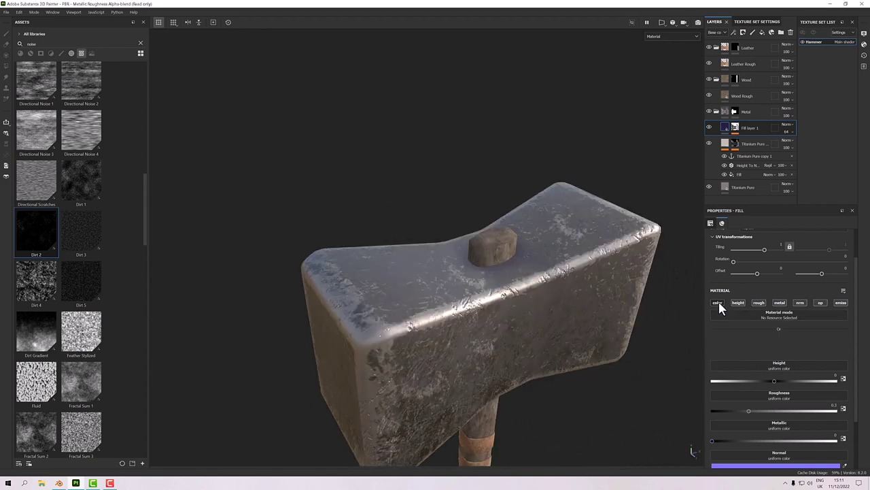
left_click(719, 304)
left_click(718, 304)
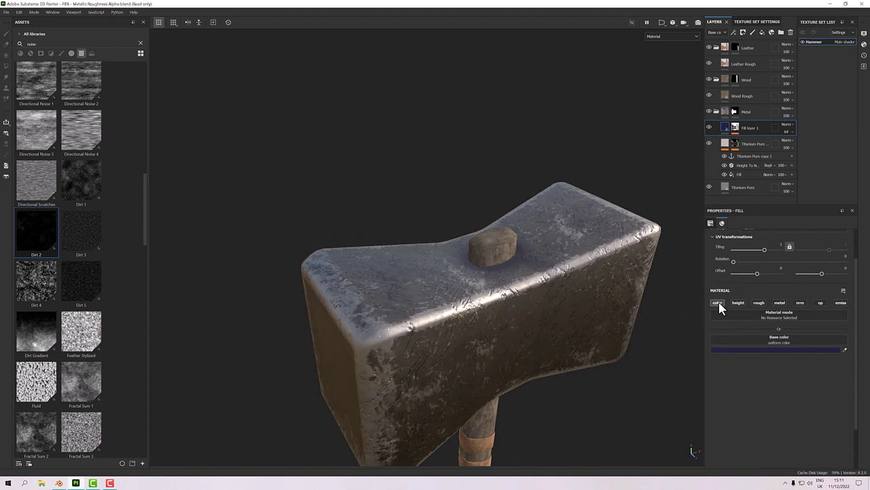
left_click(759, 303)
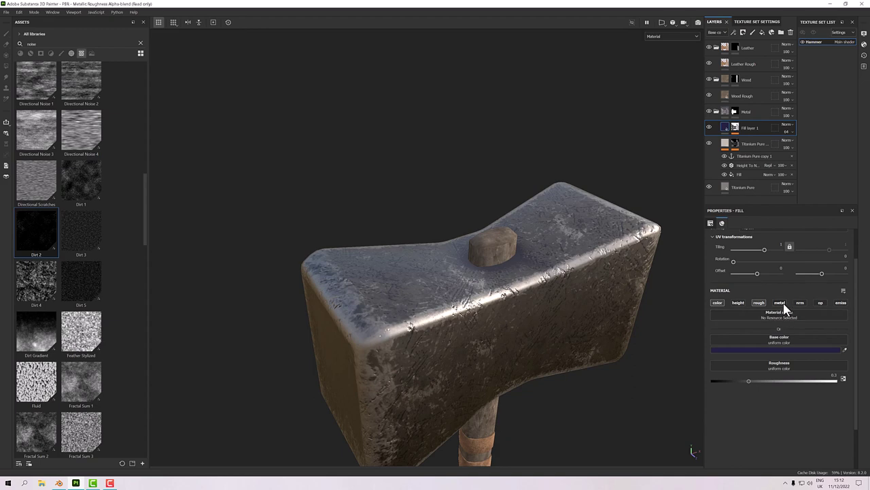
left_click(781, 303)
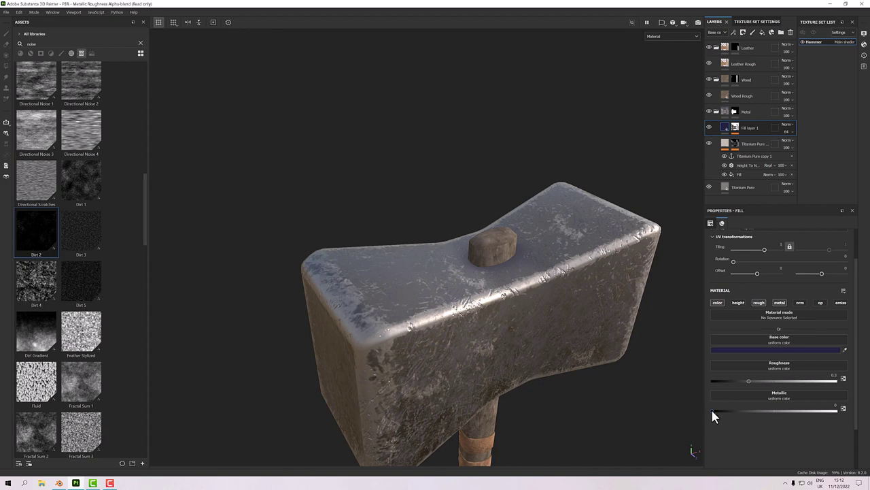
Set the fill layer's metallic value to 1 and its roughness to about 0.6, checking the result on the hammer head
left_click_drag(713, 411, 838, 412)
left_click_drag(571, 397, 520, 296, "alt")
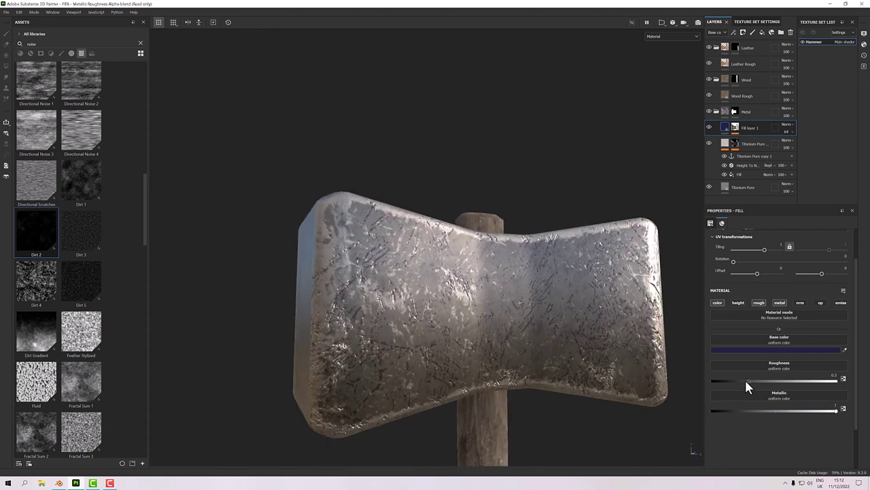
left_click_drag(749, 381, 813, 381)
mouse_move(462, 347)
left_mouse_down("alt")
mouse_move(507, 299)
mouse_move(443, 243)
mouse_move(537, 442)
mouse_move(536, 345)
mouse_move(582, 359)
mouse_move(670, 334)
mouse_move(598, 321)
mouse_move(484, 334)
mouse_move(455, 351)
mouse_move(469, 345)
left_mouse_up("alt")
scroll(483, 333, "up", 3)
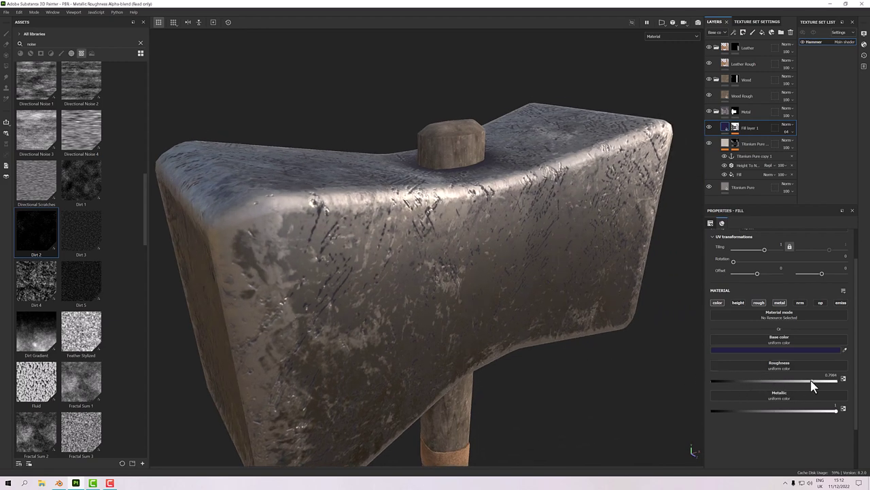
left_click_drag(814, 385, 781, 387)
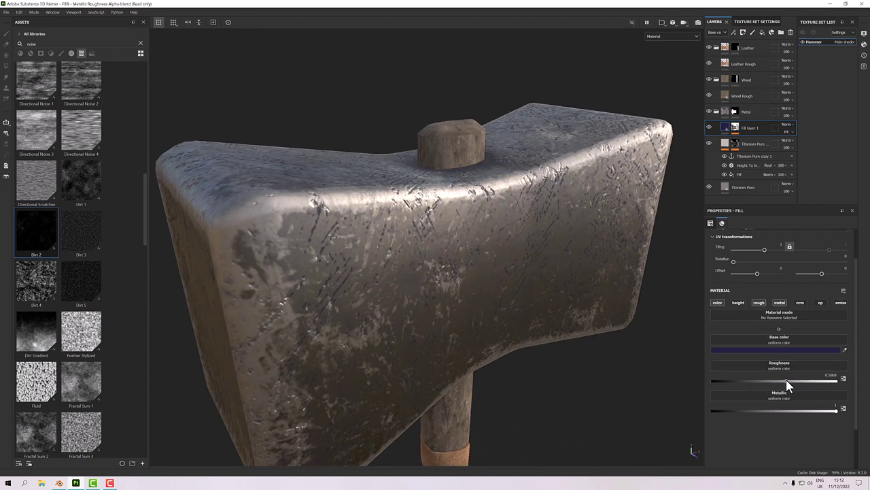
scroll(480, 326, "down", 3)
left_click_drag(480, 327, 353, 256, "alt")
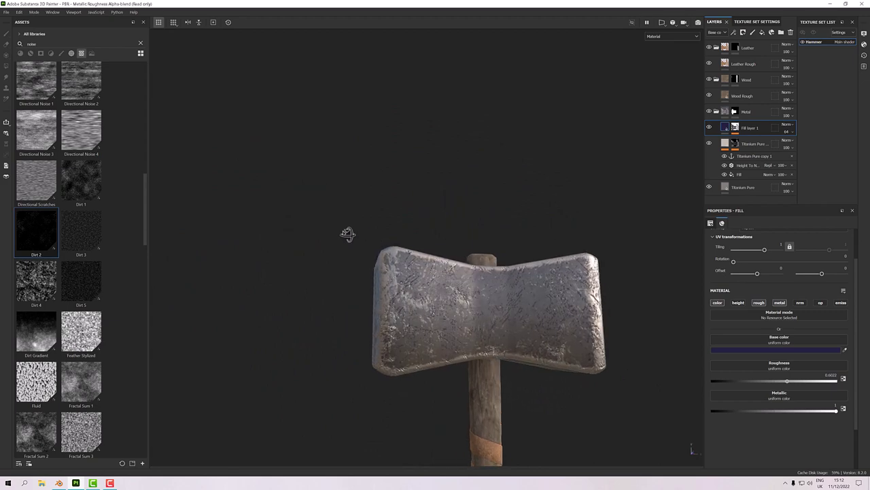
scroll(496, 288, "up", 3)
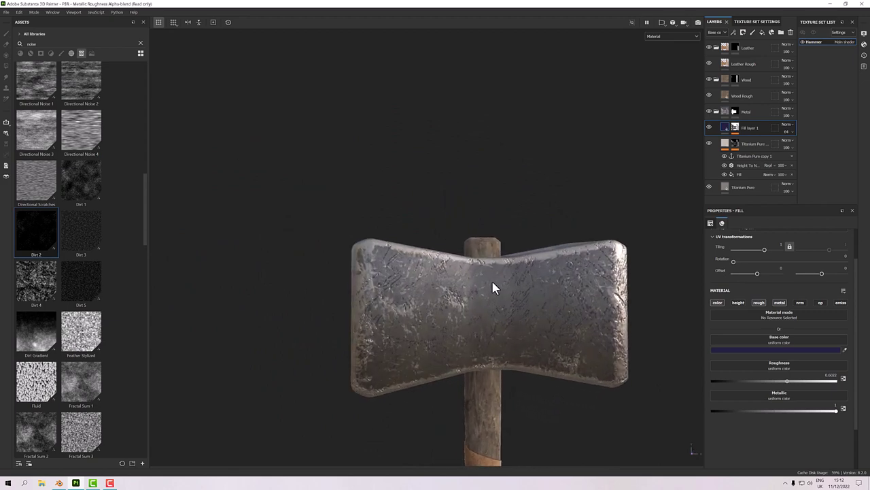
left_click_drag(502, 292, 502, 310, "alt")
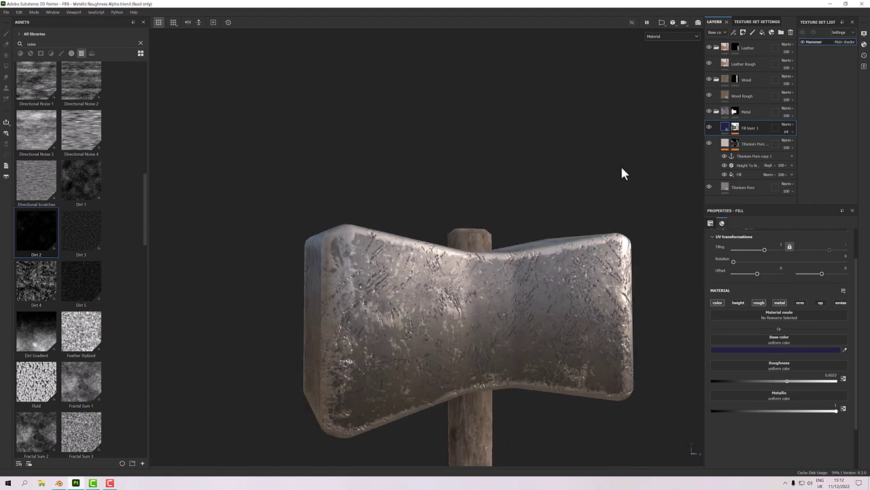
Add a paint effect to the mask of Fill layer 1, above the Dirt generator
left_click(735, 129)
key("1")
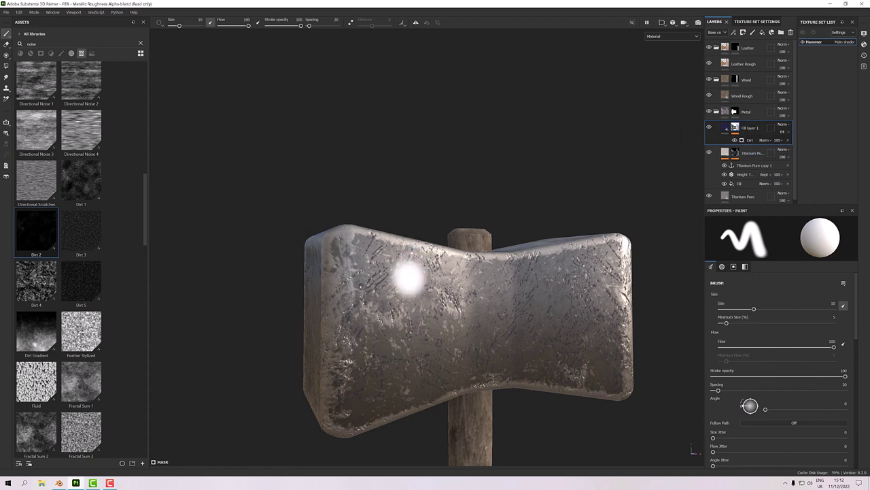
left_click_drag(410, 368, 557, 319, "alt")
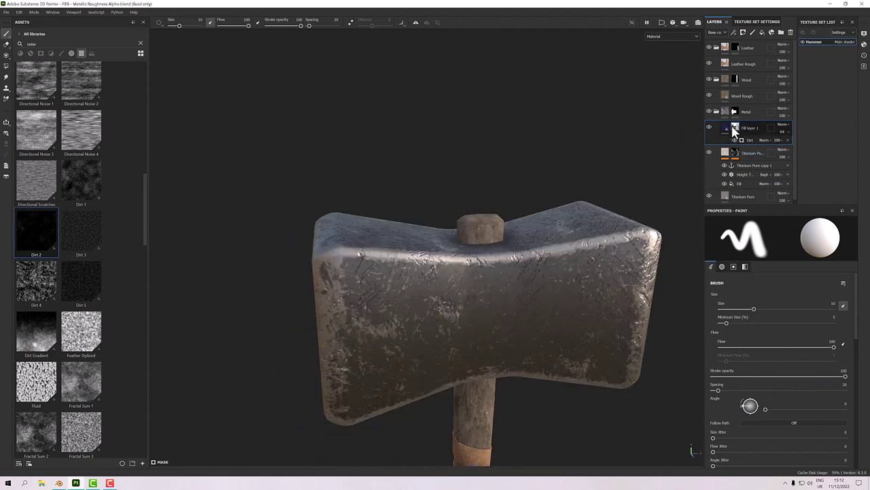
right_click(735, 127)
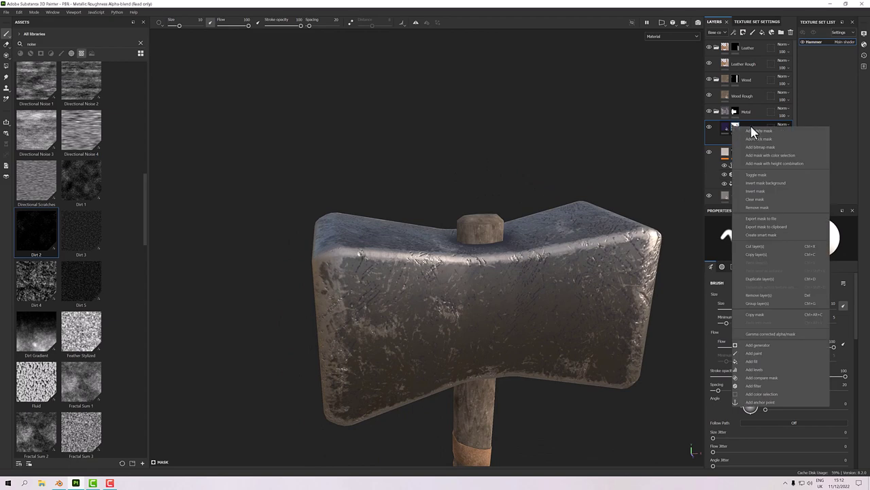
left_click(769, 353)
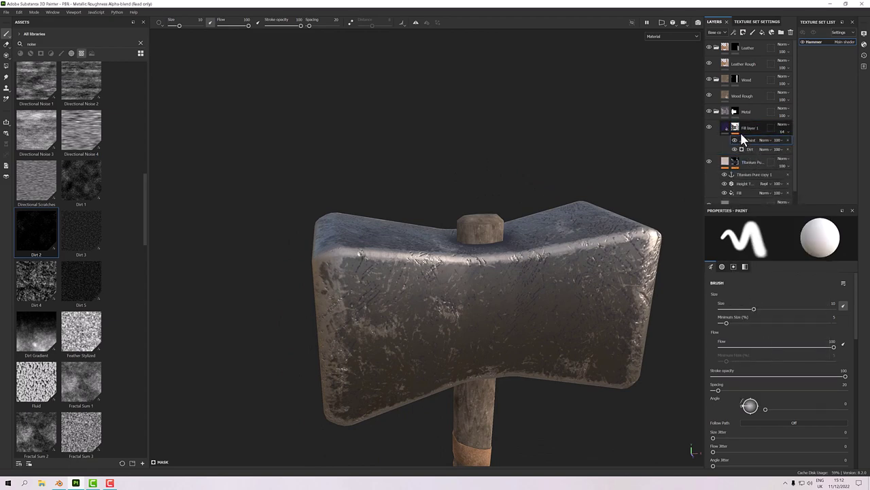
Paint a short black stroke (grayscale 0, brush size about 3.6) in the fill layer's mask on the hammer head's face
left_click_drag(563, 278, 485, 337, "alt")
scroll(532, 311, "up", 3)
scroll(532, 312, "up", 2)
key("ctrl+z")
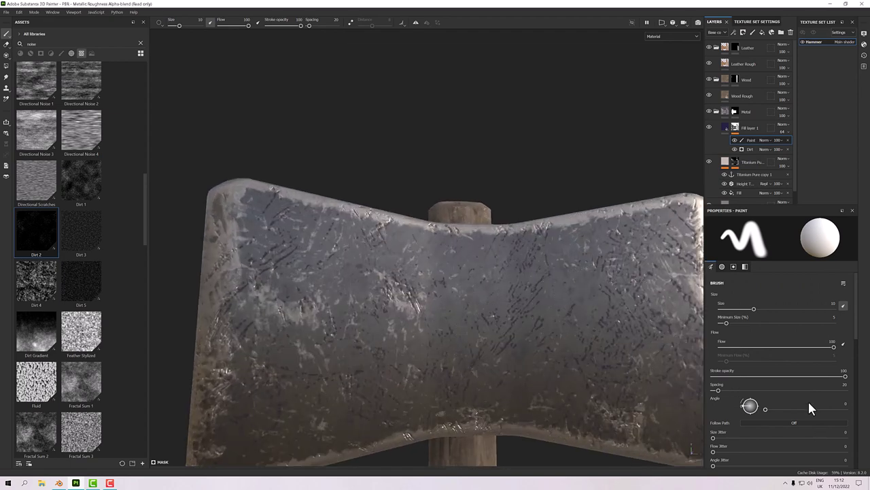
scroll(807, 399, "down", 5)
scroll(793, 416, "down", 3)
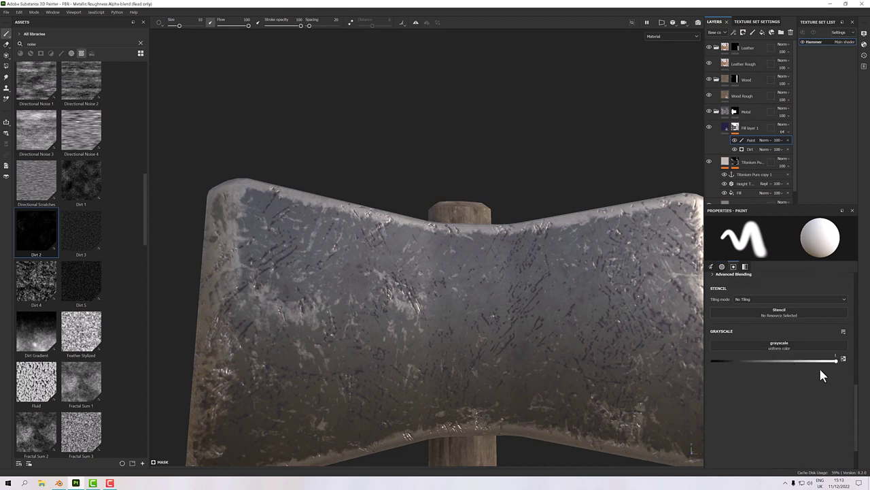
left_click_drag(836, 361, 712, 361)
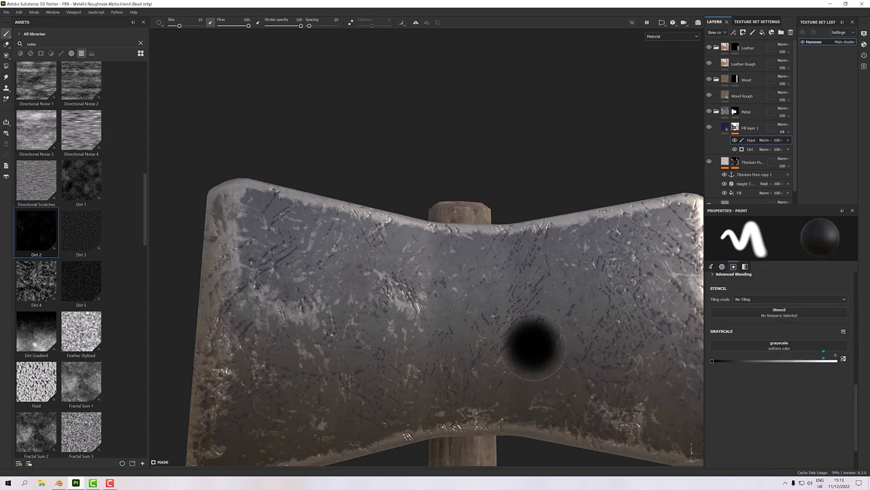
right_click_drag(525, 292, 489, 292, "ctrl")
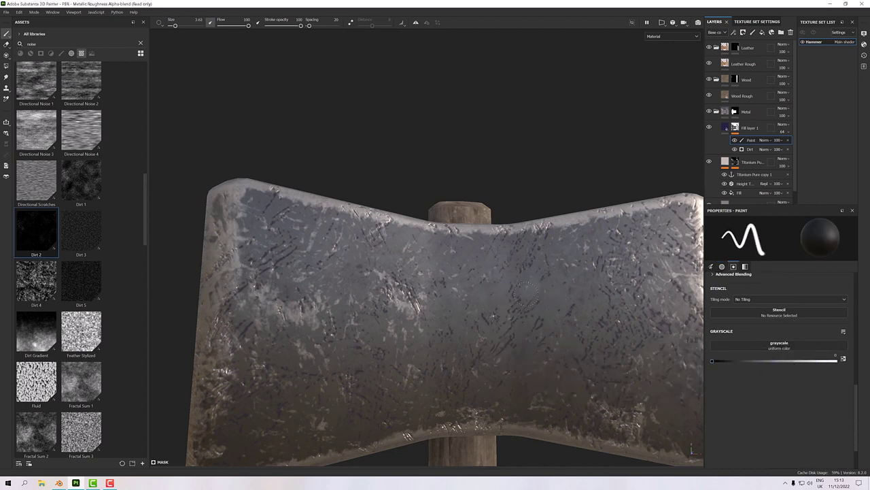
mouse_move(525, 292)
left_mouse_down()
mouse_move(507, 313)
mouse_move(520, 288)
mouse_move(500, 288)
left_mouse_up()
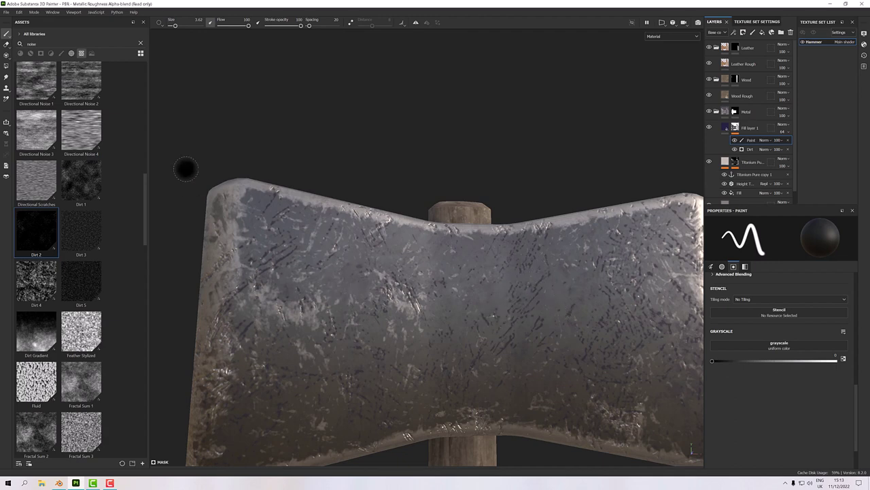
Filter the assets to brushes, clear the old search term and search for dirt brushes
scroll(145, 91, "up", 10)
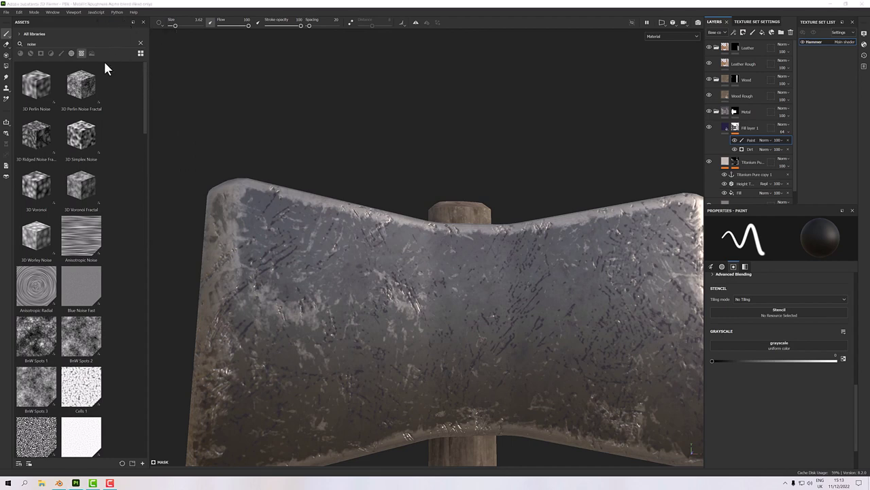
left_click(61, 53)
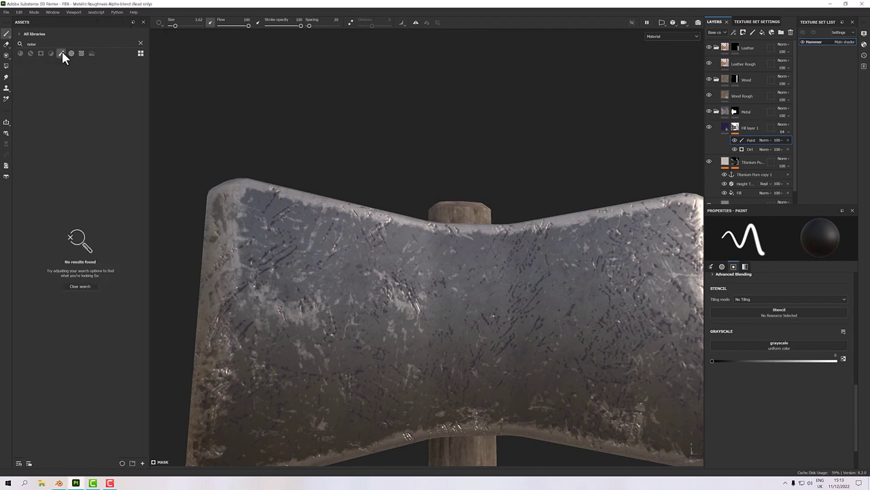
left_click(140, 44)
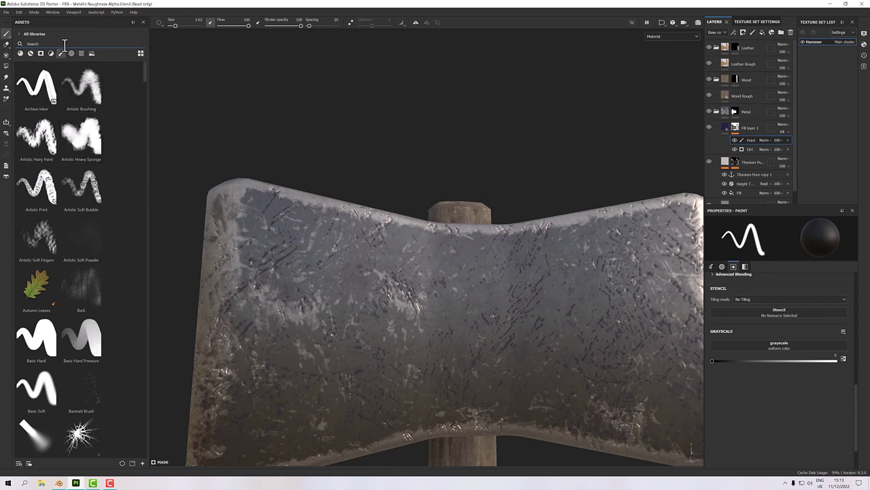
type("di")
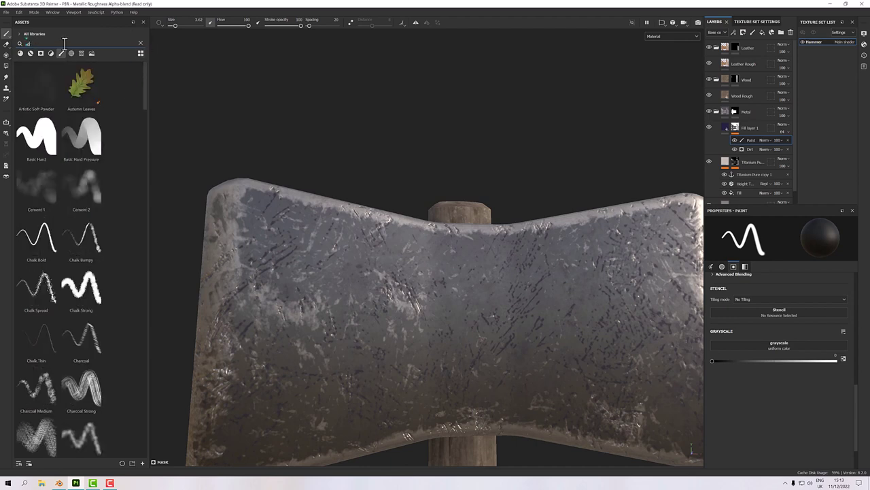
type("r")
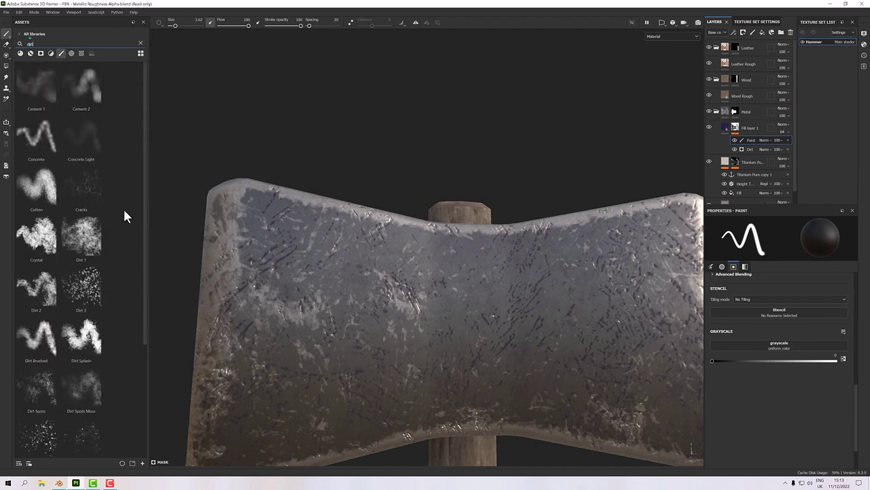
Load the Dirt 1 brush from the dirt search and review its size, flow and jitter settings
type("t")
left_click(92, 246)
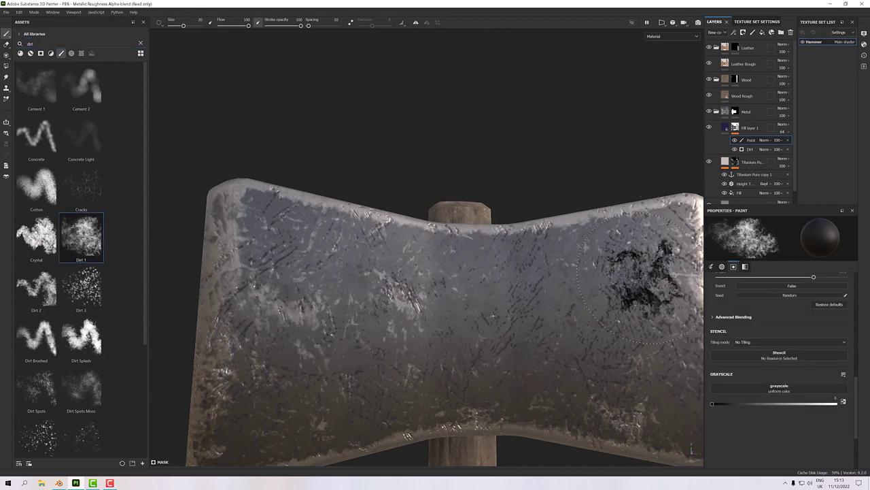
scroll(759, 339, "up", 4)
scroll(759, 344, "up", 5)
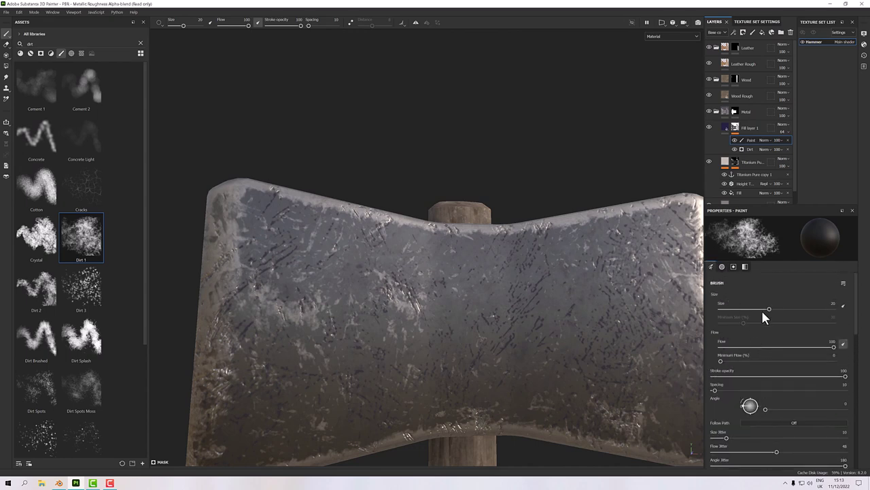
scroll(761, 359, "down", 3)
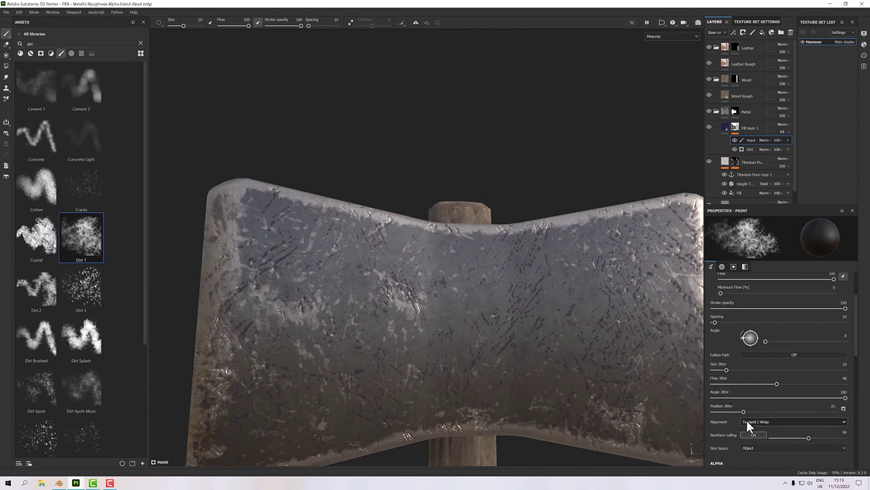
With the brush size at about 8.7, paint black dirt texture over the hammer head's broad face in Fill layer 1's mask
right_click_drag(525, 299, 495, 299, "ctrl")
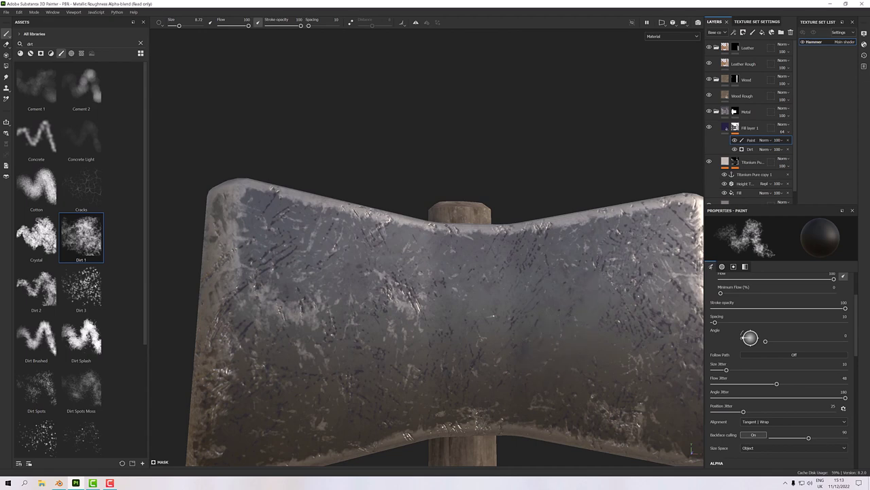
left_click(323, 268)
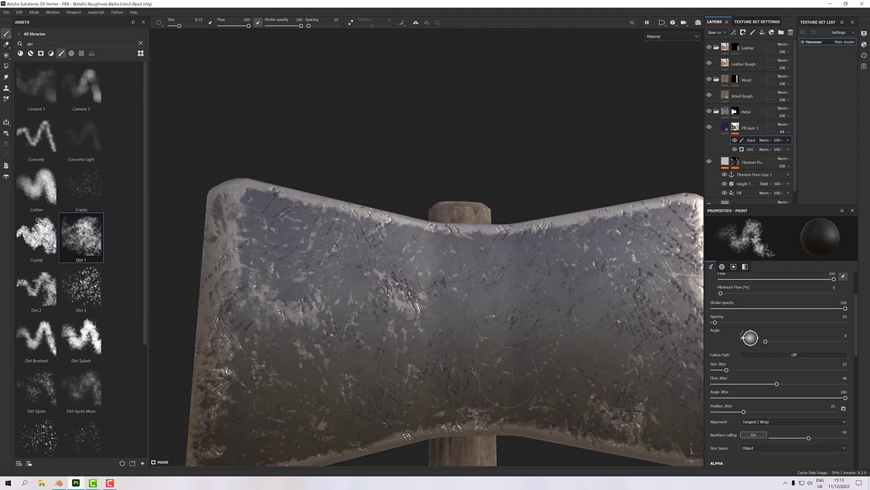
mouse_move(633, 320)
left_mouse_down("alt")
mouse_move(610, 335)
mouse_move(585, 329)
left_mouse_up("alt")
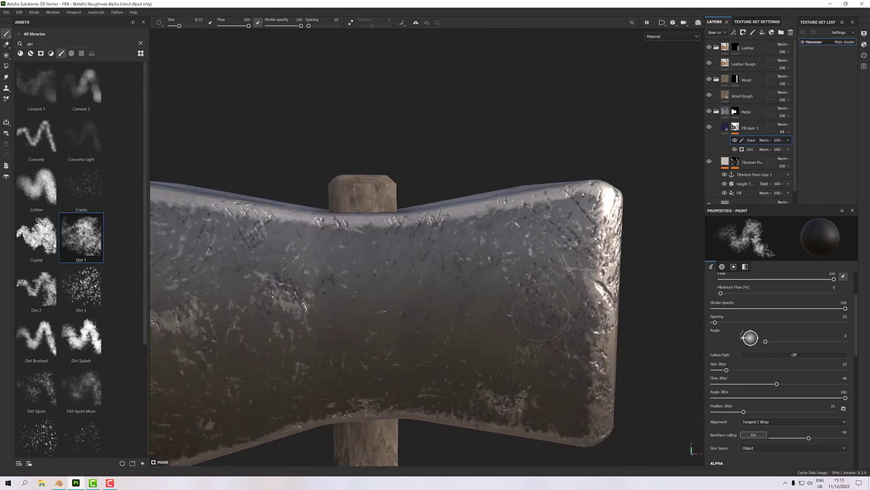
mouse_move(467, 272)
left_mouse_down("alt")
mouse_move(520, 346)
mouse_move(483, 337)
mouse_move(435, 346)
left_mouse_up("alt")
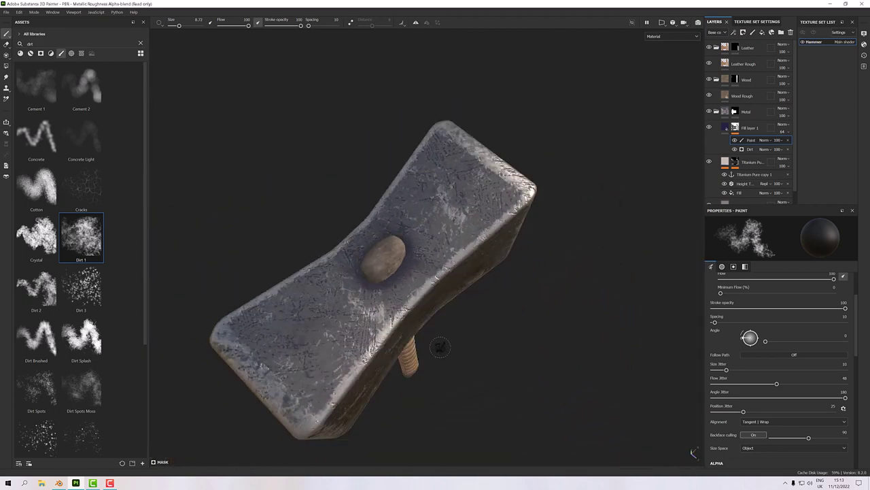
Try dirt strokes on the top of the hammer head with the brush size raised to about 17, and undo them
left_click_drag(301, 346, 309, 332)
key("]")
key("ctrl+z")
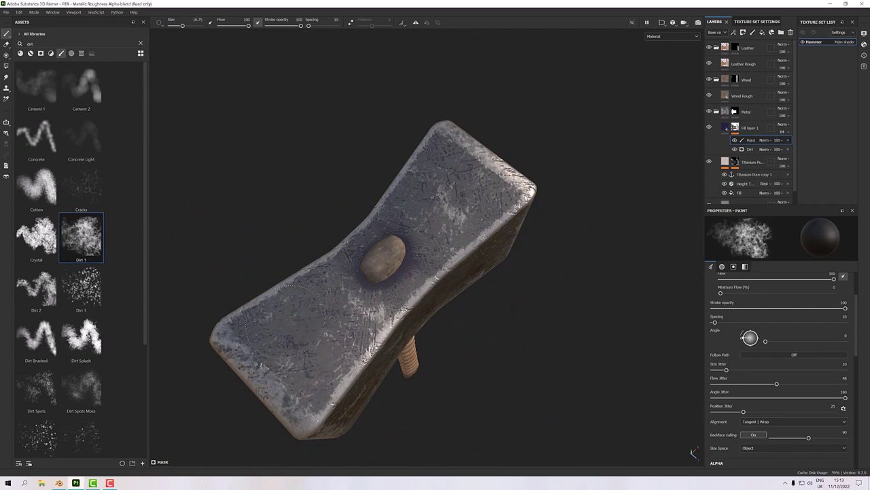
left_click(353, 322)
key("ctrl+z")
mouse_move(438, 158)
left_mouse_down()
mouse_move(442, 231)
mouse_move(551, 171)
mouse_move(611, 154)
mouse_move(613, 181)
mouse_move(644, 200)
mouse_move(556, 162)
mouse_move(478, 242)
mouse_move(553, 178)
mouse_move(565, 144)
mouse_move(552, 161)
left_mouse_up()
key("ctrl+z")
Set the brush size to about 11.8 and the position jitter to 76, and paint over the head's opposite broad face
key("[")
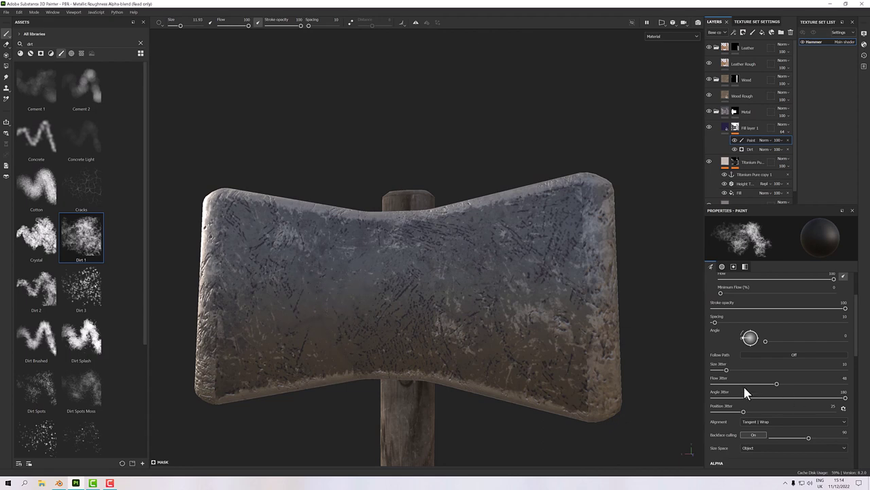
left_click_drag(747, 407, 804, 405)
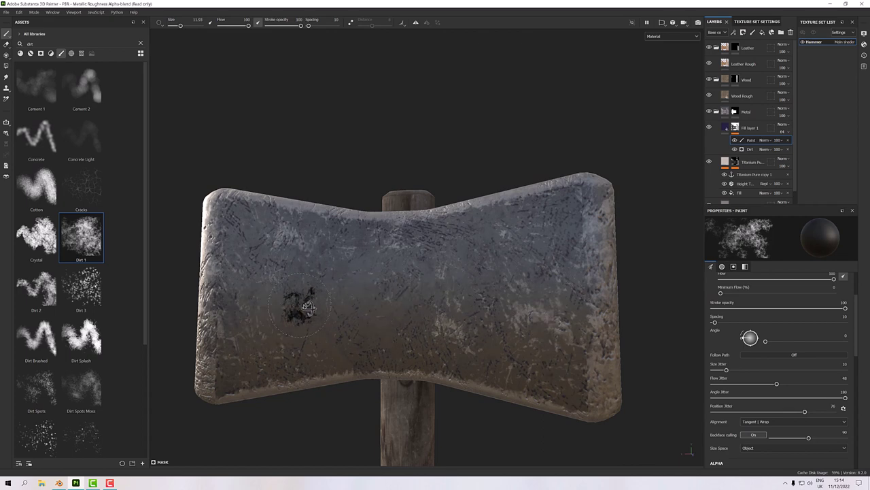
mouse_move(302, 301)
left_mouse_down("alt")
mouse_move(359, 333)
mouse_move(346, 321)
left_mouse_up("alt")
left_click_drag(381, 347, 427, 315, "alt")
left_click_drag(508, 322, 473, 322, "alt")
Paint black Dirt 1 strokes in the mask on both end faces and the remaining sides of the hammer head
scroll(381, 299, "down", 3)
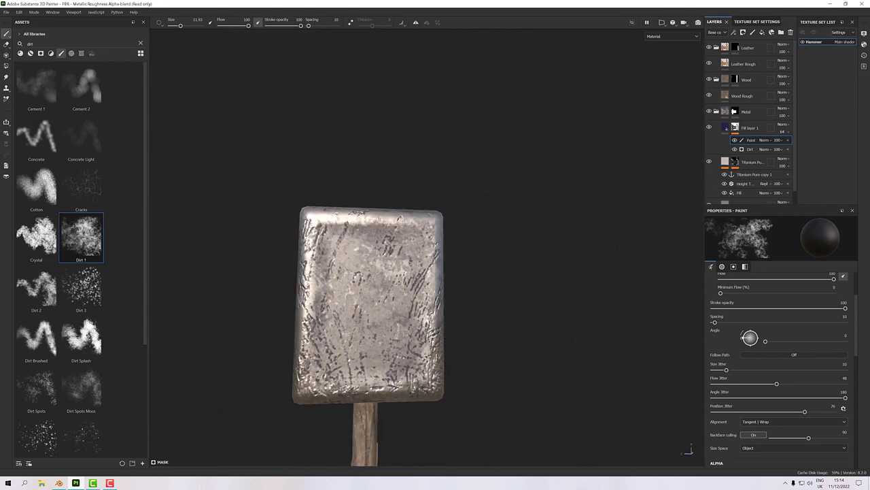
left_click(366, 305)
mouse_move(366, 304)
left_mouse_down("alt")
mouse_move(442, 320)
mouse_move(377, 300)
left_mouse_up("alt")
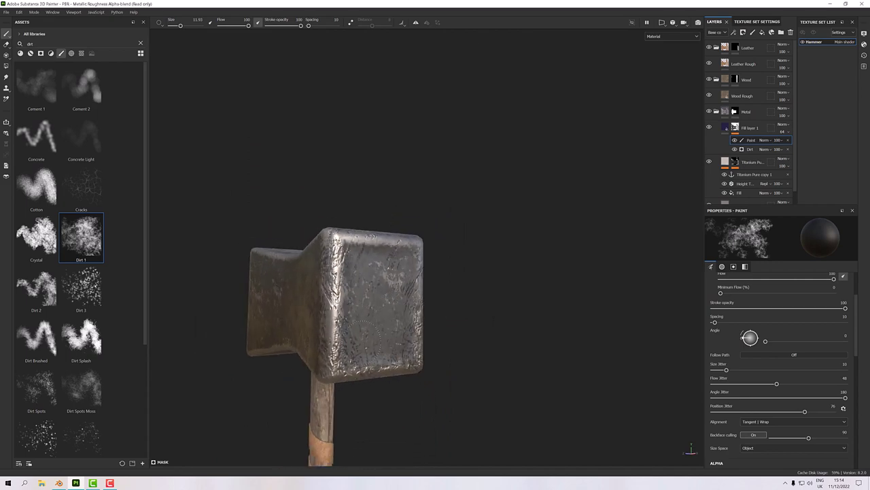
left_click_drag(374, 351, 529, 310, "alt")
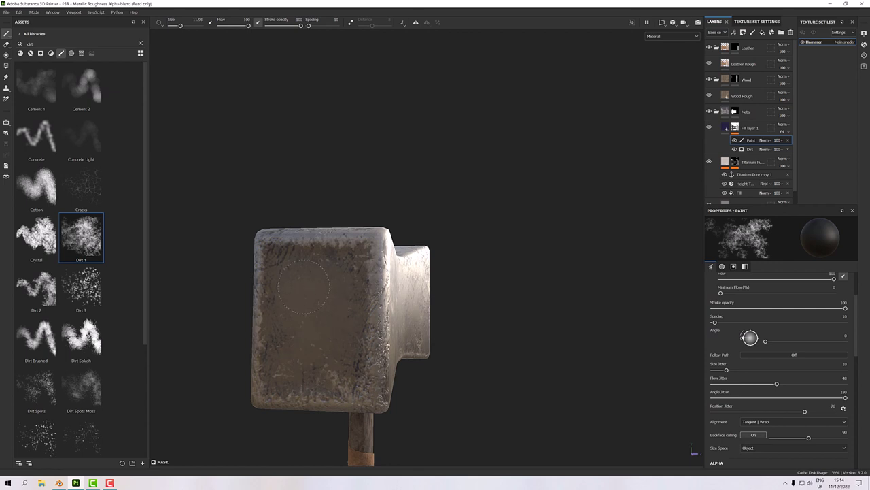
left_click_drag(313, 336, 379, 324, "alt")
scroll(351, 317, "up", 5)
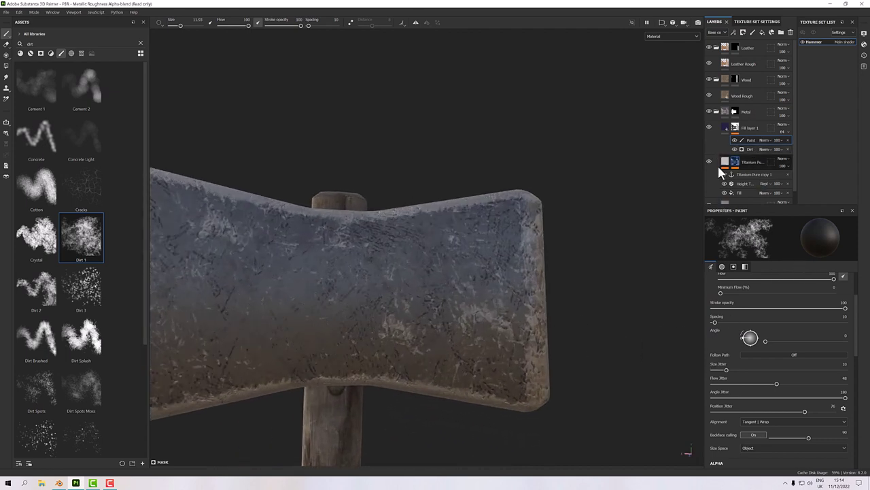
left_click_drag(412, 289, 387, 258, "alt")
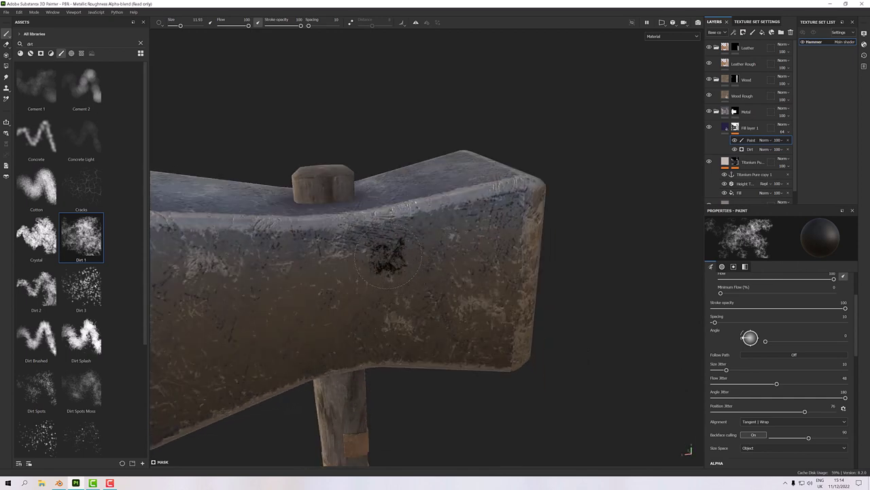
mouse_move(359, 295)
left_mouse_down("alt")
mouse_move(482, 309)
mouse_move(413, 297)
mouse_move(461, 310)
mouse_move(558, 280)
mouse_move(510, 254)
mouse_move(395, 306)
mouse_move(423, 246)
mouse_move(408, 236)
mouse_move(452, 243)
mouse_move(342, 307)
mouse_move(435, 258)
mouse_move(485, 283)
mouse_move(493, 306)
left_mouse_up("alt")
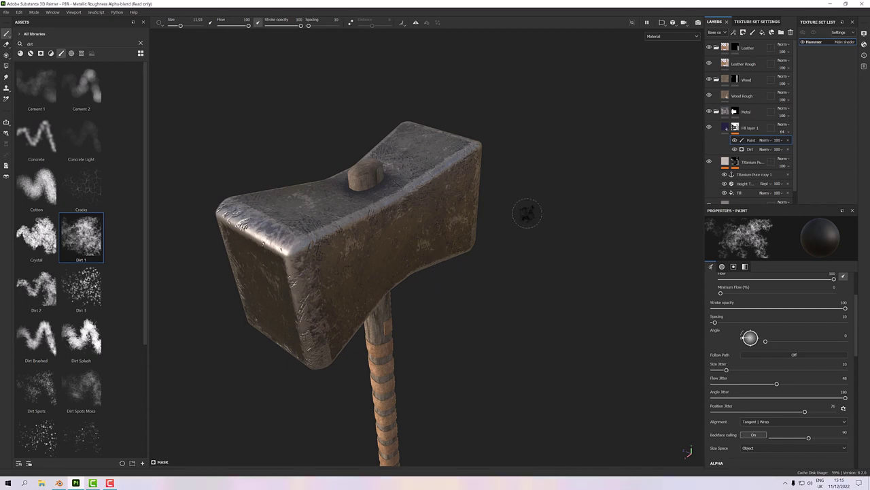
Raise the roughness of Fill layer 1 slightly and check the metal from several angles
left_click(720, 123)
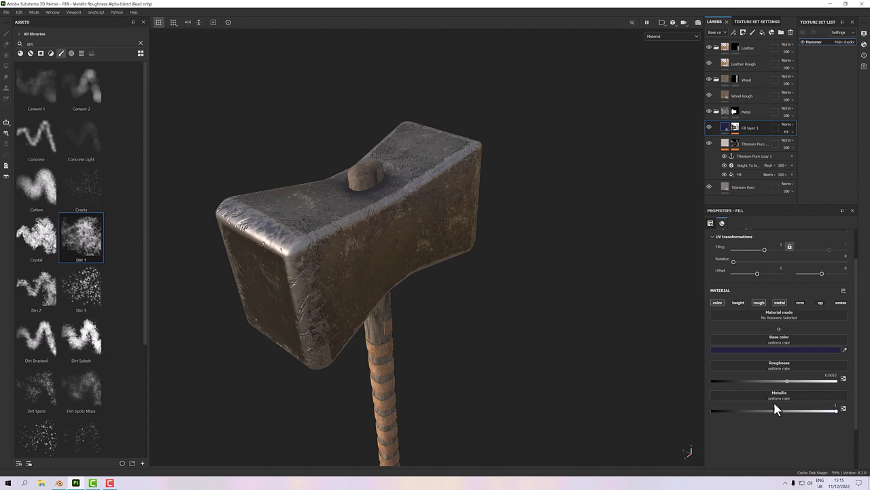
left_click_drag(787, 382, 790, 381)
left_click_drag(461, 344, 338, 250, "alt")
left_click_drag(370, 226, 470, 222, "alt")
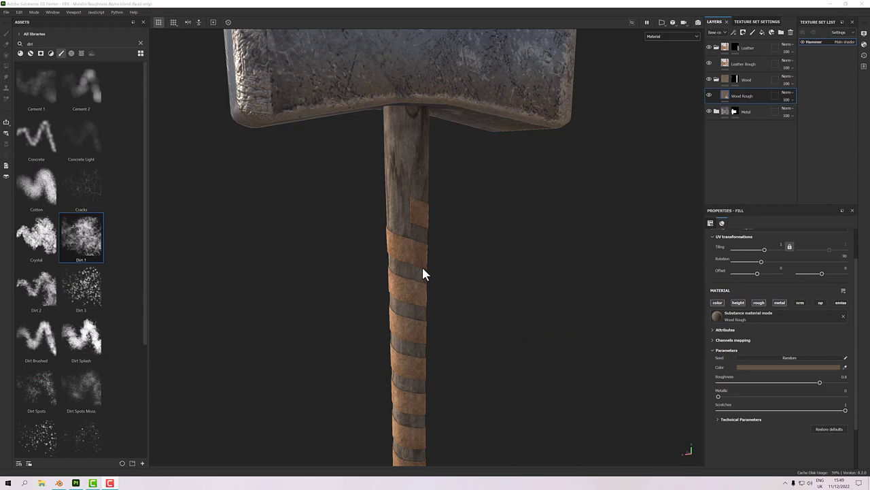
Duplicate the Wood Rough layer
scroll(451, 268, "down", 5)
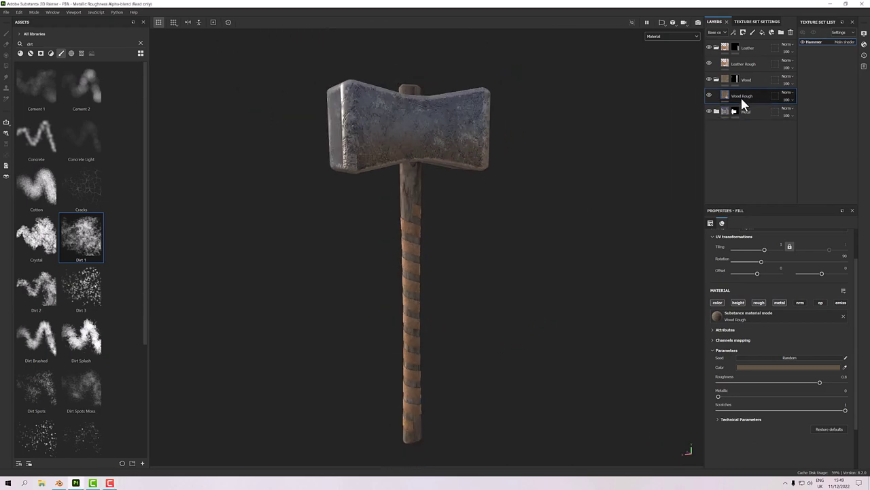
right_click(740, 96)
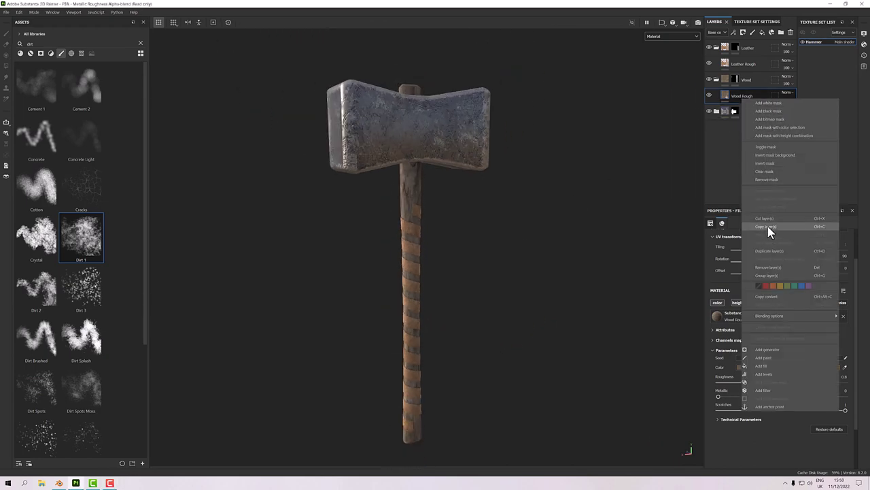
left_click(770, 251)
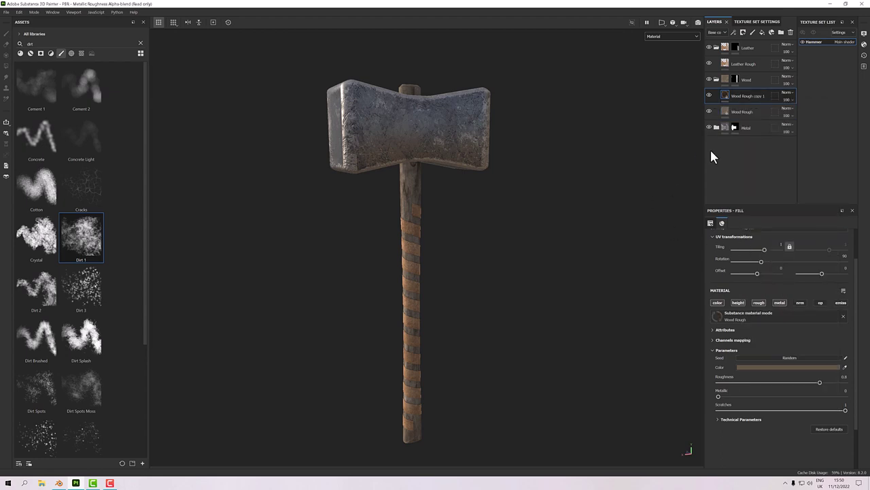
Lighten the duplicated wood layer's color by setting its HSV value to about 0.52, checking the result on the handle
left_click(768, 368)
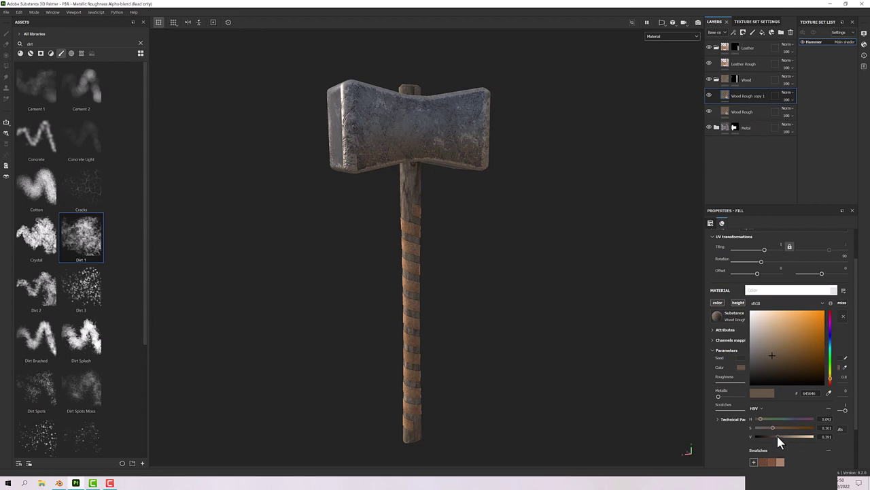
mouse_move(778, 435)
left_mouse_down()
mouse_move(792, 436)
mouse_move(784, 433)
left_mouse_up()
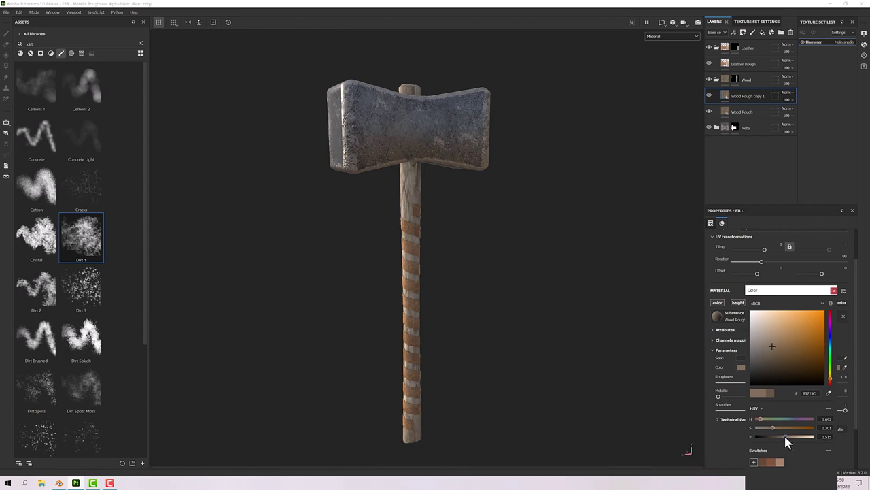
scroll(379, 225, "up", 3)
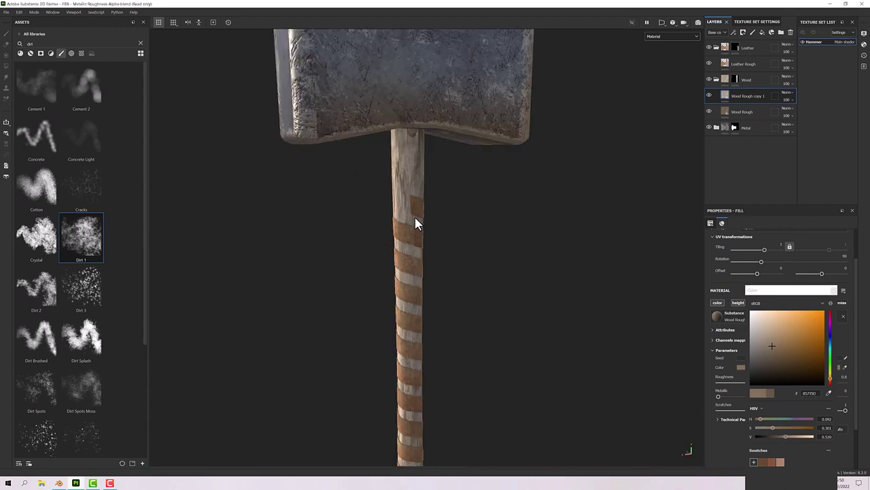
scroll(416, 214, "down", 5)
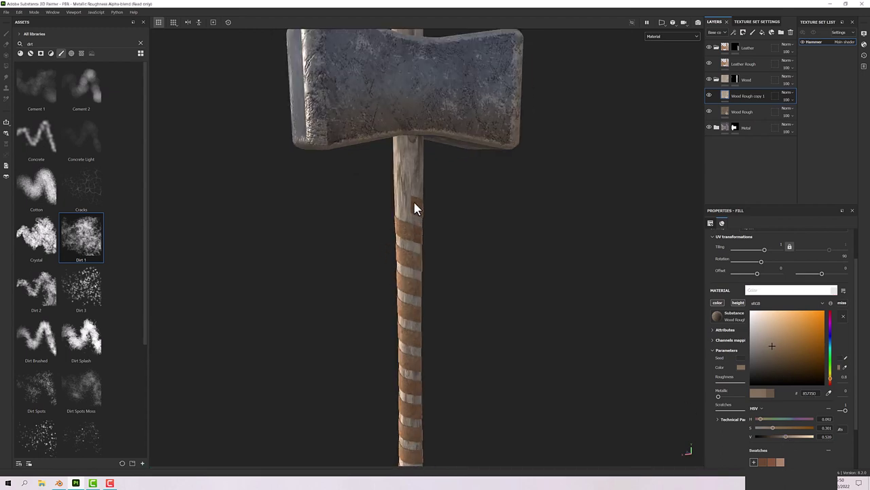
left_click_drag(410, 204, 426, 226, "alt")
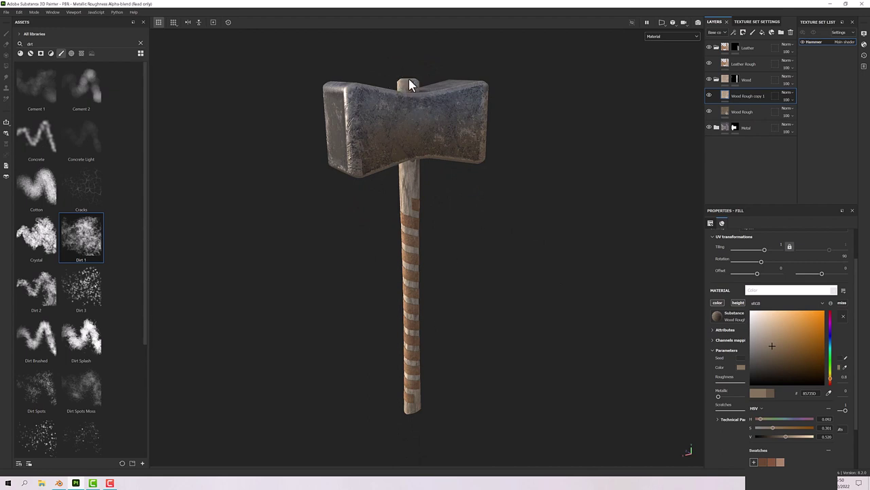
Add a black mask to the duplicated Wood Rough layer and add a paint effect to that mask
right_click(733, 93)
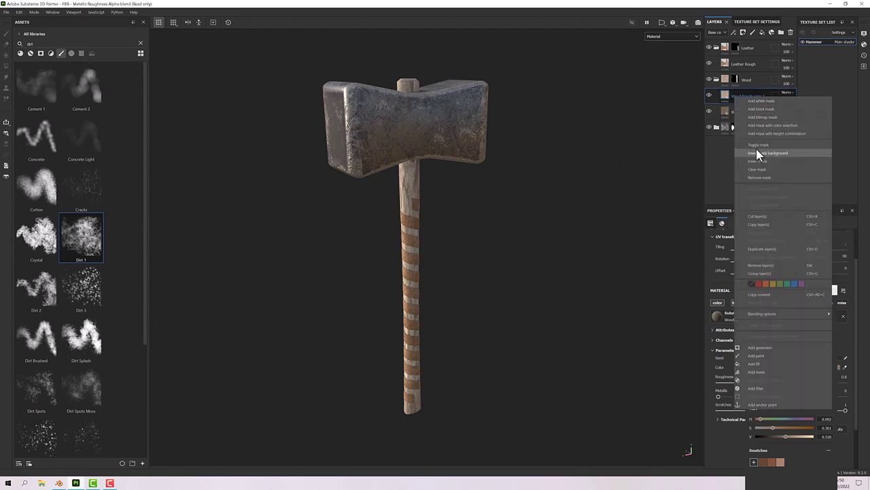
left_click(759, 116)
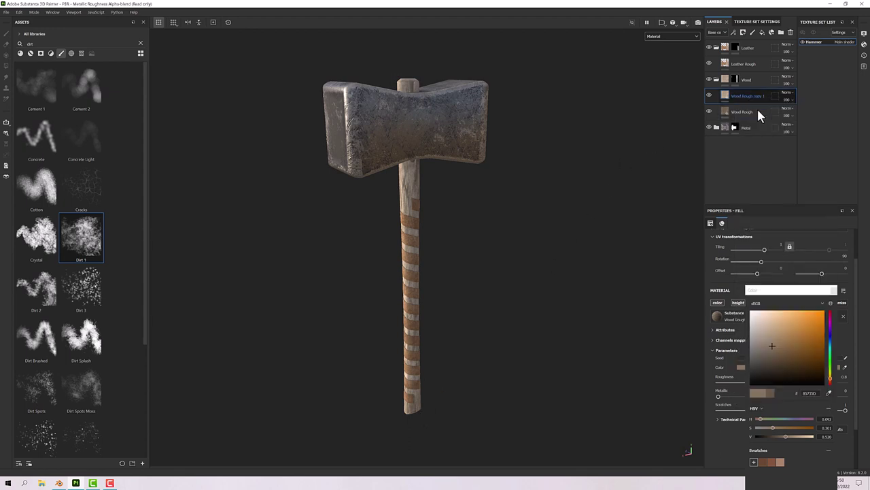
key("1")
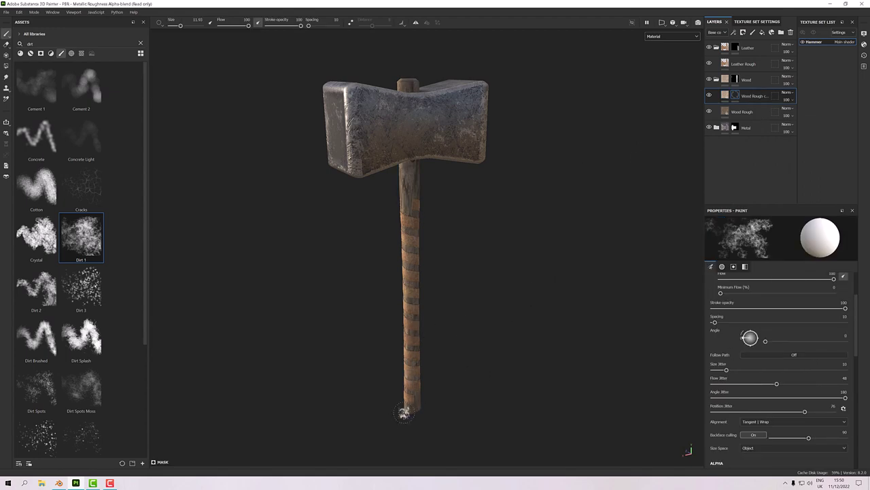
right_click(730, 92)
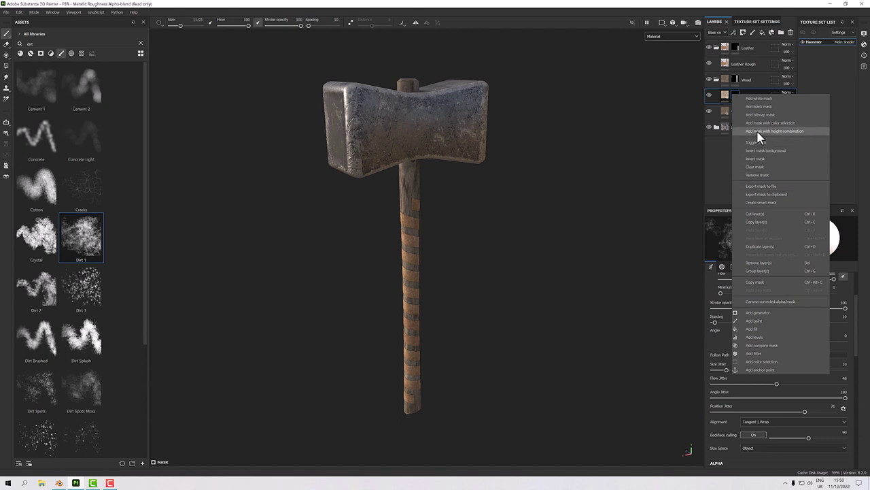
left_click(765, 321)
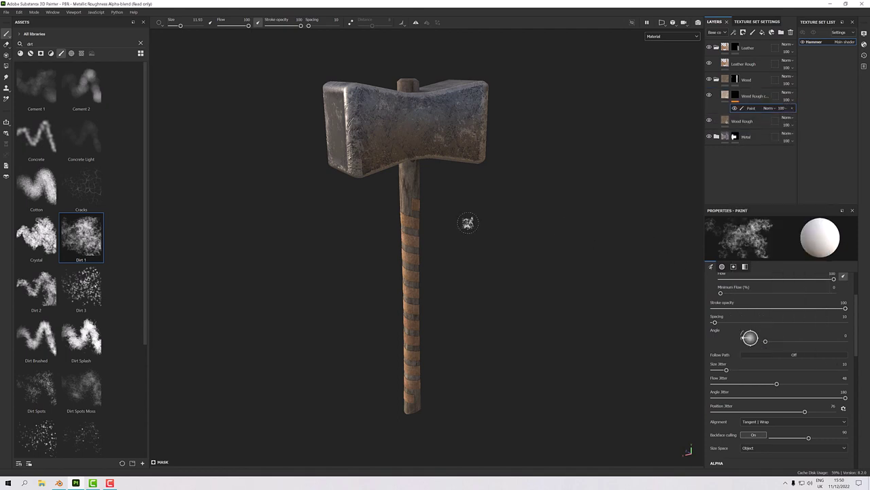
Paint white Dirt 1 strokes at brush size about 5.5 in the lighter wood's mask on the handle's top end
scroll(454, 335, "up", 3)
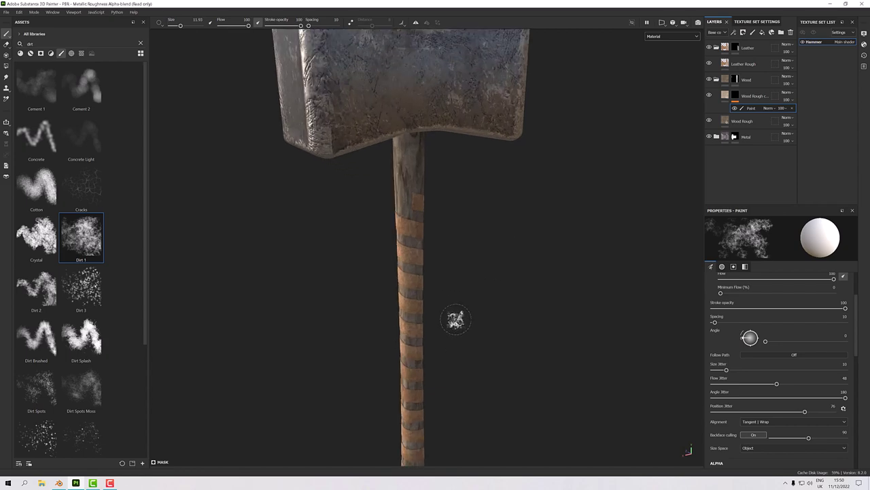
left_click_drag(453, 317, 443, 285, "alt")
scroll(442, 286, "up", 5)
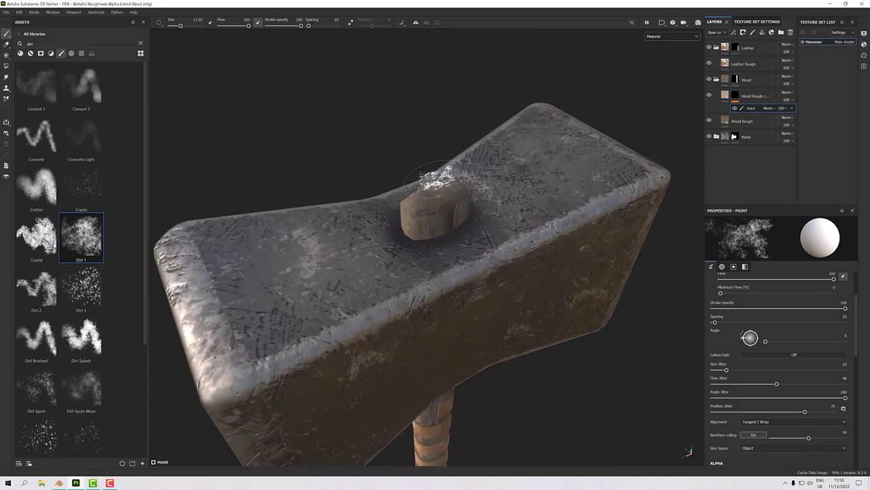
right_click_drag(435, 213, 406, 216, "ctrl")
mouse_move(398, 224)
left_mouse_down()
mouse_move(425, 219)
mouse_move(447, 231)
mouse_move(391, 228)
mouse_move(341, 252)
mouse_move(379, 261)
left_mouse_up()
left_click_drag(319, 242, 318, 262, "alt")
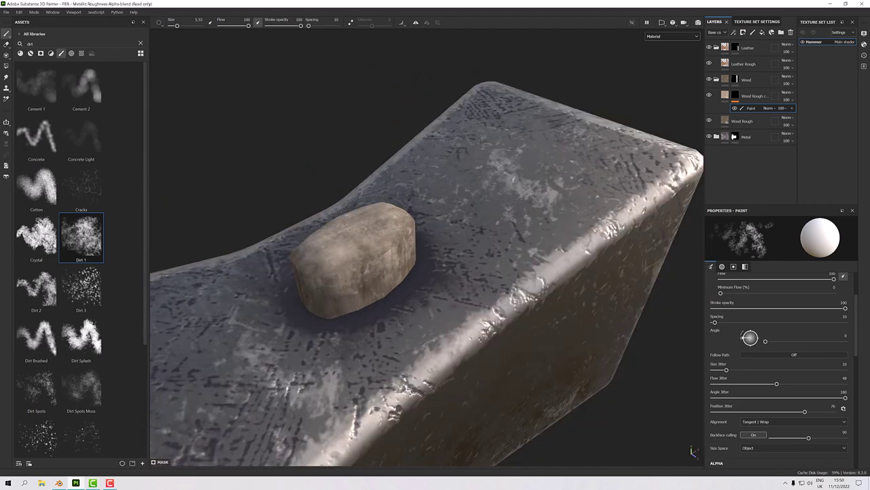
left_click_drag(391, 216, 150, 221, "alt")
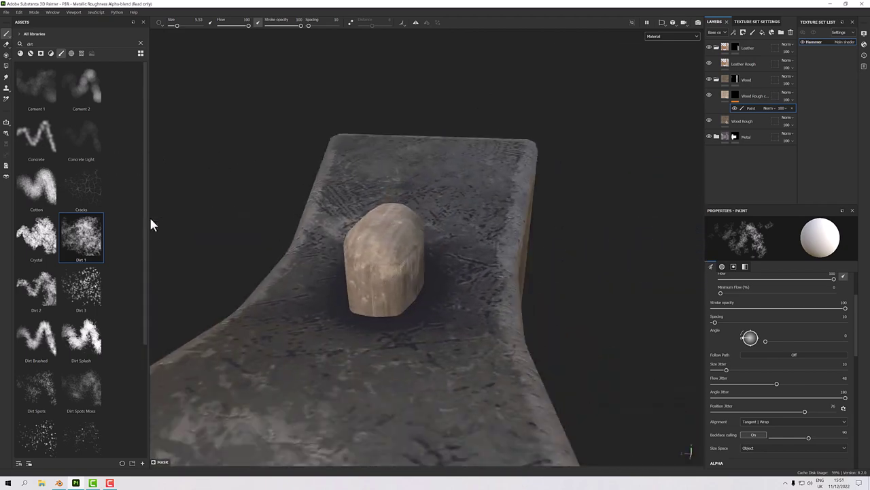
Paint the lighter worn wood onto the handle's bottom end with the Dirt 1 brush at size about 18.3
left_click_drag(335, 248, 336, 240, "alt")
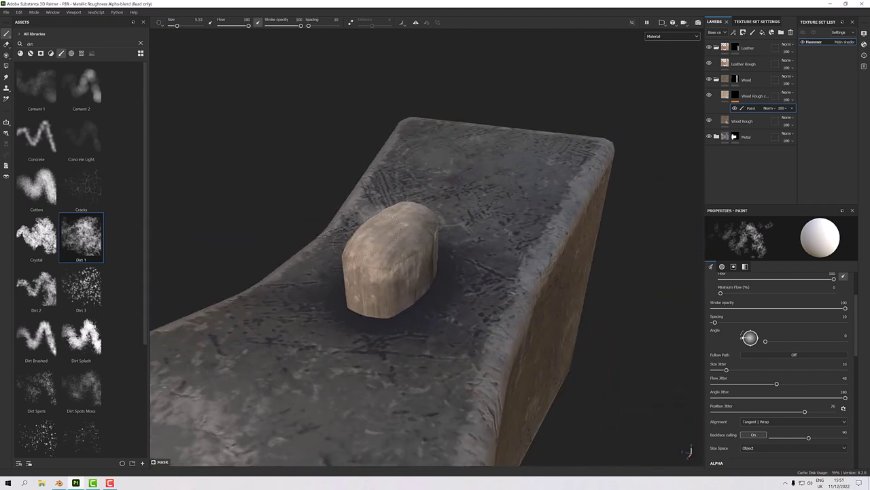
mouse_move(387, 233)
left_mouse_down("alt")
mouse_move(307, 186)
mouse_move(391, 219)
left_mouse_up("alt")
left_click_drag(436, 253, 448, 302, "alt")
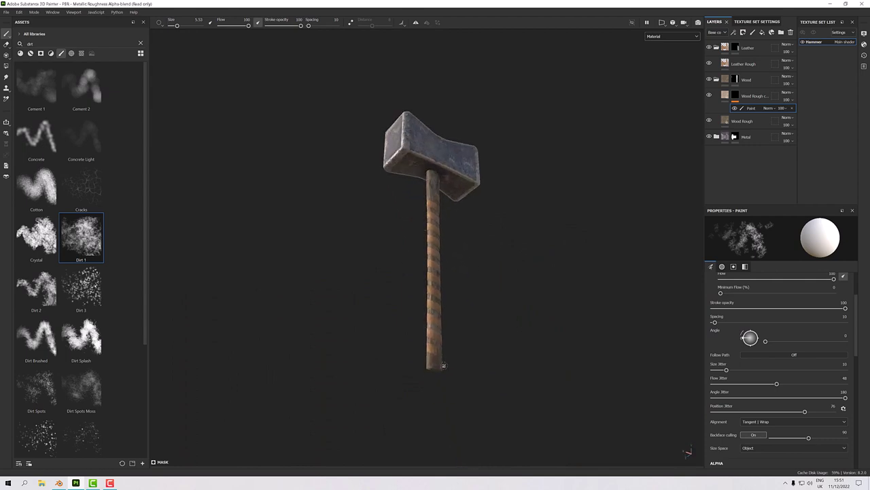
scroll(443, 365, "up", 10)
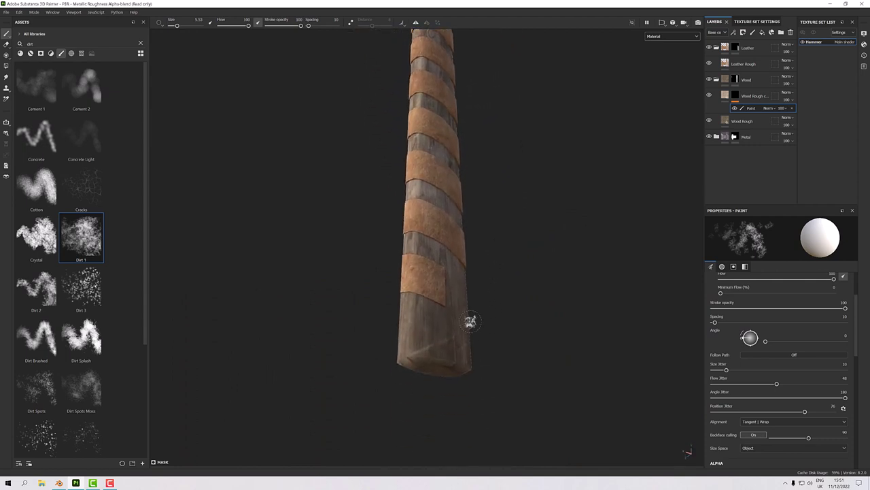
right_click_drag(469, 321, 449, 346, "ctrl")
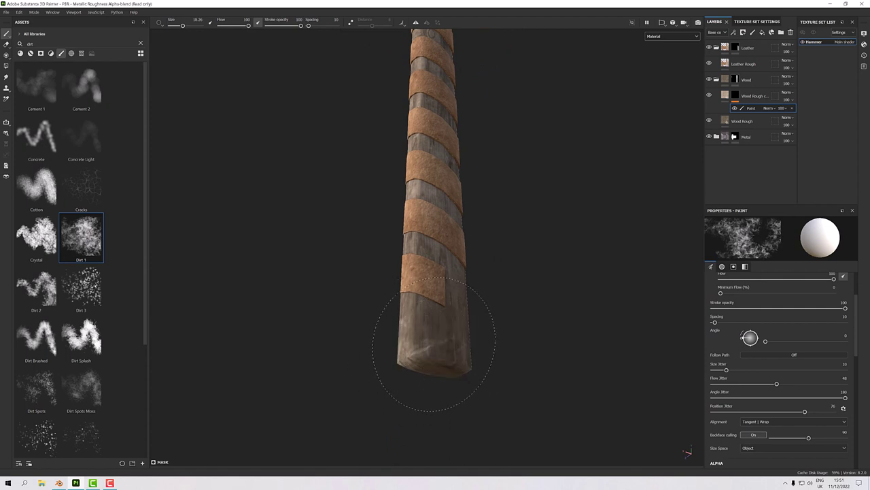
mouse_move(440, 362)
left_mouse_down("alt")
mouse_move(492, 351)
mouse_move(690, 373)
mouse_move(387, 340)
mouse_move(388, 331)
mouse_move(628, 361)
mouse_move(338, 319)
mouse_move(530, 331)
mouse_move(447, 353)
left_mouse_up("alt")
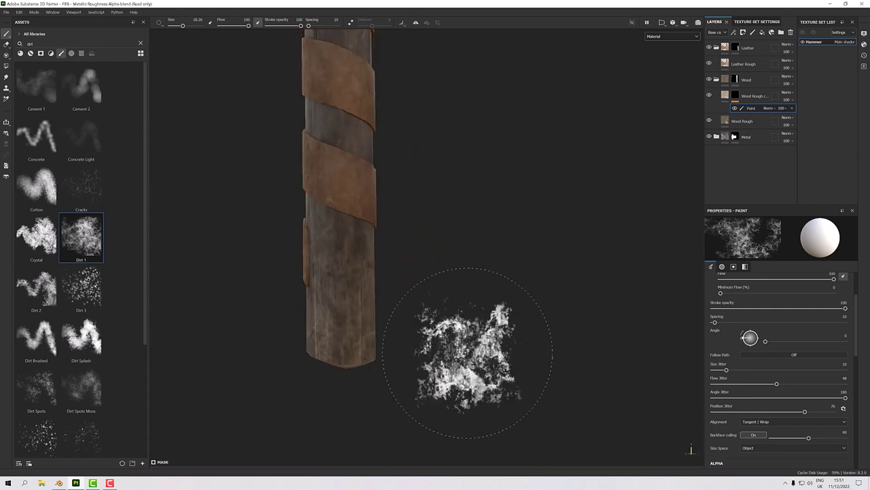
mouse_move(337, 284)
left_mouse_down("alt")
mouse_move(418, 305)
mouse_move(408, 333)
left_mouse_up("alt")
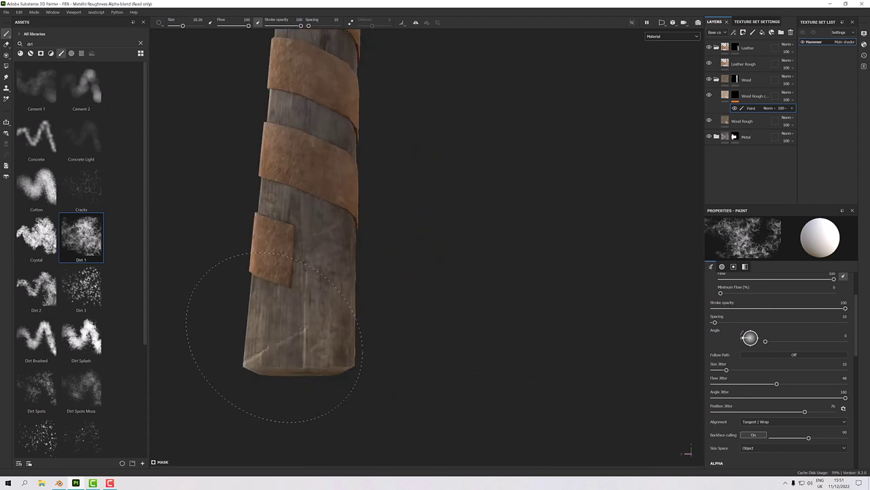
mouse_move(249, 331)
left_mouse_down("alt")
mouse_move(482, 338)
mouse_move(497, 365)
mouse_move(399, 330)
left_mouse_up("alt")
scroll(369, 320, "down", 6)
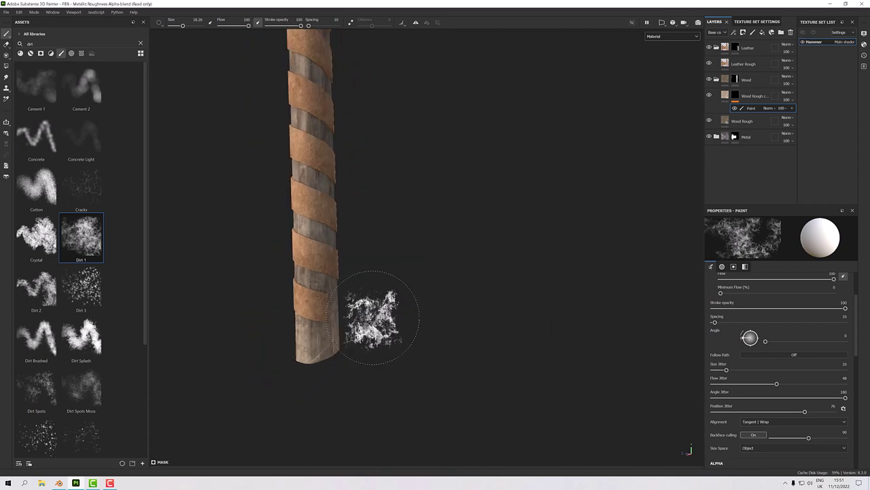
left_click_drag(276, 230, 272, 323, "alt")
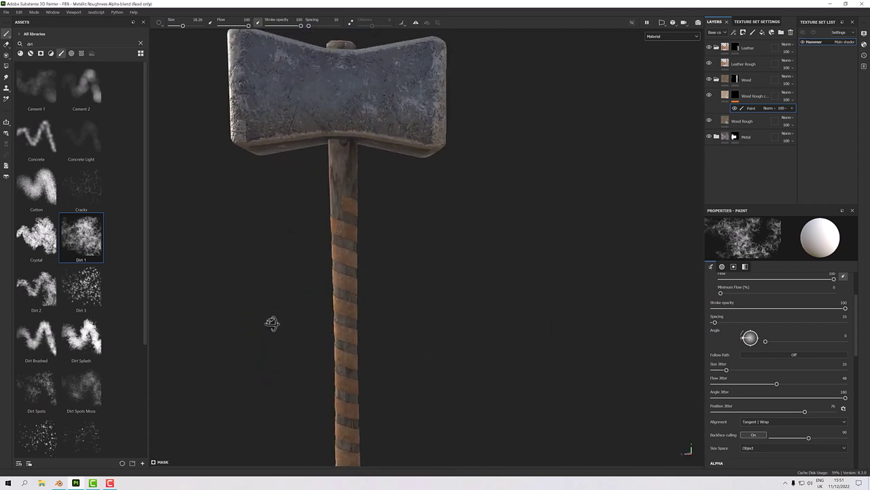
Duplicate the base Wood Rough layer and move the copy above the lighter masked wood layer
left_click(737, 94)
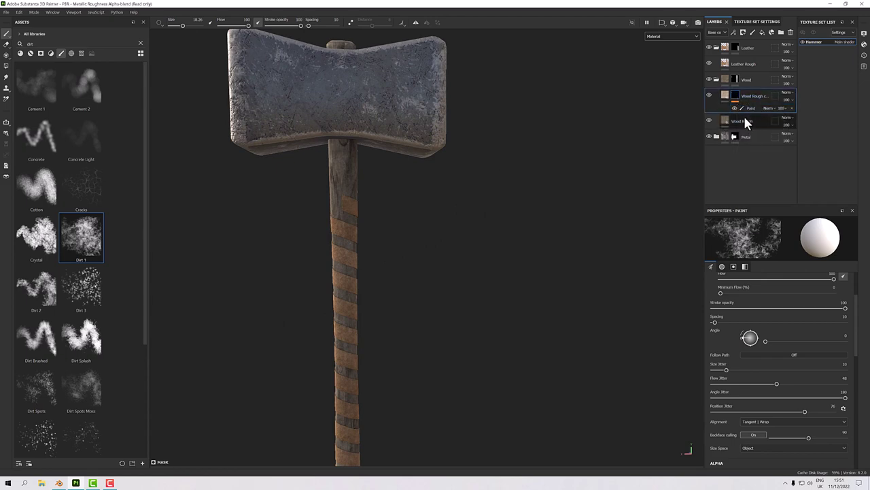
left_click(745, 119)
right_click(741, 123)
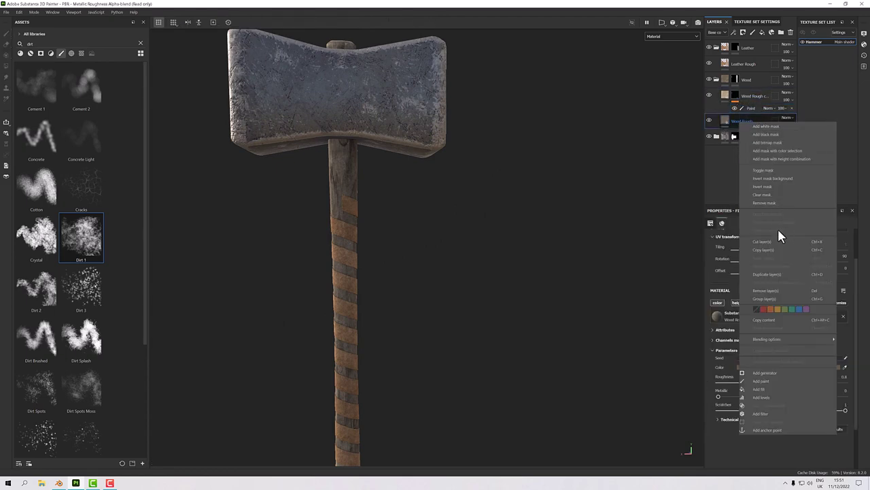
left_click(777, 274)
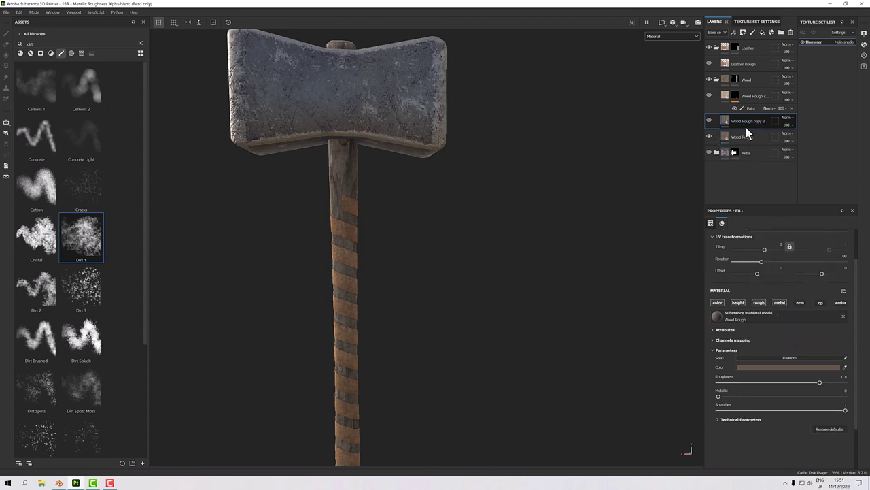
left_click_drag(744, 119, 747, 94)
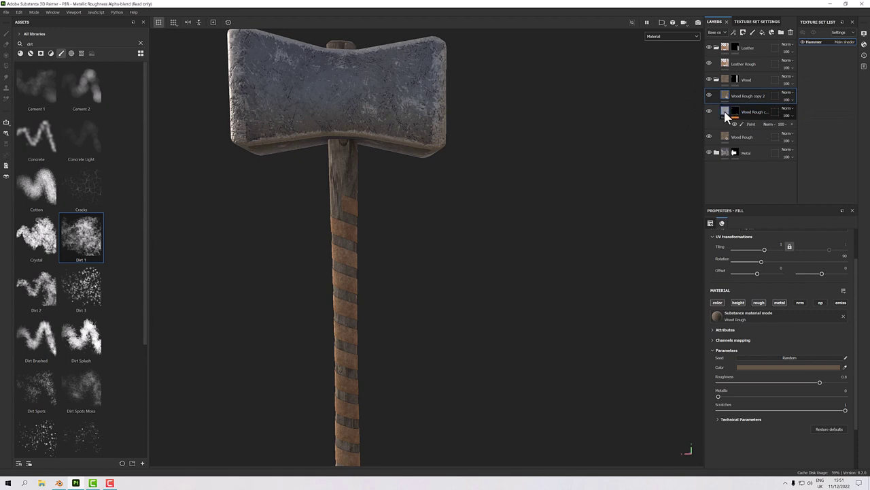
Turn off the height channel on the Wood Rough copies and darken the newest copy's color to an HSV value of about 0.31
left_click(726, 117)
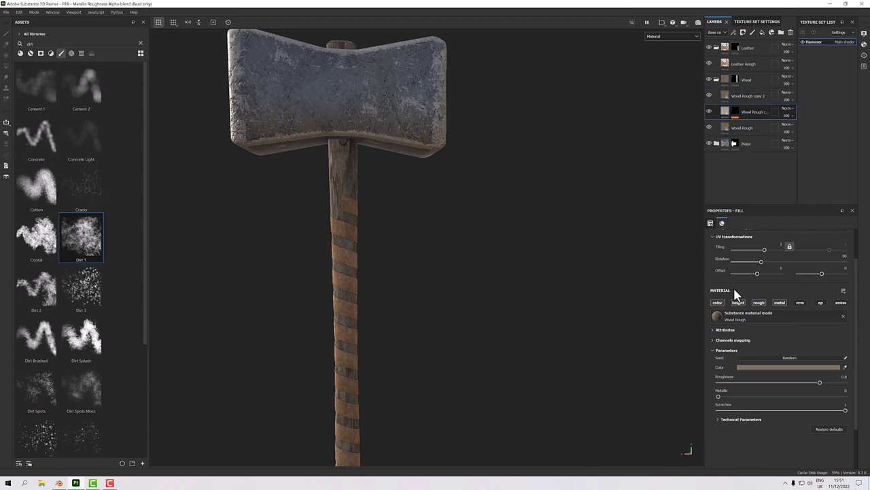
left_click(727, 93)
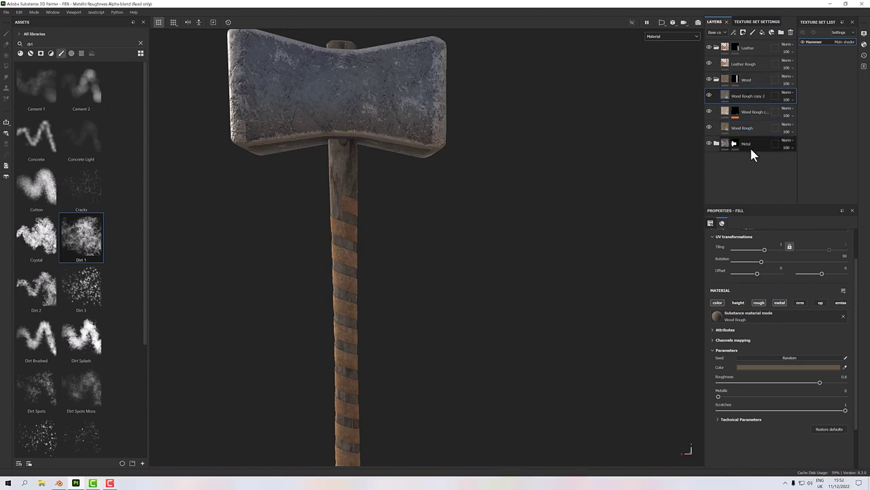
left_click(764, 366)
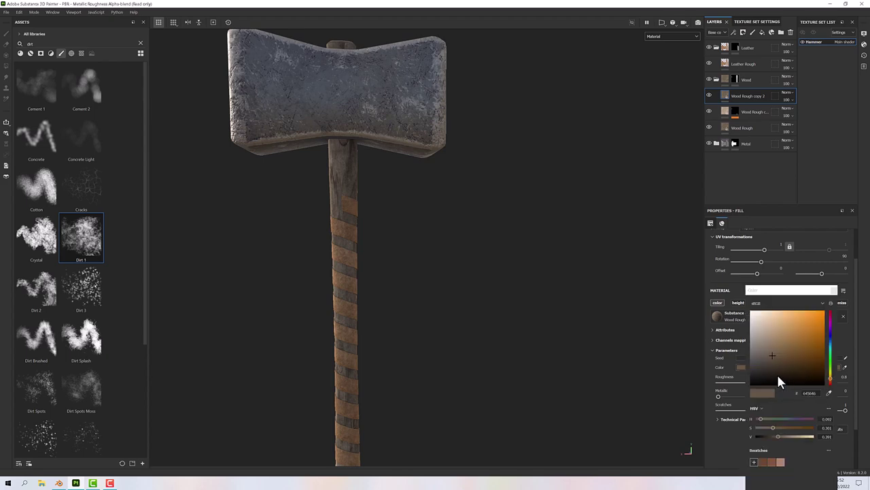
left_click_drag(775, 433, 764, 437)
scroll(393, 304, "down", 3)
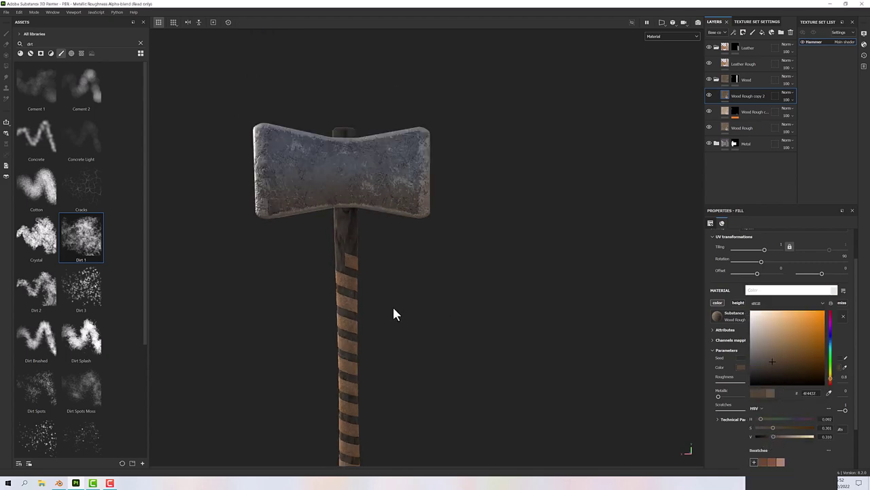
left_click_drag(392, 305, 536, 275, "alt")
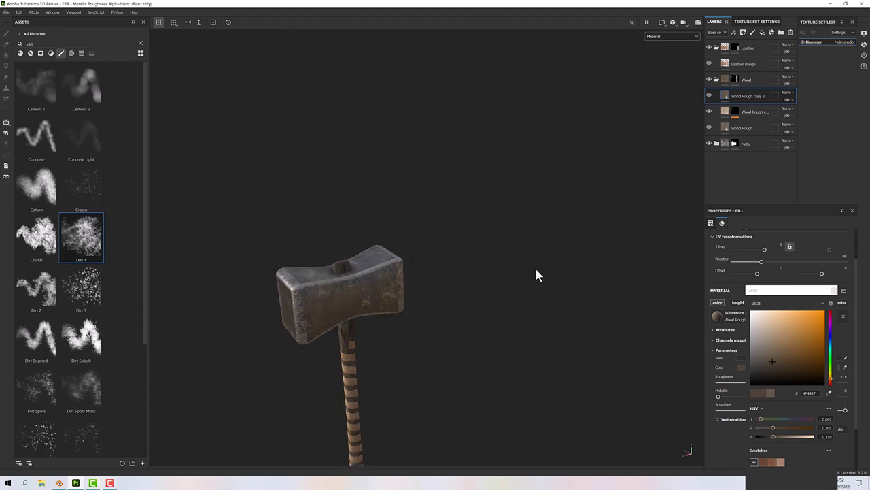
Add a black mask to the darkened Wood Rough copy and apply a Dirt generator to that mask
right_click(735, 93)
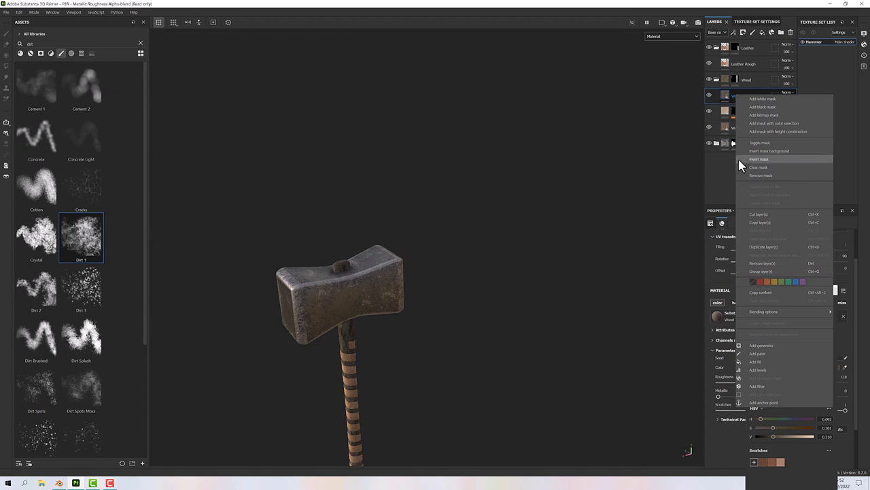
left_click(758, 115)
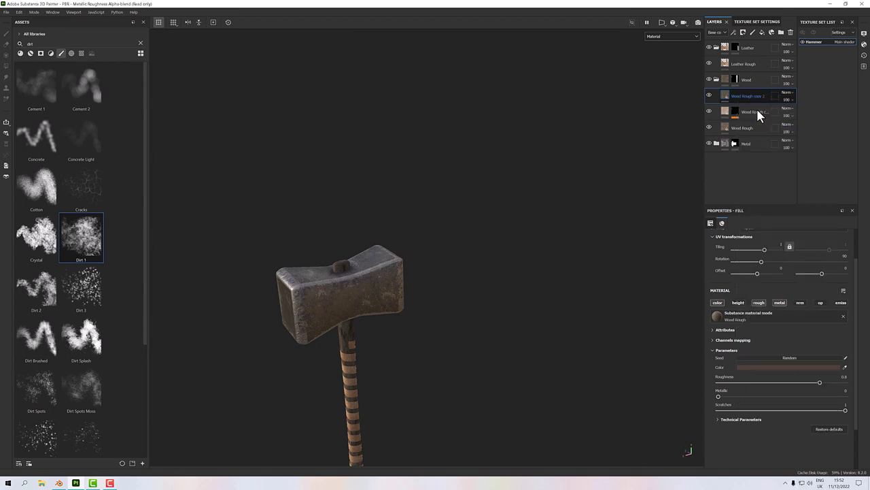
scroll(748, 353, "down", 2)
scroll(747, 371, "down", 2)
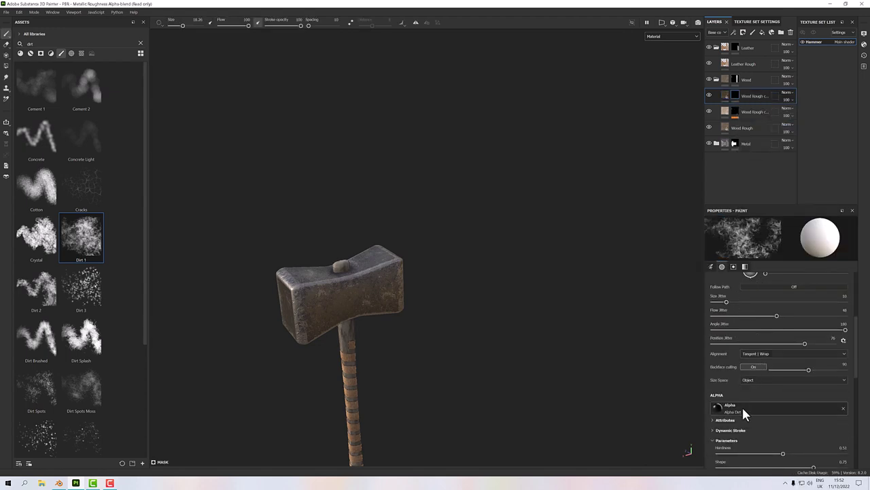
right_click(735, 94)
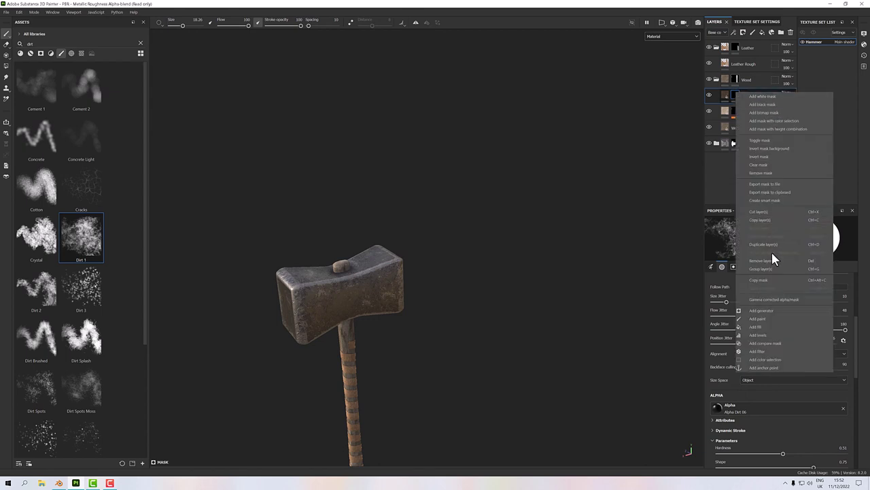
left_click(774, 310)
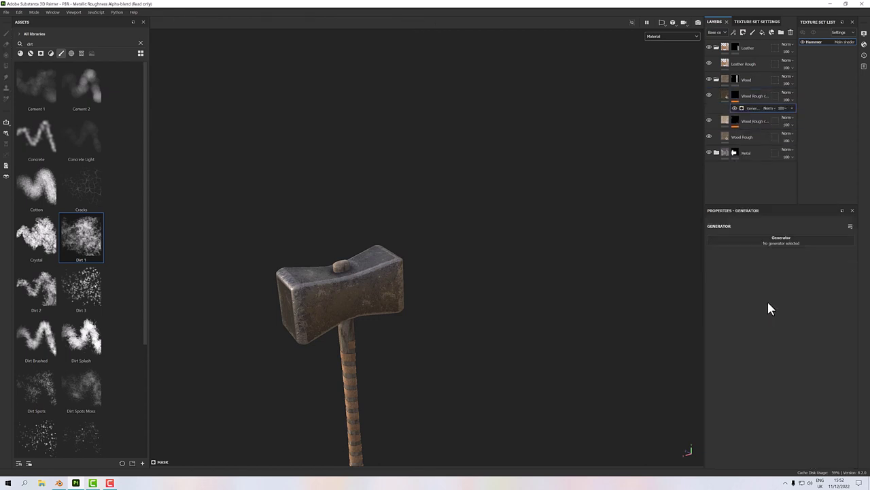
left_click(743, 241)
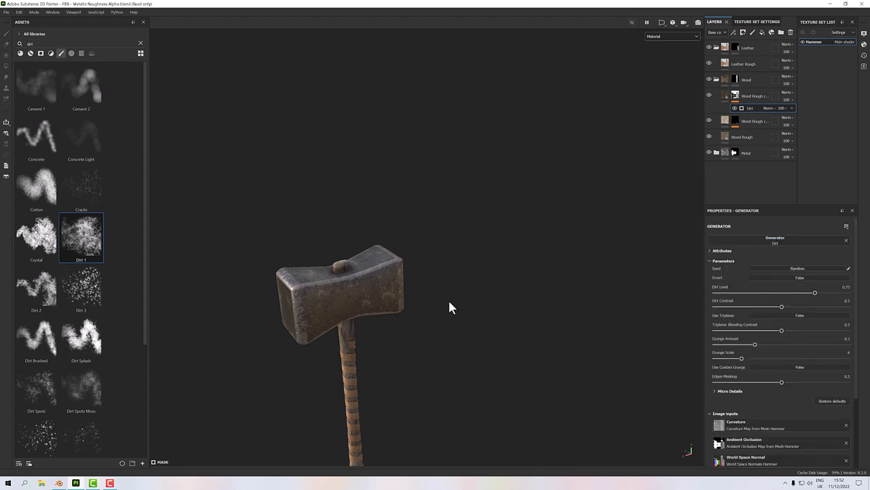
Examine the generated dark dirt on the handle's top end, below the hammer head and between the leather wraps
left_click_drag(449, 300, 395, 299, "alt")
scroll(392, 300, "up", 5)
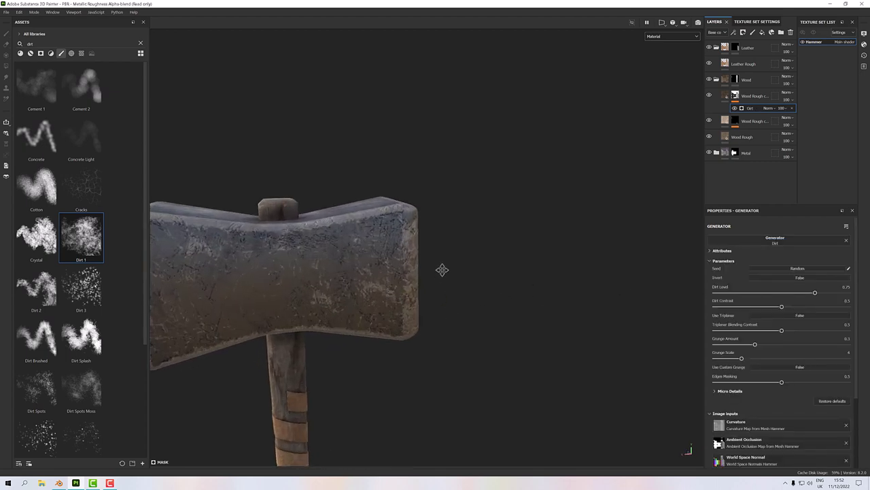
scroll(416, 315, "down", 5)
left_click_drag(398, 282, 520, 250, "alt")
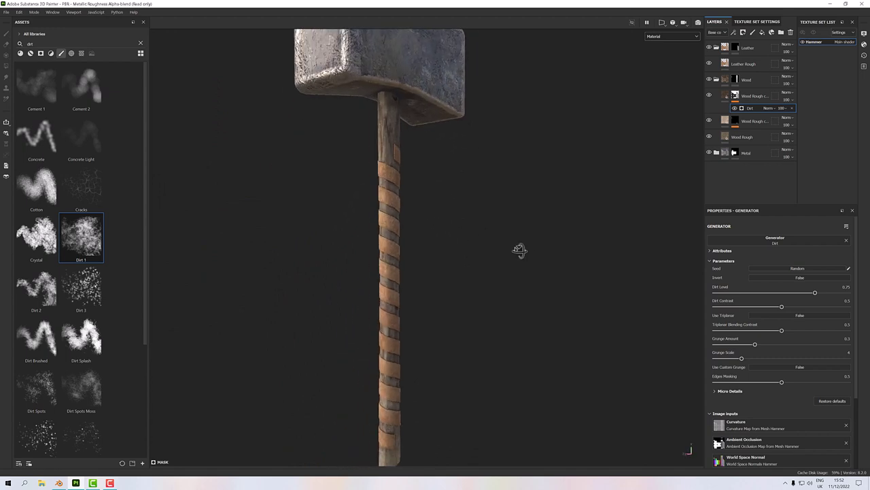
scroll(408, 275, "up", 3)
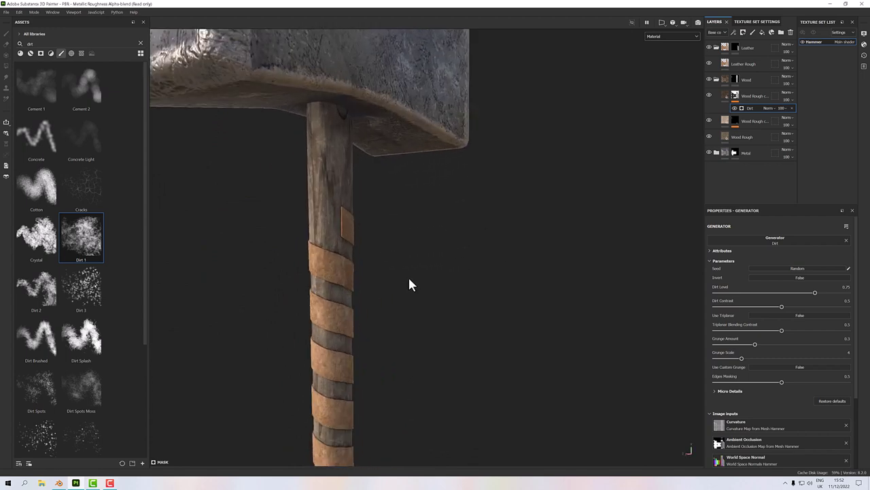
left_click_drag(408, 276, 318, 177, "alt")
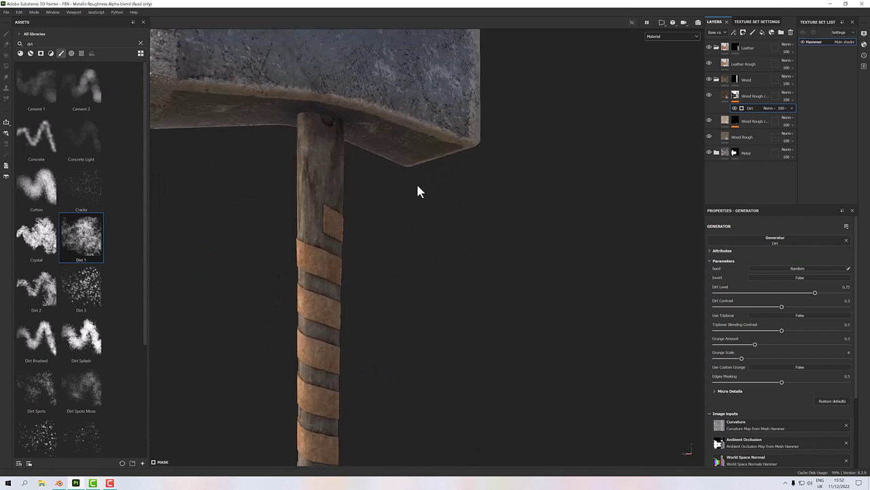
left_click_drag(418, 191, 500, 395, "alt")
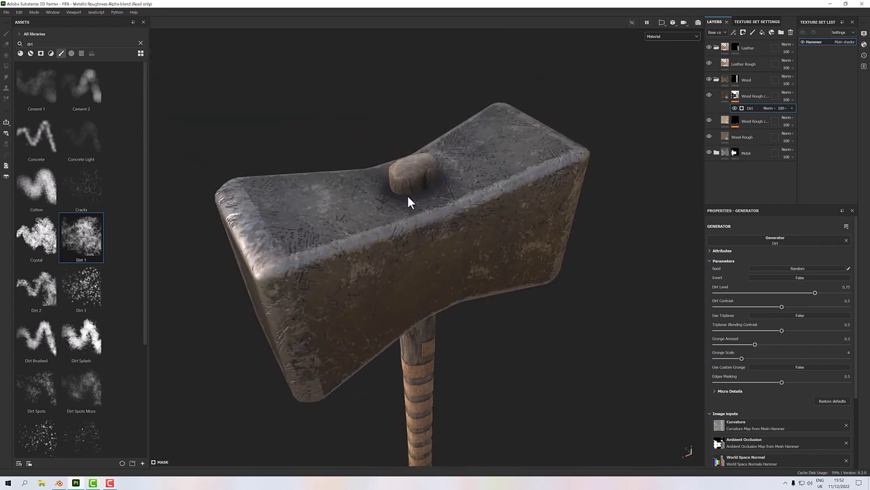
scroll(406, 193, "up", 5)
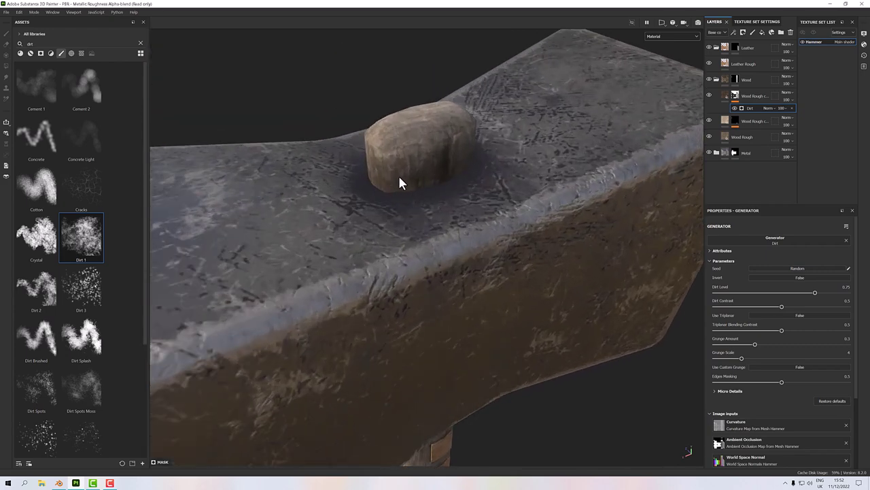
scroll(419, 143, "down", 5)
left_click_drag(419, 143, 422, 185, "alt")
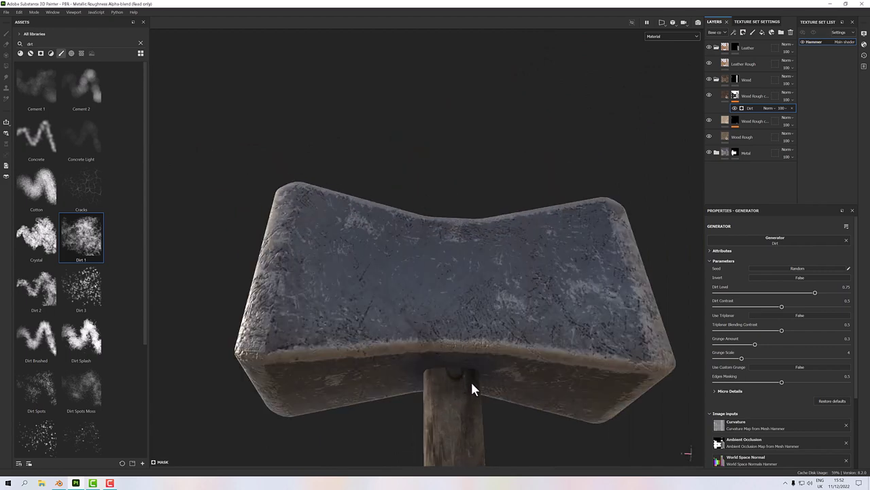
scroll(447, 374, "down", 5)
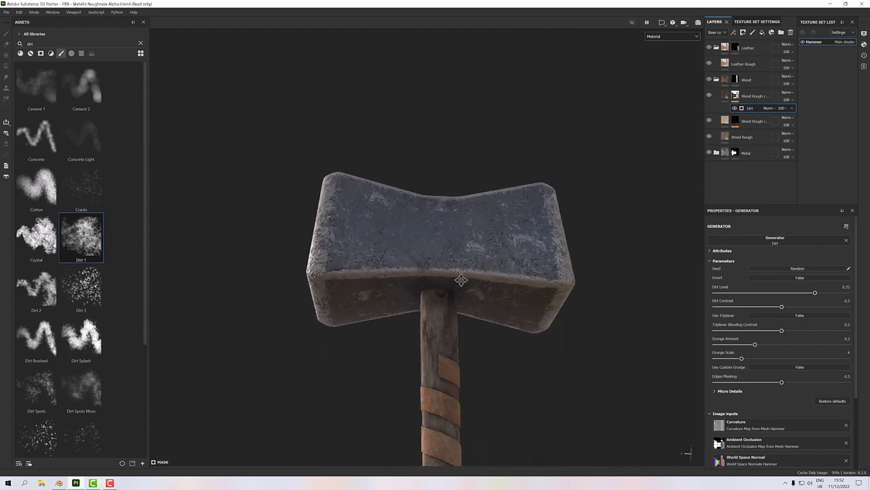
scroll(478, 295, "down", 3)
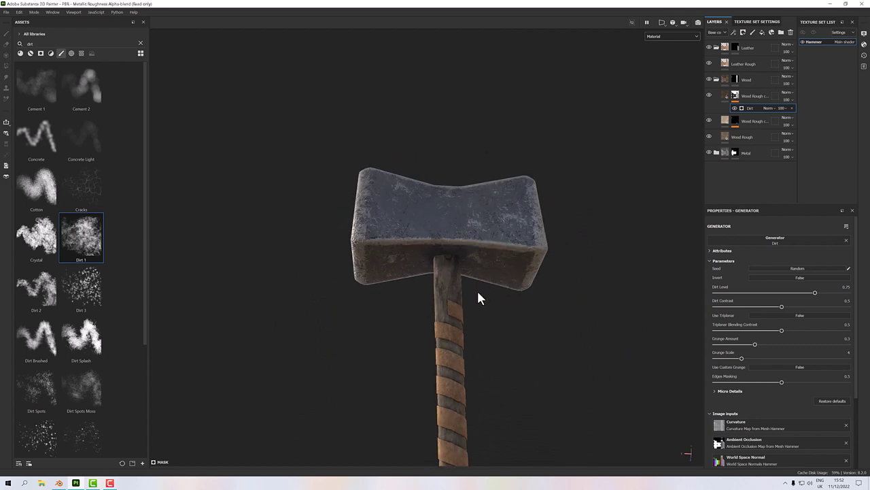
left_click_drag(478, 295, 501, 238, "alt")
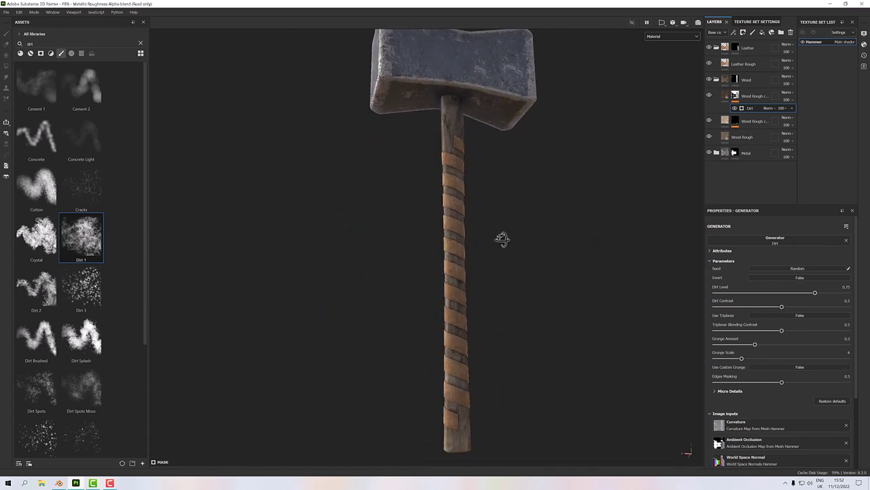
scroll(466, 342, "up", 6)
scroll(441, 333, "up", 3)
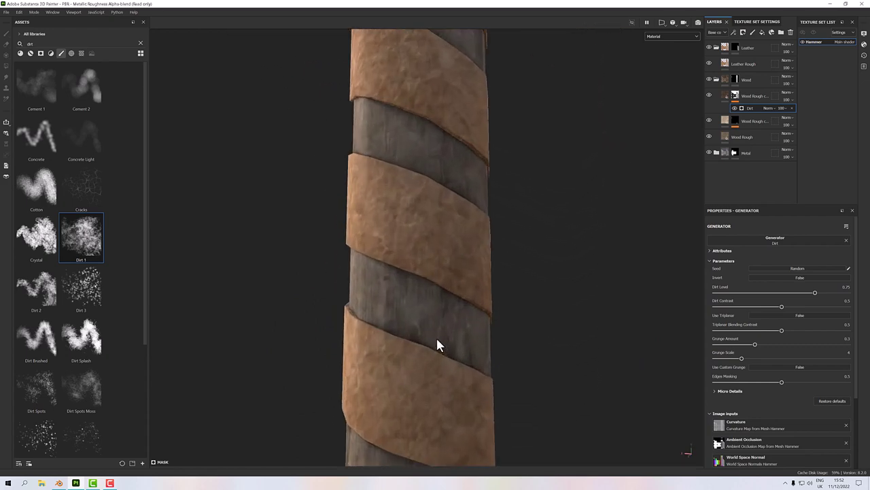
scroll(416, 310, "down", 5)
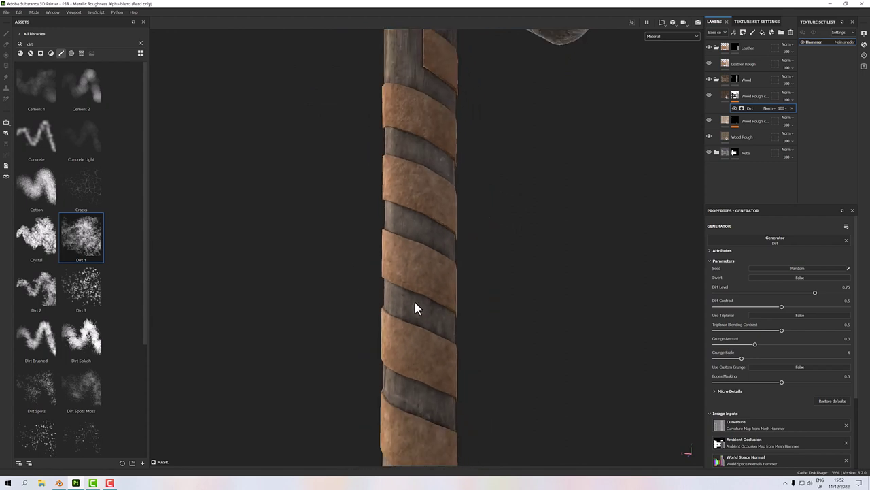
Add a paint effect to the mask of the darkened Wood Rough copy and reduce the brush size to about 9
left_click_drag(406, 168, 476, 234, "alt")
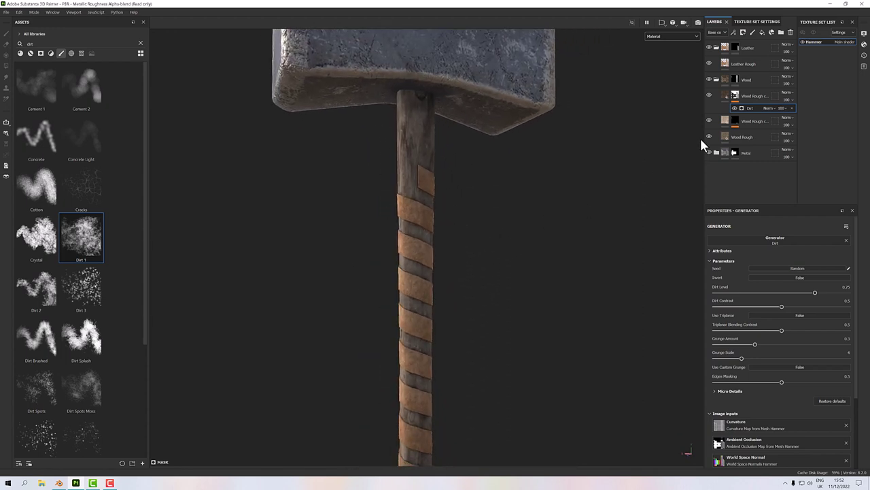
right_click(737, 97)
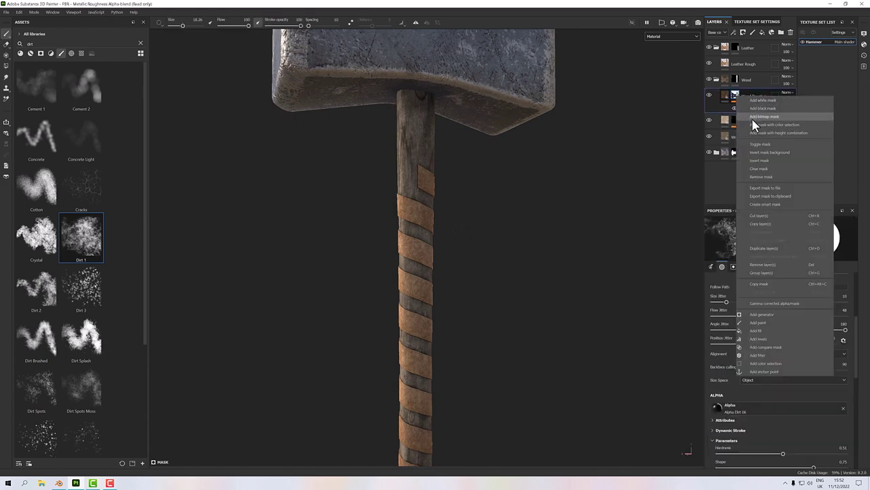
left_click(757, 323)
left_click_drag(452, 204, 420, 261)
scroll(404, 256, "up", 5)
right_click_drag(416, 255, 391, 254, "ctrl")
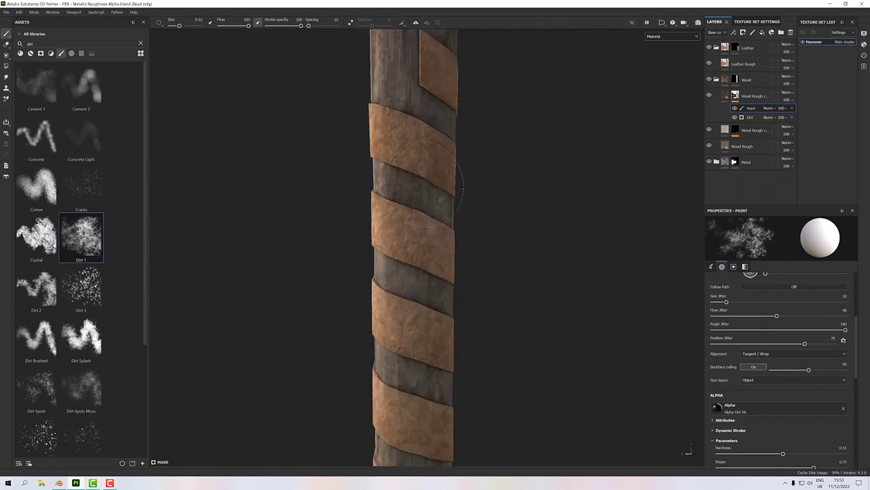
Paint dirt with the Dirt 1 brush at grayscale 1 onto the wood between the leather wraps, working down the handle
scroll(802, 381, "down", 3)
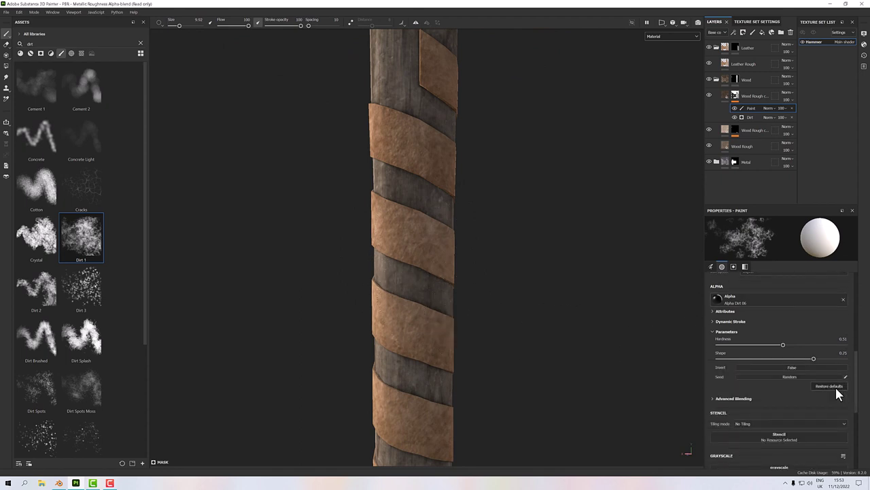
scroll(833, 391, "down", 5)
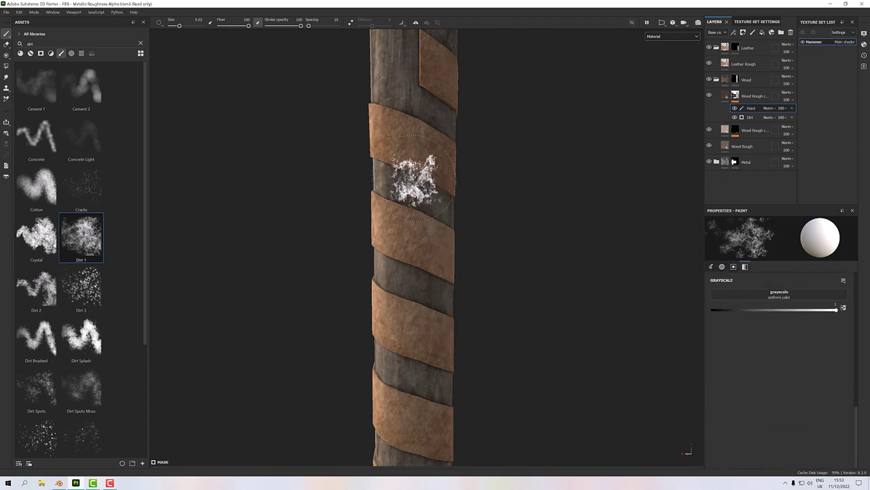
scroll(412, 235, "down", 2)
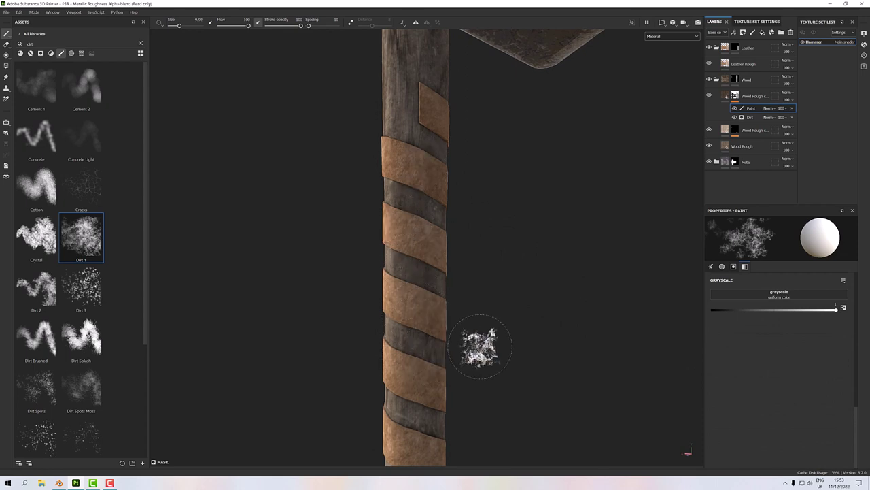
middle_click_drag(480, 347, 496, 180)
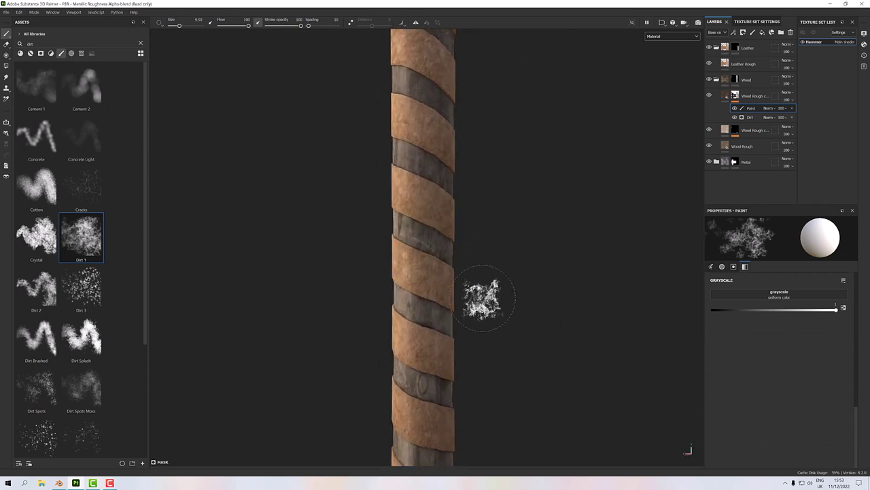
middle_click_drag(482, 302, 462, 196)
left_click(416, 190)
left_click(427, 349)
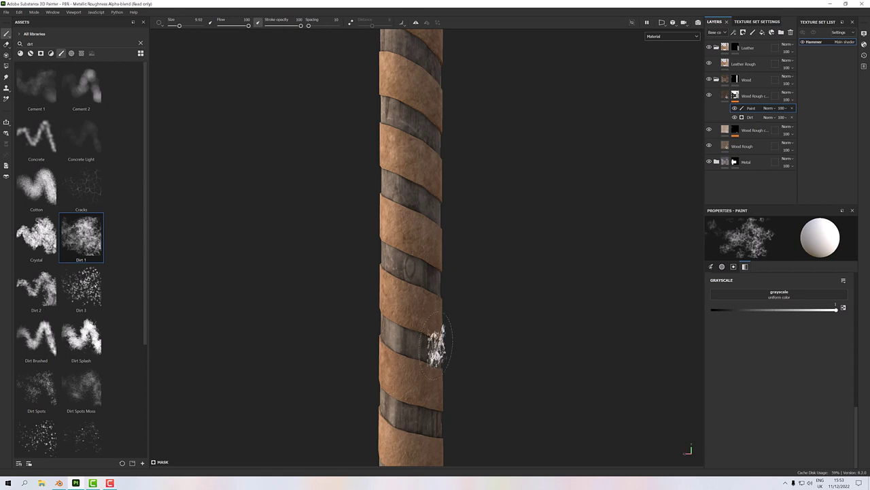
middle_click_drag(427, 348, 423, 230)
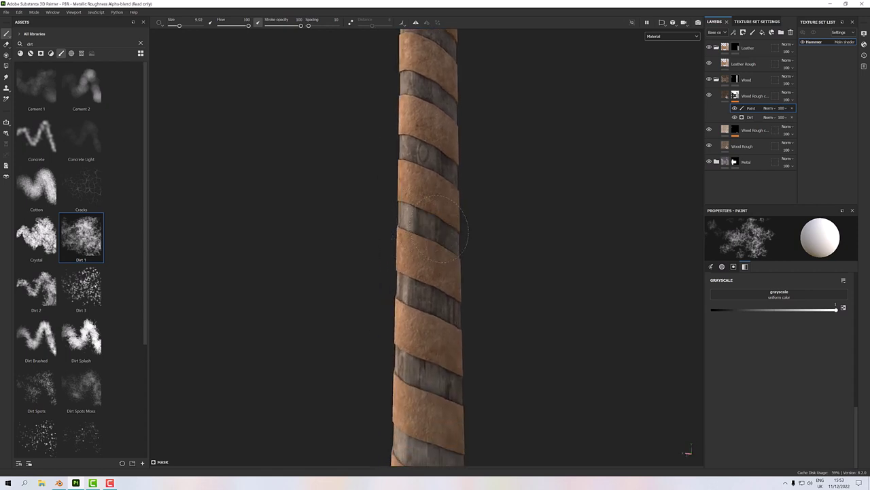
middle_click_drag(499, 311, 496, 92)
left_click(462, 211)
Paint more dirt onto the wood gaps around the other side of the handle, working up toward the hammer head
left_click_drag(456, 327, 744, 317, "alt")
mouse_move(479, 238)
left_mouse_down("alt")
mouse_move(424, 209)
mouse_move(432, 257)
mouse_move(396, 320)
left_mouse_up("alt")
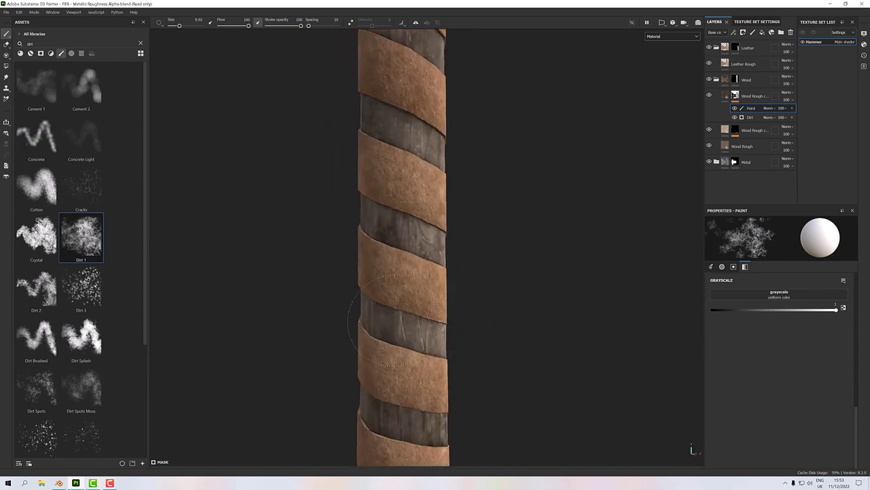
left_click_drag(416, 202, 349, 346, "alt")
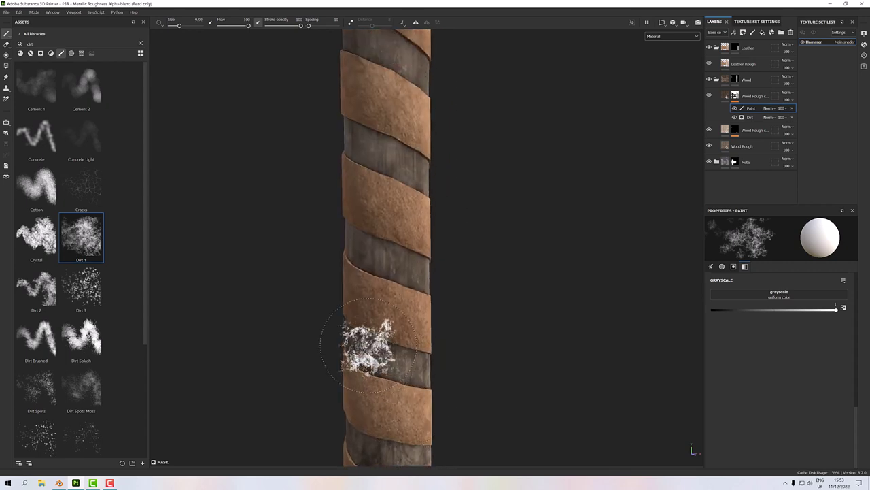
left_click_drag(400, 129, 388, 398, "alt")
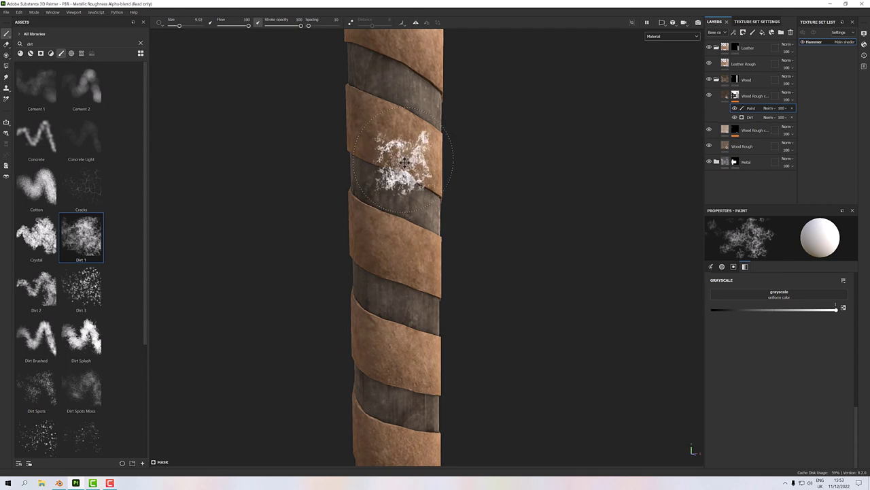
left_click_drag(388, 146, 388, 311, "alt")
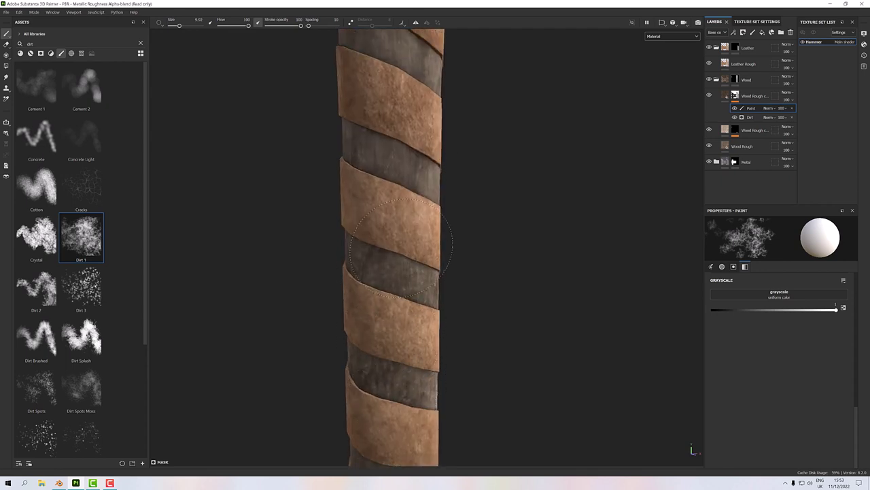
middle_click_drag(417, 213, 304, 227, "alt")
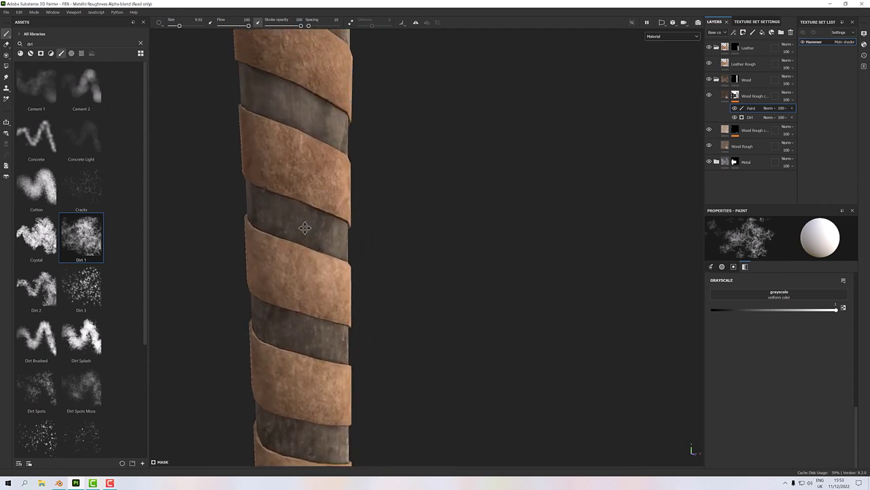
right_click_drag(266, 123, 351, 180, "alt")
mouse_move(351, 180)
left_mouse_down("alt")
mouse_move(266, 173)
mouse_move(317, 189)
mouse_move(250, 193)
left_mouse_up("alt")
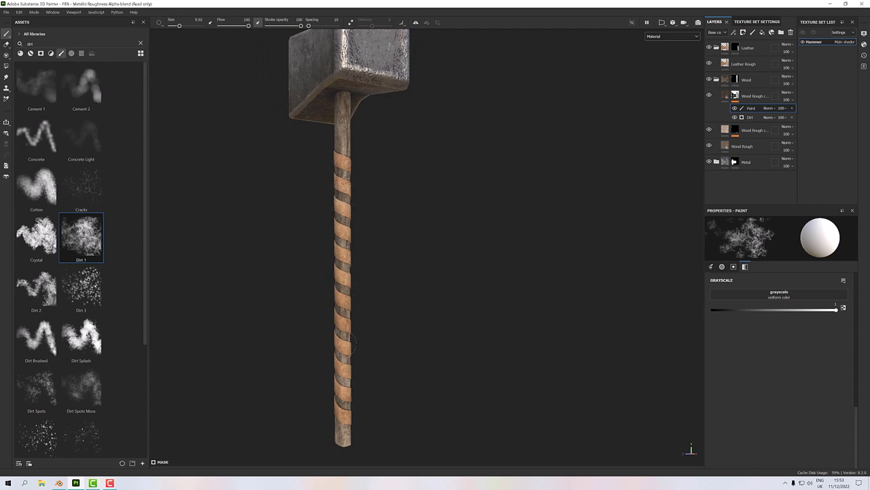
Examine the whole hammer from all sides, checking the dirt on the handle, its ends and the metal head
left_click_drag(381, 363, 768, 369, "alt")
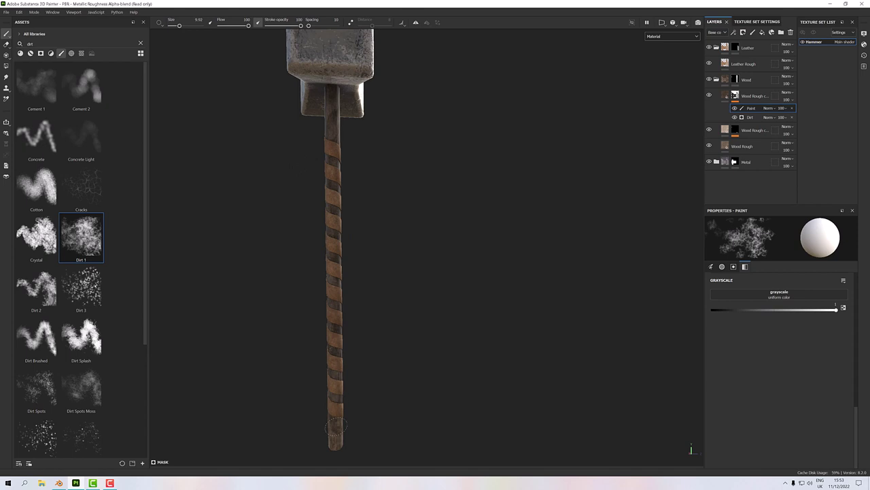
left_click_drag(335, 427, 142, 326, "alt")
scroll(142, 307, "down", 3)
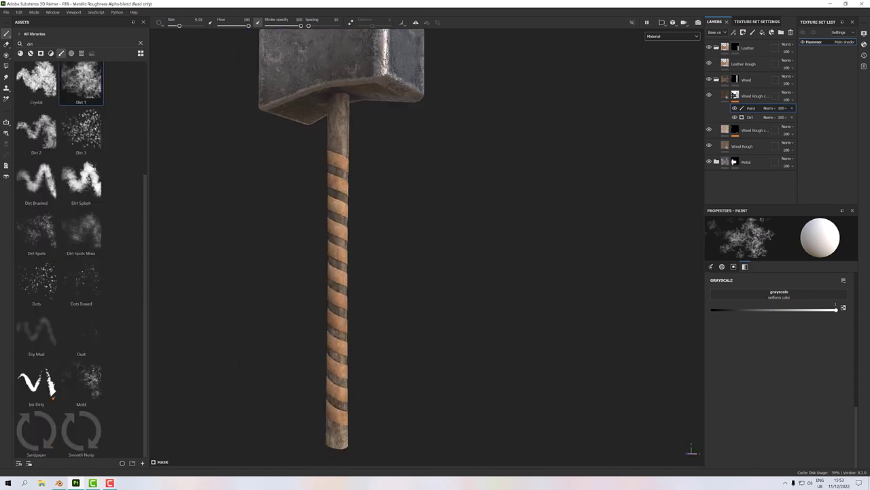
scroll(256, 266, "down", 3)
left_click_drag(292, 252, 374, 181, "alt")
scroll(373, 181, "up", 3)
middle_click_drag(394, 152, 431, 256, "alt")
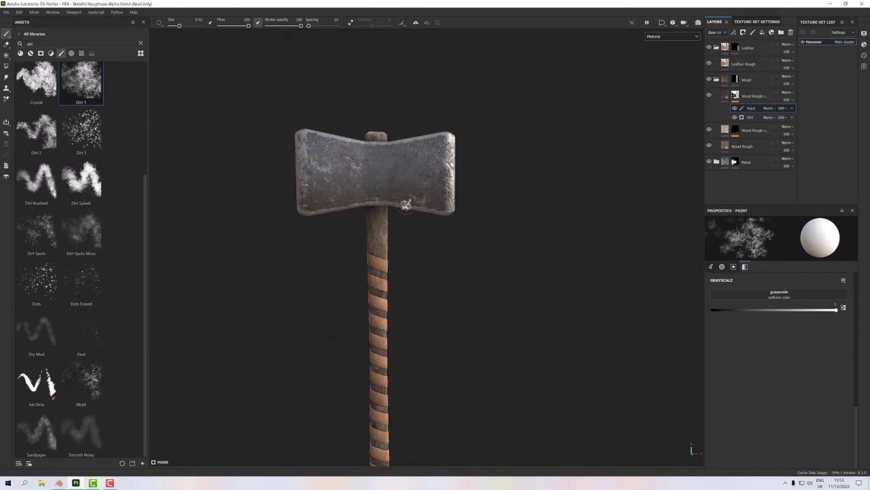
left_click_drag(437, 243, 404, 165, "alt")
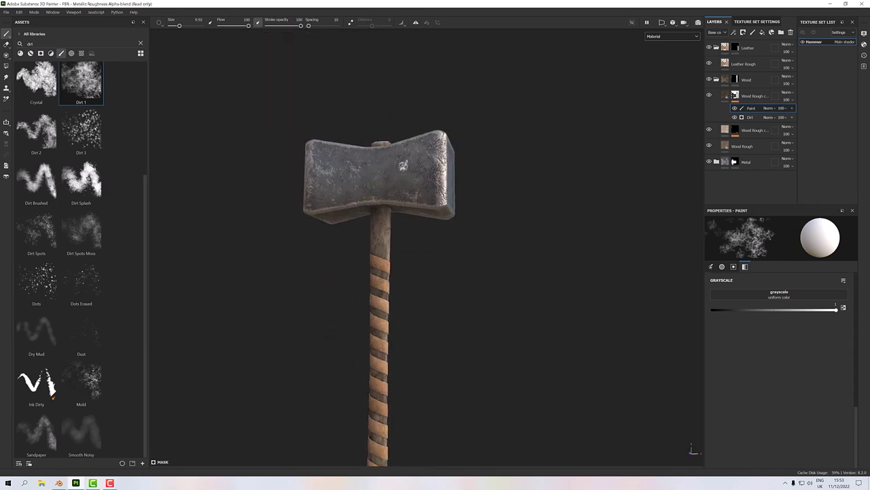
left_click_drag(387, 195, 448, 213, "alt")
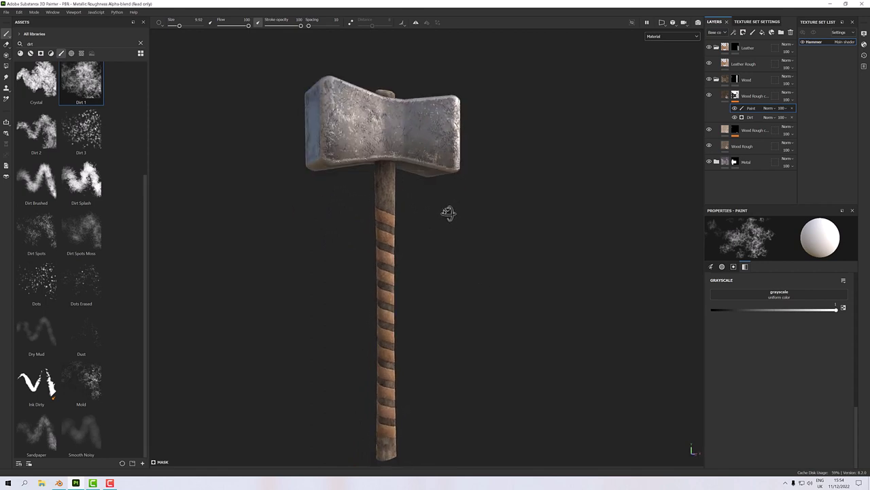
left_click_drag(412, 280, 449, 251, "alt")
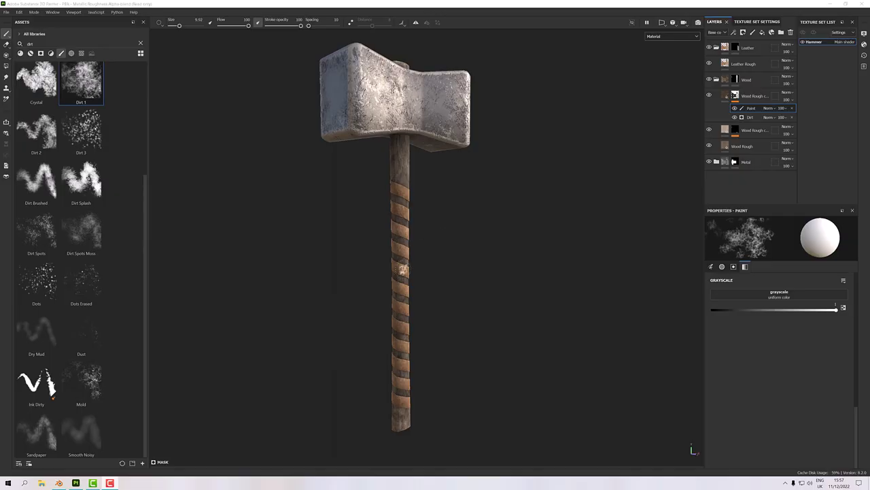
Duplicate the Leather Rough layer and lighten the copy's color to an HSV value of about 0.865
scroll(436, 228, "up", 6)
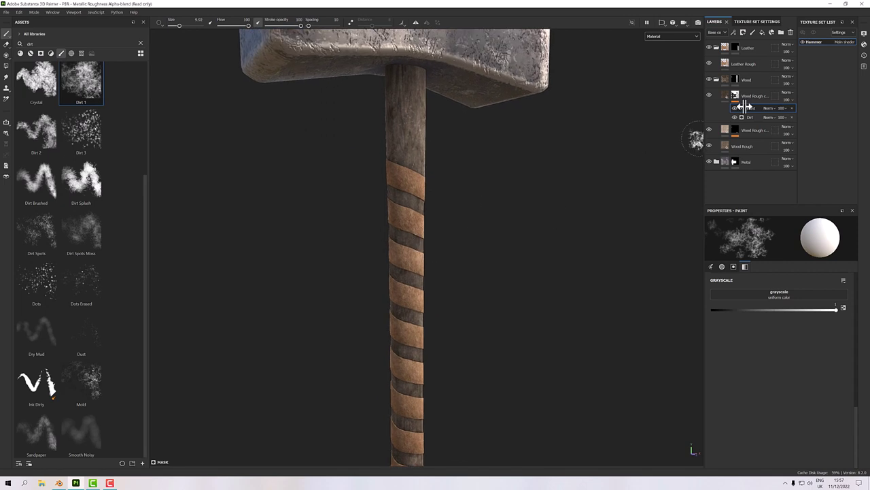
right_click(751, 63)
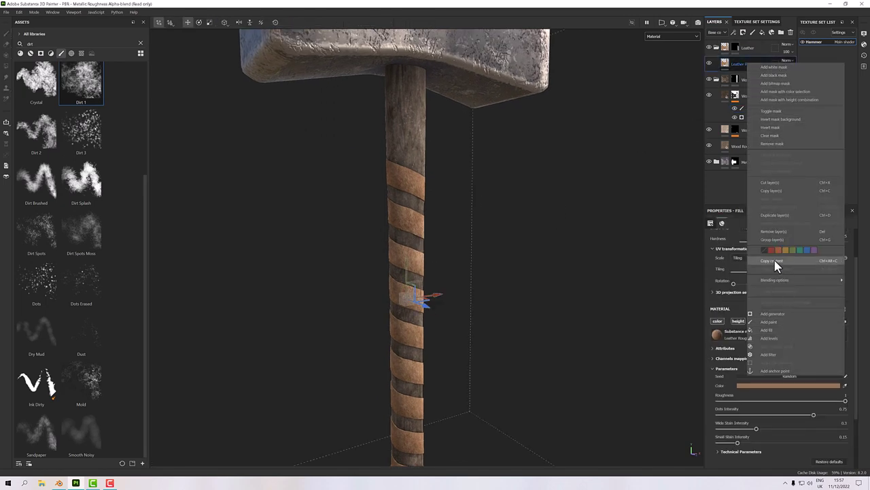
left_click(780, 216)
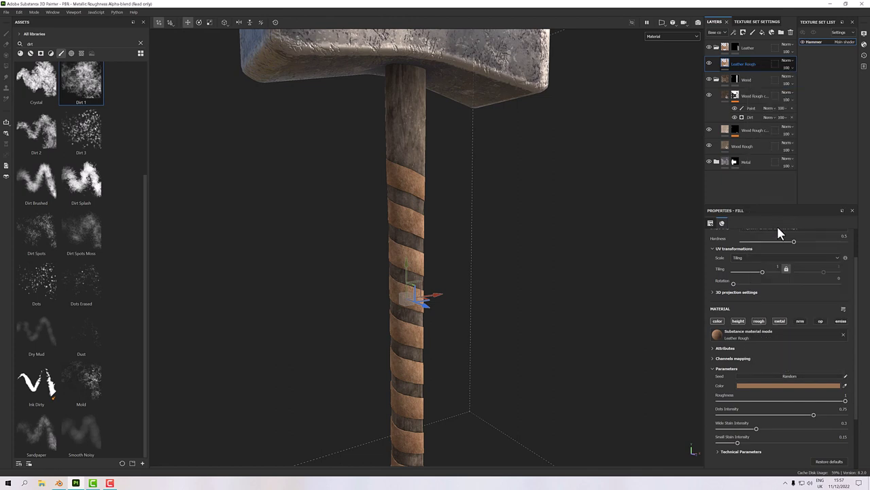
left_click(770, 385)
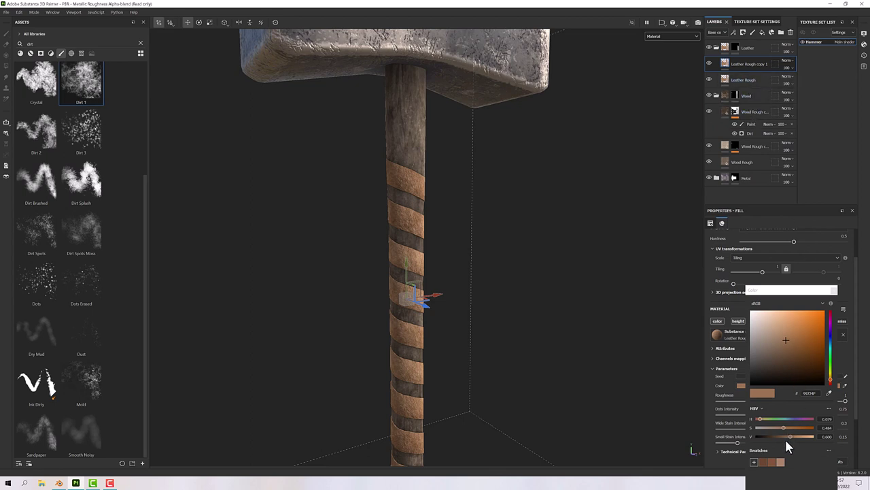
left_click_drag(794, 438, 800, 437)
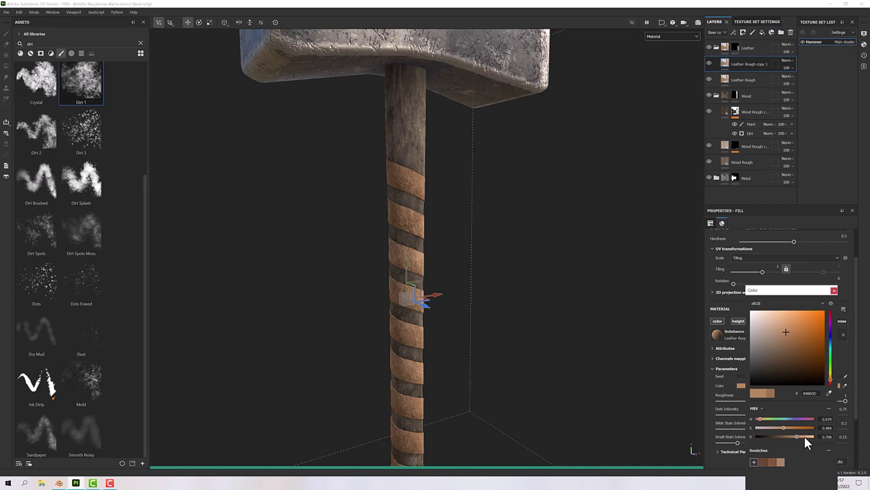
left_click_drag(808, 442, 811, 442)
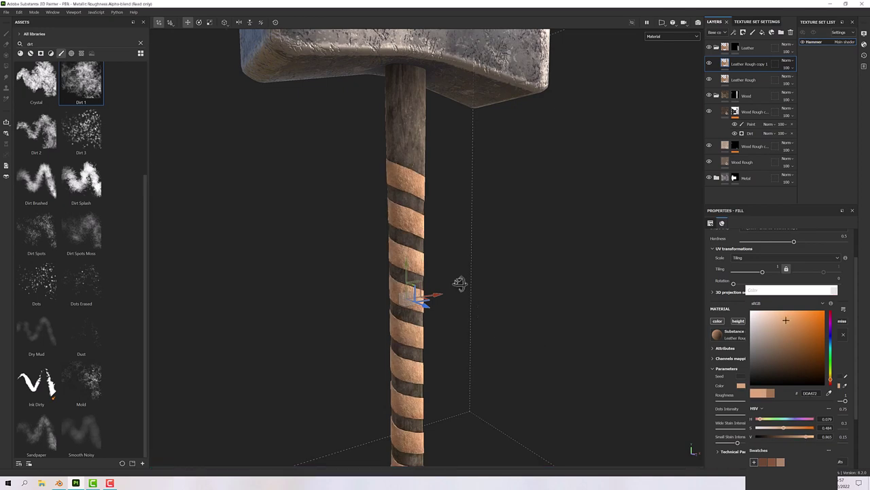
left_click_drag(461, 283, 435, 259, "alt")
Add a black mask to the lightened Leather Rough copy and apply a Metal Edge Wear generator to that mask
right_click(726, 63)
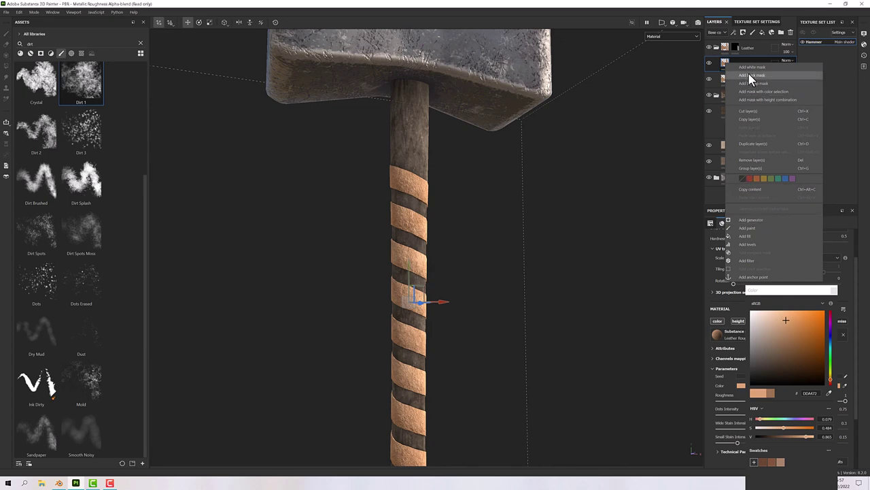
left_click(750, 75)
right_click(737, 64)
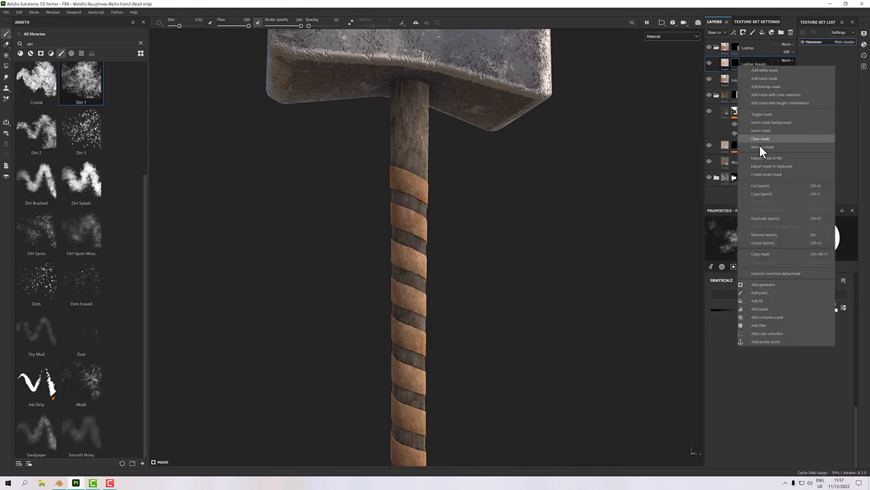
left_click(762, 284)
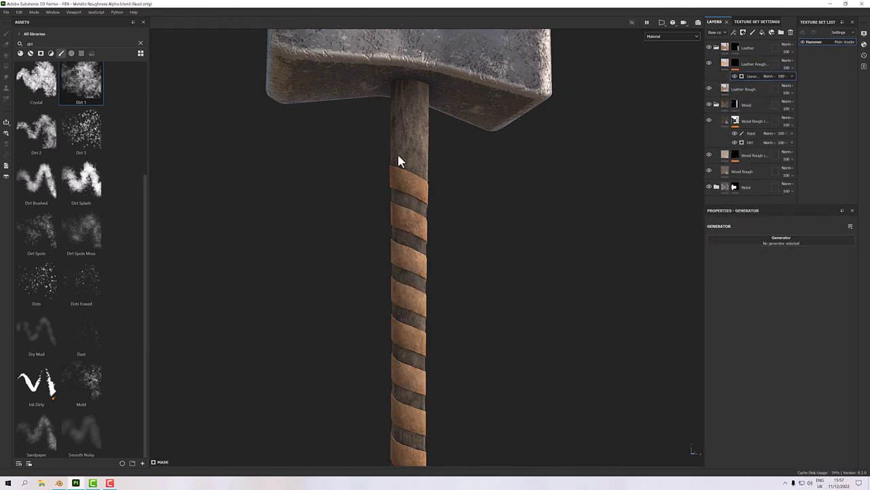
left_click(772, 242)
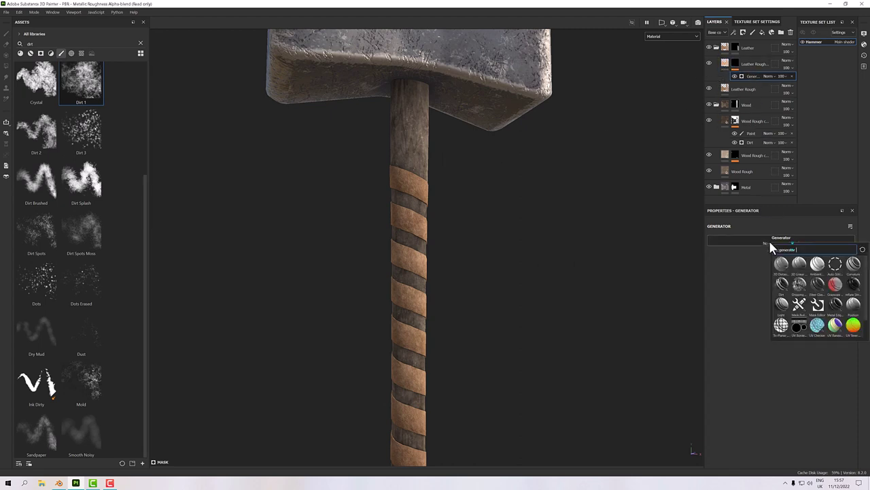
left_click(834, 306)
Inspect the edge wear on the leather wraps up close and display only the mask in the viewport
left_click_drag(483, 200, 421, 220, "alt")
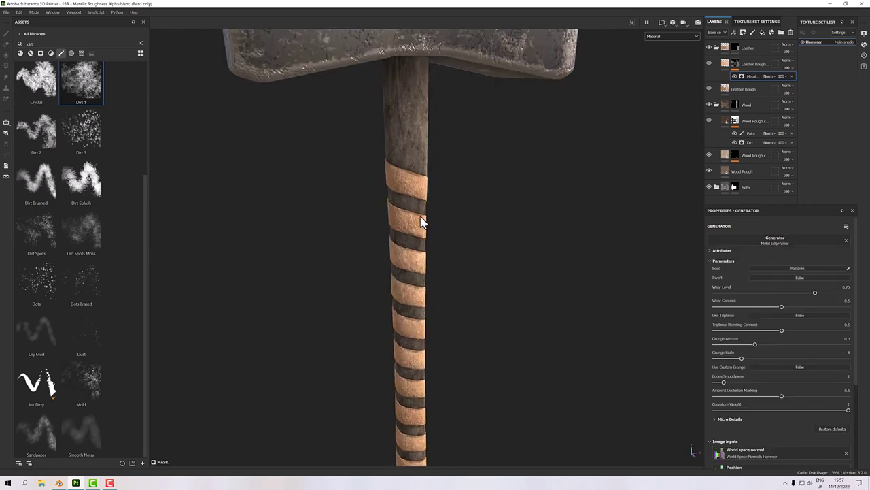
scroll(420, 204, "up", 3)
scroll(419, 203, "up", 2)
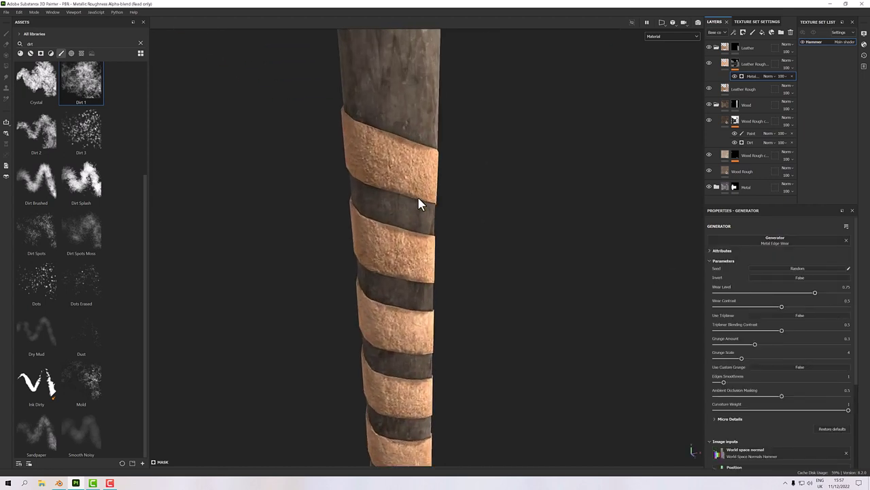
left_click(673, 37)
scroll(662, 92, "down", 2)
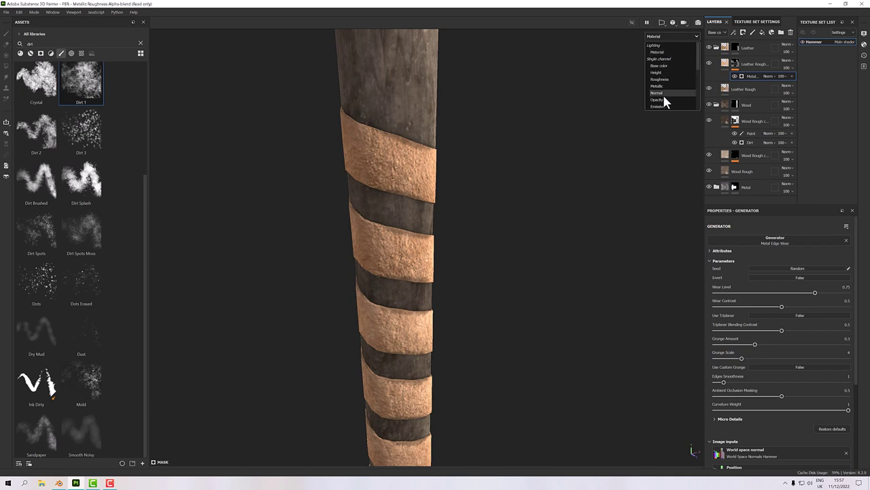
left_click_drag(601, 145, 517, 139, "alt")
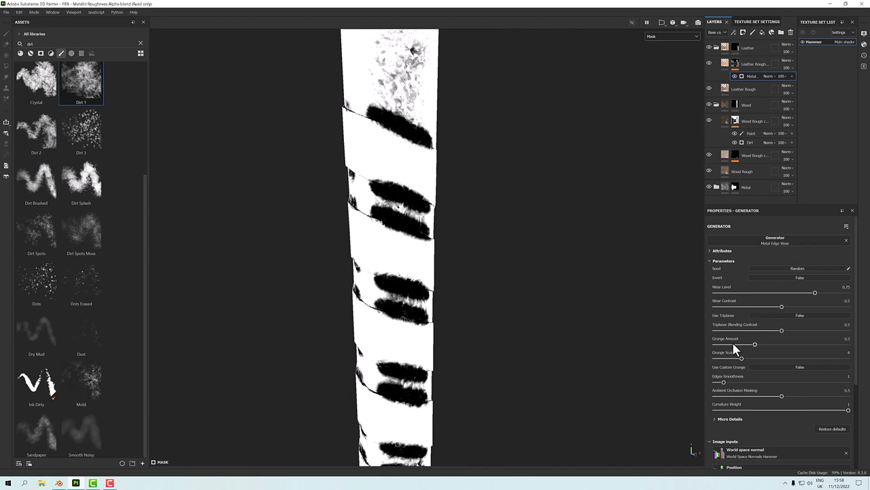
Set the Metal Edge Wear generator's grunge amount to 0.08, grunge scale to 1 and wear level to 0.13
left_click_drag(753, 345, 700, 346)
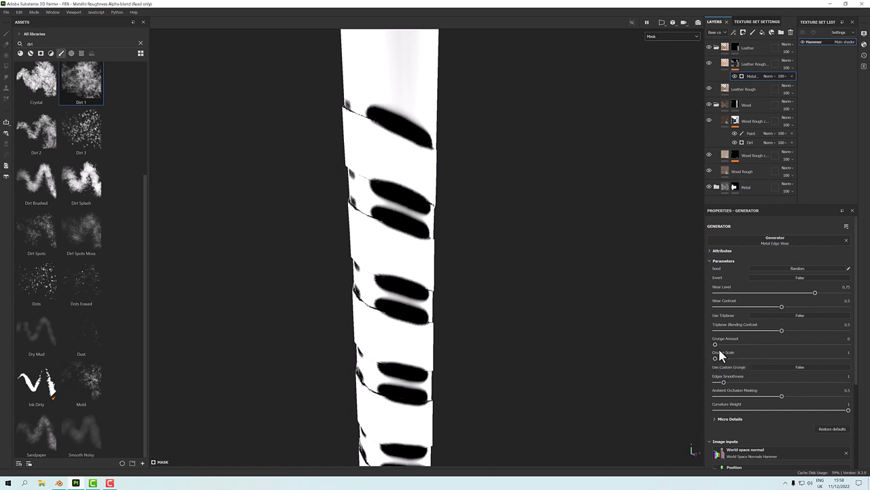
left_click_drag(715, 345, 723, 342)
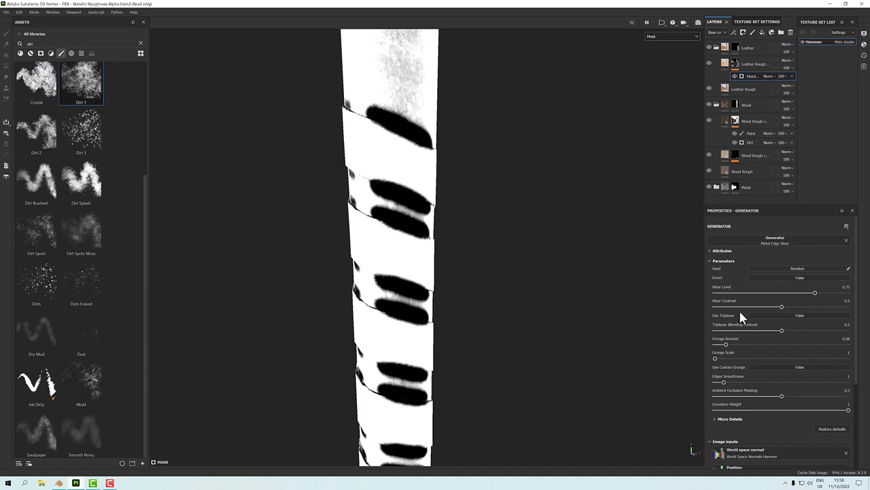
left_click_drag(815, 293, 733, 294)
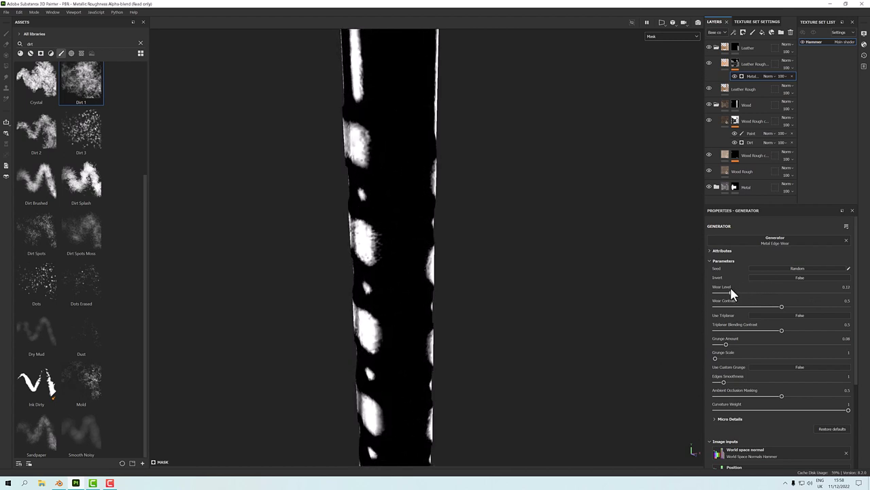
left_click_drag(423, 289, 754, 309, "alt")
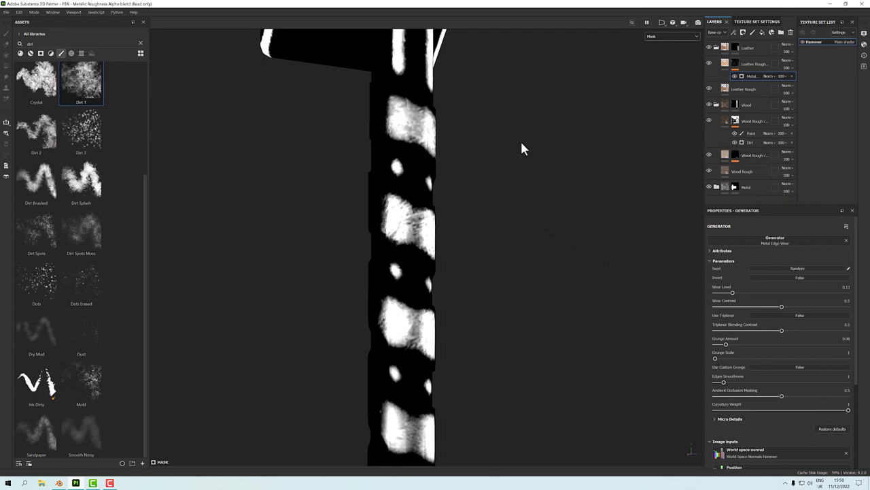
Replace the Metal Edge Wear generator on the lightened Leather Rough copy's mask with a paint effect
left_click(791, 76)
right_click(733, 60)
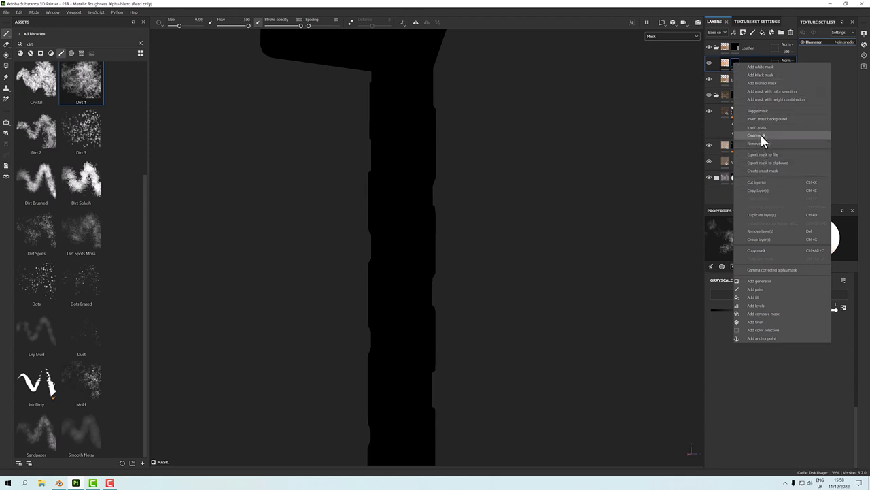
left_click(766, 288)
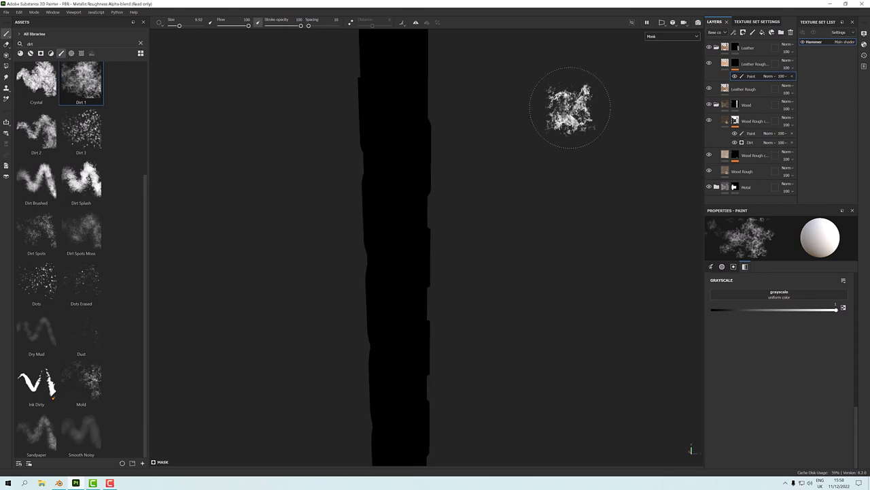
Reduce the Dirt 1 brush to size 3.95 and paint white wear strokes across the handle below the head in the mask
right_click_drag(438, 132, 432, 134, "ctrl")
mouse_move(482, 162)
middle_mouse_down()
mouse_move(501, 162)
mouse_move(519, 268)
middle_mouse_up()
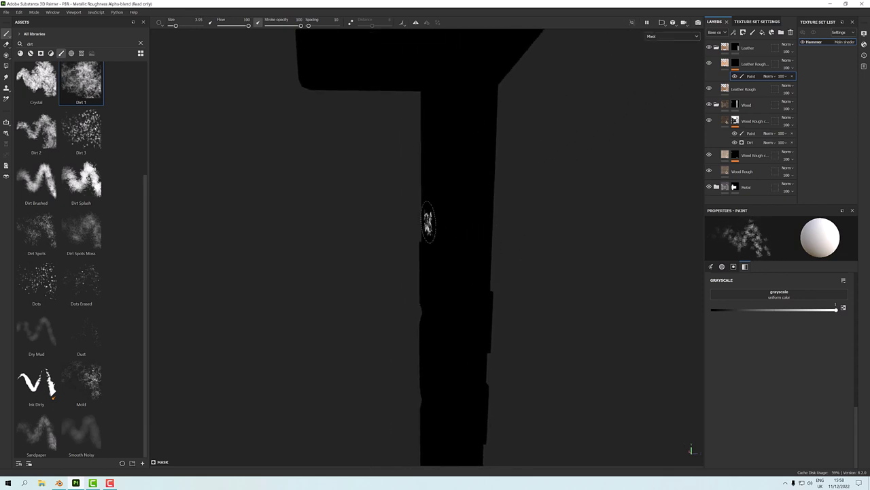
mouse_move(429, 225)
left_mouse_down("alt")
mouse_move(519, 213)
mouse_move(401, 216)
mouse_move(470, 239)
mouse_move(462, 252)
mouse_move(435, 239)
mouse_move(490, 279)
mouse_move(446, 243)
mouse_move(534, 289)
left_mouse_up("alt")
mouse_move(534, 289)
left_mouse_down("alt")
mouse_move(508, 261)
mouse_move(518, 257)
left_mouse_up("alt")
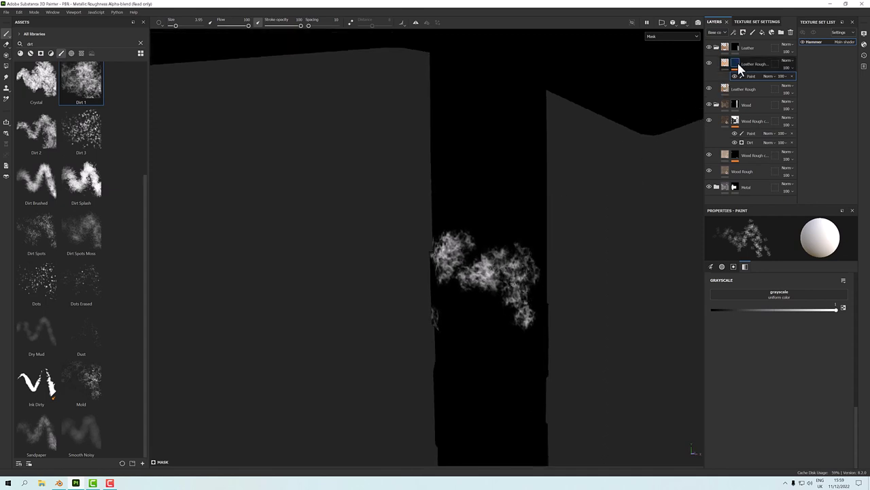
left_click(739, 66)
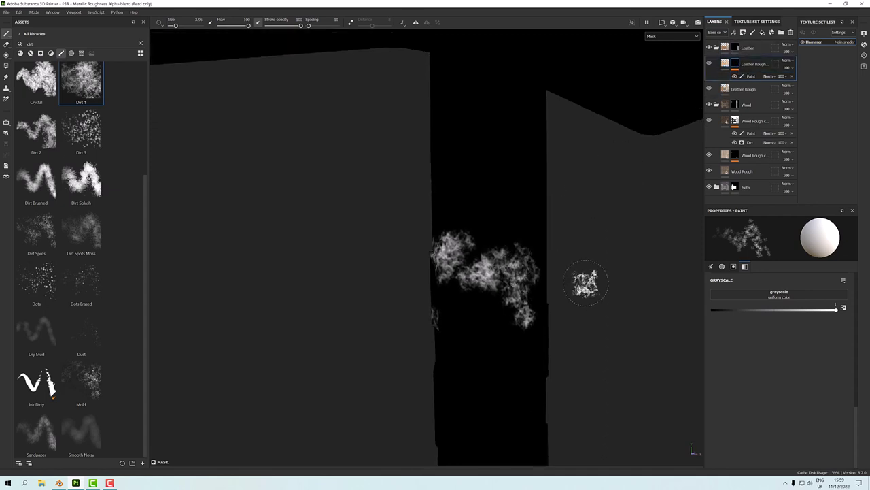
mouse_move(585, 283)
left_mouse_down("alt")
mouse_move(469, 291)
mouse_move(490, 302)
mouse_move(503, 294)
left_mouse_up("alt")
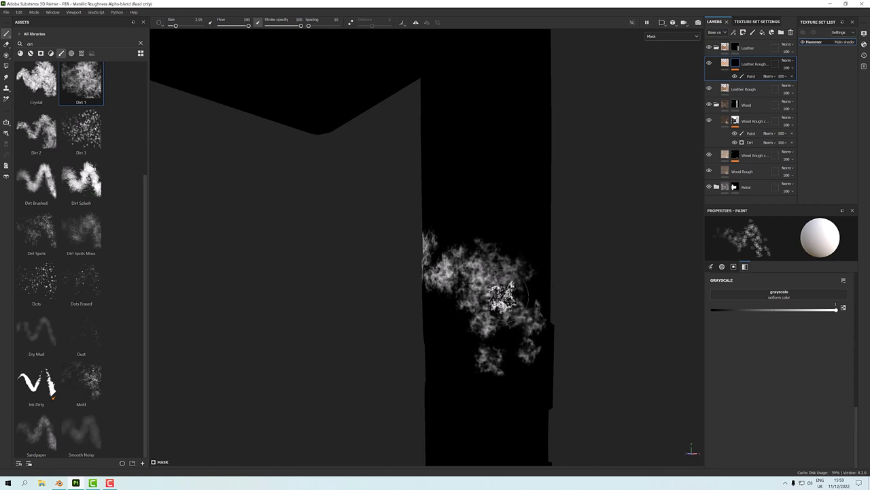
Undo the last few wear strokes painted on the leather mask
key("ctrl+z")
key("ctrl+z")
key("ctrl+z")
key("ctrl+z")
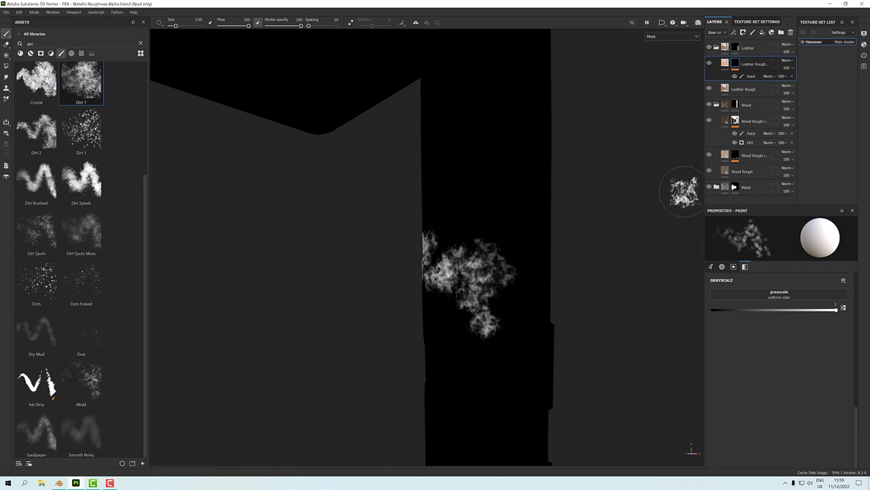
Lower the brush's position jitter to 39 and paint a continuous wear band around the handle along the wrap's upper edge
scroll(761, 299, "up", 10)
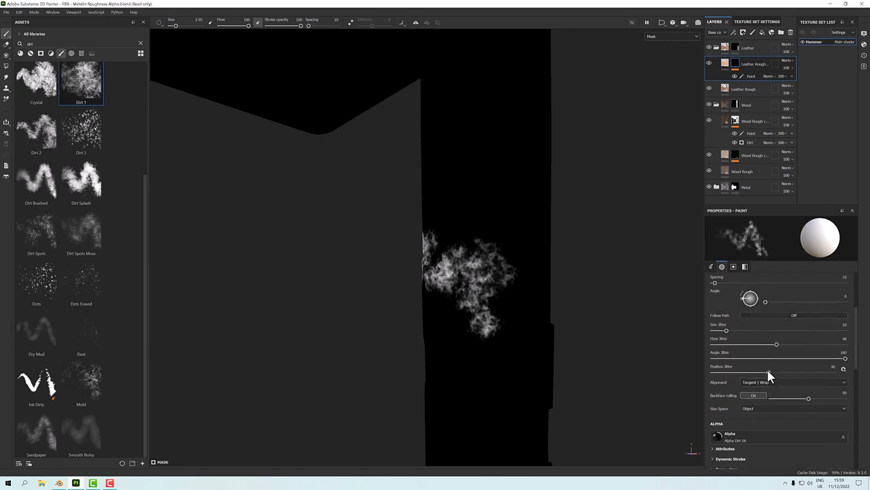
mouse_move(524, 336)
left_mouse_down("alt")
mouse_move(447, 327)
mouse_move(454, 293)
mouse_move(469, 340)
mouse_move(374, 292)
mouse_move(571, 320)
mouse_move(407, 299)
mouse_move(501, 330)
mouse_move(421, 340)
mouse_move(379, 359)
mouse_move(326, 292)
mouse_move(408, 282)
mouse_move(463, 307)
mouse_move(459, 296)
mouse_move(669, 331)
mouse_move(521, 284)
left_mouse_up("alt")
left_click(378, 359)
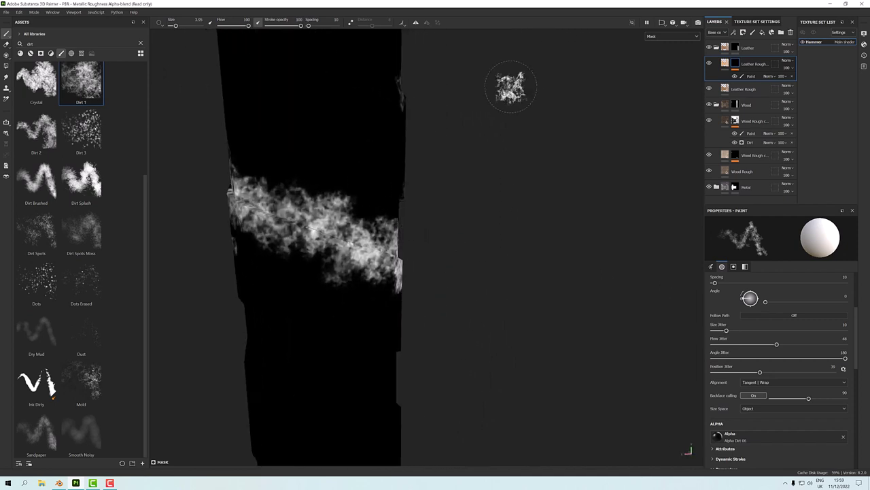
Show the full material in the viewport and paint light wear along the edges of the upper leather wraps
left_click(673, 36)
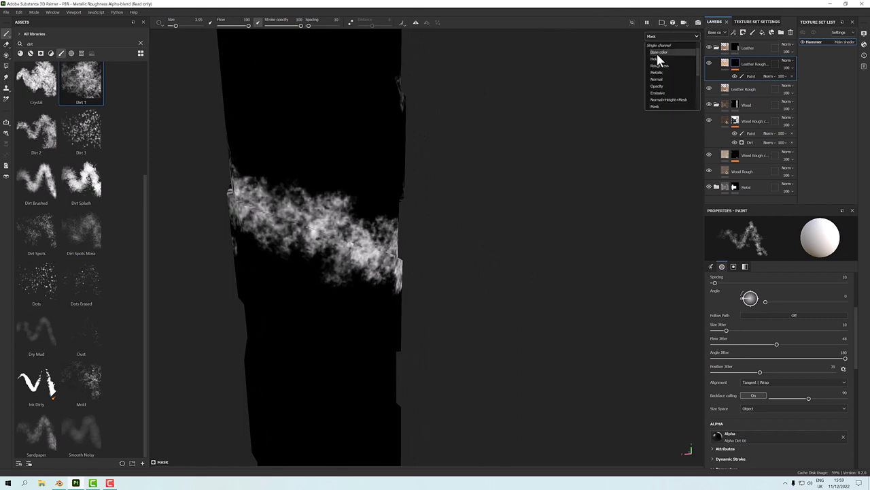
scroll(658, 51, "up", 1)
left_click(657, 53)
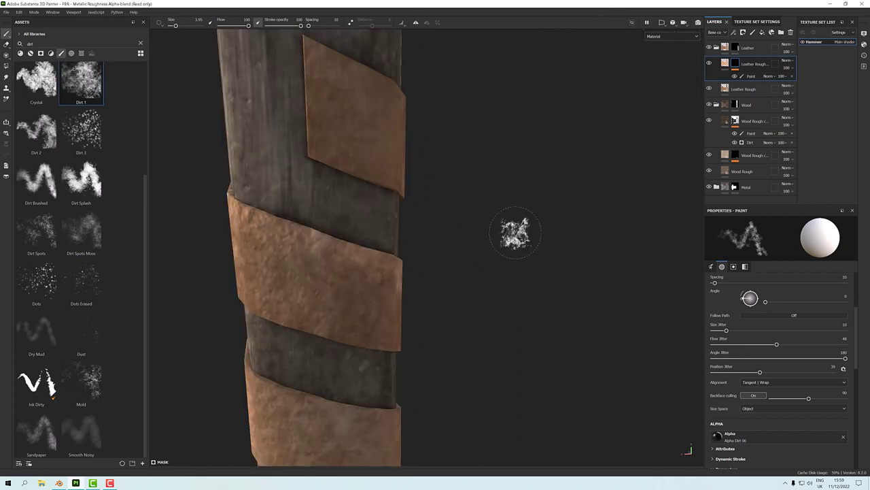
mouse_move(515, 230)
left_mouse_down("alt")
mouse_move(447, 259)
mouse_move(424, 245)
mouse_move(440, 264)
mouse_move(204, 252)
left_mouse_up("alt")
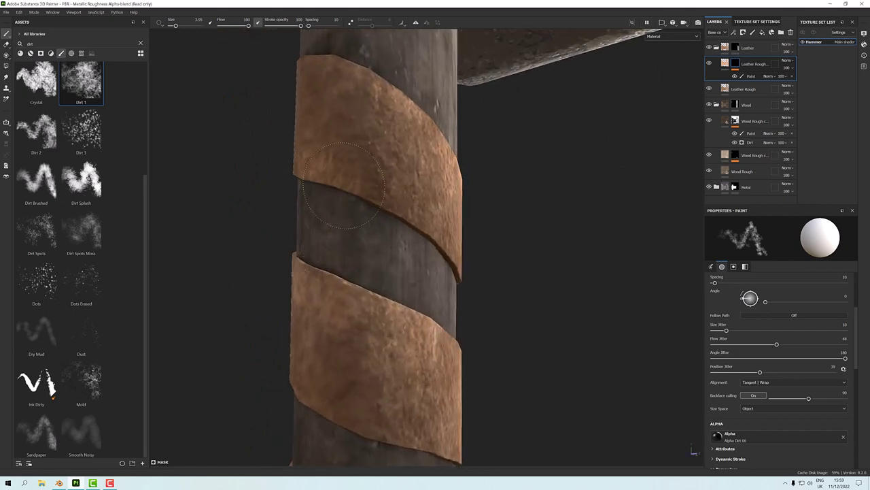
left_click_drag(466, 252, 301, 248, "alt")
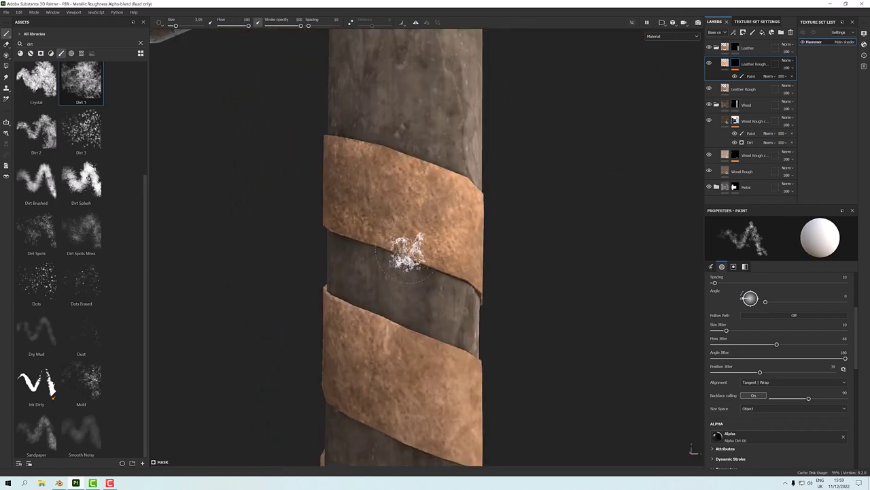
mouse_move(408, 249)
left_mouse_down("alt")
mouse_move(510, 243)
mouse_move(462, 238)
left_mouse_up("alt")
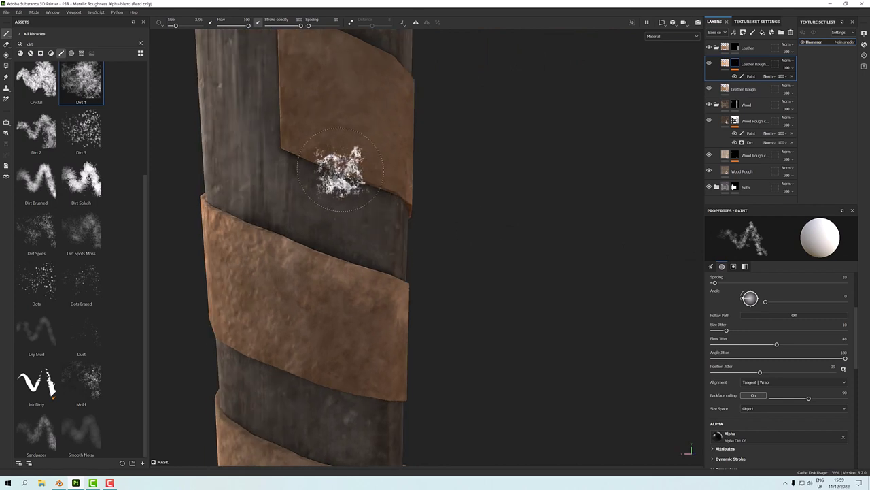
mouse_move(391, 190)
left_mouse_down("alt")
mouse_move(487, 240)
mouse_move(413, 150)
left_mouse_up("alt")
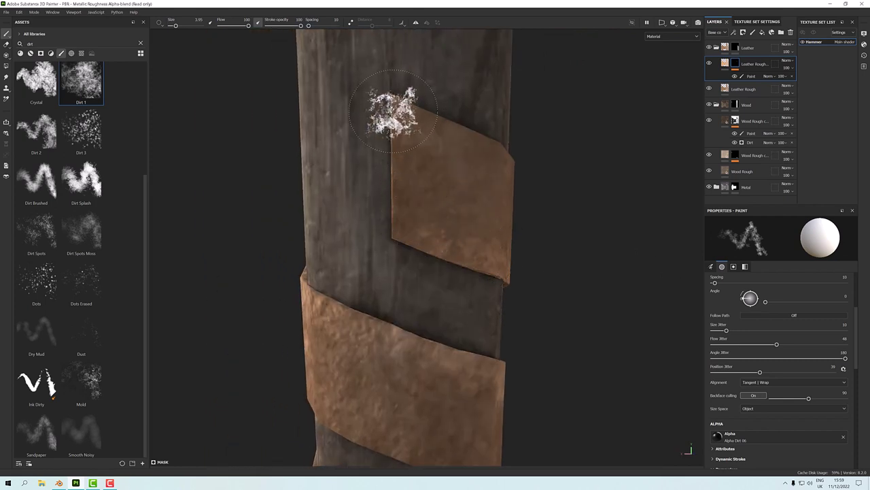
left_click_drag(524, 145, 310, 136, "alt")
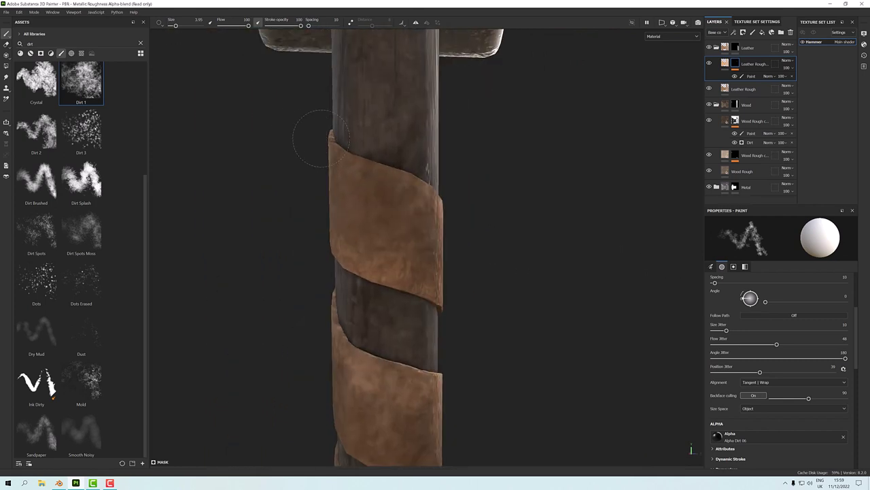
scroll(483, 197, "down", 3)
left_click_drag(482, 214, 337, 133, "alt")
scroll(403, 307, "up", 5)
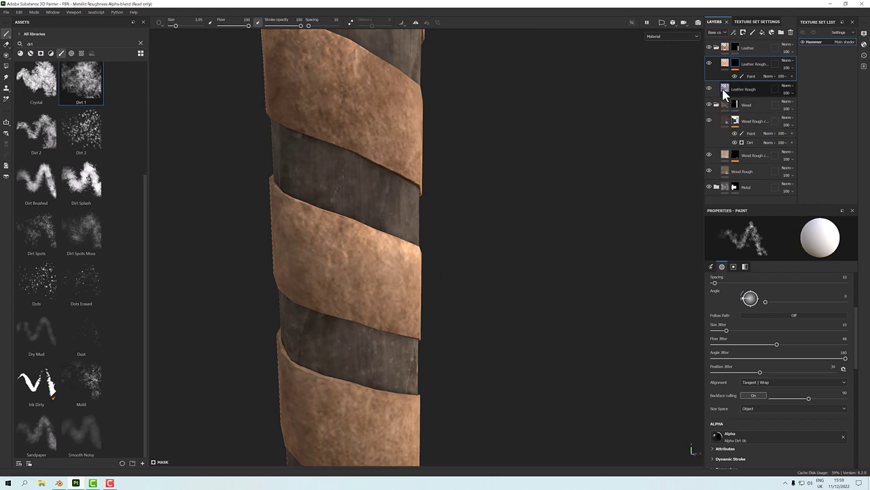
Darken the base Leather Rough layer's color to an HSV value of 0.415
left_click(724, 91)
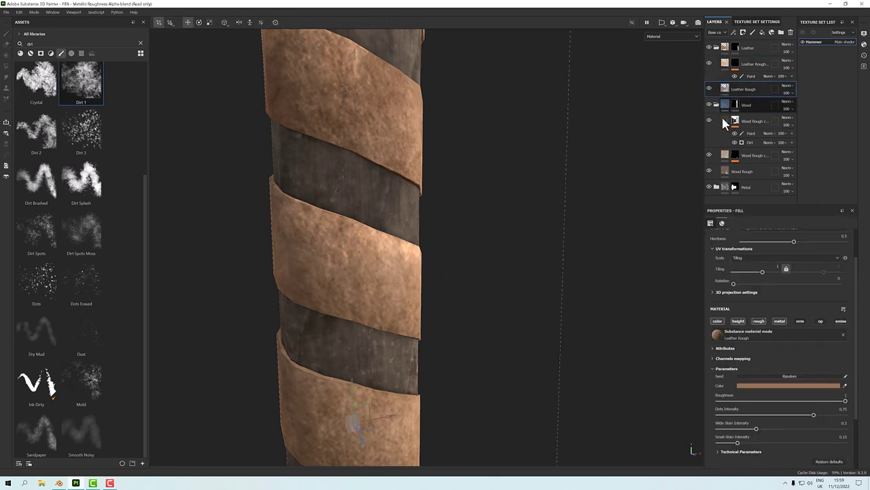
left_click(773, 386)
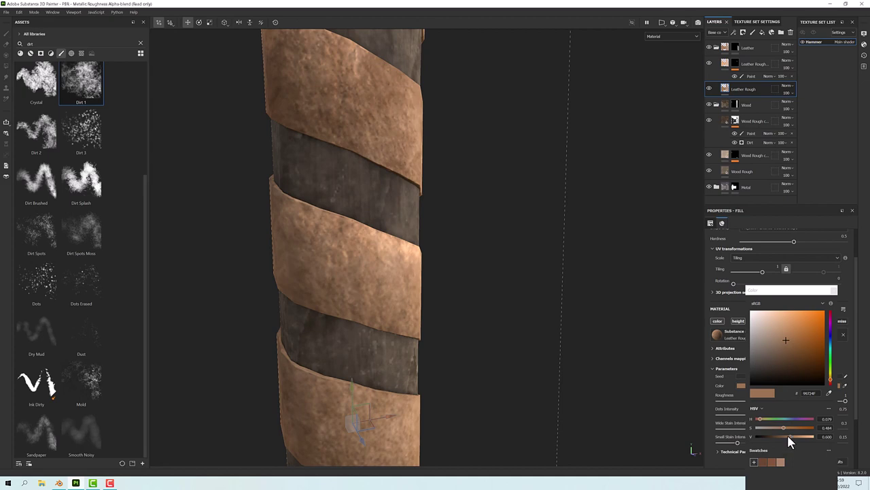
left_click_drag(789, 435, 777, 436)
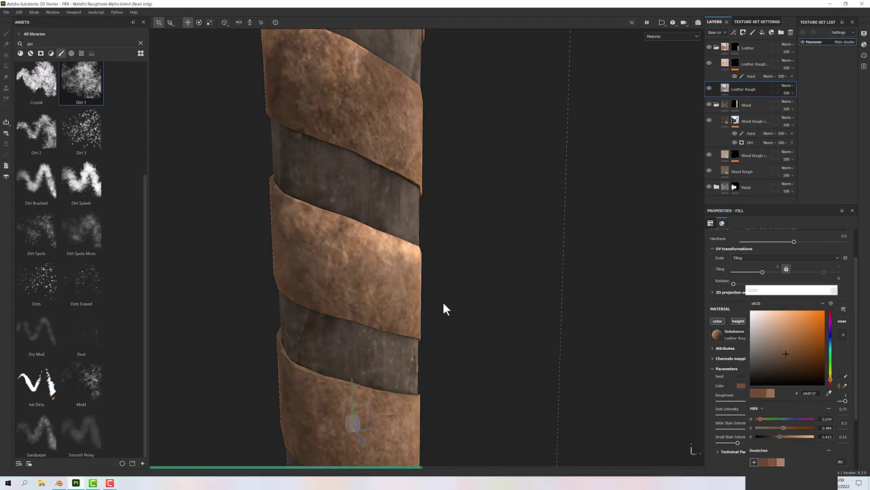
left_click_drag(442, 302, 707, 349, "alt")
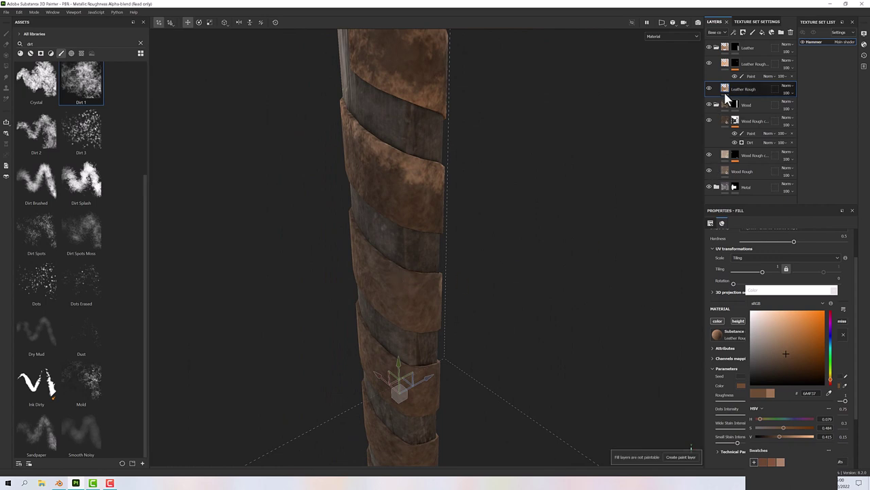
Return to the lightened leather copy's mask and paint wear along the next wraps' upper edges with a size 2.09 brush
left_click(753, 64)
left_click(751, 76)
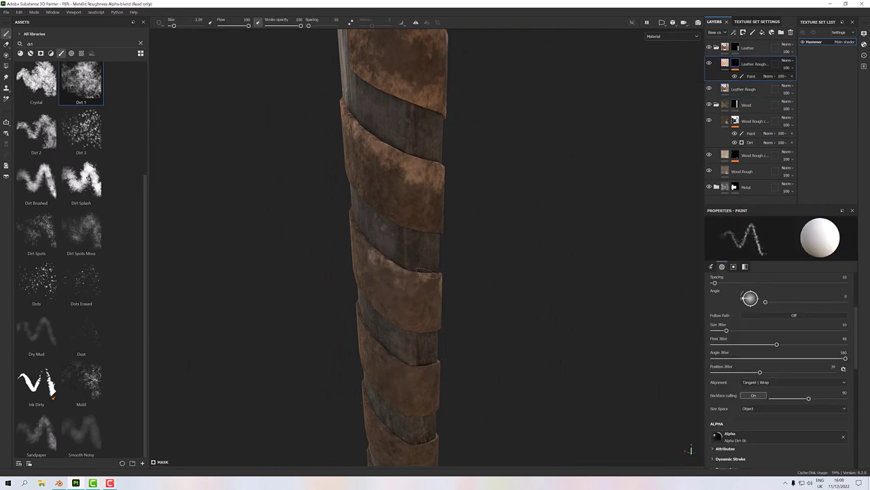
left_click_drag(374, 254, 525, 245, "alt")
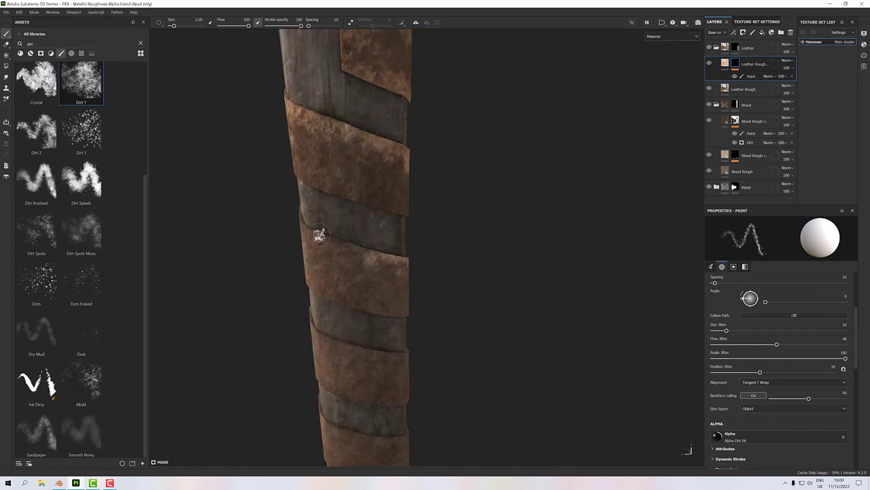
left_click_drag(391, 260, 359, 248, "alt")
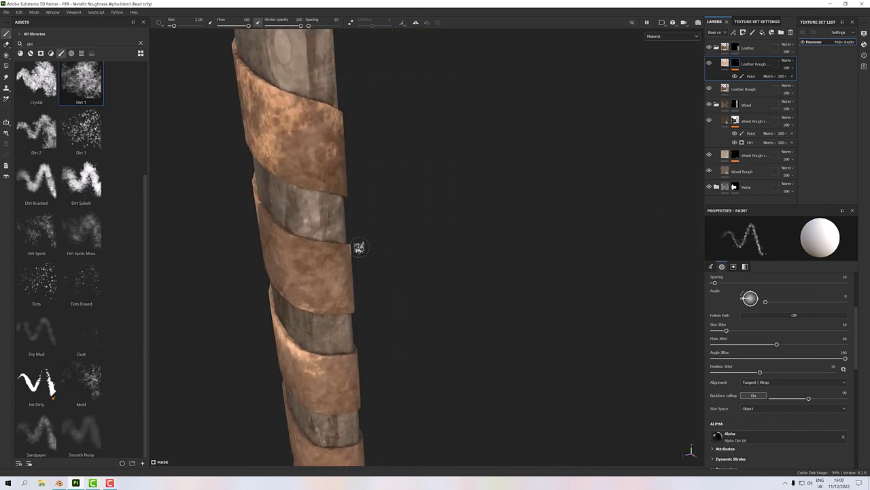
scroll(269, 230, "up", 3)
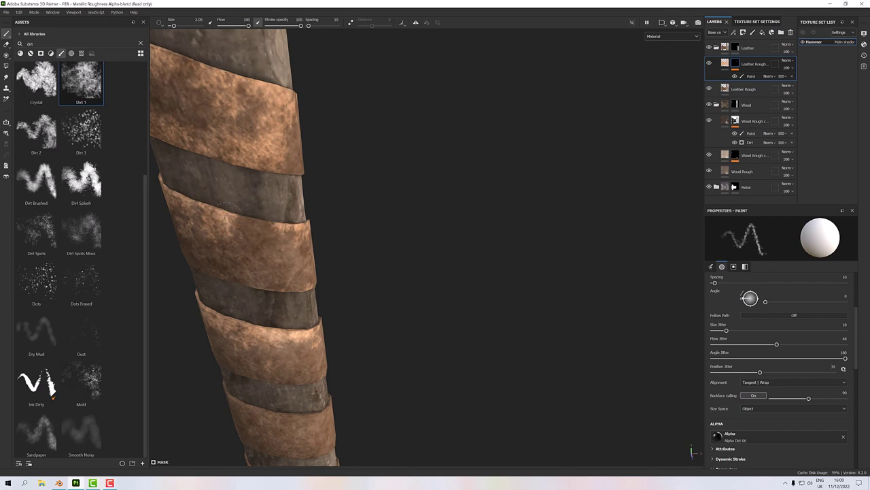
left_click_drag(297, 217, 498, 236, "alt")
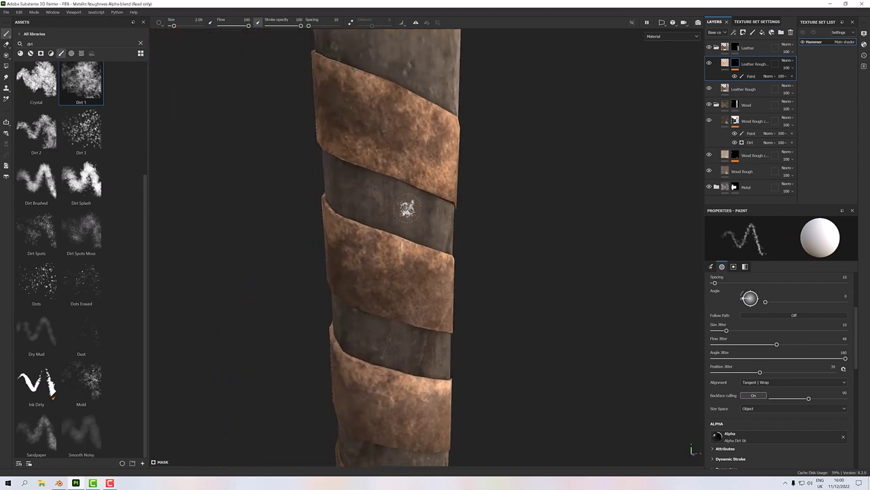
mouse_move(420, 265)
left_mouse_down("alt")
mouse_move(412, 252)
mouse_move(197, 251)
left_mouse_up("alt")
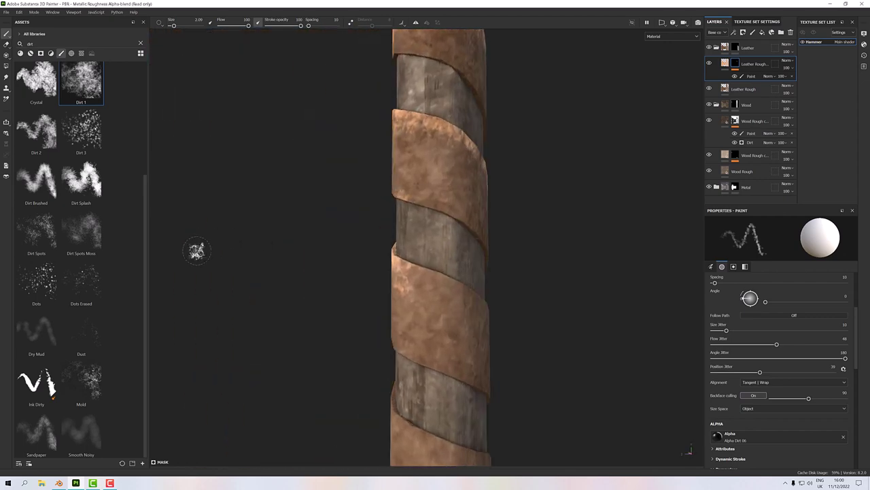
Paint light wear along the upper edges of the next leather wraps around the handle, undoing one stroke
mouse_move(481, 291)
right_mouse_down("alt")
mouse_move(363, 295)
mouse_move(374, 289)
right_mouse_up("alt")
middle_click_drag(387, 280, 348, 315, "alt")
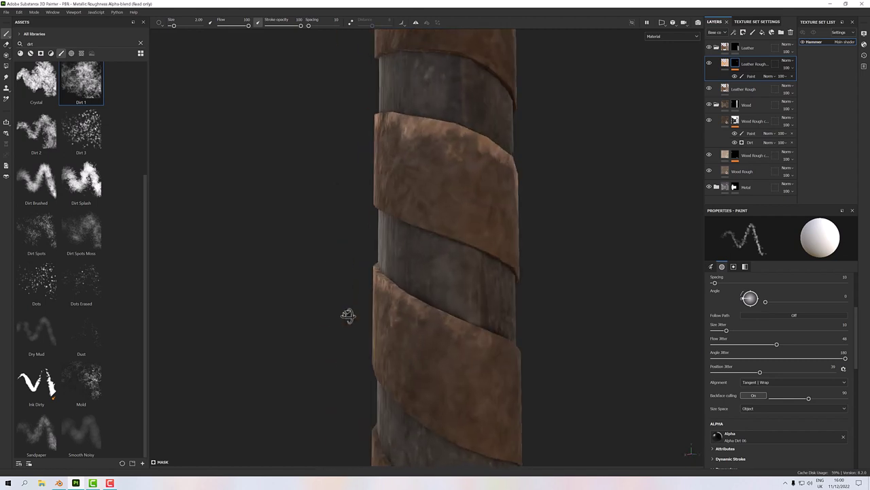
left_click_drag(348, 315, 412, 330, "alt")
middle_click_drag(412, 330, 332, 299, "alt")
left_click(332, 300)
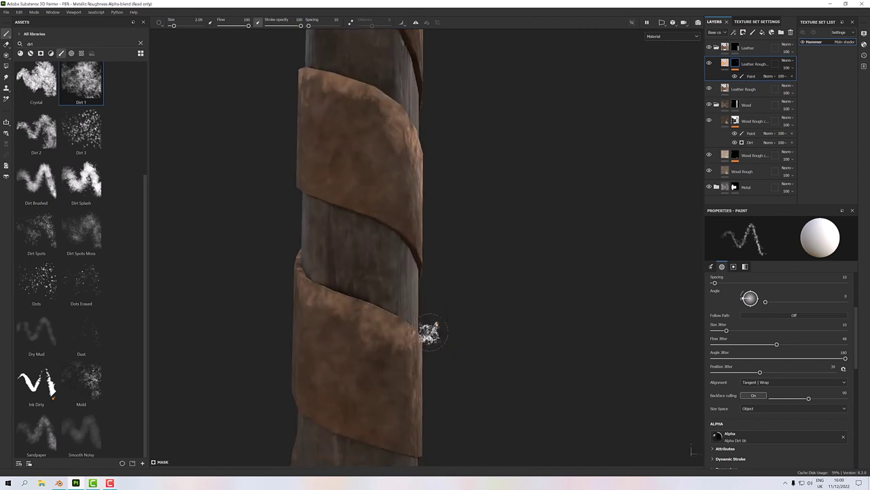
right_click_drag(428, 334, 276, 334, "alt")
mouse_move(277, 333)
left_mouse_down("alt")
mouse_move(279, 282)
mouse_move(292, 299)
left_mouse_up("alt")
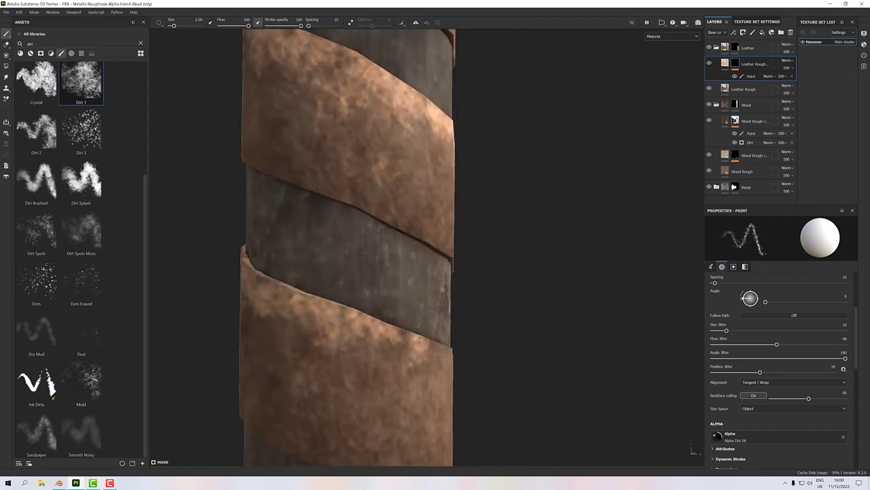
right_click_drag(367, 340, 311, 346, "alt")
left_click(406, 336)
right_click_drag(406, 337, 355, 370, "alt")
key("ctrl+z")
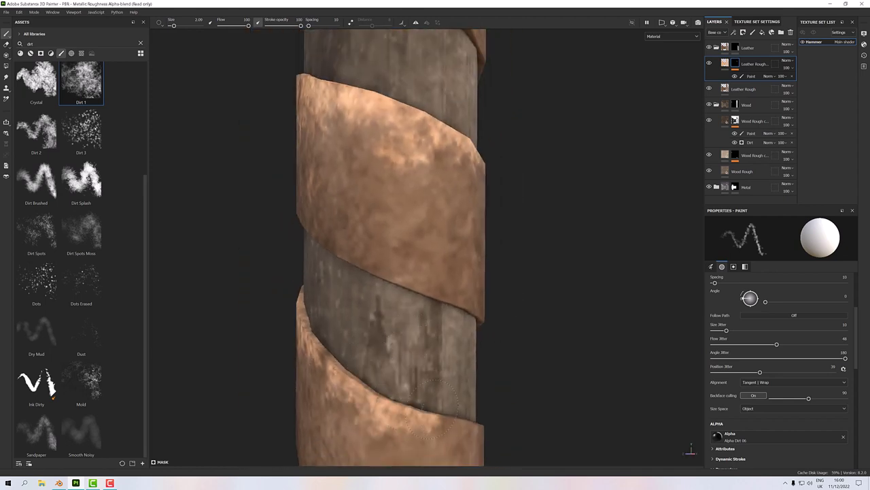
Continue the light upper-edge wear on the following wraps, covering the remaining unpainted sides of the handle
middle_click_drag(355, 369, 415, 414, "alt")
right_click_drag(415, 414, 406, 386, "alt")
left_click_drag(406, 385, 327, 265, "alt")
left_click(327, 265)
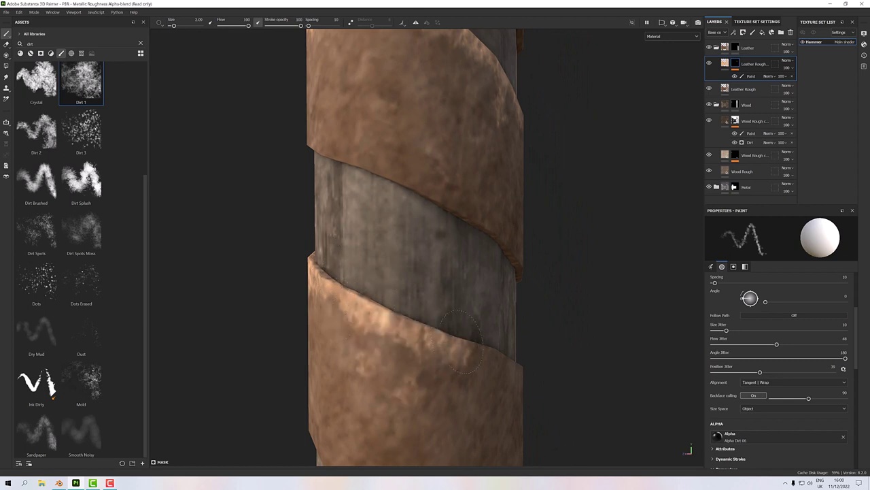
left_click_drag(562, 359, 426, 349, "alt")
right_click_drag(426, 350, 489, 354, "alt")
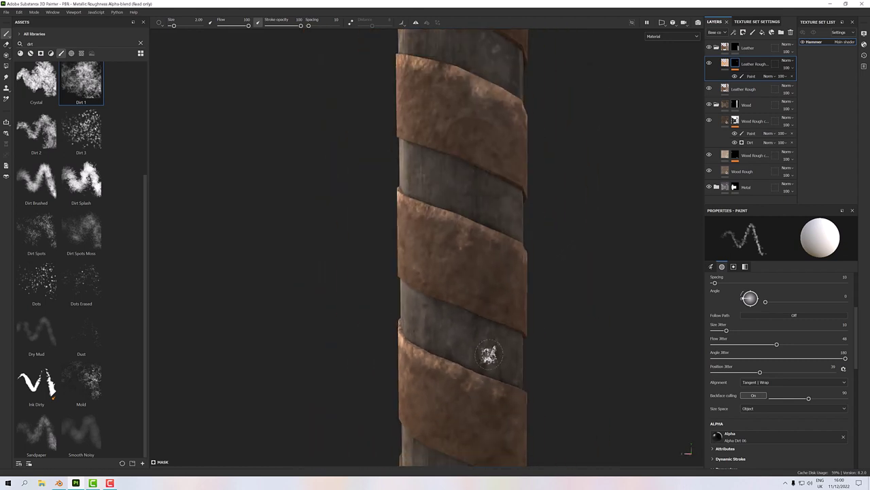
Paint light wear along the lower edges of the leather wraps with the same dirt brush
left_click_drag(489, 354, 422, 294, "alt")
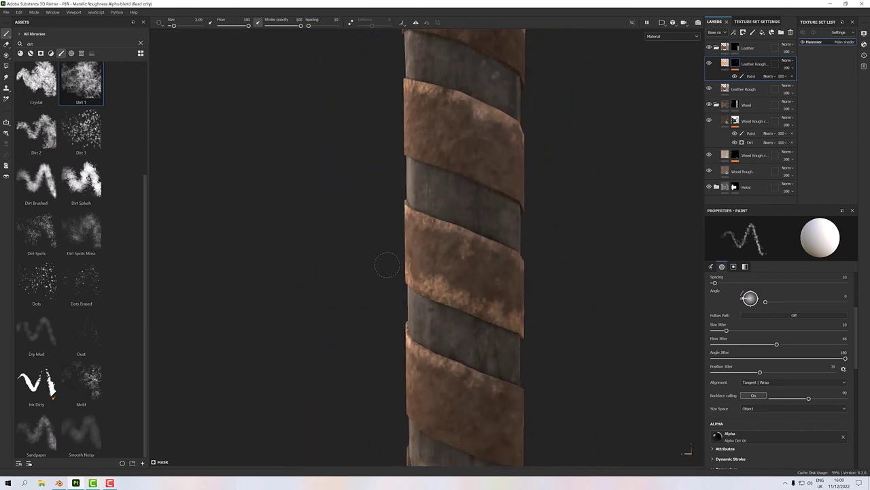
mouse_move(387, 264)
left_mouse_down("alt")
mouse_move(562, 284)
mouse_move(527, 315)
left_mouse_up("alt")
left_click_drag(435, 281, 402, 174, "alt")
right_click_drag(402, 174, 581, 243, "alt")
mouse_move(581, 243)
left_mouse_down("alt")
mouse_move(491, 254)
mouse_move(239, 258)
mouse_move(423, 369)
mouse_move(362, 292)
mouse_move(280, 230)
mouse_move(515, 389)
mouse_move(510, 136)
mouse_move(523, 272)
mouse_move(502, 320)
mouse_move(564, 259)
mouse_move(383, 344)
mouse_move(468, 328)
mouse_move(569, 278)
mouse_move(462, 240)
mouse_move(433, 320)
mouse_move(530, 272)
mouse_move(486, 370)
mouse_move(612, 368)
mouse_move(517, 299)
left_mouse_up("alt")
Switch the mask brush to grayscale 0 at size 1.72 and check the edge wear along the whole handle
scroll(612, 367, "up", 5)
left_click(745, 265)
scroll(245, 315, "down", 5)
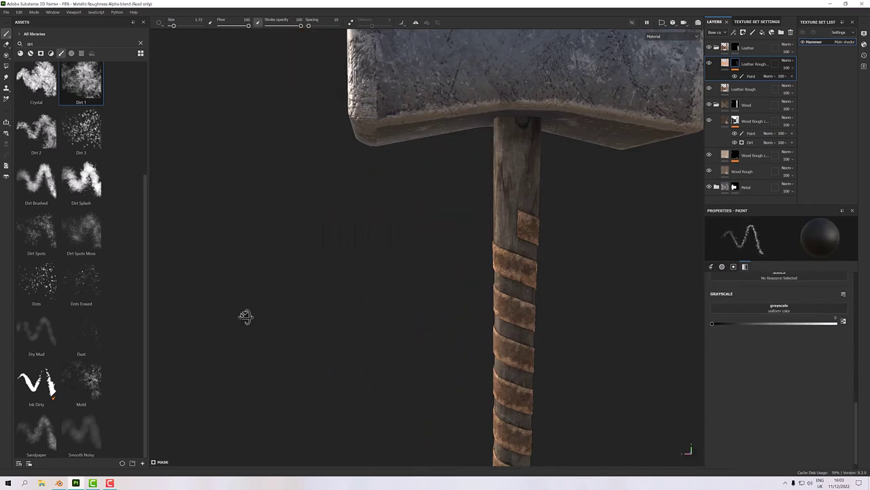
mouse_move(245, 315)
left_mouse_down("alt")
mouse_move(385, 268)
mouse_move(372, 231)
left_mouse_up("alt")
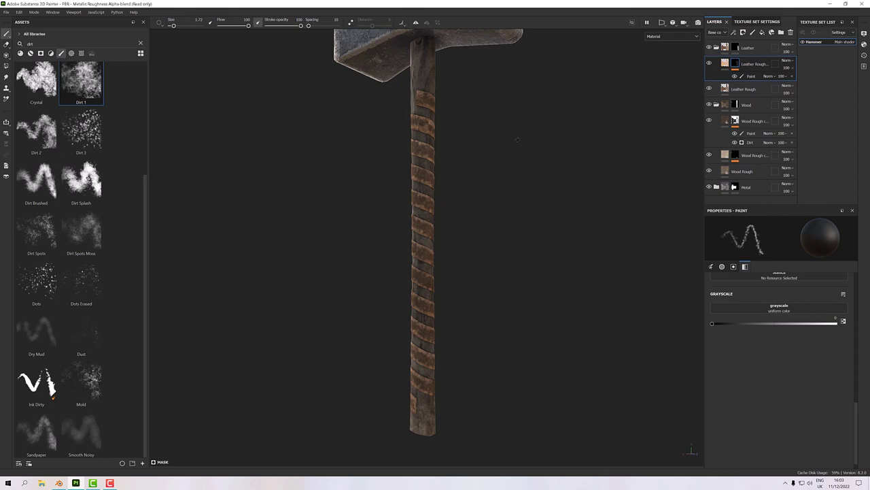
scroll(443, 163, "up", 4)
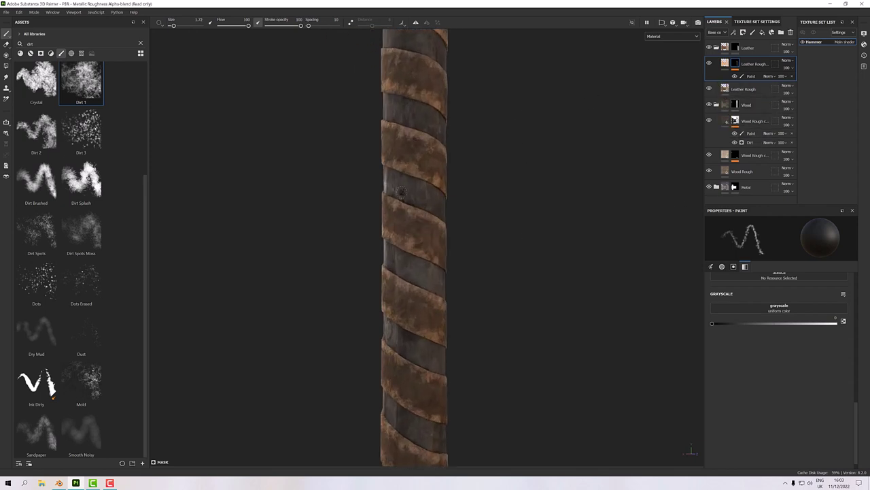
scroll(402, 191, "up", 2)
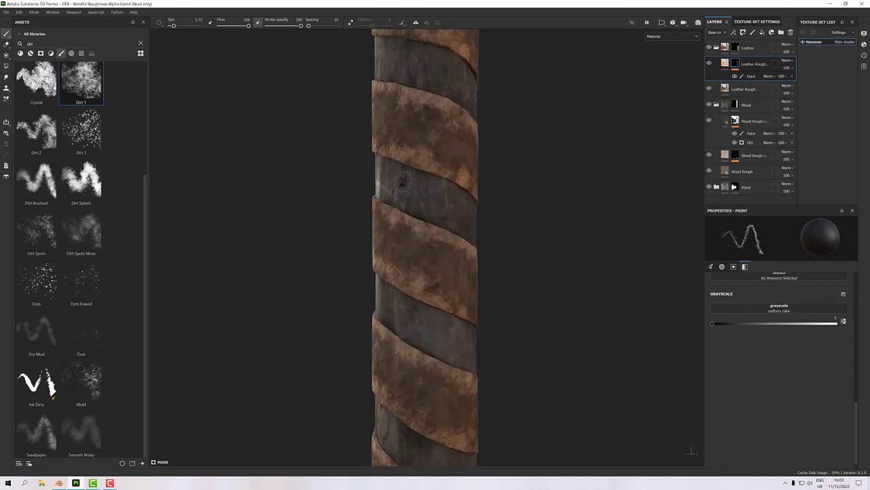
Lighten the base Leather Rough layer's color to an HSV value of 0.485
left_click(726, 91)
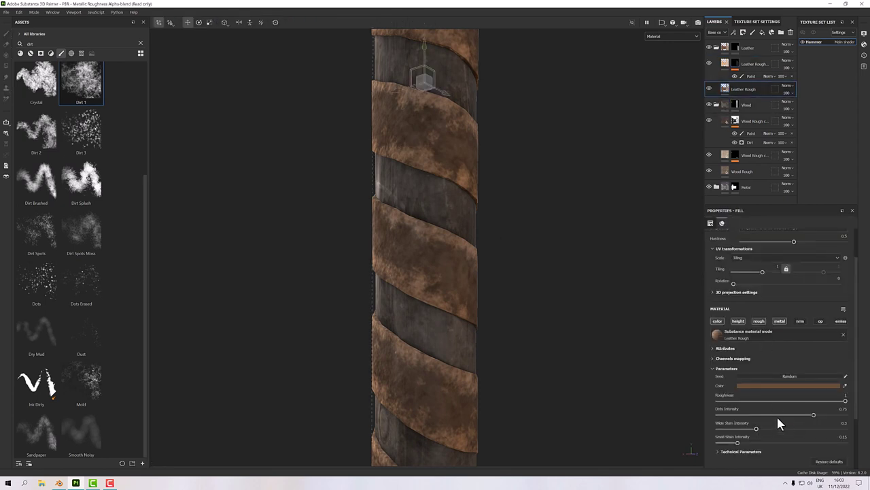
scroll(779, 423, "down", 2)
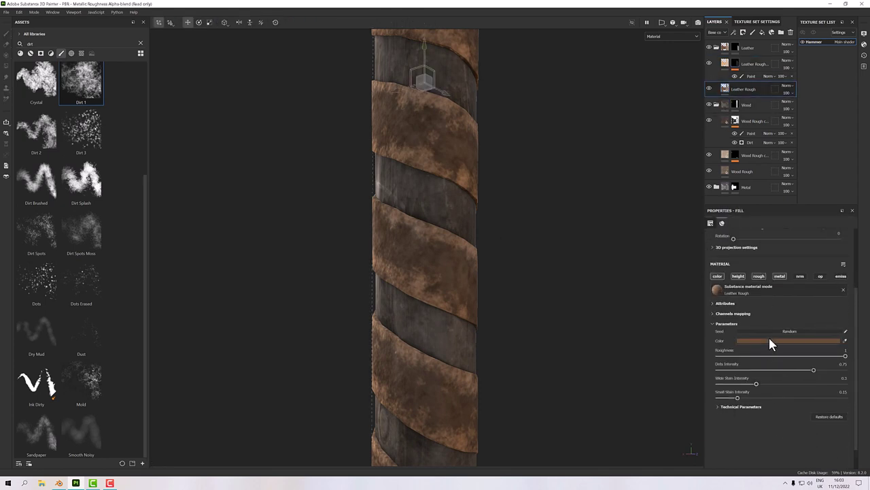
left_click(770, 341)
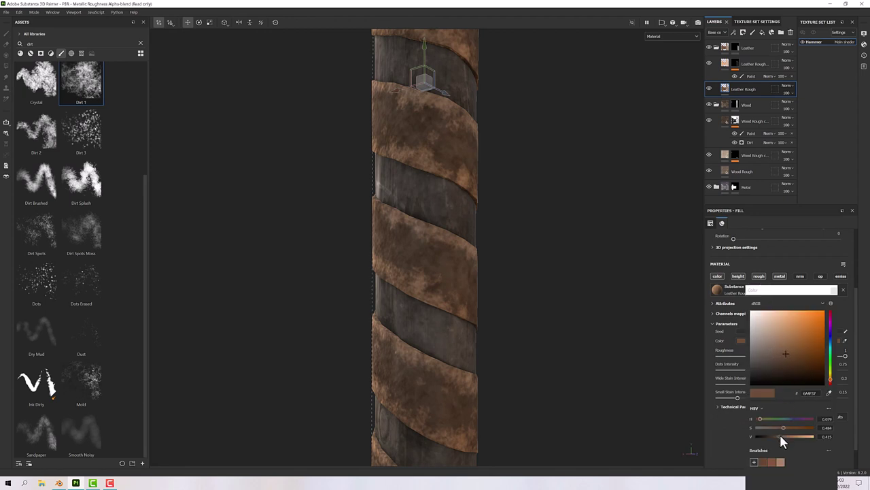
left_click_drag(779, 438, 785, 438)
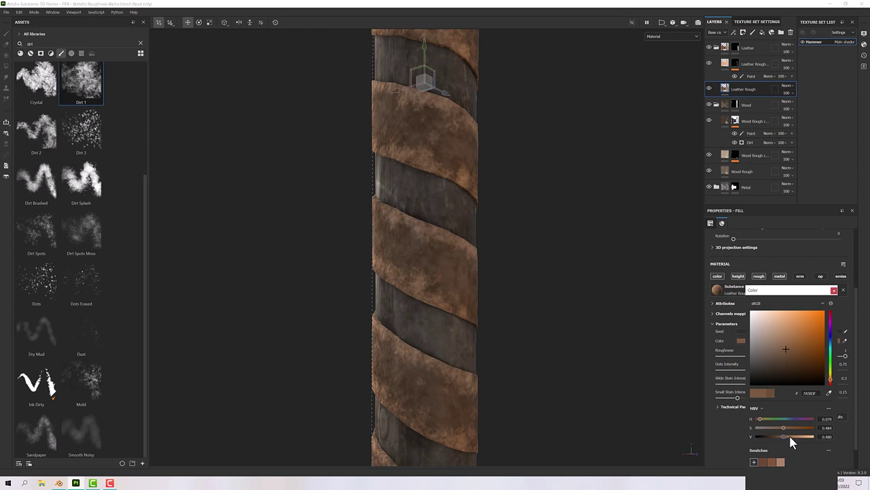
mouse_move(790, 437)
left_mouse_down()
mouse_move(805, 437)
mouse_move(782, 436)
left_mouse_up()
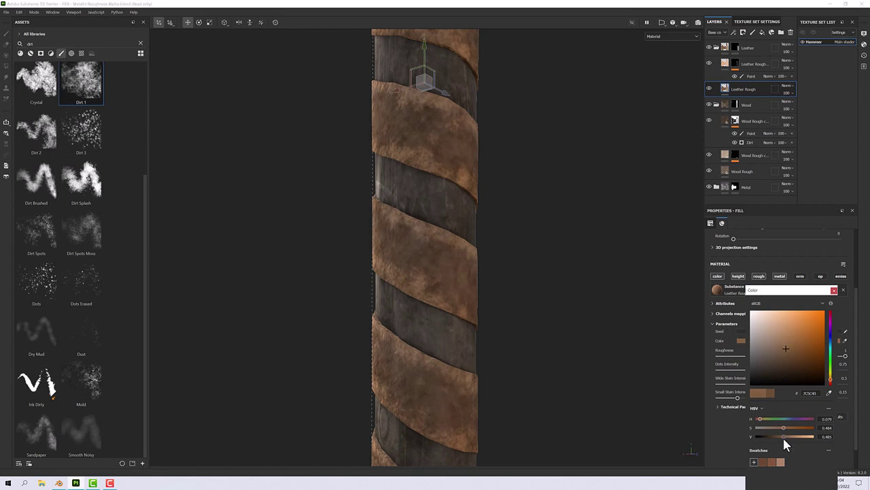
left_click_drag(466, 283, 437, 243, "alt")
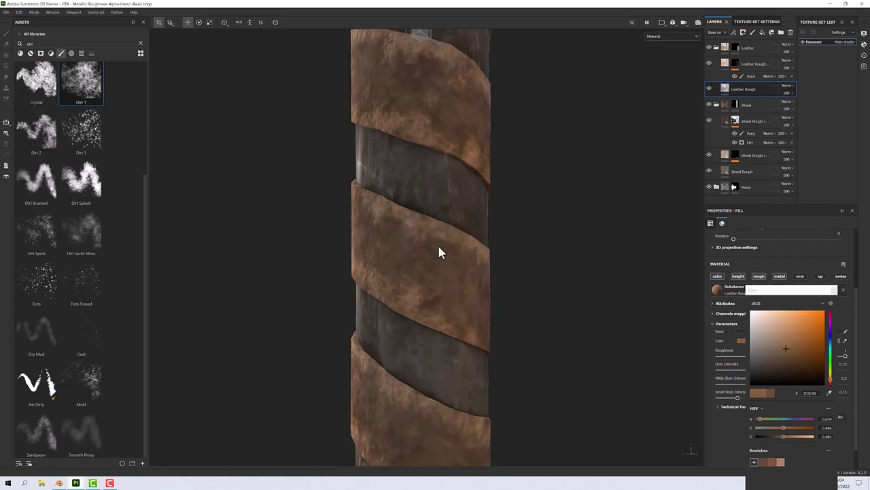
Darken the lightened leather copy's color to an HSV value of 0.743 and turn off its height channel
left_click(733, 75)
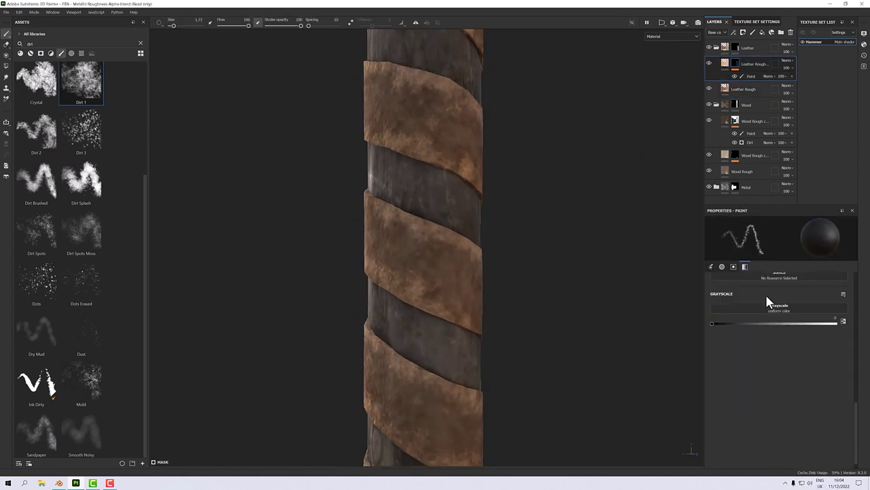
left_click(732, 64)
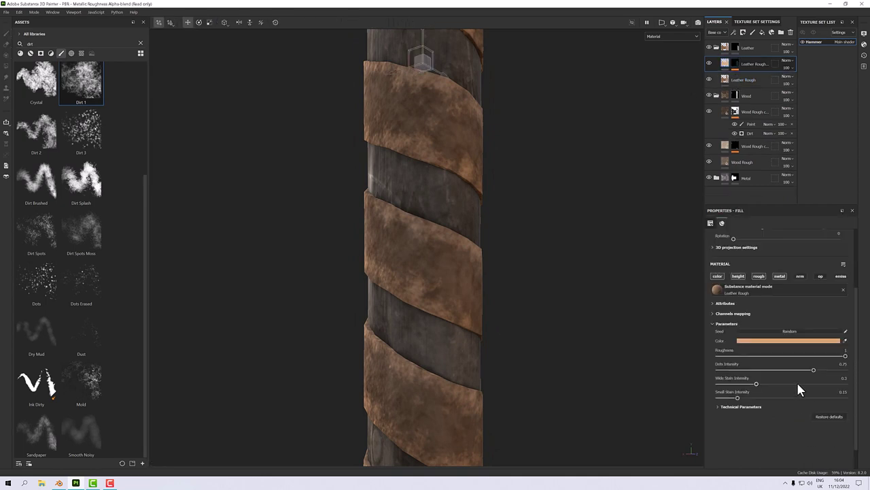
left_click(777, 342)
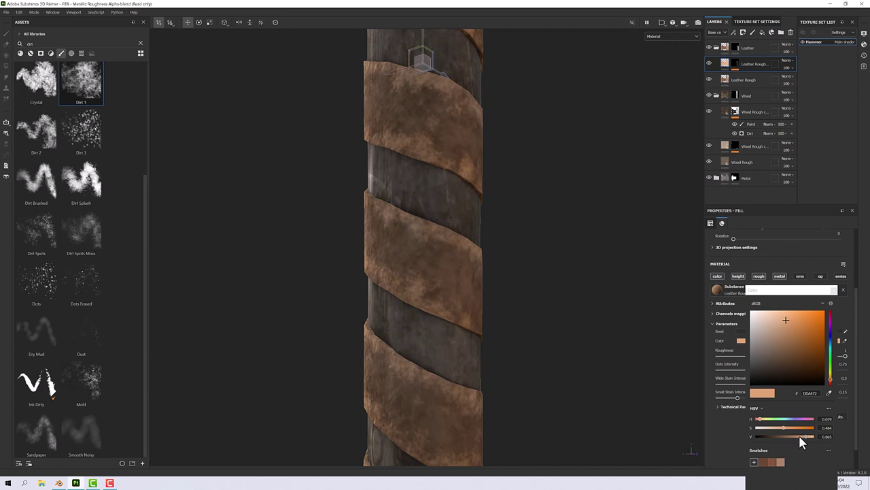
left_click_drag(805, 436, 800, 436)
scroll(478, 333, "down", 6)
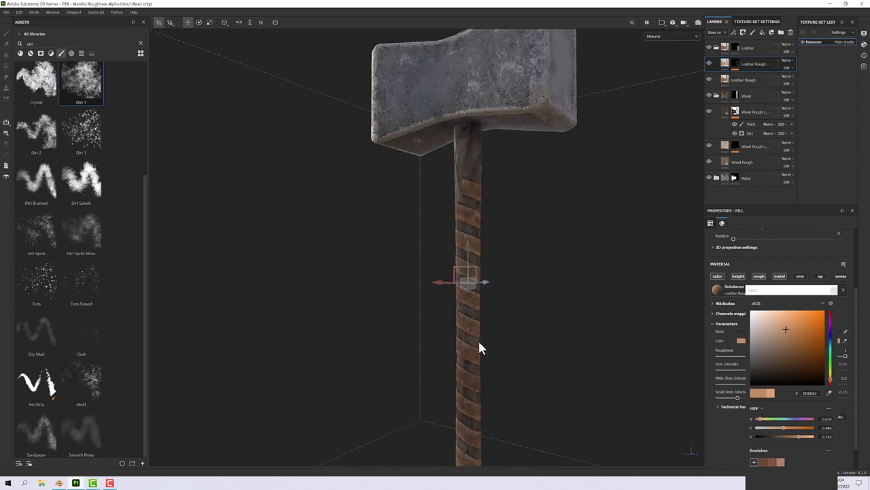
scroll(480, 346, "up", 4)
left_click_drag(478, 346, 494, 319, "alt")
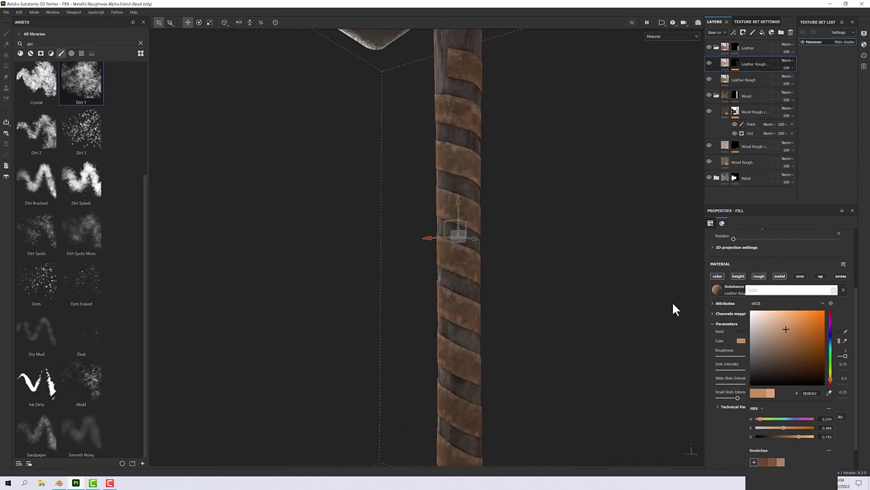
left_click(837, 292)
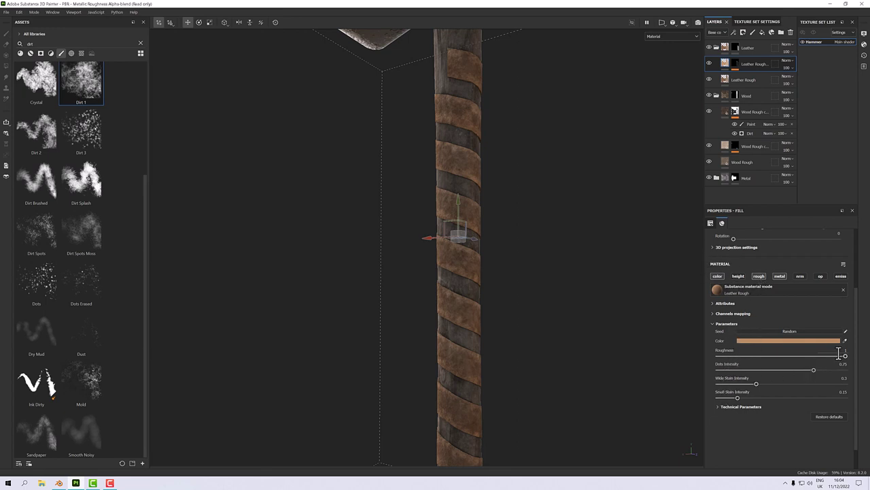
Keep the leather copy's roughness at 1 and set the base Leather Rough layer's roughness to 0.61
mouse_move(844, 360)
left_mouse_down()
mouse_move(732, 360)
mouse_move(855, 359)
left_mouse_up()
scroll(458, 296, "up", 4)
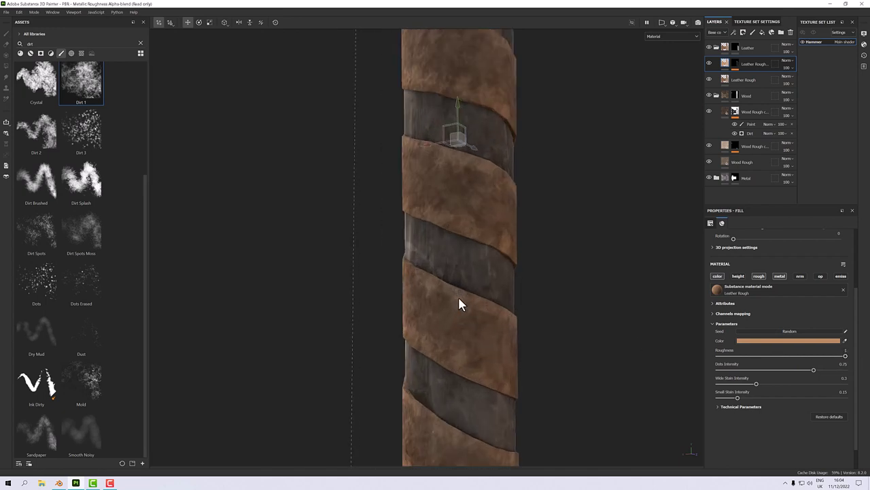
left_click_drag(584, 298, 587, 346, "alt")
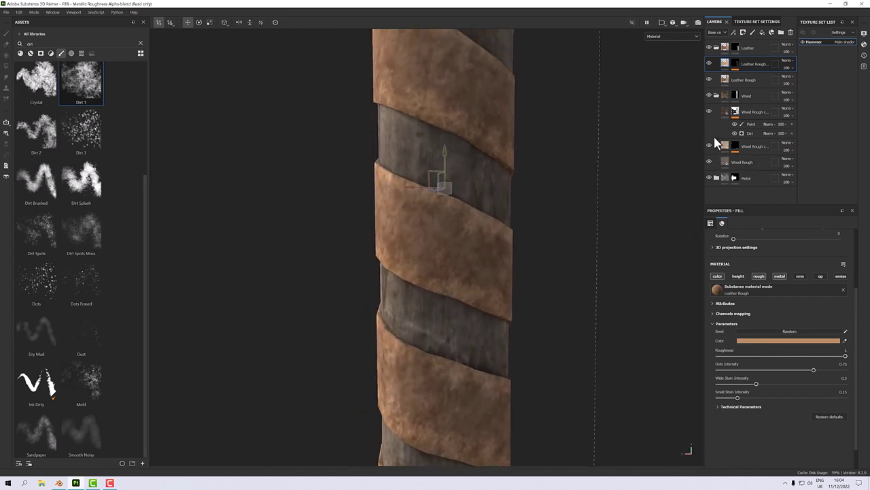
left_click(723, 83)
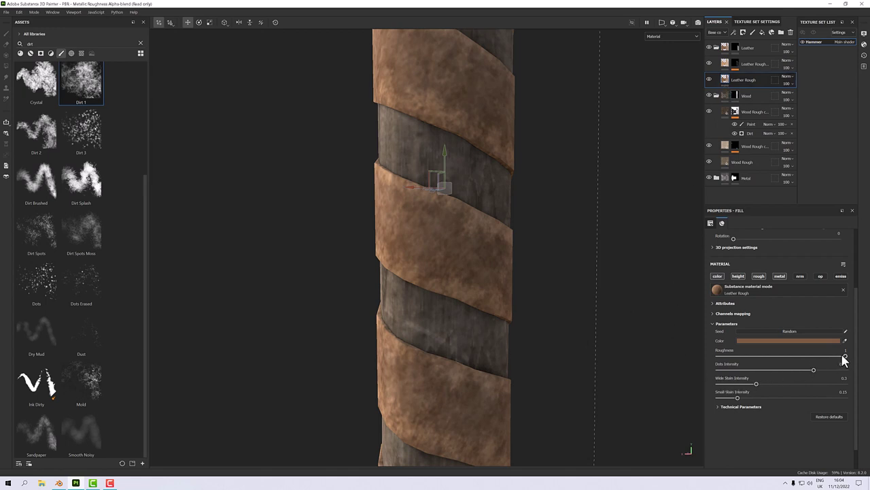
left_click_drag(845, 356, 794, 361)
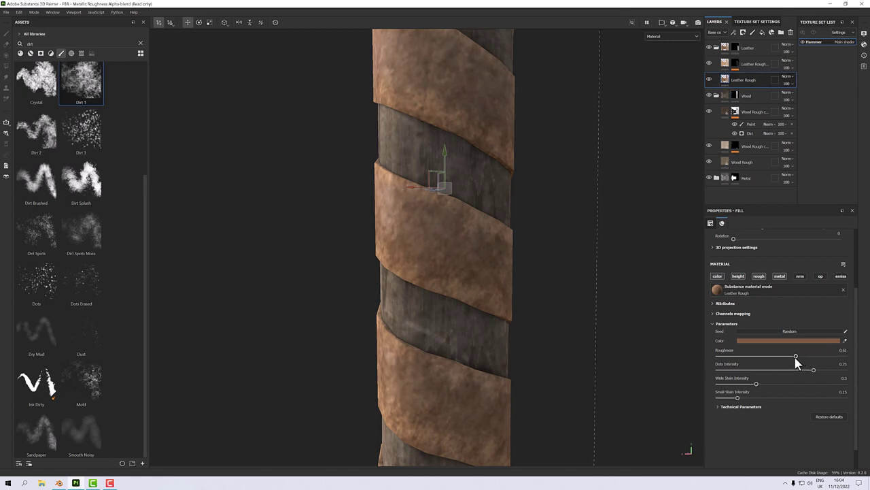
left_click_drag(489, 279, 331, 266, "alt")
Examine the roughness channel on the handle and head, and return the viewport to the full material
left_click(662, 34)
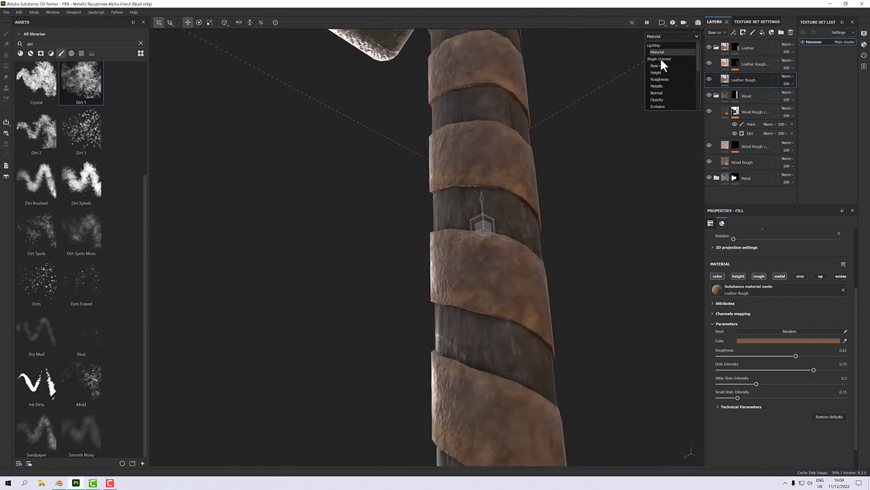
left_click(660, 80)
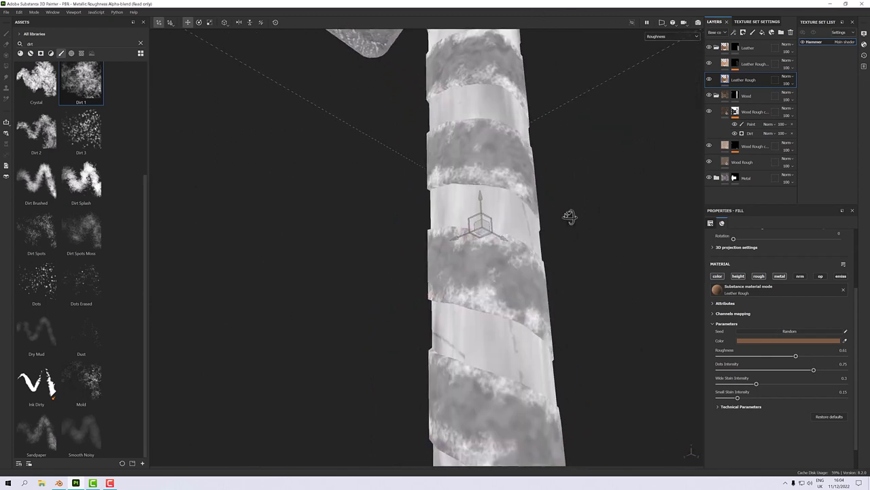
left_click_drag(569, 216, 531, 232, "alt")
scroll(529, 232, "down", 5)
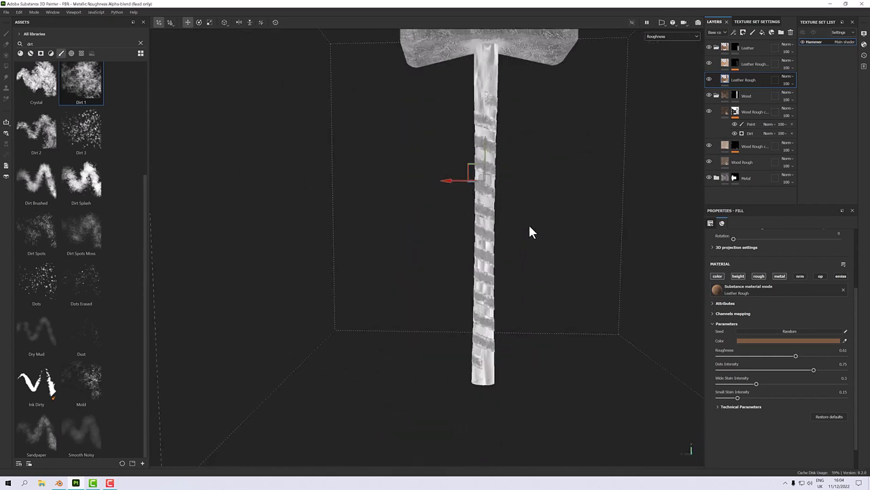
scroll(534, 238, "up", 1)
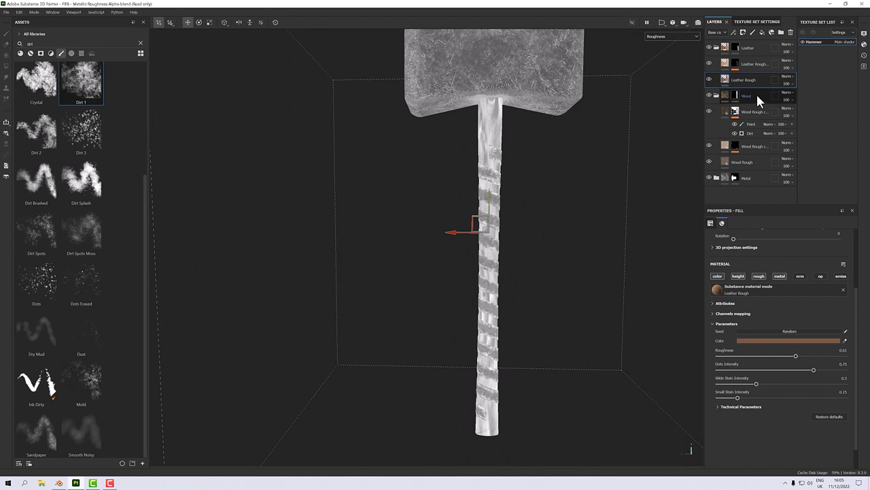
left_click(664, 38)
left_click(660, 53)
scroll(527, 197, "up", 3)
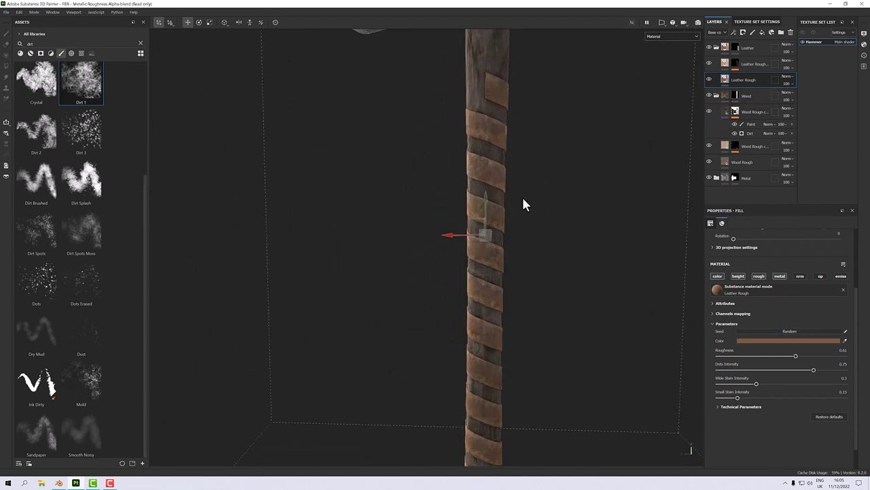
left_click_drag(523, 198, 673, 128, "alt")
Add a fill effect to the content of the Leather group
left_click(745, 64)
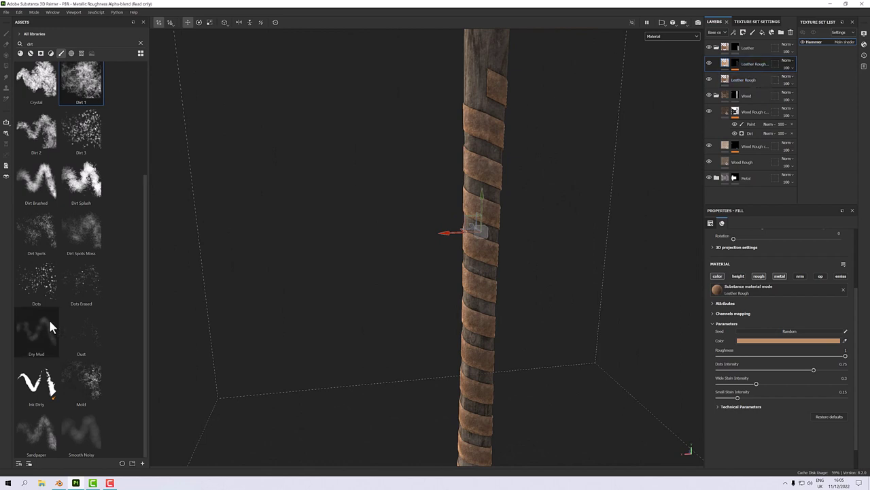
right_click(731, 48)
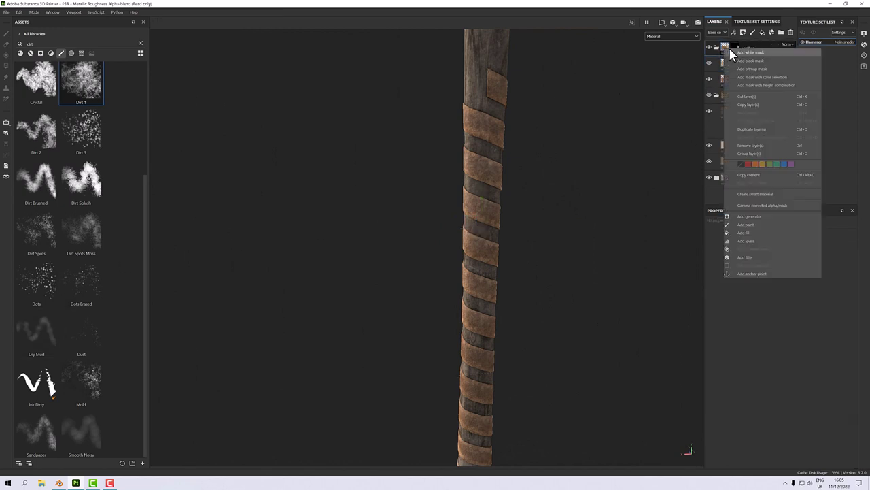
left_click(750, 233)
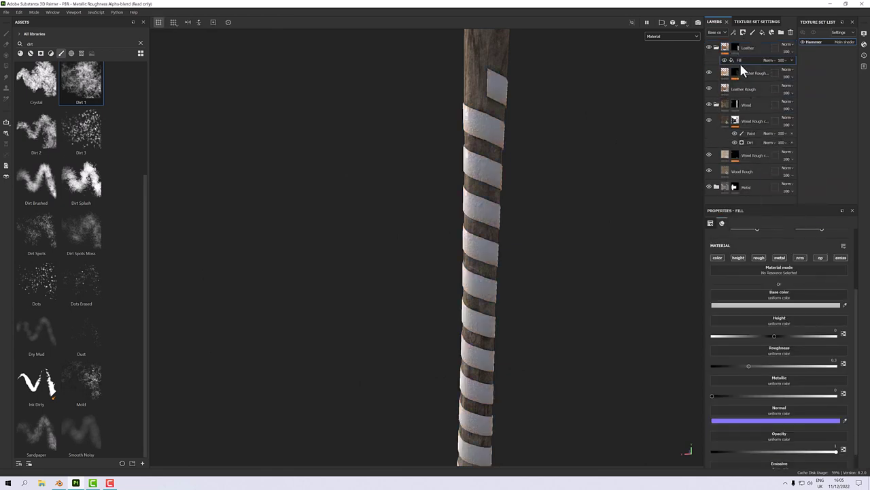
Undo the fill effect on the Leather group and add a new fill layer inside the group, above the leather layers
key("ctrl+z")
right_click(753, 45)
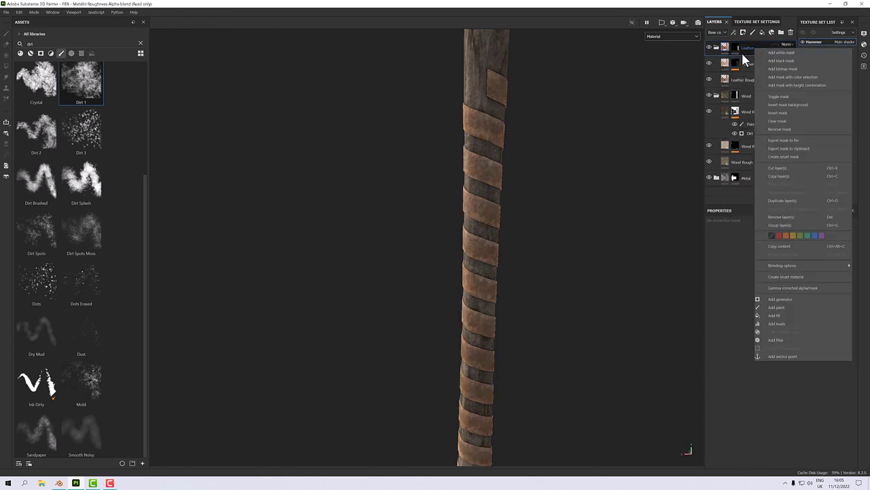
left_click(761, 32)
left_click(761, 32)
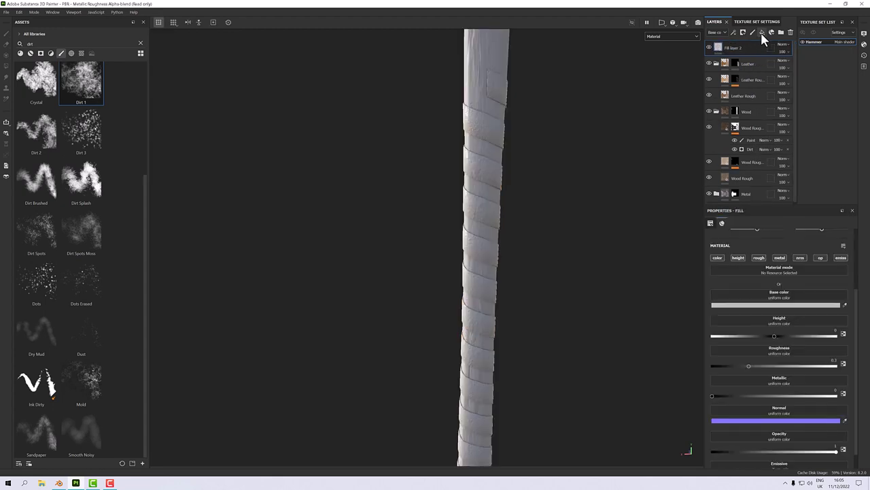
left_click_drag(733, 44, 770, 63)
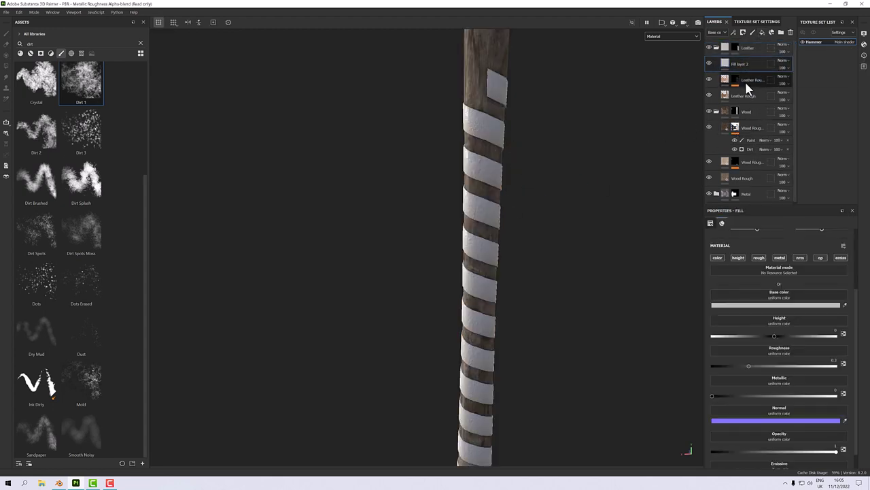
Restrict the new fill layer in the Leather group to the color and roughness channels
left_click(718, 258)
left_click(718, 259)
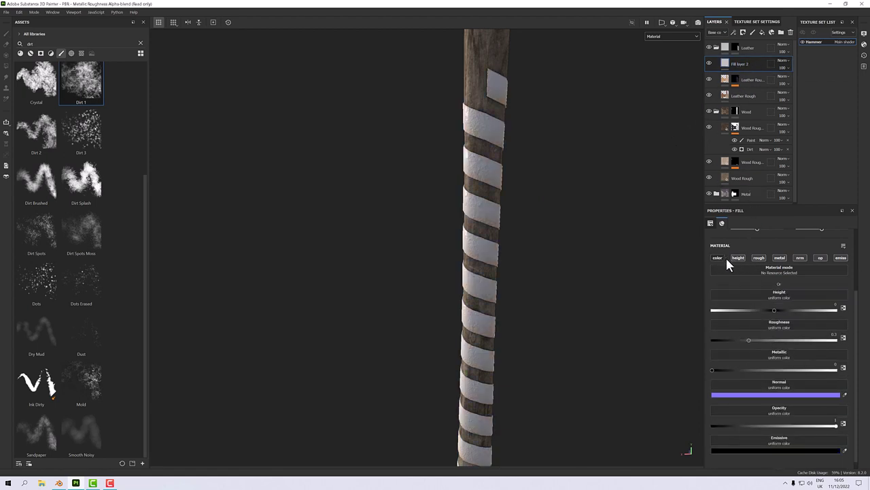
left_click(722, 258)
left_click(718, 258)
left_click(718, 258, "ctrl")
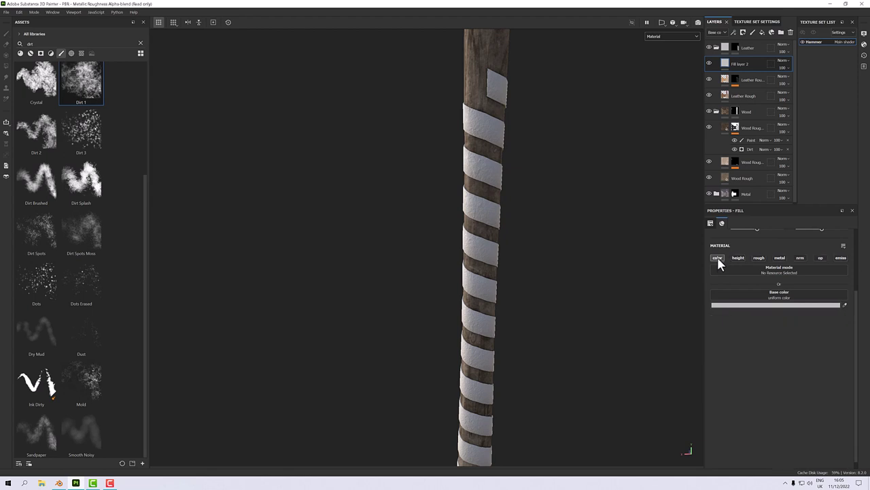
left_click(759, 258)
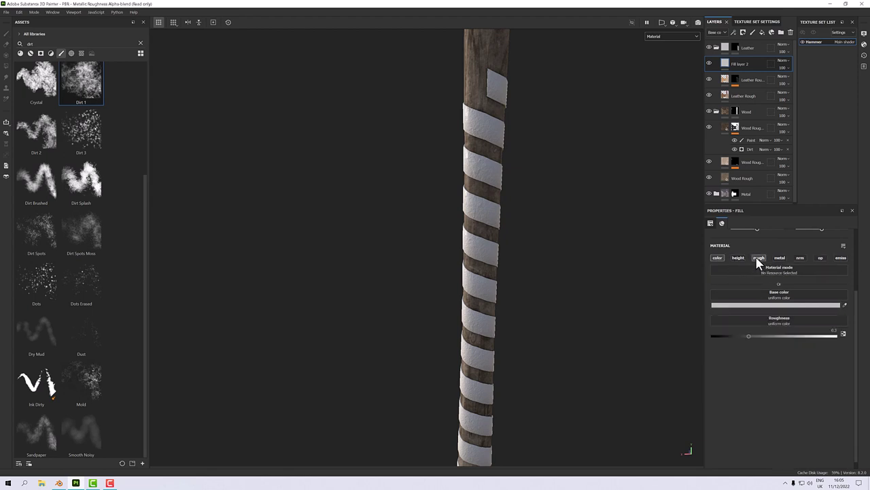
Set the new fill layer's base color to mid grey, 656565
left_click(758, 306)
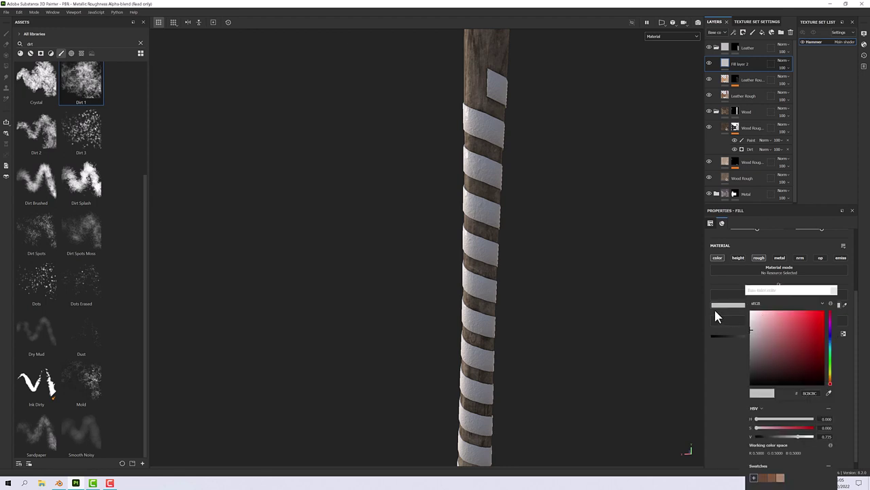
left_click(758, 350)
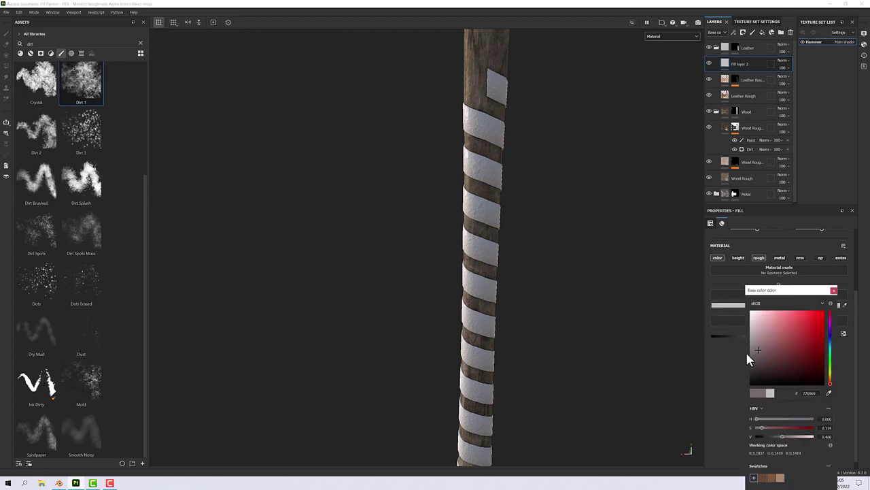
mouse_move(747, 355)
left_mouse_down()
mouse_move(751, 346)
mouse_move(746, 358)
left_mouse_up()
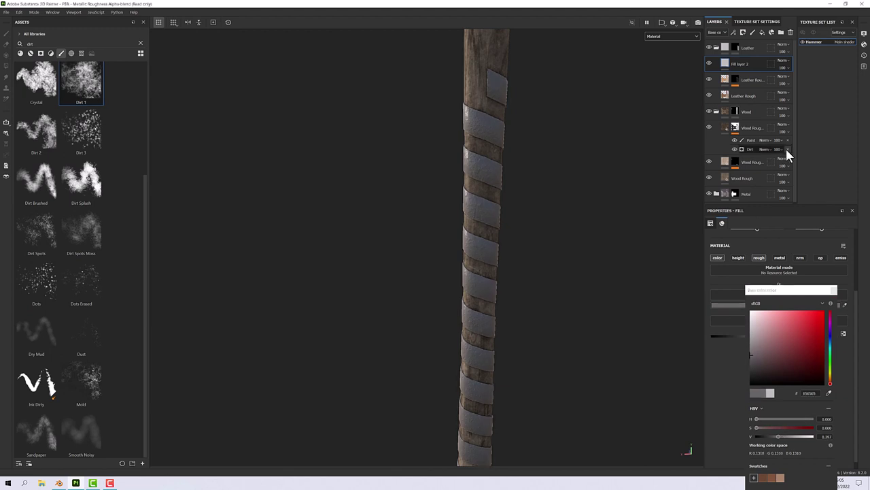
Give the grey fill layer a black mask and add a Dirt generator to that mask
right_click(733, 64)
left_click(758, 74)
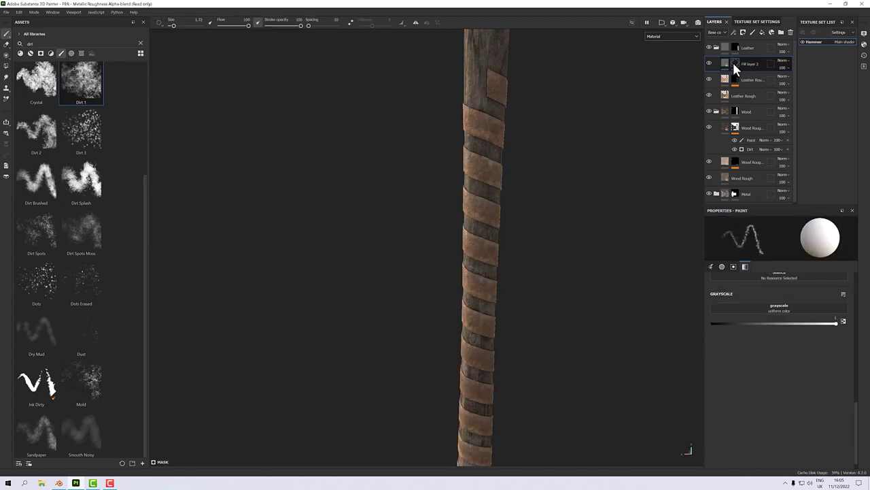
right_click(732, 63)
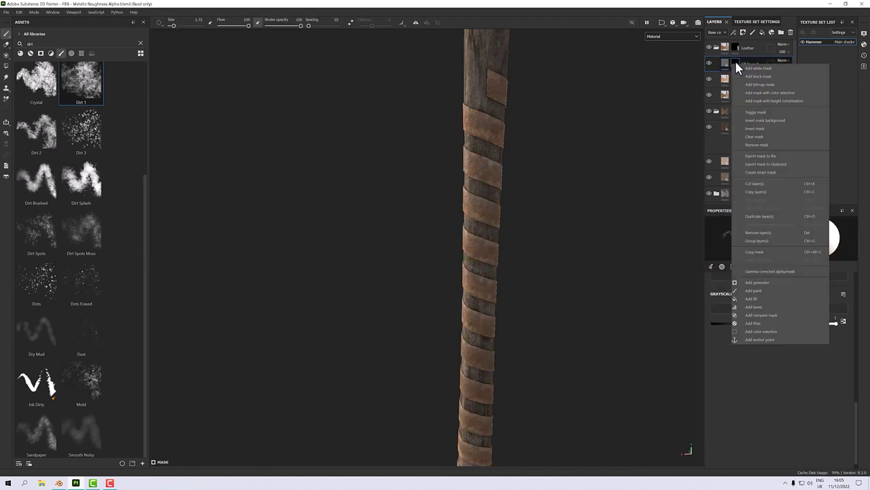
left_click(753, 283)
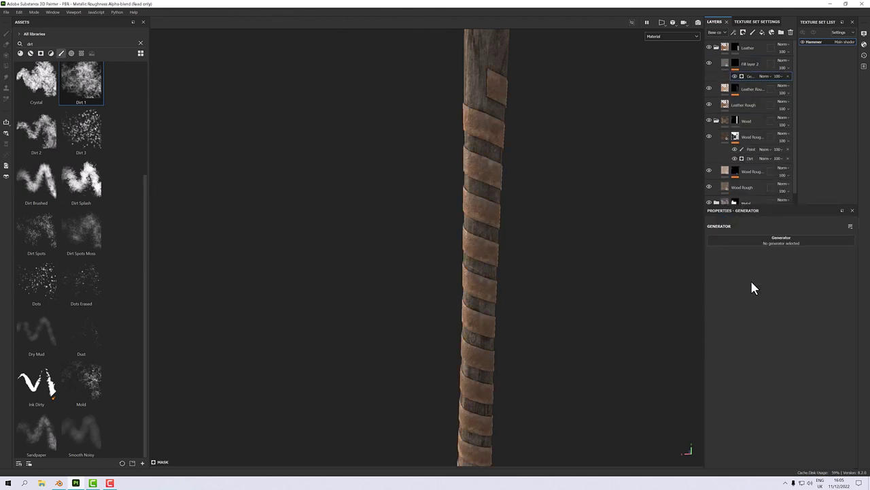
left_click(768, 243)
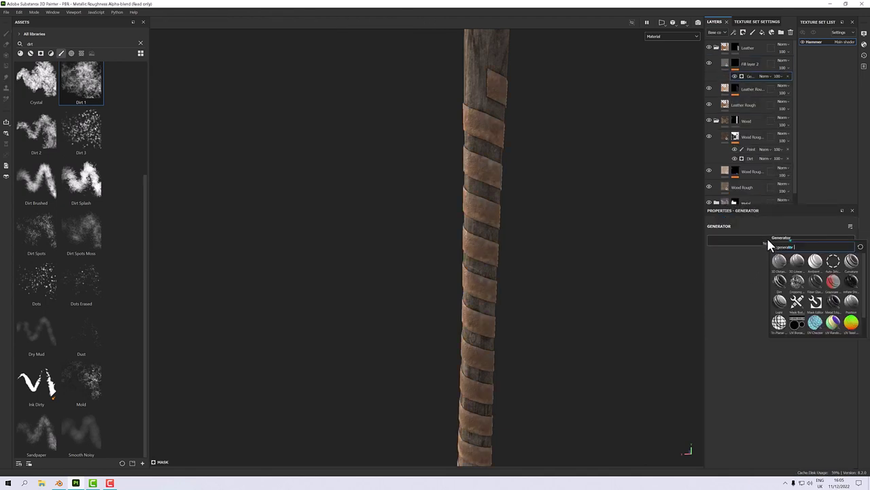
left_click(780, 283)
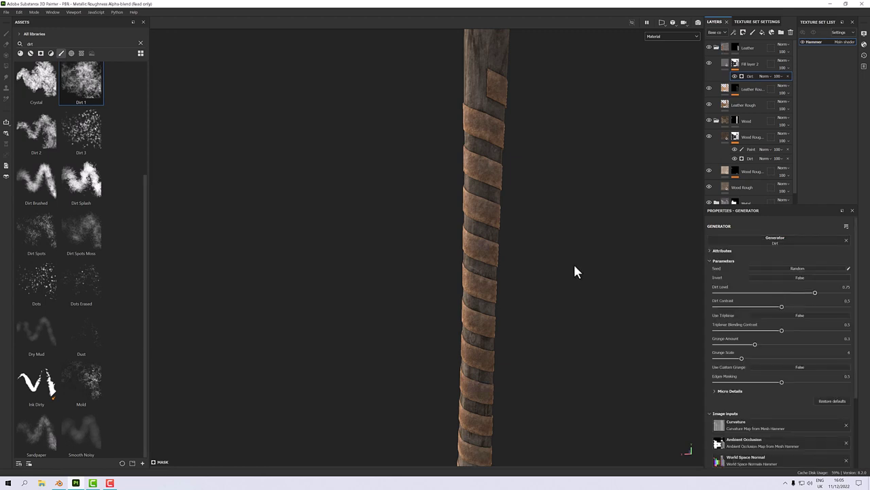
left_click_drag(537, 241, 558, 224, "alt")
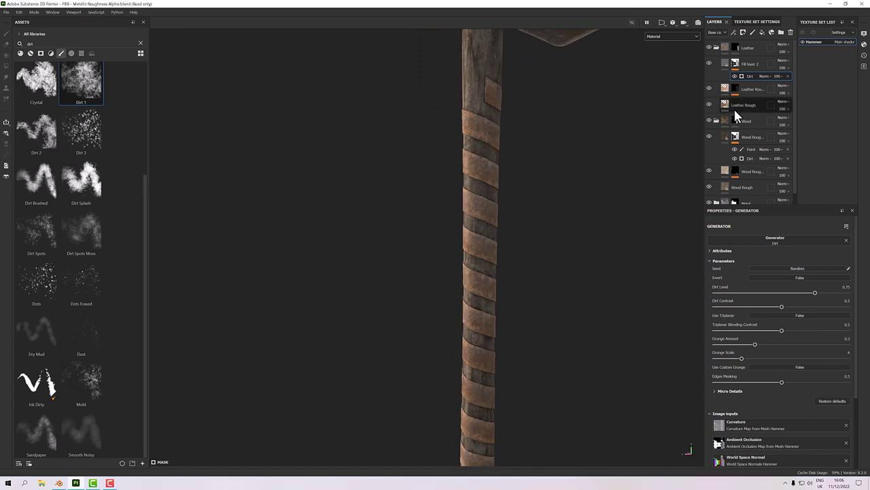
Set the dirt fill layer's base color to bright red, FF0000, and inspect where its mask covers the leather wraps
left_click(725, 64)
left_click(748, 305)
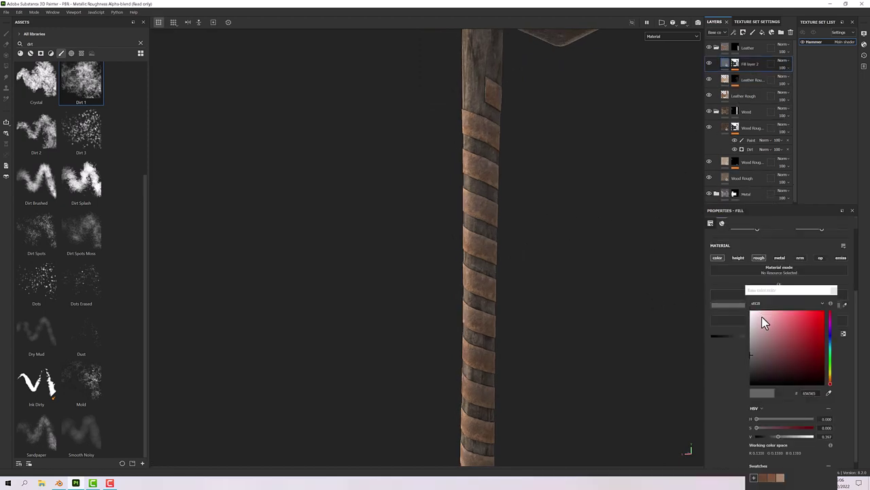
left_click(797, 321)
left_click(824, 314)
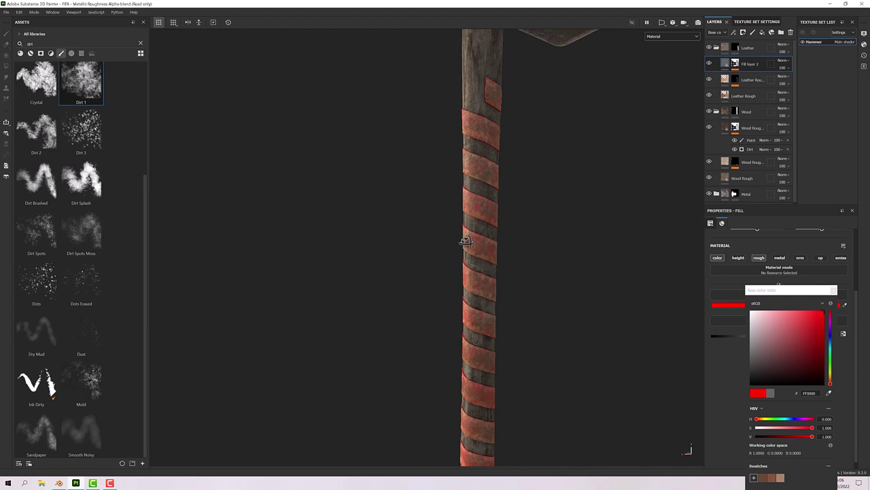
left_click_drag(466, 241, 522, 235, "alt")
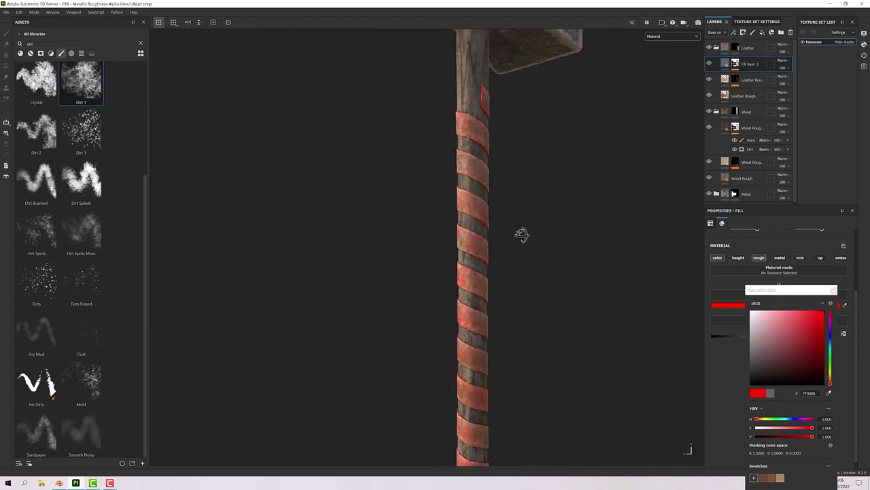
scroll(487, 145, "up", 6)
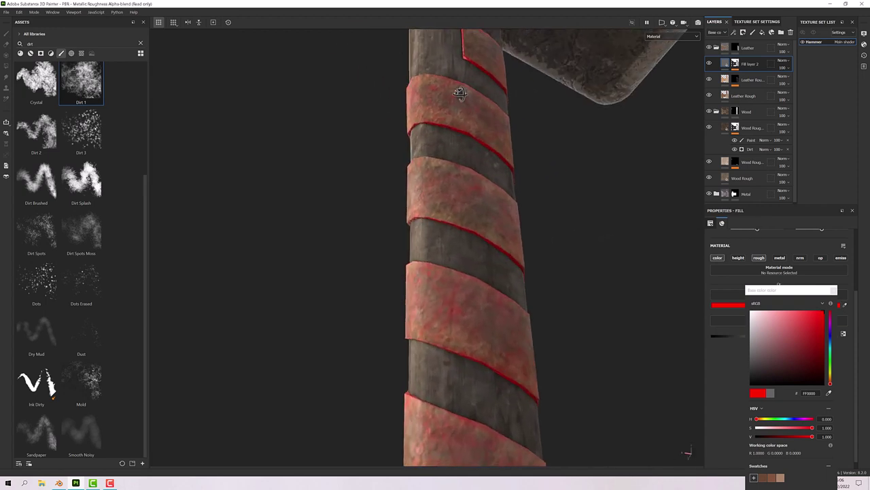
left_click_drag(460, 93, 565, 238, "alt")
scroll(487, 255, "up", 2)
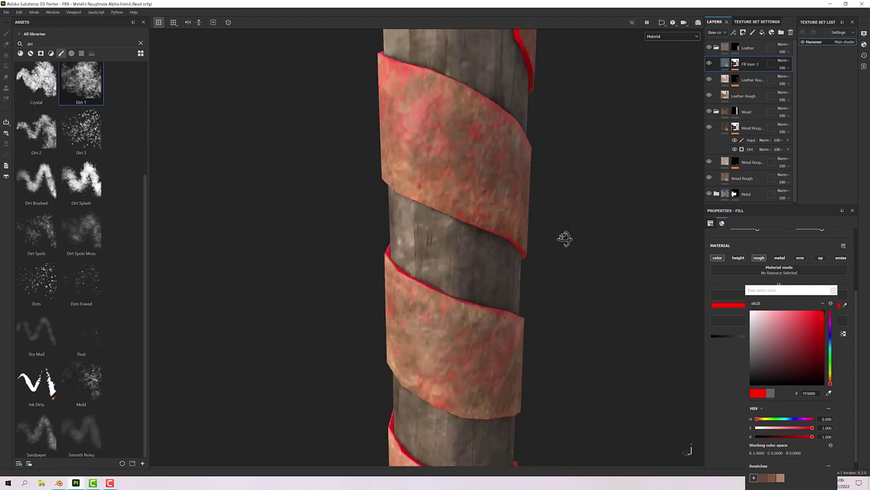
Set the dirt fill layer's base color to dark grey, 363636, and its roughness to 1
left_click(835, 293)
left_click(755, 304)
left_click(766, 329)
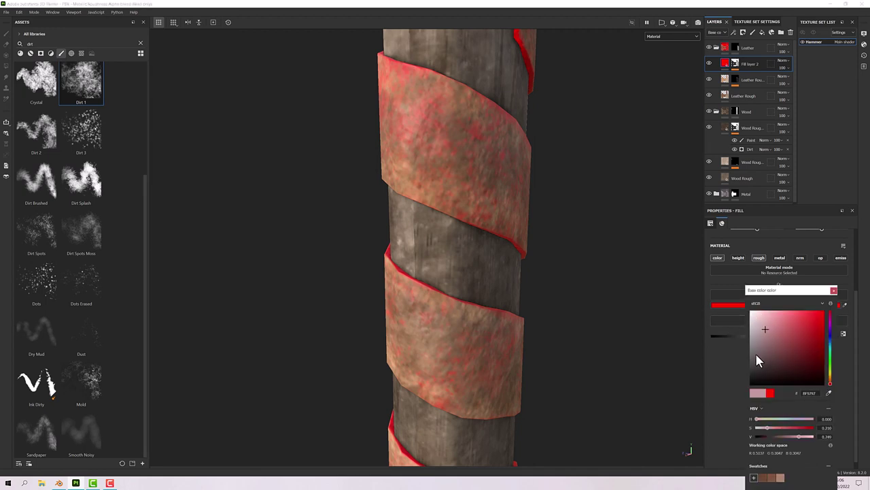
mouse_move(757, 362)
left_mouse_down()
mouse_move(749, 354)
mouse_move(750, 365)
mouse_move(742, 317)
mouse_move(743, 371)
left_mouse_up()
left_click_drag(454, 329, 631, 340, "alt")
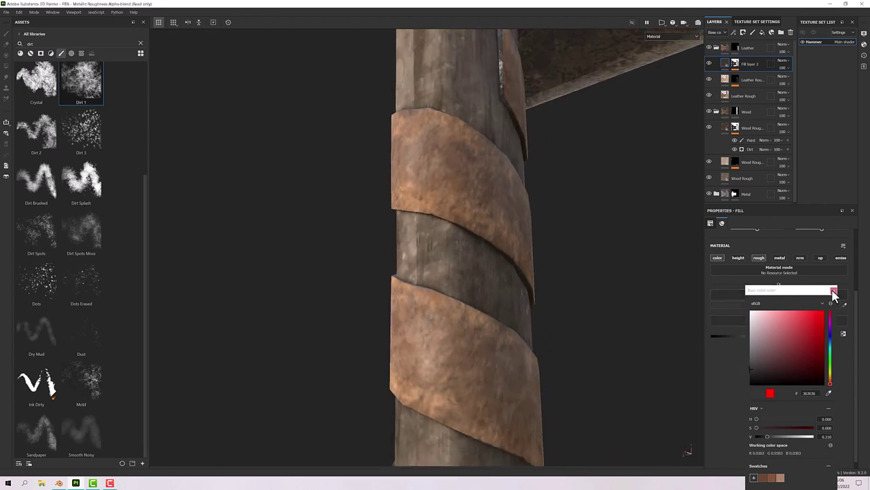
left_click_drag(749, 335, 846, 338)
left_click_drag(537, 280, 657, 365, "alt")
scroll(514, 287, "down", 8)
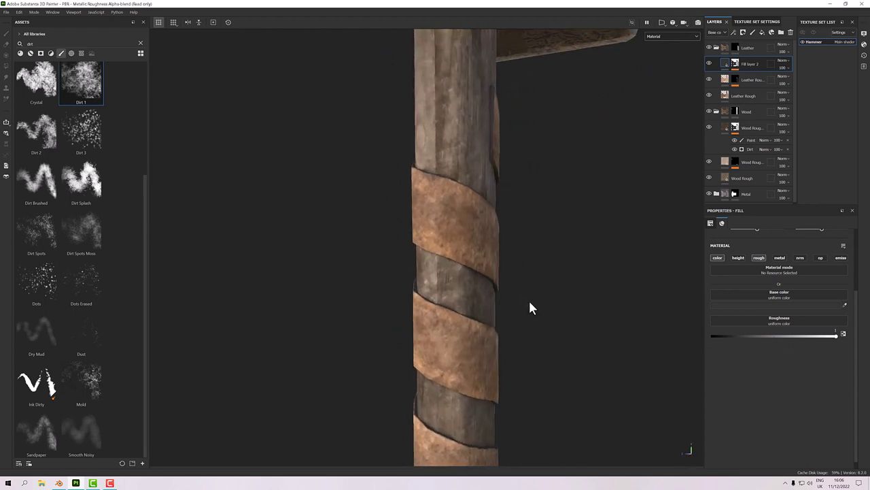
left_click_drag(514, 291, 557, 293, "alt")
scroll(501, 292, "up", 3)
scroll(496, 292, "down", 3)
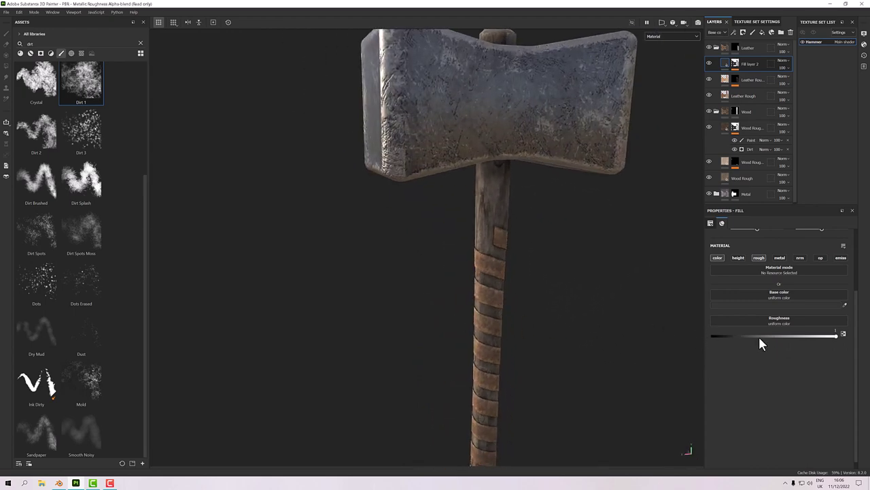
Display only the roughness channel and set the lightened leather copy's roughness to 0.6
left_click(738, 81)
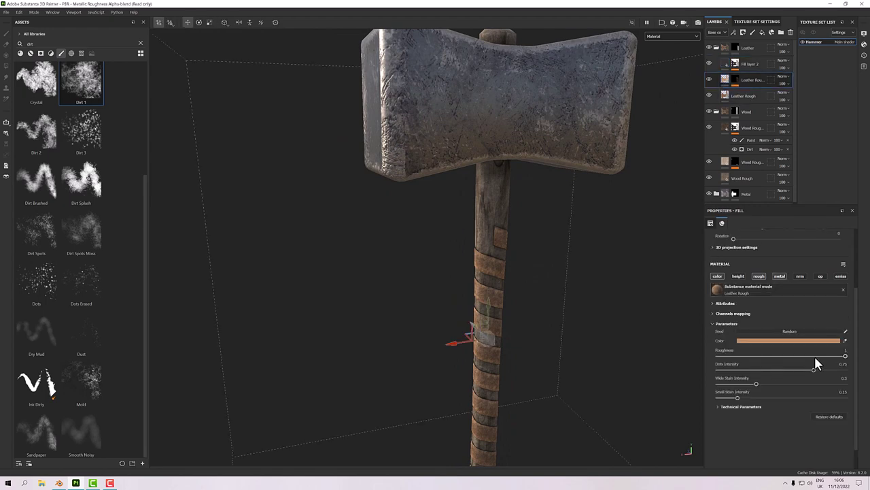
scroll(417, 285, "up", 3)
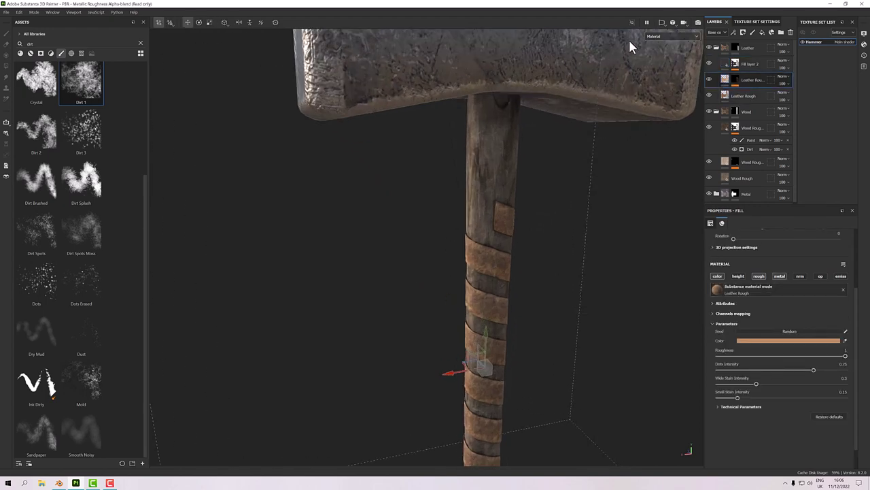
left_click(656, 36)
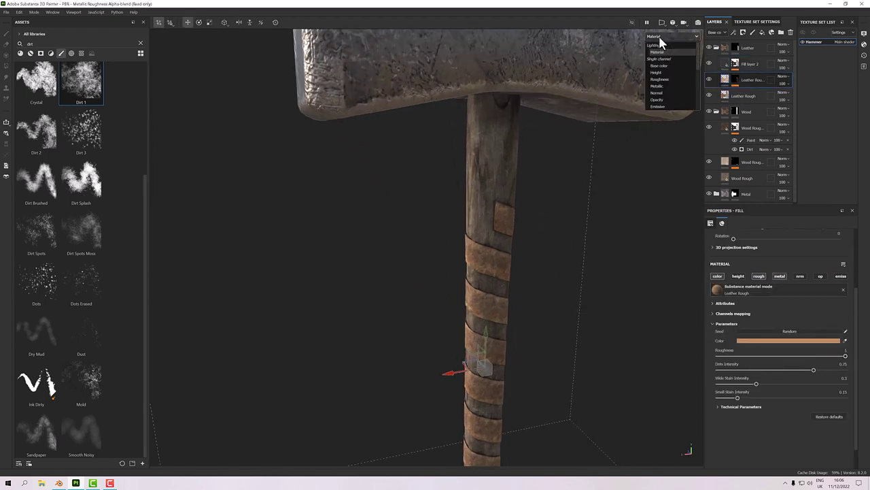
left_click(660, 81)
scroll(507, 290, "up", 5)
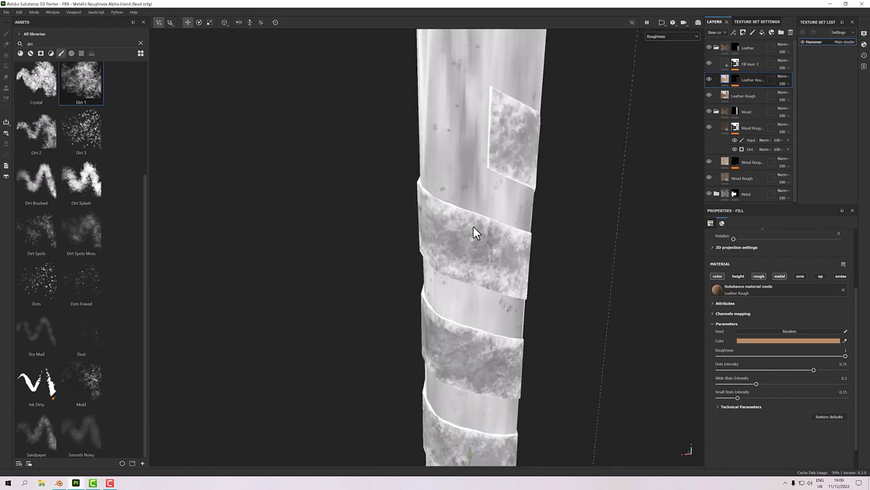
left_click_drag(489, 219, 493, 257, "alt")
scroll(476, 219, "up", 2)
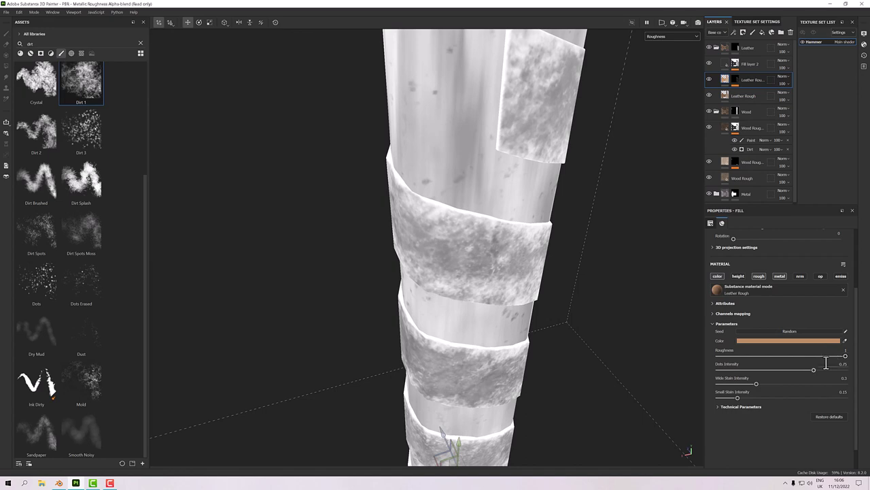
mouse_move(845, 355)
left_mouse_down()
mouse_move(757, 357)
mouse_move(792, 357)
left_mouse_up()
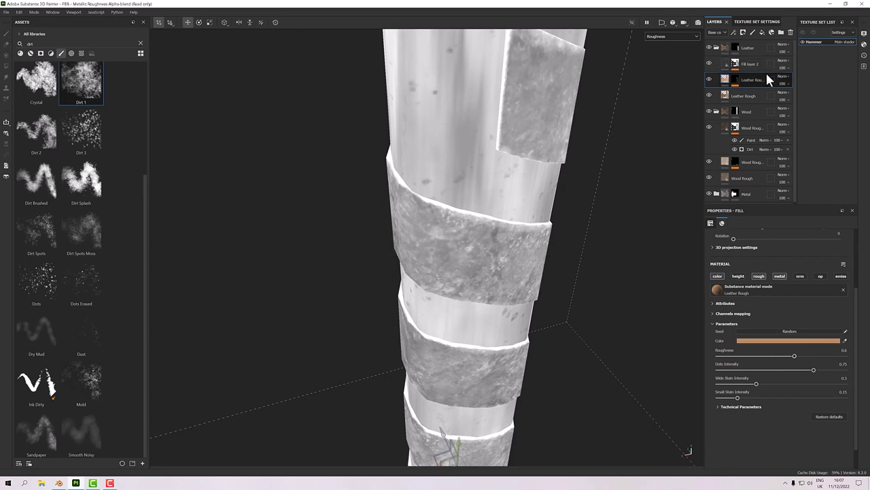
Set the base Leather Rough layer's roughness to 0.45 and return the viewport to the full material
left_click(744, 96)
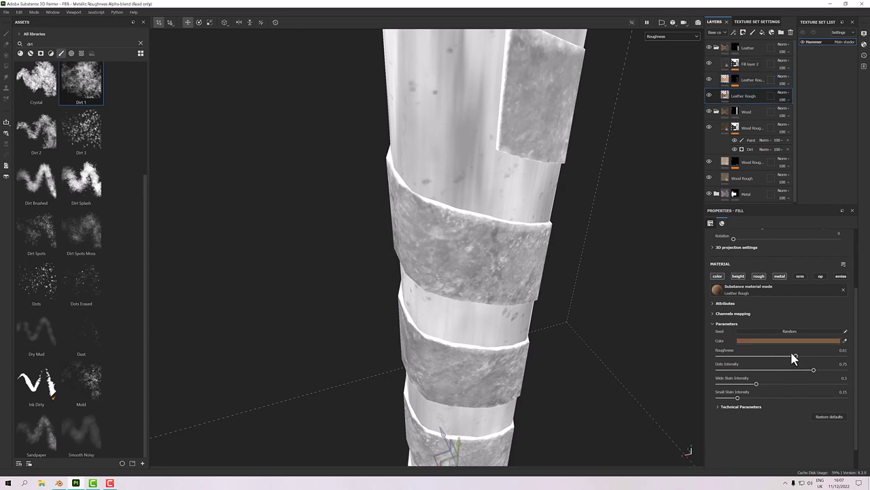
left_click_drag(793, 359, 775, 357)
scroll(534, 325, "down", 6)
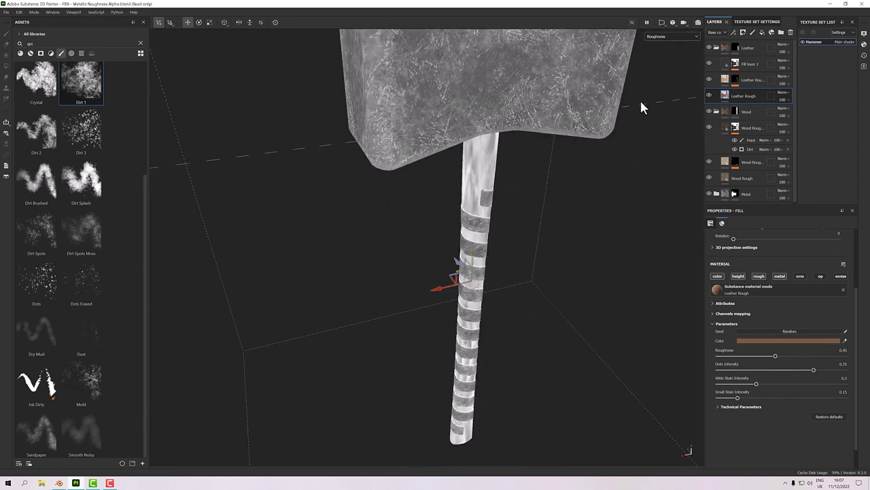
left_click(650, 37)
left_click(658, 44)
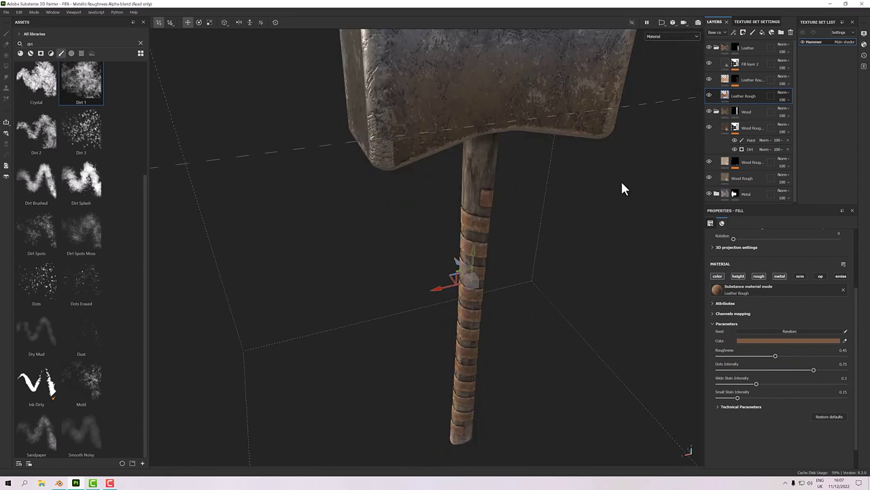
left_click_drag(621, 179, 539, 228, "alt")
scroll(558, 241, "down", 5)
left_click_drag(756, 245, 197, 274, "alt")
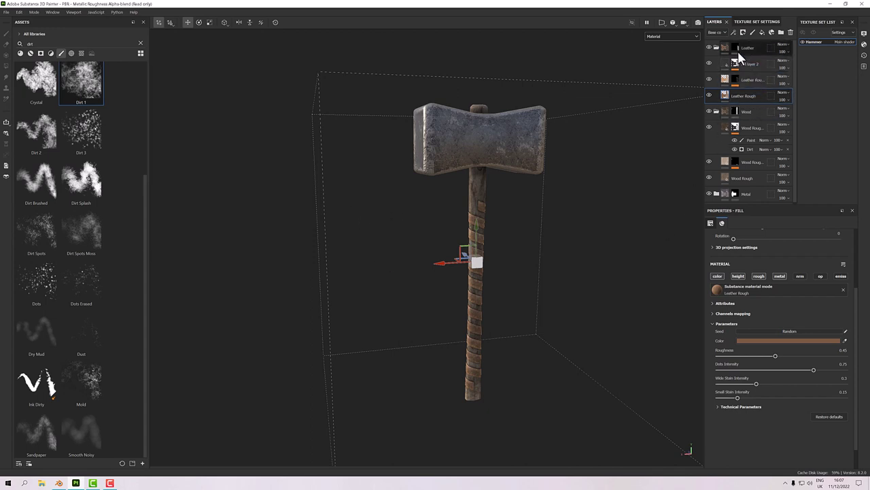
mouse_move(729, 100)
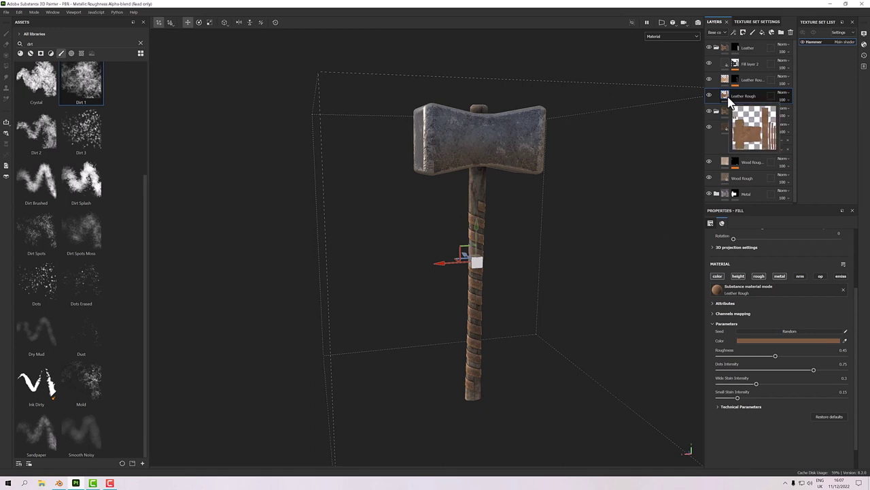
Inspect the textured hammer from several angles, covering the head's faces, edges, handle and leather wraps
scroll(554, 176, "up", 2)
left_click_drag(555, 176, 578, 229, "alt")
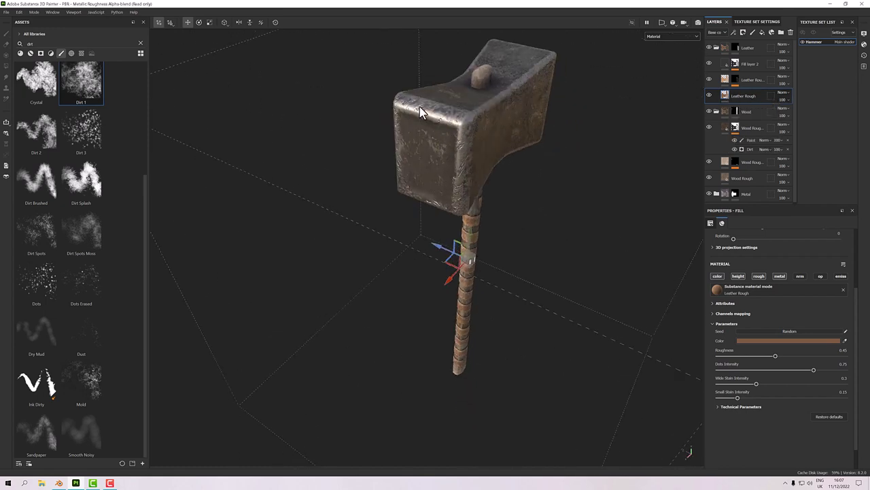
left_click_drag(526, 183, 480, 147, "alt")
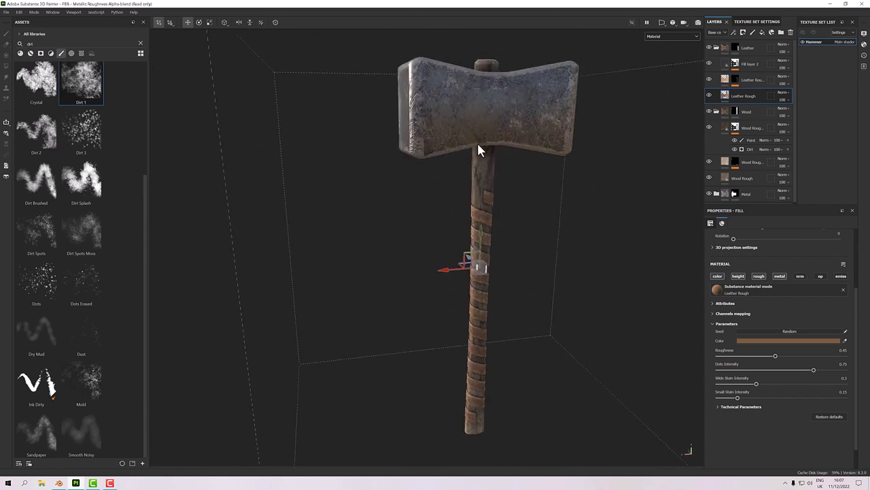
middle_click_drag(480, 147, 480, 191, "alt")
left_click_drag(480, 191, 517, 148, "alt")
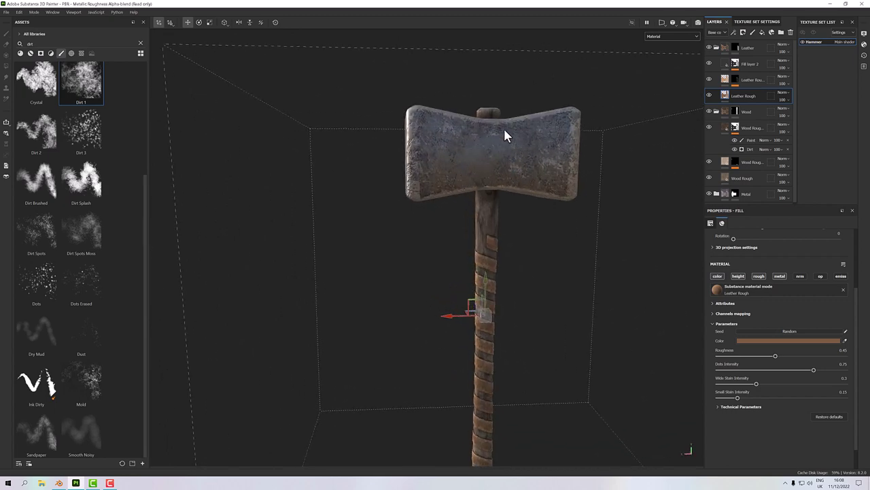
mouse_move(475, 167)
left_mouse_down("alt")
mouse_move(748, 173)
mouse_move(491, 163)
mouse_move(476, 152)
left_mouse_up("alt")
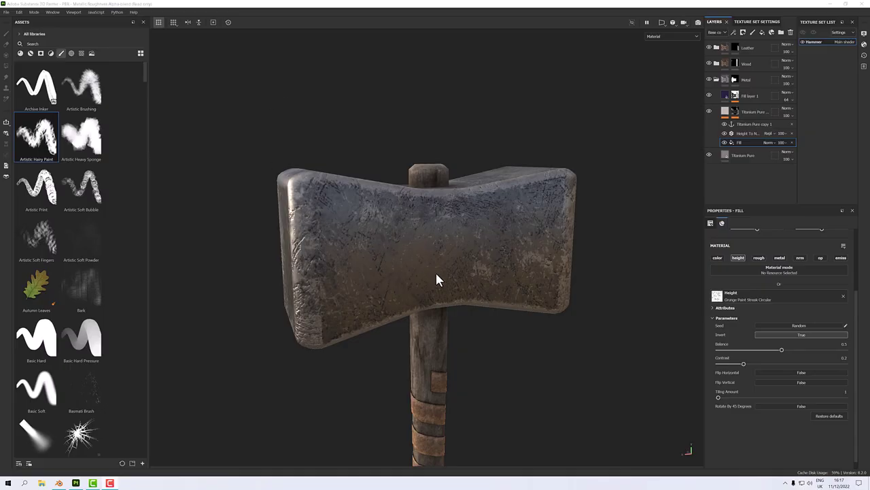
left_click_drag(438, 279, 478, 261, "alt")
scroll(442, 255, "up", 3)
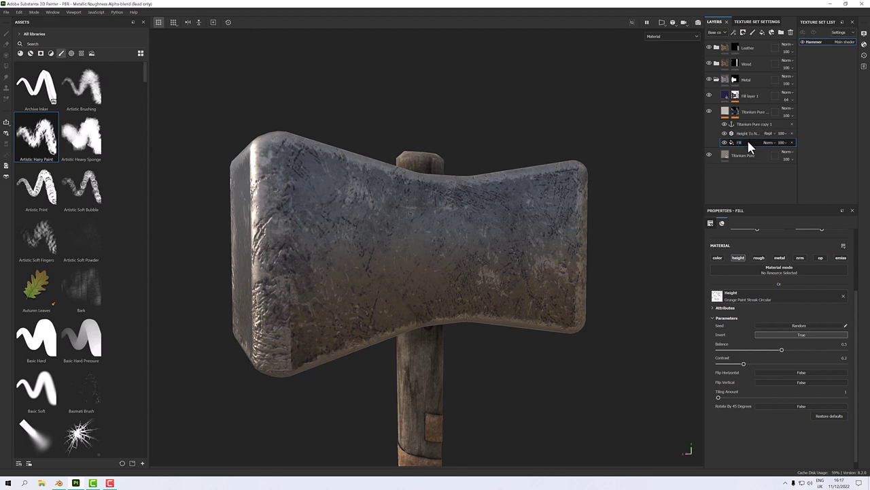
Add a paint effect to the Titanium Pure copy layer's content, placed directly above its Fill effect and below the Height To Normal filter
right_click(726, 115)
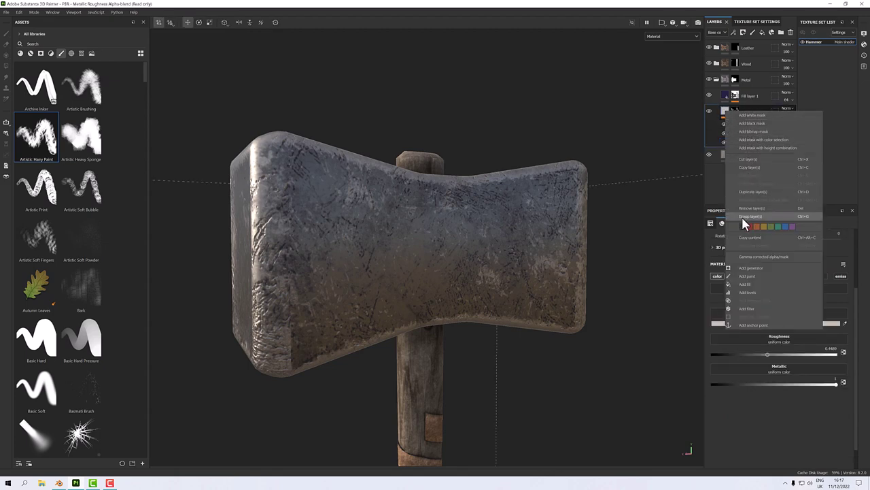
left_click(748, 275)
mouse_move(749, 144)
left_mouse_down()
mouse_move(741, 126)
mouse_move(748, 147)
left_mouse_up()
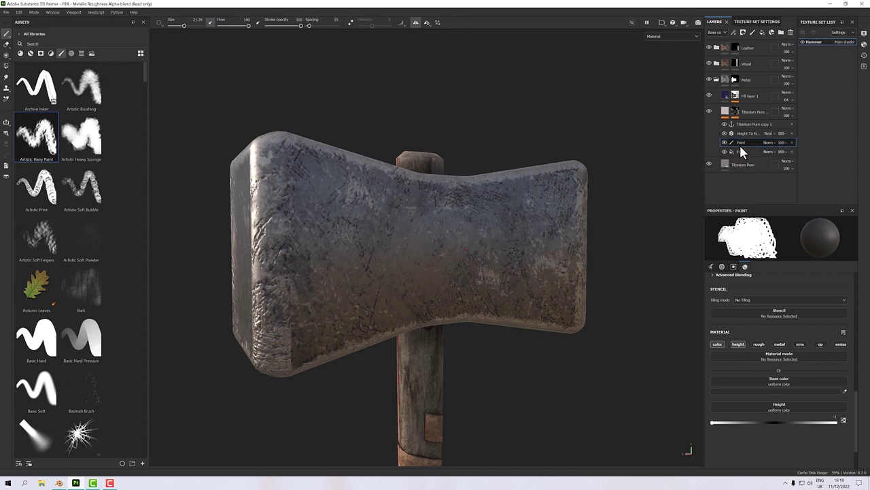
Limit the new paint effect to the height channel by disabling color, and set its height value to 1
left_click(738, 344)
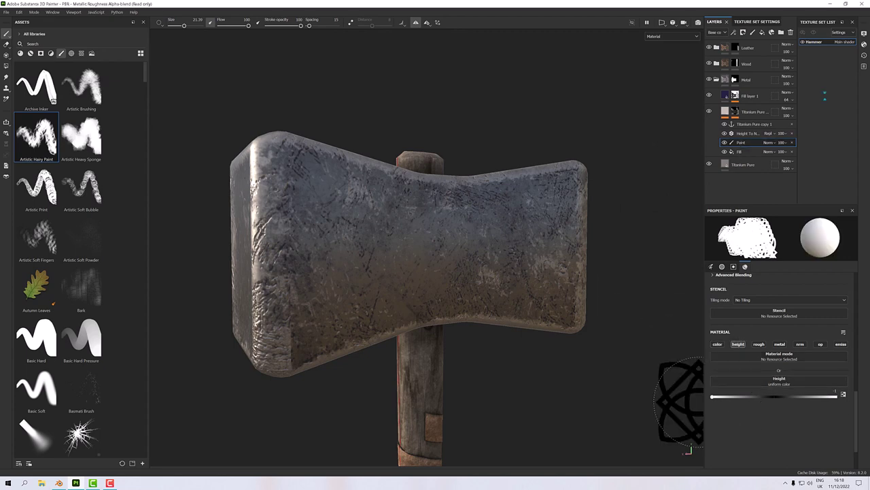
left_click(714, 397)
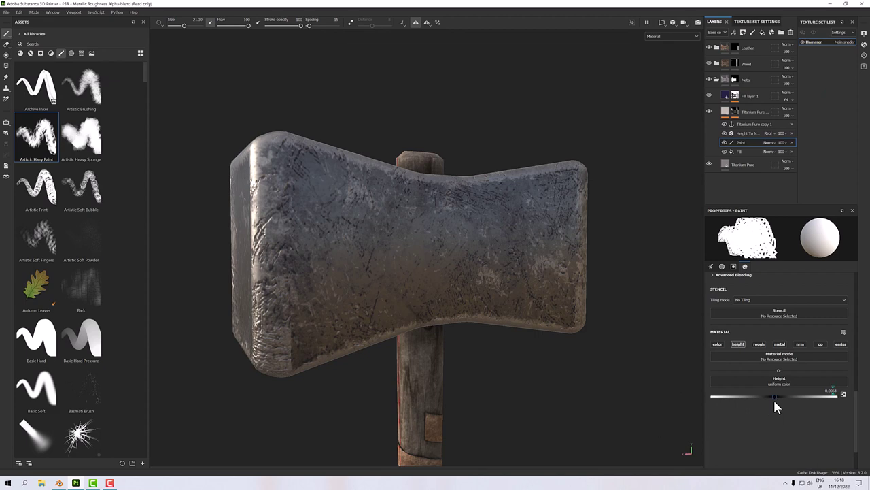
left_click_drag(773, 399, 846, 398)
left_click(715, 398)
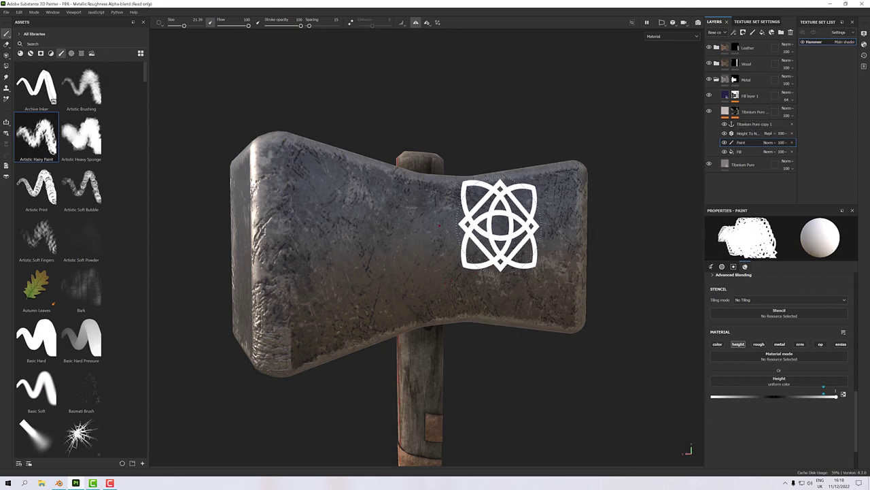
Try stamping the round-square Celtic knot onto the hammer head's broad face and check the engraving up close
mouse_move(500, 224)
left_mouse_down("alt")
mouse_move(433, 225)
mouse_move(474, 349)
mouse_move(423, 242)
mouse_move(480, 321)
left_mouse_up("alt")
left_click(435, 248)
scroll(447, 313, "up", 5)
middle_click_drag(480, 321, 537, 368, "alt")
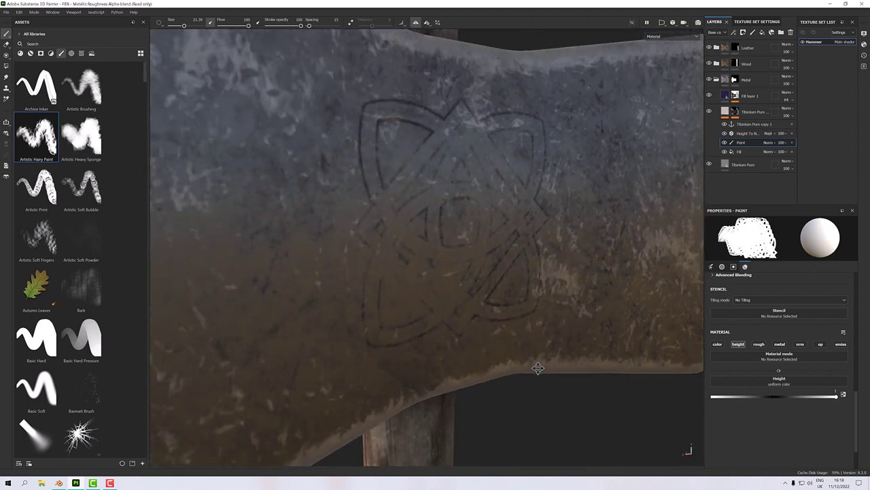
mouse_move(612, 340)
left_mouse_down("alt")
mouse_move(546, 277)
mouse_move(473, 306)
mouse_move(482, 305)
left_mouse_up("alt")
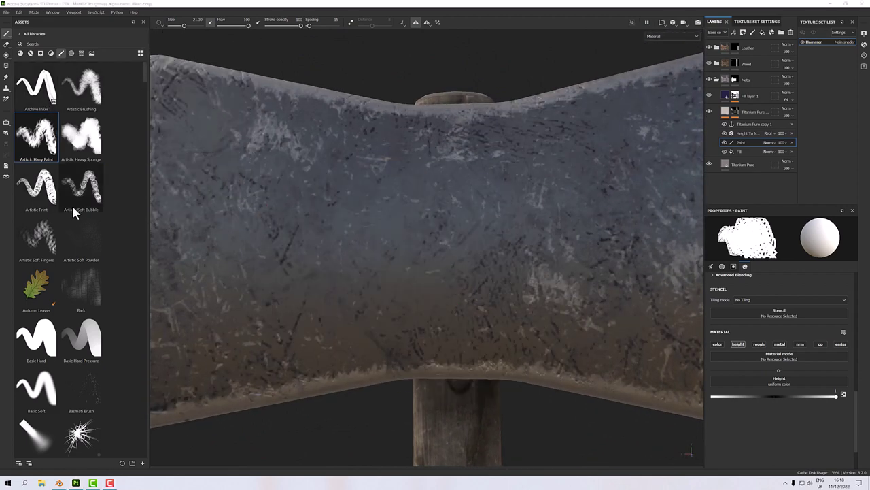
Choose the Basic Hard brush and search the alpha library for celtic
left_click(36, 338)
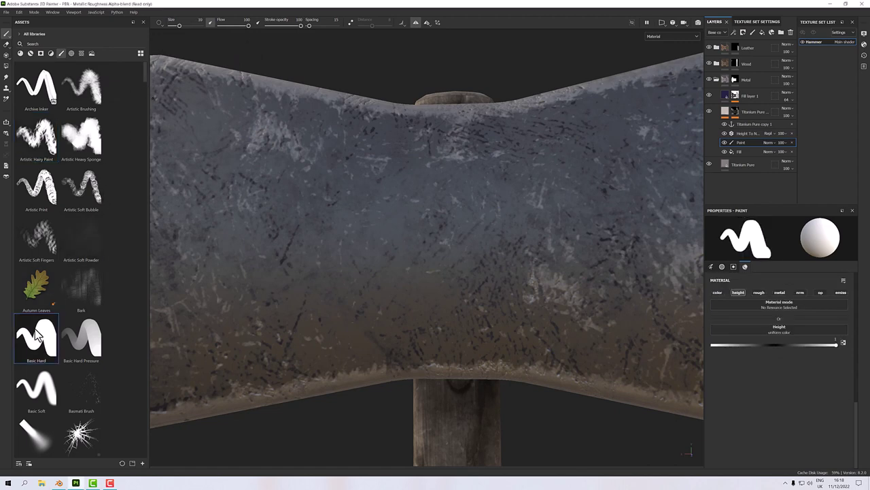
left_click(71, 53)
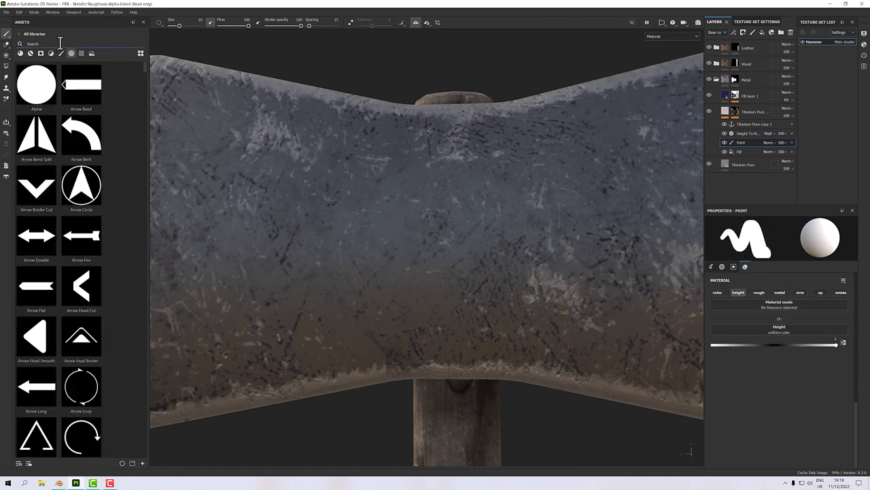
left_click(60, 43)
type("celtic")
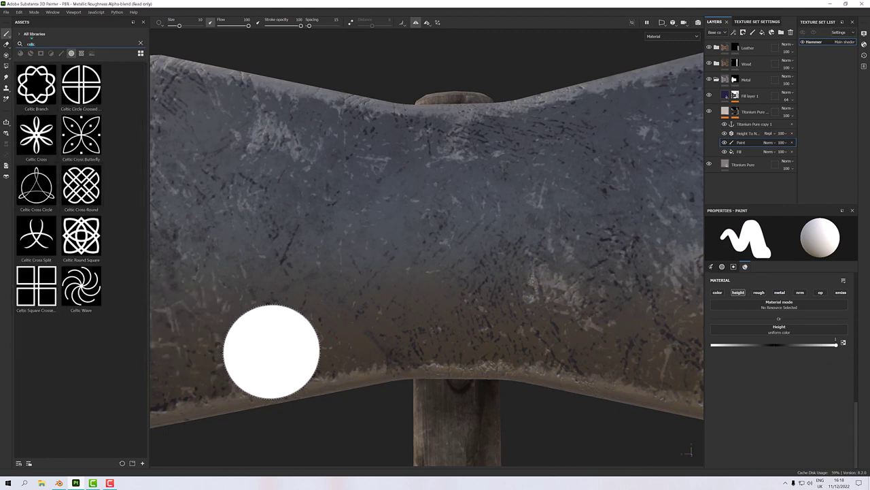
Try stamping the Celtic Cross Circle alpha at brush size 25.84 in the centre of the head's broad face, then undo it
left_click(37, 182)
mouse_move(413, 258)
right_mouse_down("ctrl")
mouse_move(476, 258)
mouse_move(441, 259)
right_mouse_up("ctrl")
left_click(432, 239)
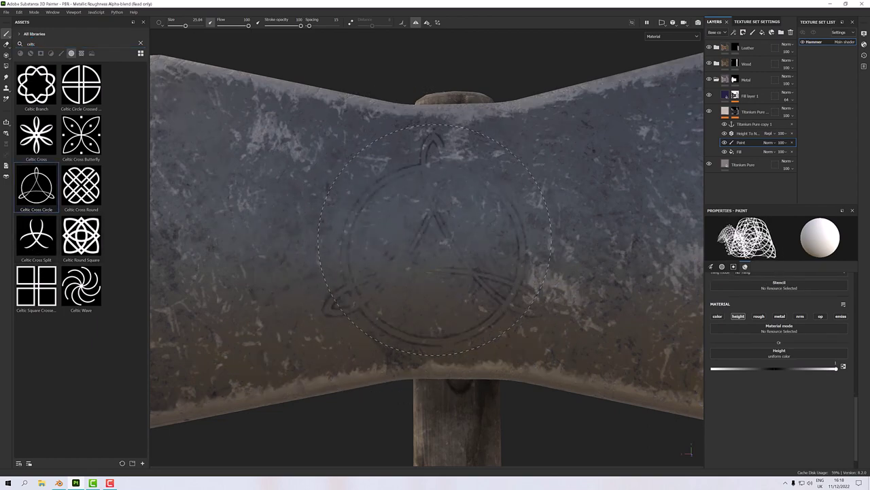
mouse_move(575, 282)
left_mouse_down("alt")
mouse_move(599, 261)
mouse_move(608, 285)
mouse_move(614, 278)
mouse_move(548, 301)
mouse_move(534, 282)
mouse_move(548, 292)
left_mouse_up("alt")
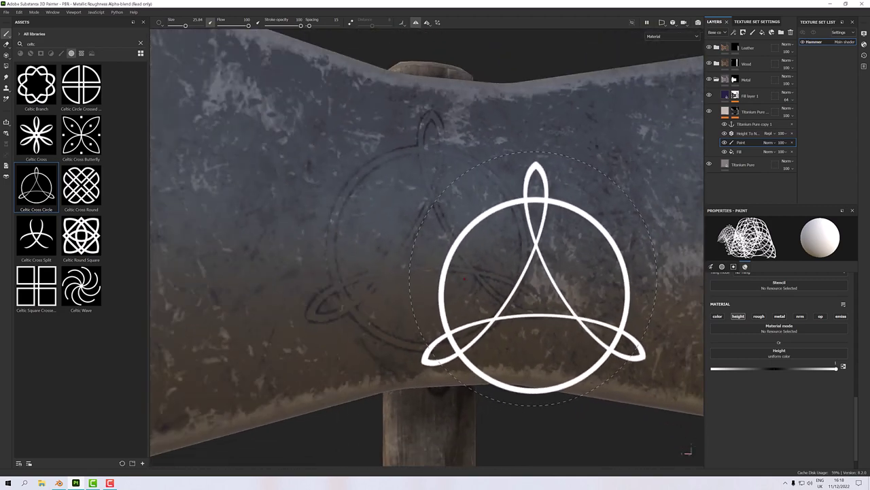
mouse_move(428, 235)
left_mouse_down("alt")
mouse_move(491, 176)
mouse_move(433, 170)
mouse_move(451, 278)
left_mouse_up("alt")
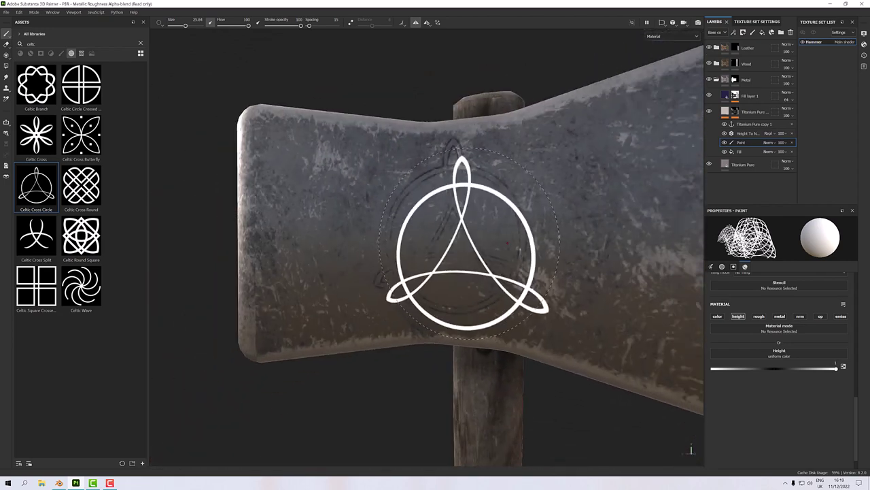
mouse_move(558, 236)
left_mouse_down("alt")
mouse_move(604, 242)
mouse_move(514, 239)
mouse_move(416, 186)
mouse_move(451, 219)
mouse_move(412, 302)
mouse_move(410, 290)
mouse_move(615, 304)
mouse_move(641, 248)
mouse_move(616, 307)
mouse_move(507, 303)
mouse_move(480, 292)
left_mouse_up("alt")
scroll(499, 245, "up", 5)
scroll(451, 220, "down", 4)
key("ctrl+z")
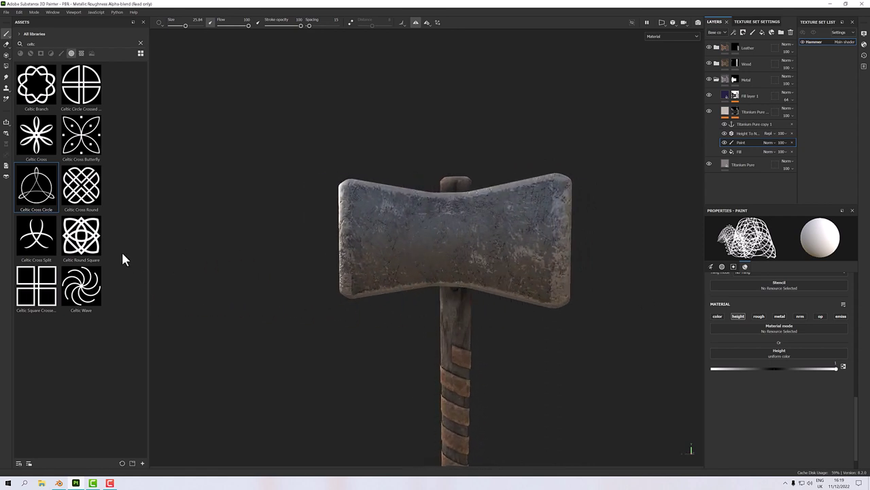
Stamp the Celtic Round Square alpha, rotated about 45 degrees at brush size 18, in the centre of the head's broad face
left_click(94, 241)
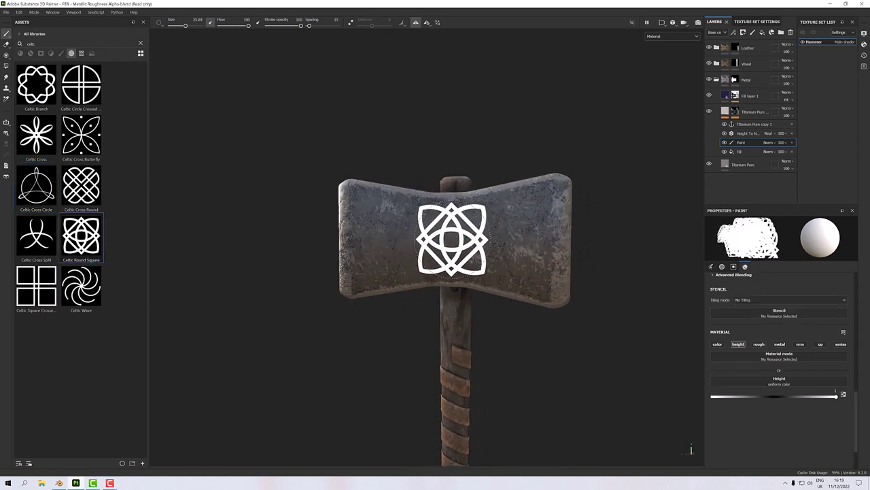
left_click_drag(450, 238, 482, 238, "ctrl")
right_click_drag(451, 238, 438, 238, "ctrl")
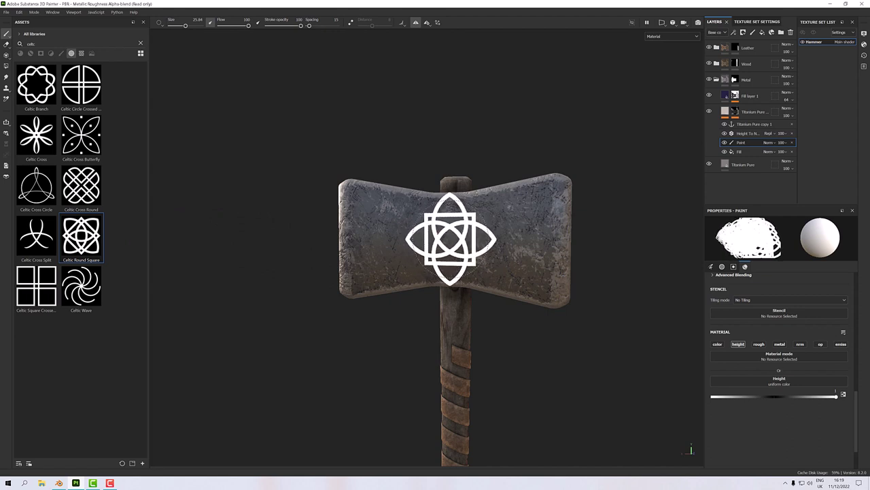
scroll(450, 238, "up", 3)
left_click(450, 238)
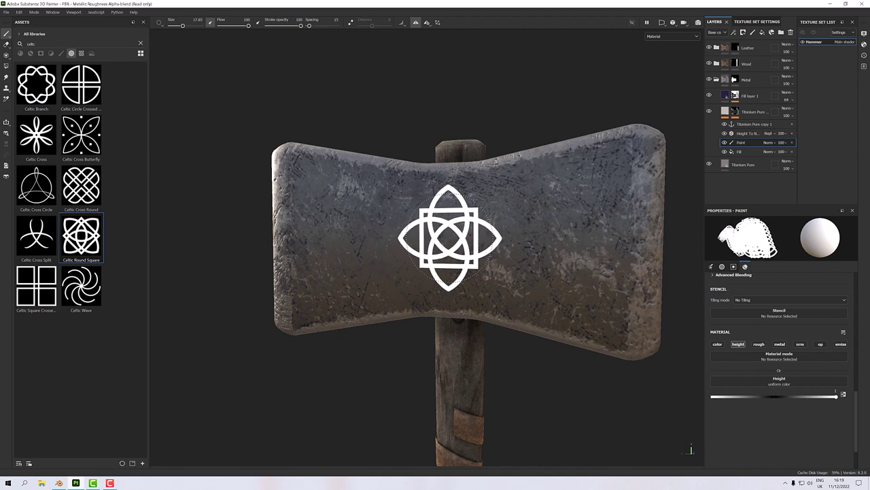
left_click_drag(567, 253, 196, 243, "alt")
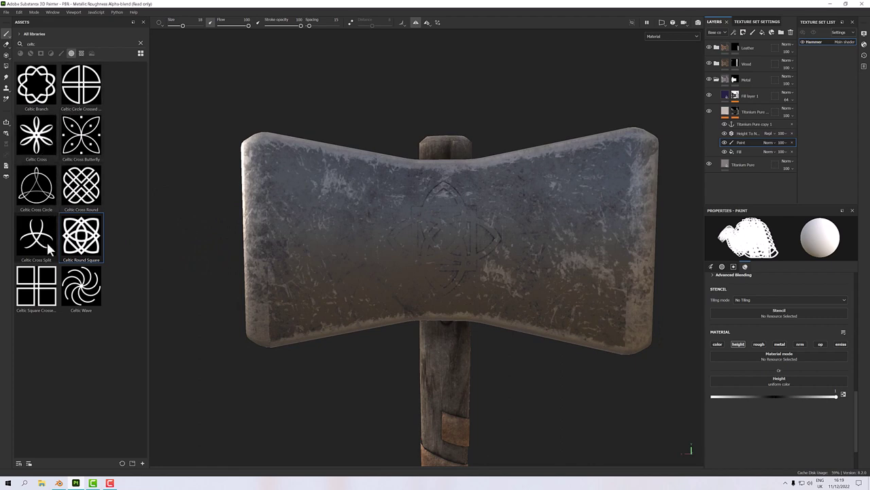
Choose the Celtic Circle Crossed alpha for the brush and switch the mirror symmetry to the X axis
left_click(81, 87)
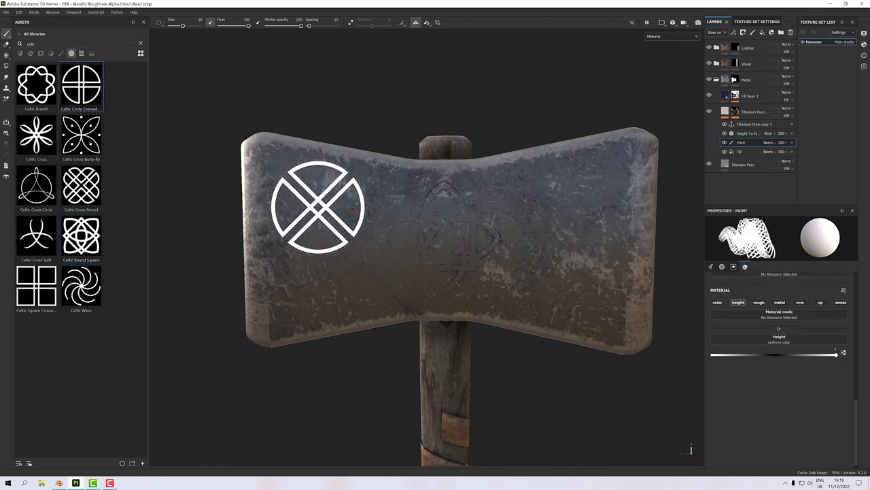
left_click(427, 23)
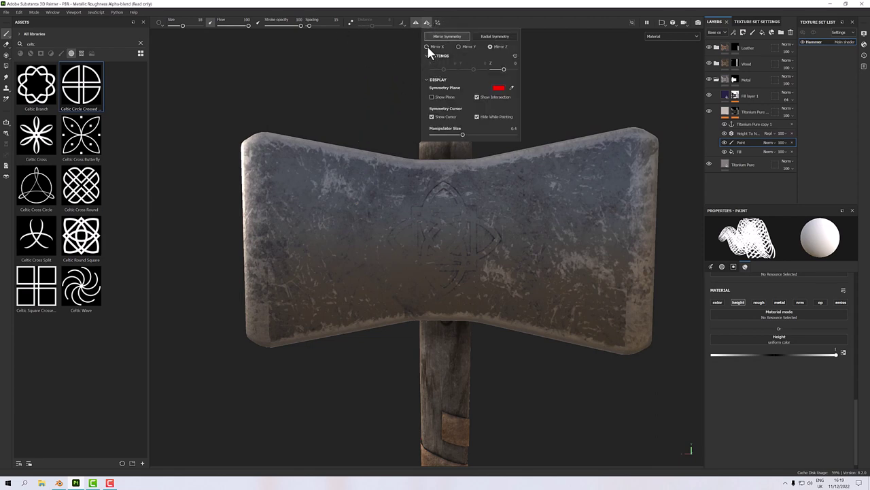
left_click(428, 47)
left_click_drag(369, 222, 487, 236, "alt")
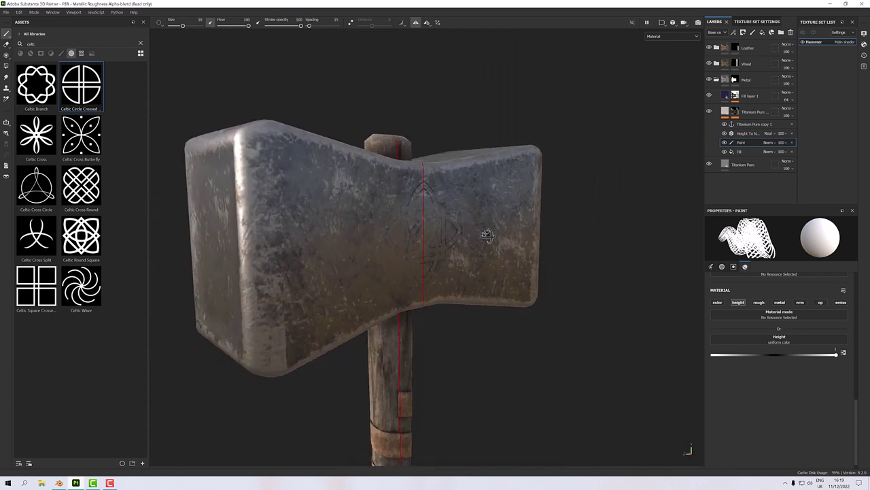
left_click(428, 23)
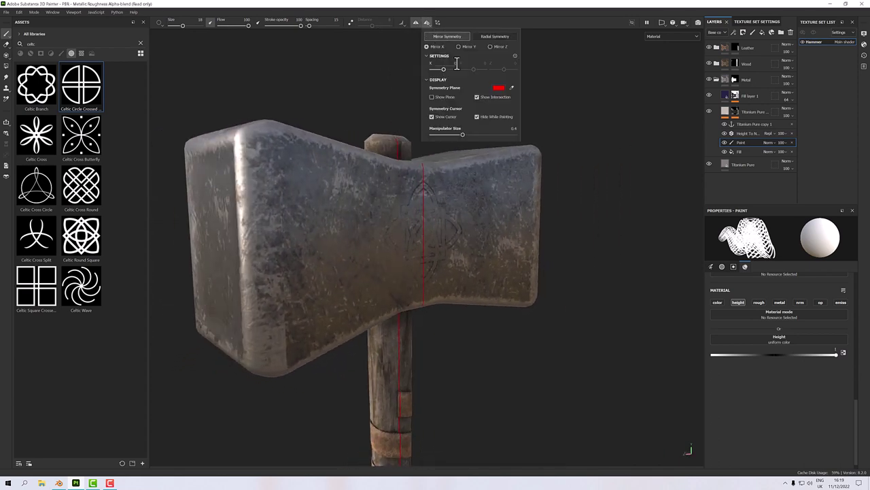
left_click(490, 47)
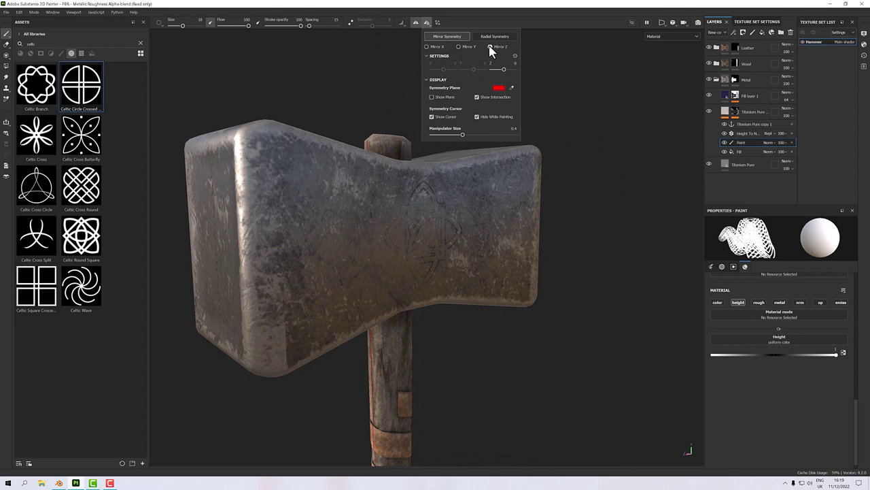
left_click(438, 47)
Stamp mirrored crossed-circle emblems at brush size 11.99 beside the central knot on the head's front and back faces
left_click_drag(497, 214, 419, 215, "alt")
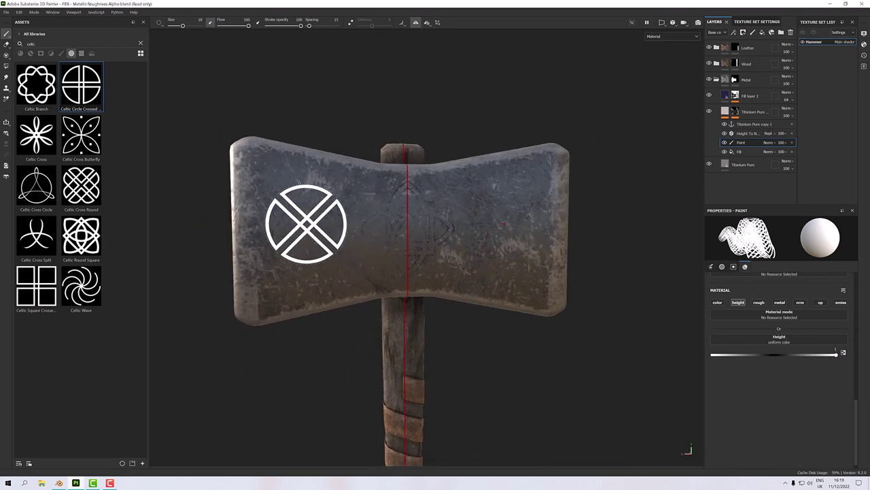
right_click_drag(312, 224, 280, 224, "ctrl")
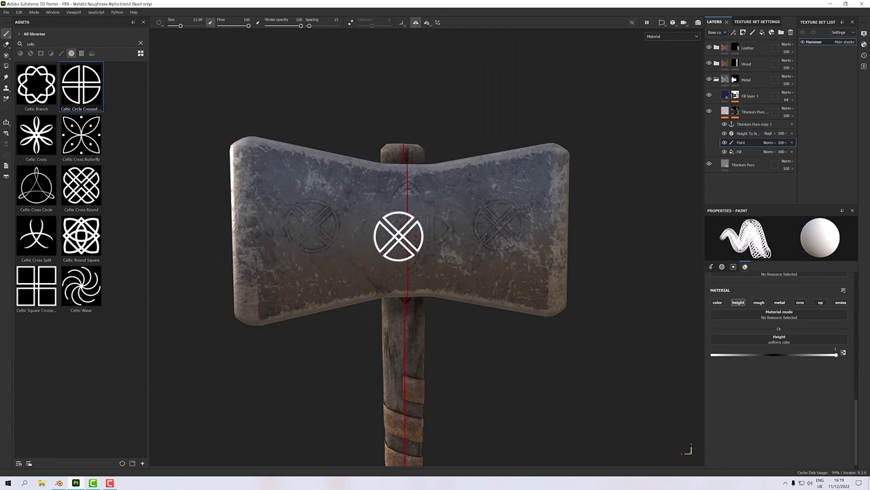
left_click_drag(548, 352, 618, 317, "alt")
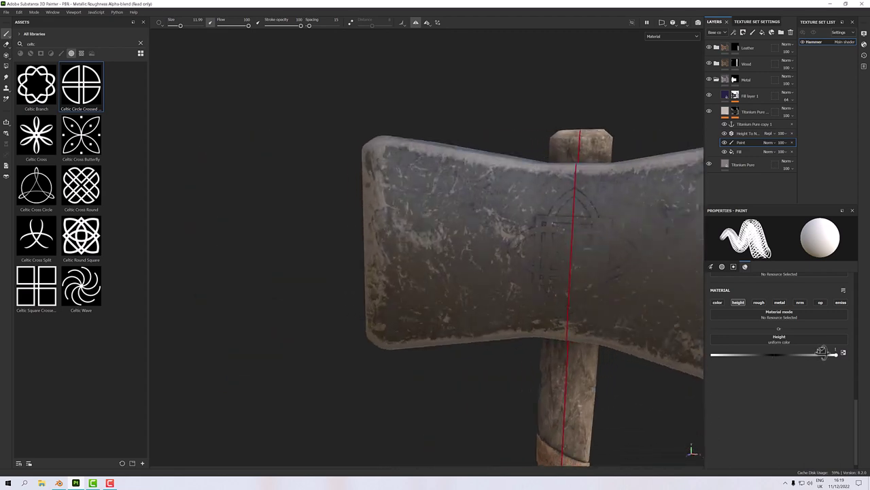
middle_click_drag(617, 316, 510, 254, "alt")
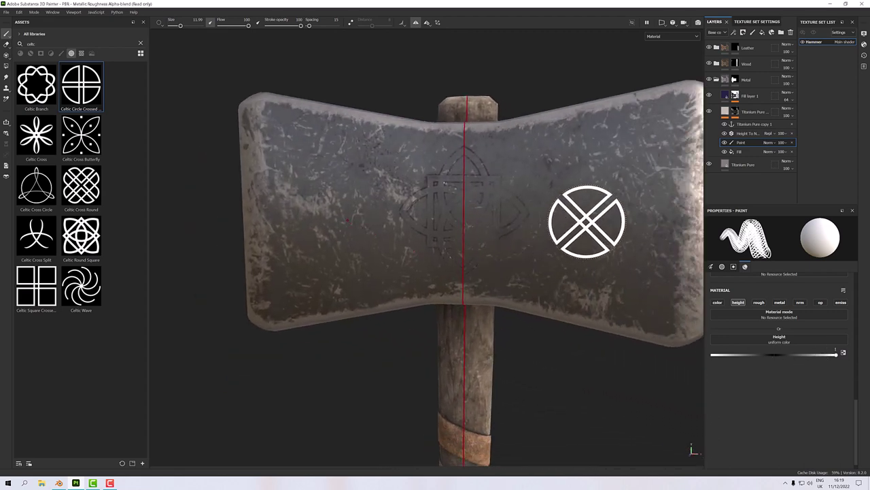
scroll(596, 210, "up", 1)
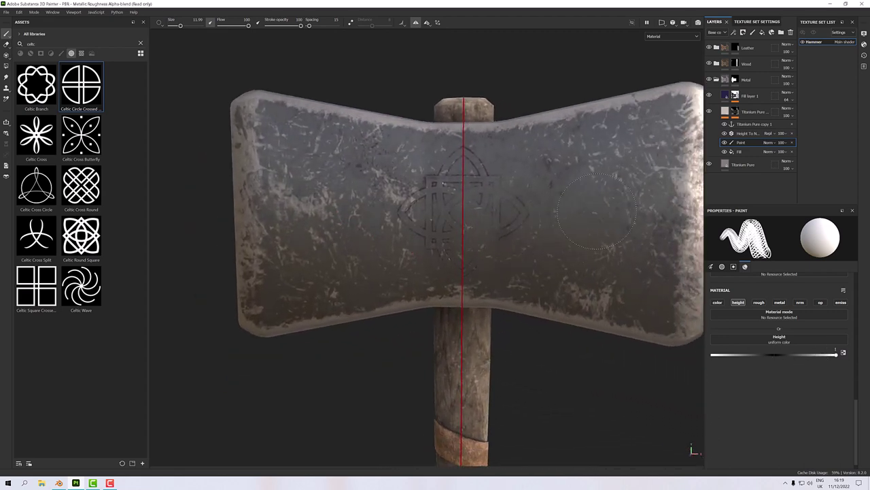
left_click(599, 212)
scroll(603, 297, "down", 2)
left_click_drag(575, 300, 480, 197, "alt")
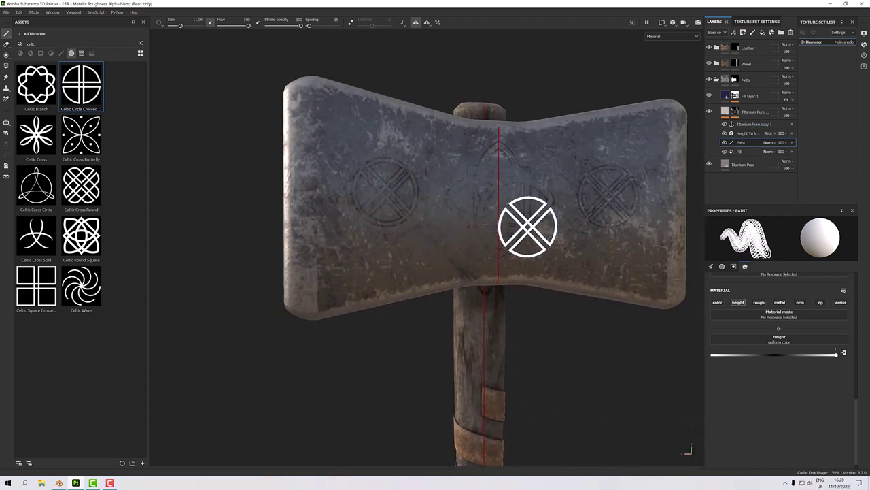
mouse_move(520, 224)
left_mouse_down("alt")
mouse_move(525, 251)
mouse_move(431, 189)
left_mouse_up("alt")
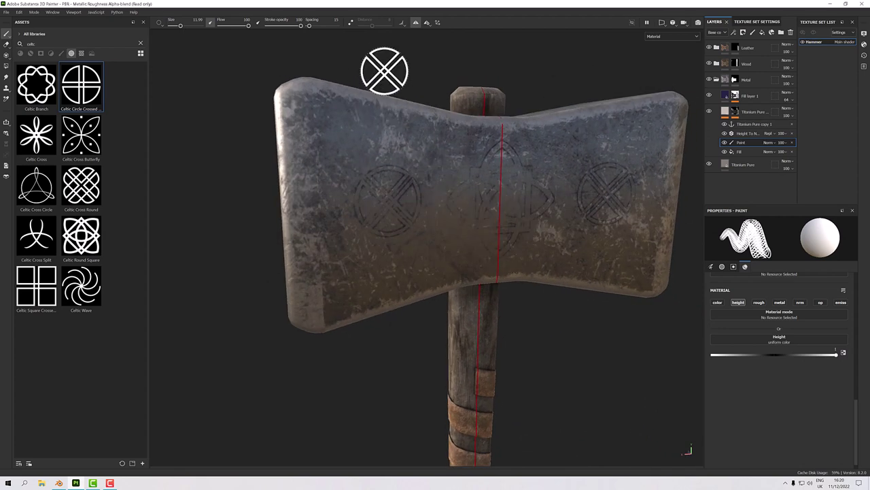
Turn off the mirror symmetry and switch to rendering mode with the whole hammer in view
left_click(417, 23)
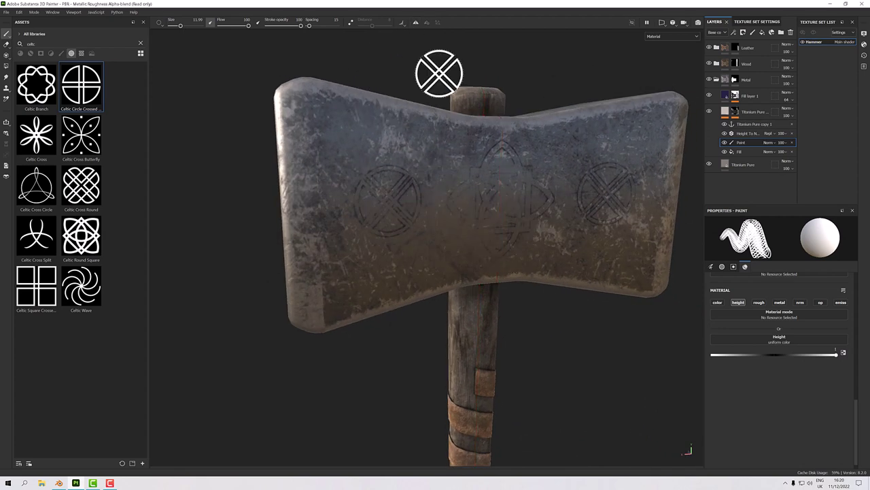
scroll(521, 214, "down", 10)
mouse_move(464, 219)
left_mouse_down("alt")
mouse_move(467, 186)
mouse_move(467, 199)
mouse_move(499, 216)
mouse_move(503, 185)
mouse_move(513, 191)
left_mouse_up("alt")
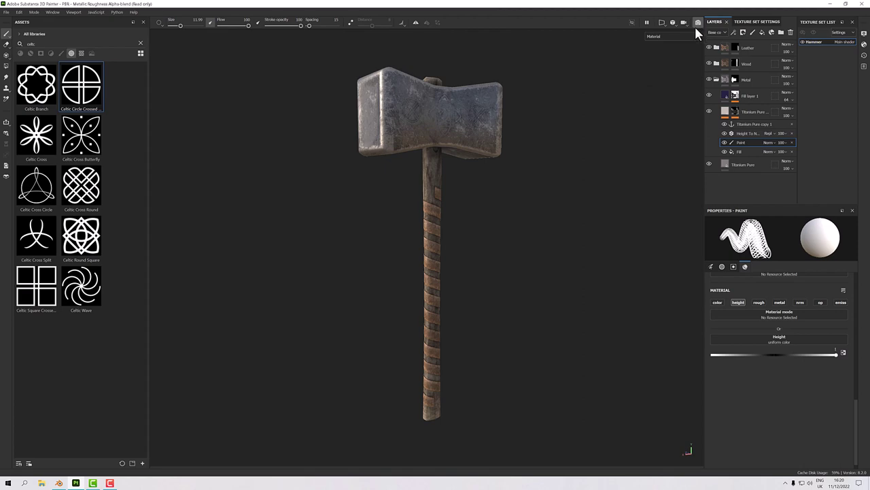
key("F10")
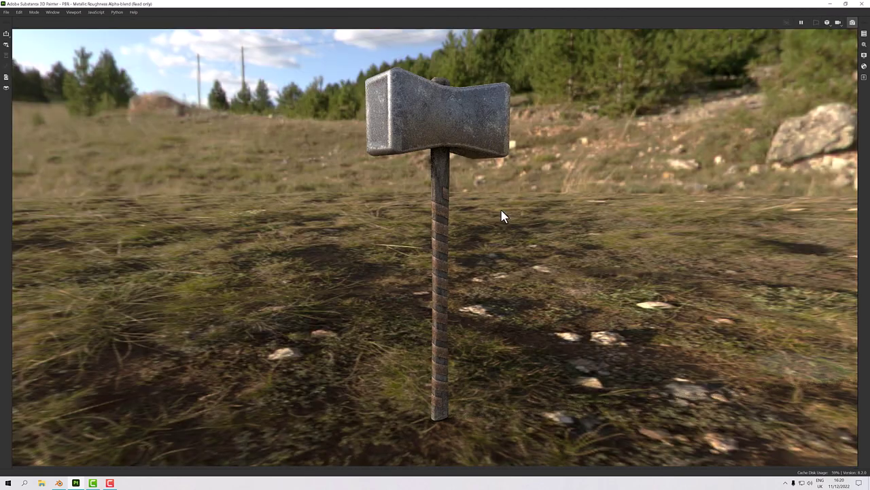
Set the render's environment map to Gdansk Shipyard Buildings in the display settings
left_click(865, 55)
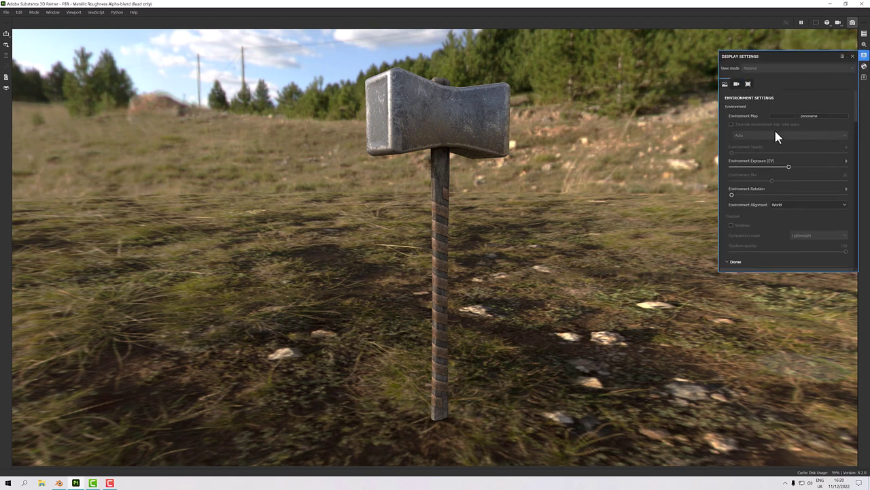
left_click(864, 55)
left_click(864, 33)
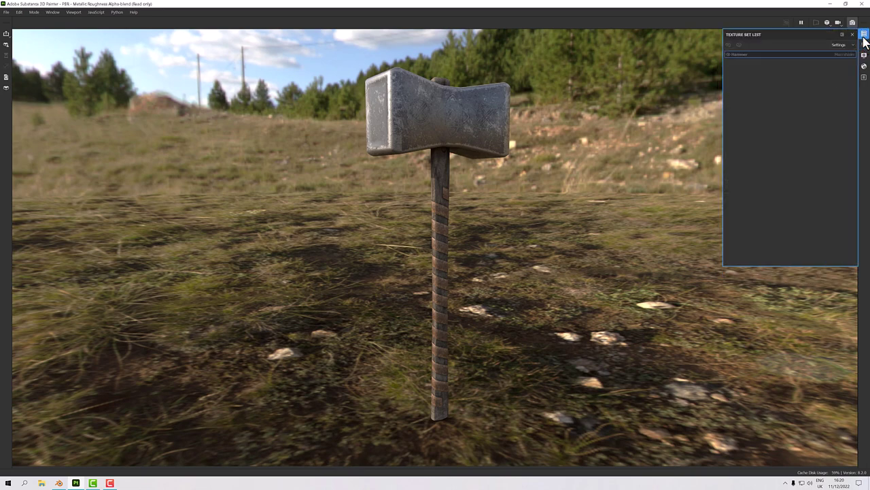
left_click(865, 56)
left_click(865, 56)
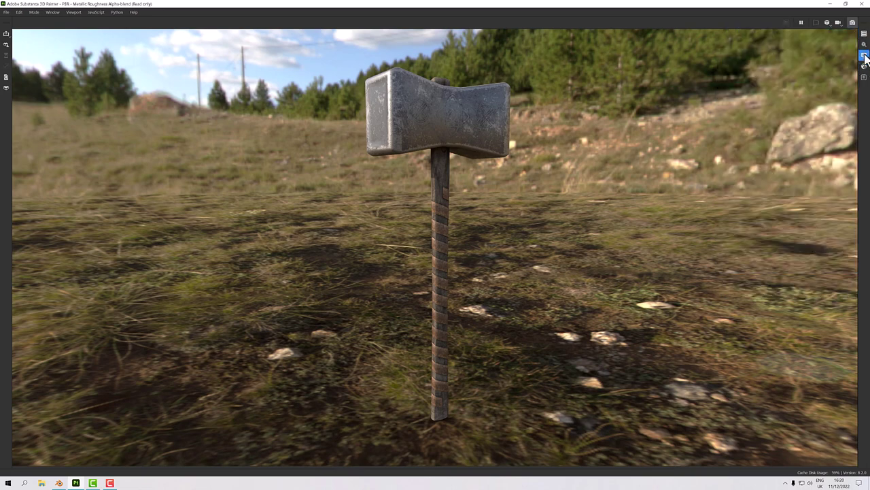
left_click(864, 56)
left_click(813, 116)
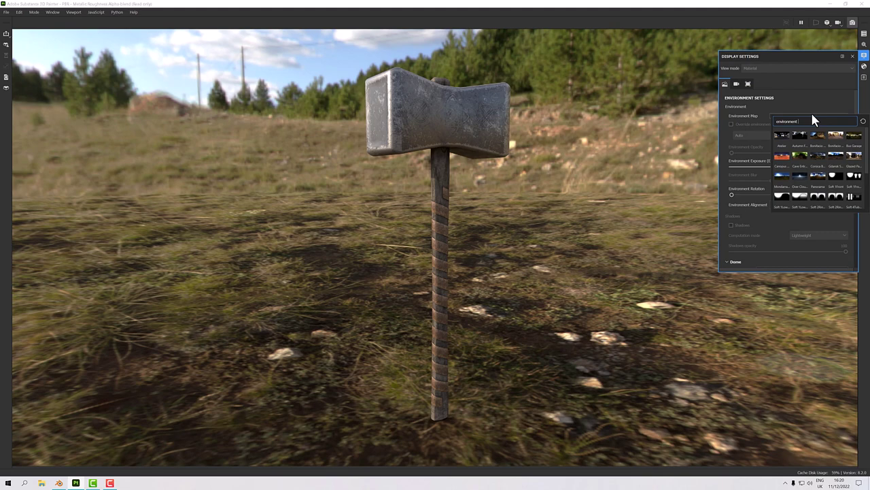
left_click(834, 157)
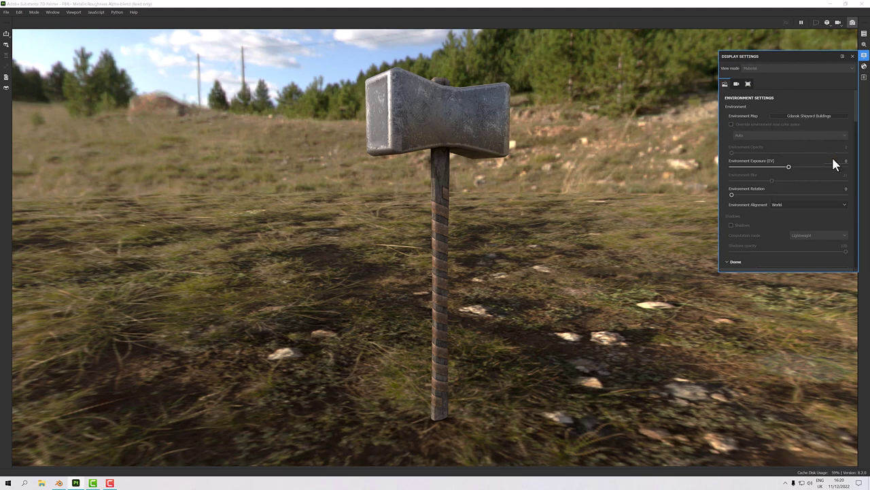
left_click_drag(560, 188, 645, 200, "alt")
right_click_drag(804, 204, 754, 247, "alt")
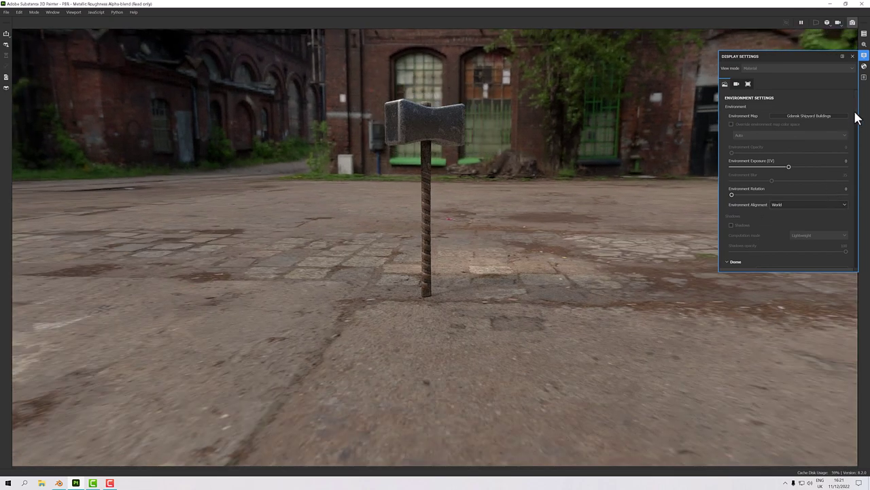
Enable the dome's clear color as a plain grey backdrop and rotate the environment lighting to swing the hammer's shadow to its other side
scroll(854, 132, "down", 3)
left_click(734, 203)
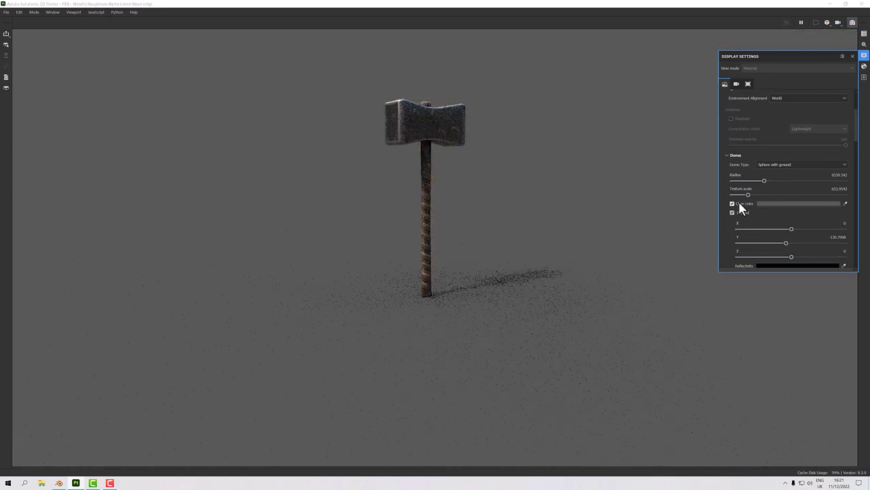
right_click_drag(582, 214, 518, 191, "alt")
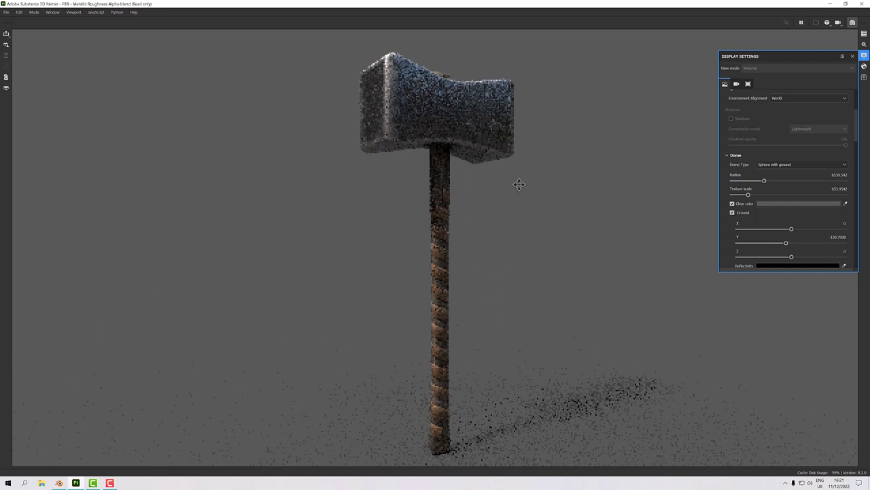
key("ctrl")
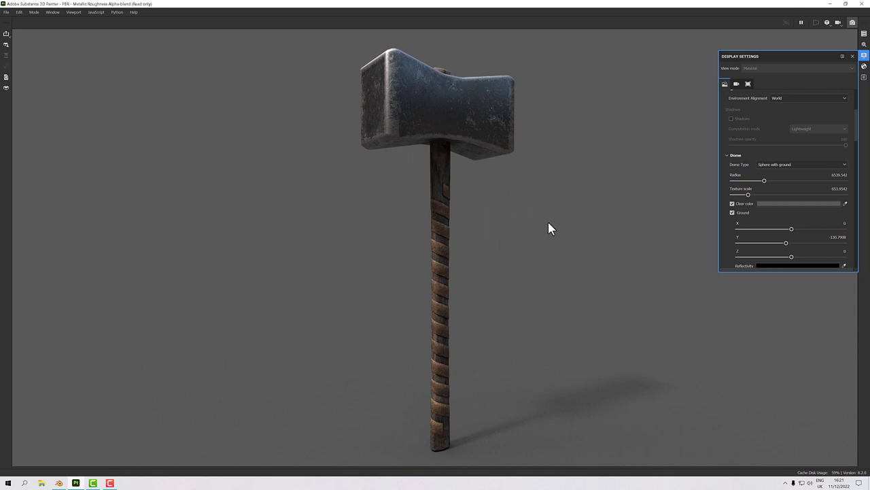
right_click_drag(548, 227, 501, 233, "shift")
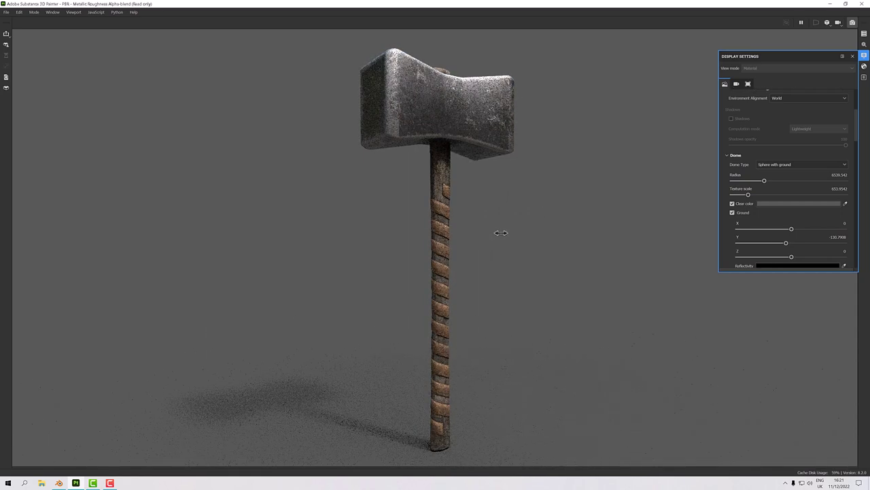